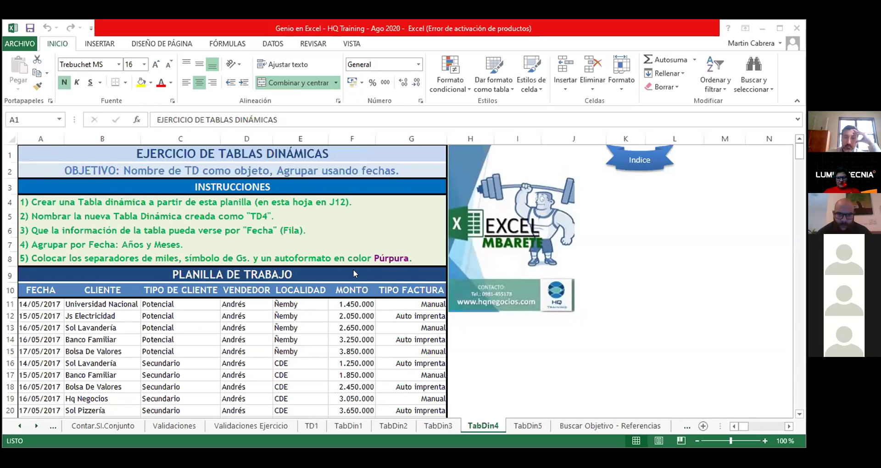
# Step: Select cell J12 on TabDin4 as the place for the pivot table
pyautogui.hotkey('alt', 'Tab')
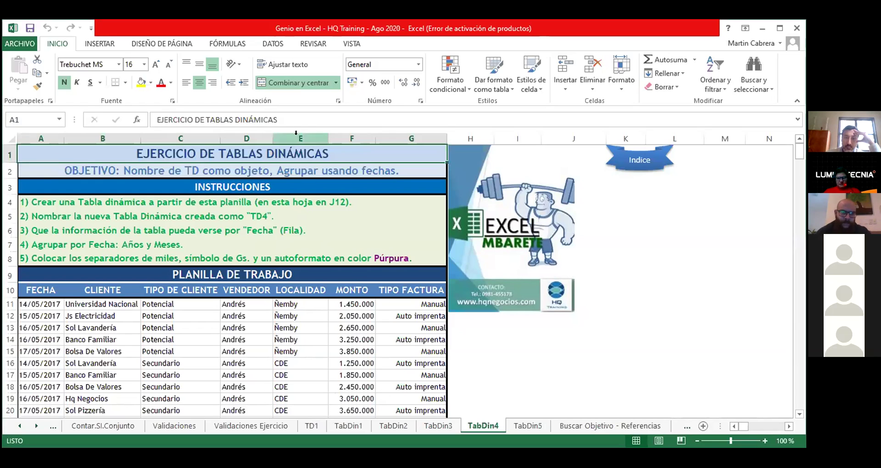
pyautogui.scroll(-3, 119, 270)
pyautogui.scroll(3, 104, 272)
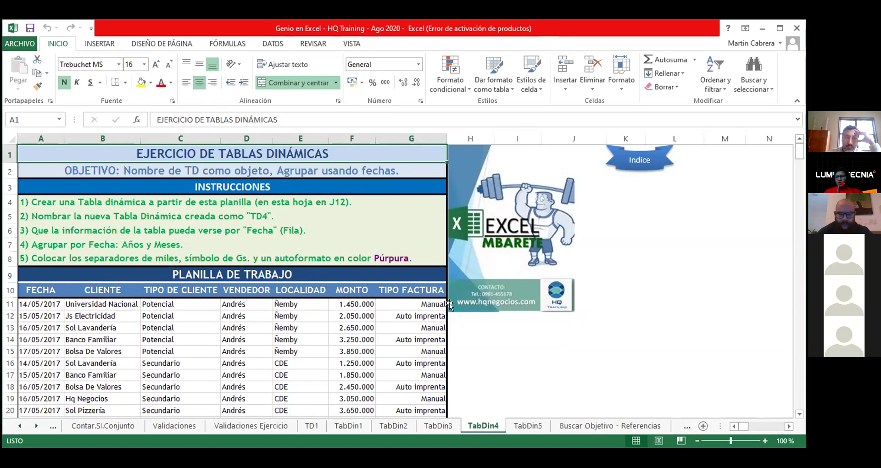
pyautogui.scroll(-2, 194, 300)
pyautogui.scroll(1, 64, 245)
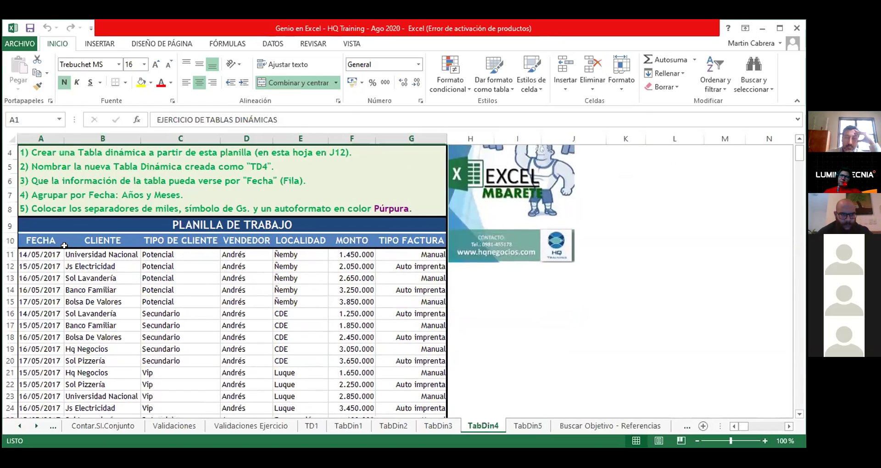
pyautogui.click(466, 277)
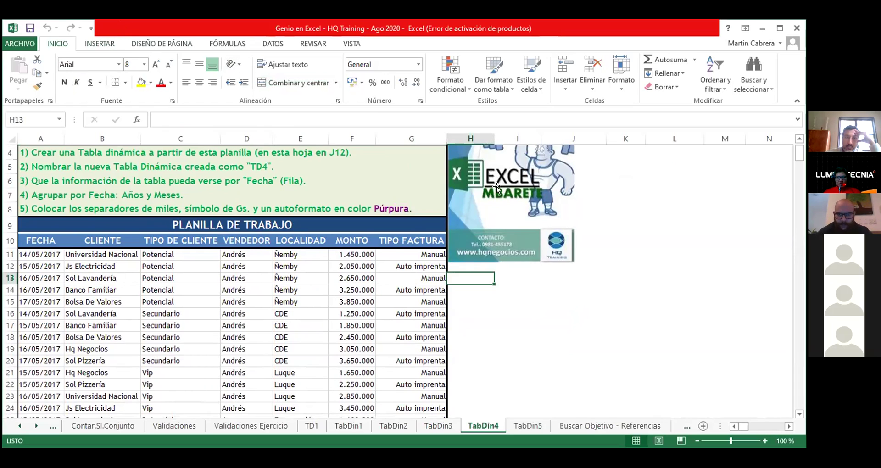
pyautogui.press('Right')
pyautogui.press('Right')
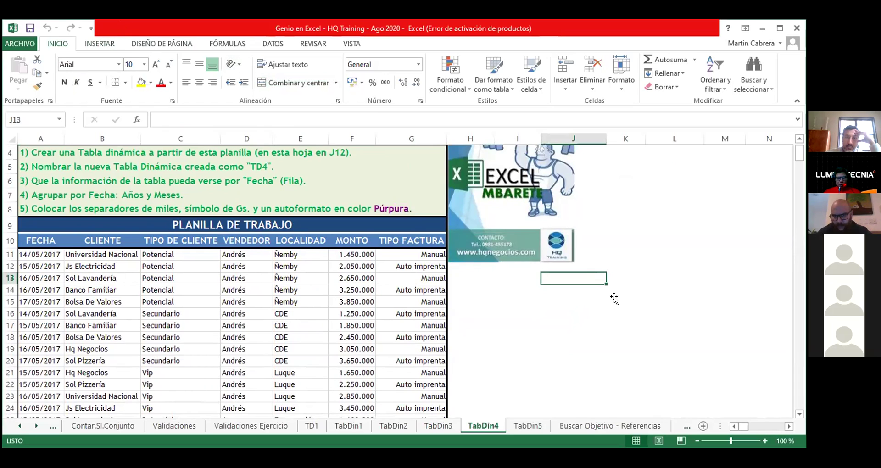
pyautogui.click(576, 266)
pyautogui.click(567, 268)
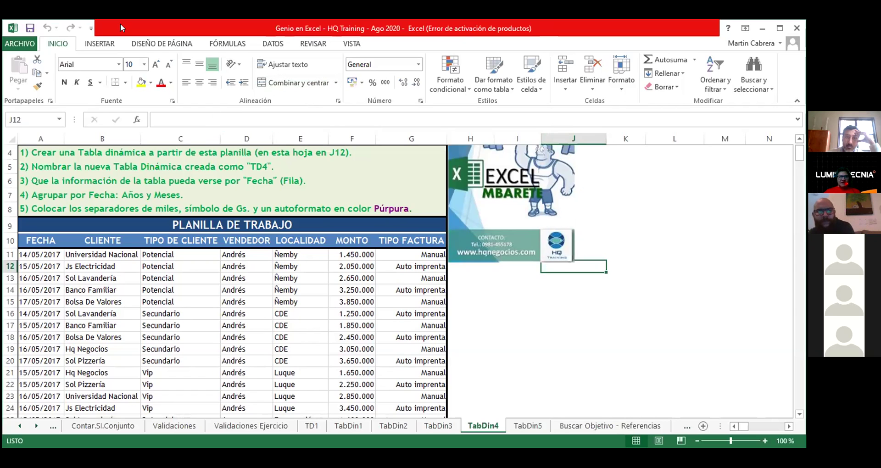
# Step: Insert a pivot table from source range A10:G67, placed at J12
pyautogui.click(85, 46)
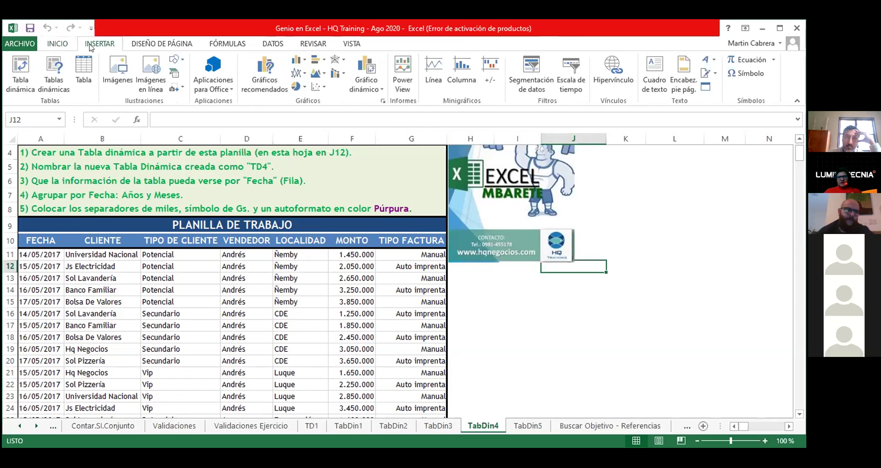
pyautogui.click(23, 70)
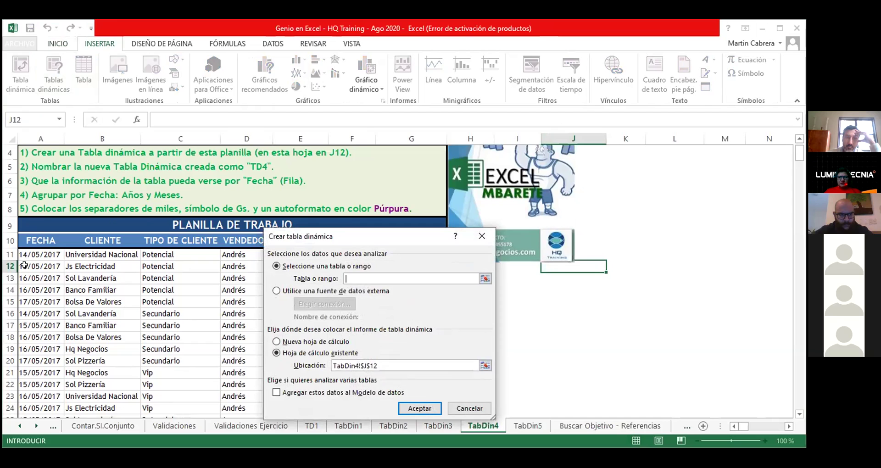
pyautogui.click(29, 242)
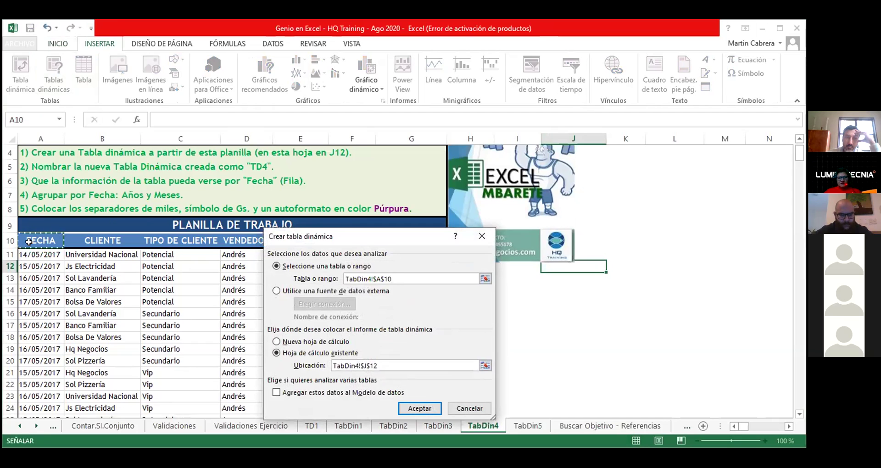
pyautogui.hotkey('ctrl', 'shift', 'Right')
pyautogui.hotkey('ctrl', 'shift', 'Down')
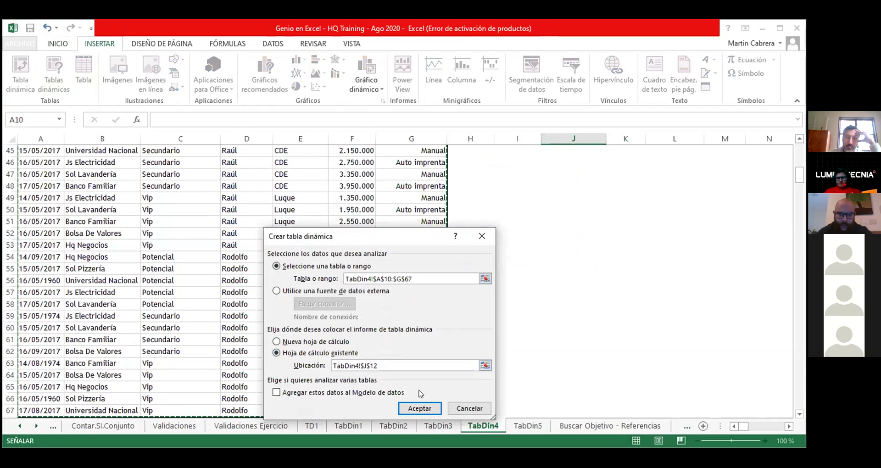
pyautogui.click(421, 408)
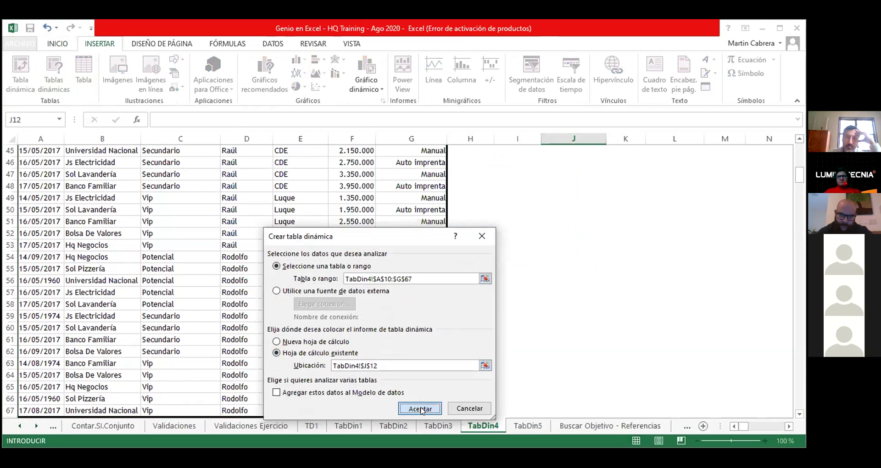
pyautogui.scroll(14, 511, 317)
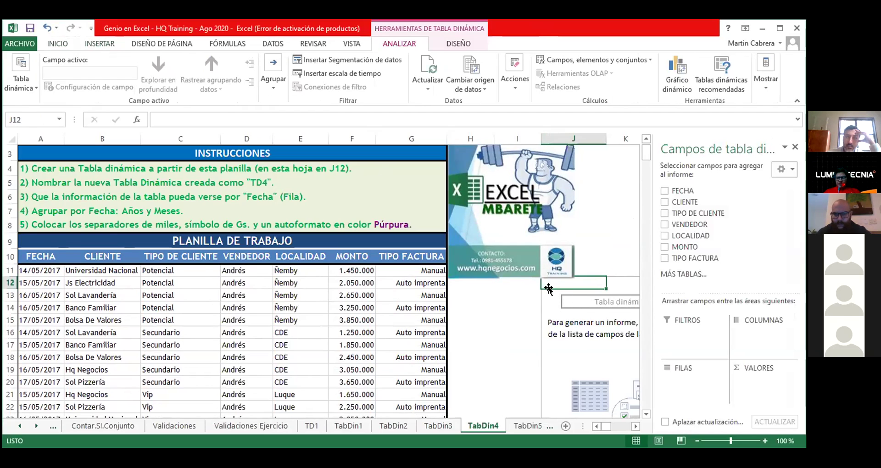
# Step: Change the pivot table's name to TD4 in its PivotTable Options
pyautogui.click(562, 298)
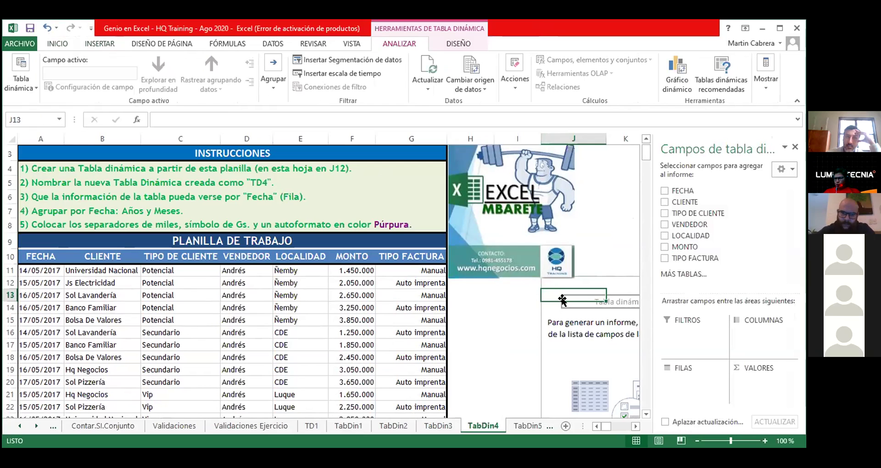
pyautogui.rightClick(553, 316)
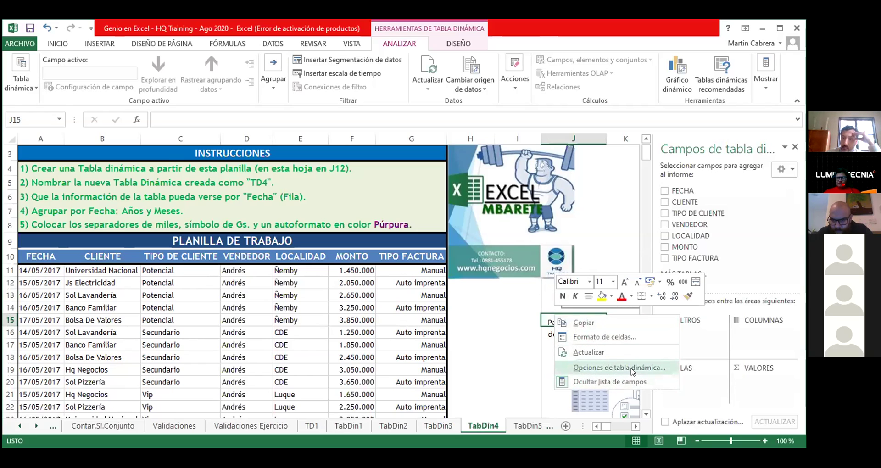
pyautogui.press('Return')
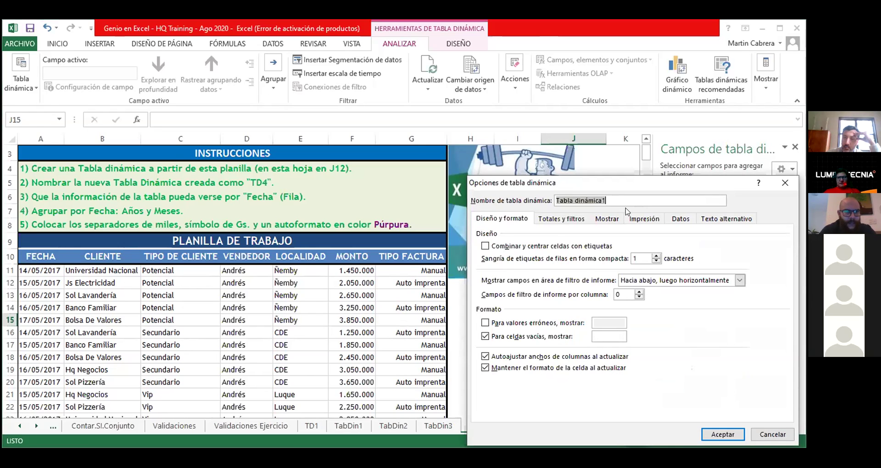
pyautogui.press('BackSpace')
pyautogui.write('TD4')
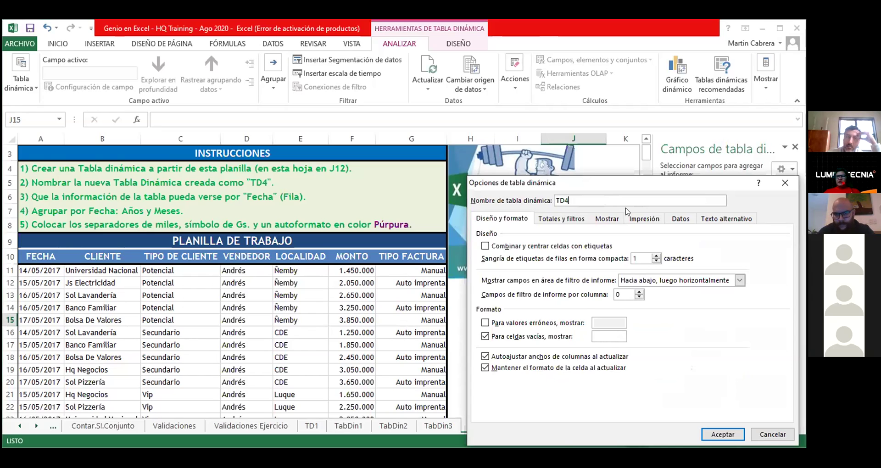
pyautogui.press('Return')
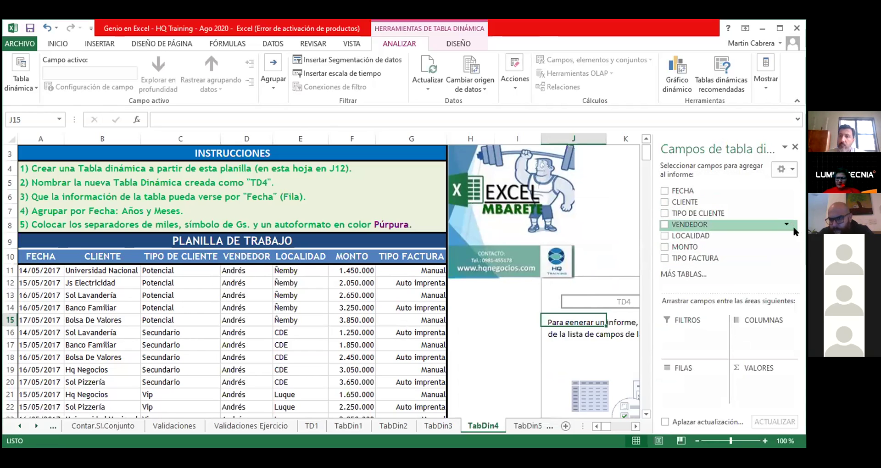
# Step: Add MONTO as summed values alongside FECHA rows, and narrow columns F and G
pyautogui.scroll(1, 793, 223)
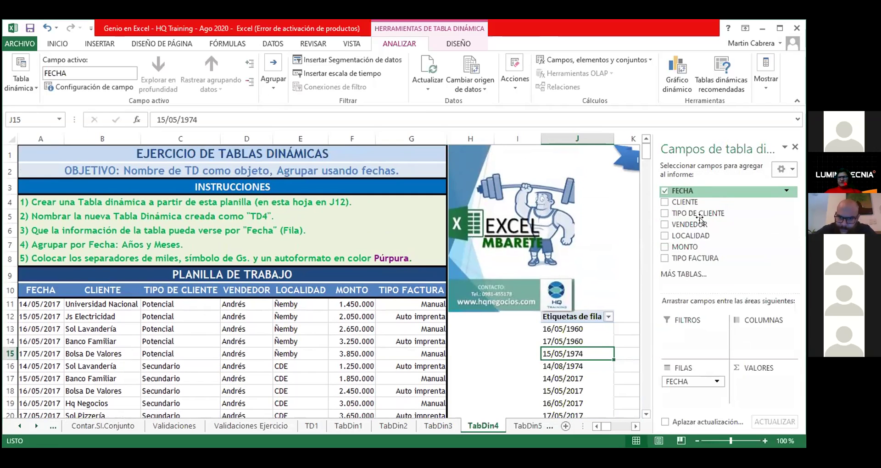
pyautogui.scroll(-2, 609, 357)
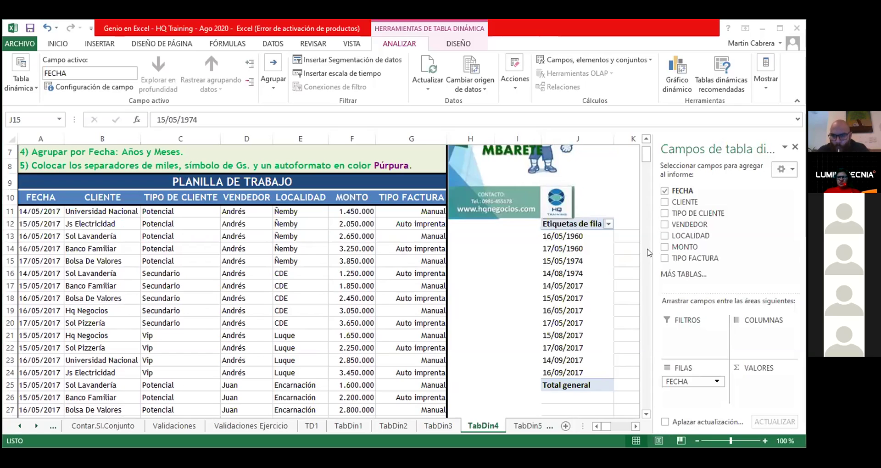
pyautogui.click(664, 245)
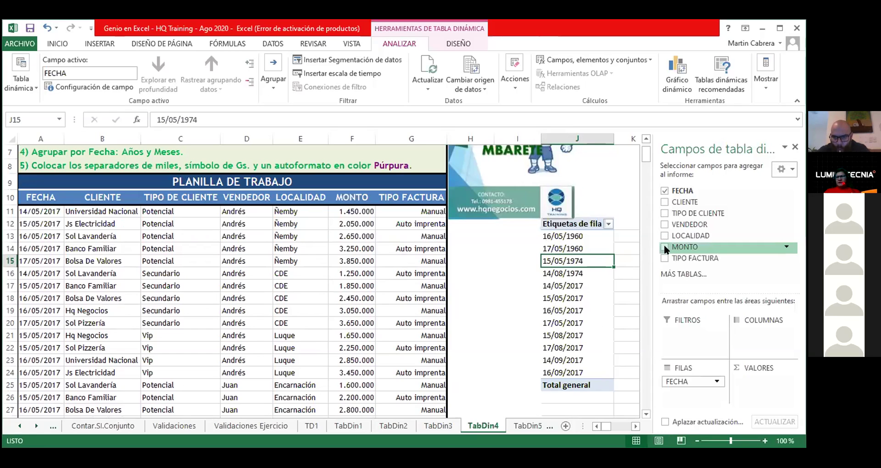
pyautogui.click(664, 246)
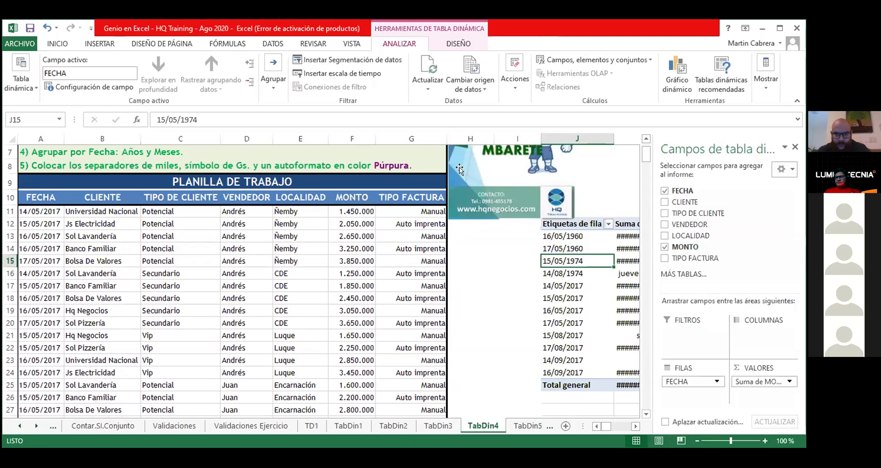
pyautogui.moveTo(445, 132); pyautogui.dragTo(396, 132)
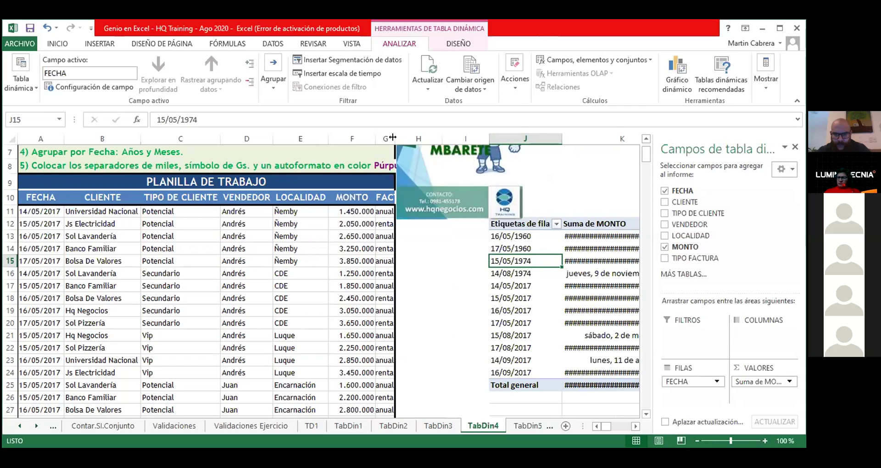
pyautogui.moveTo(392, 137); pyautogui.dragTo(336, 137)
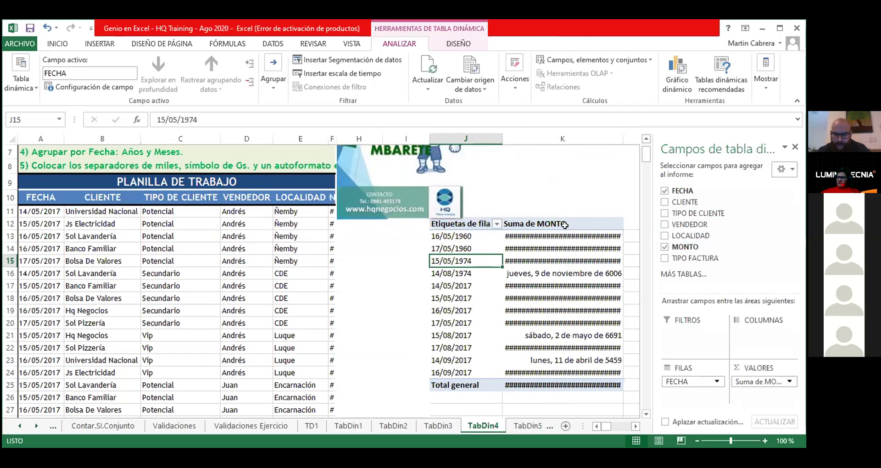
pyautogui.click(556, 234)
# Step: Format K13 as Number with 0 decimals and thousands separator, then extend it down to K25
pyautogui.rightClick(558, 236)
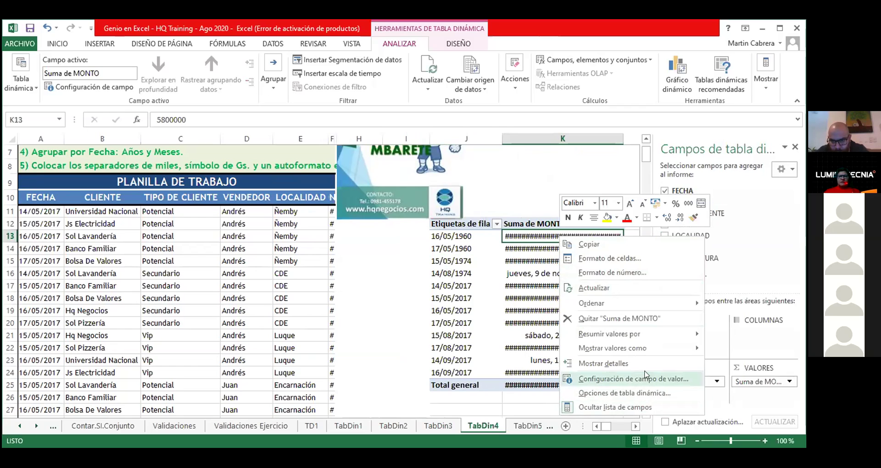
pyautogui.click(661, 347)
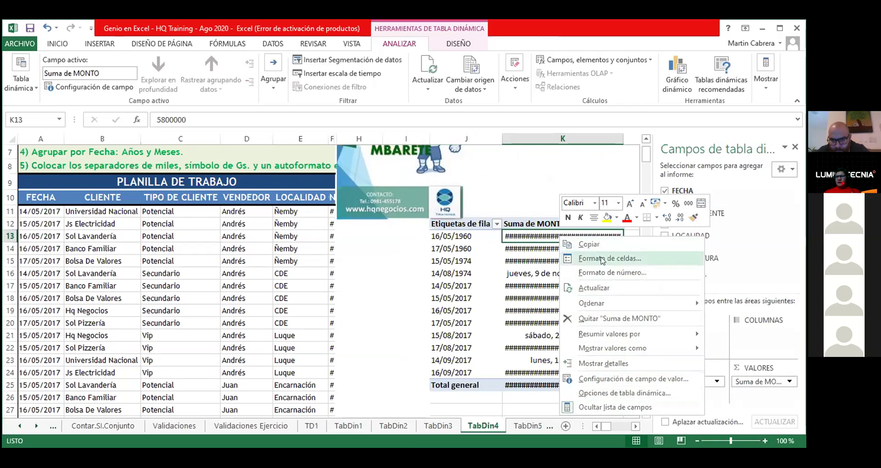
pyautogui.click(631, 259)
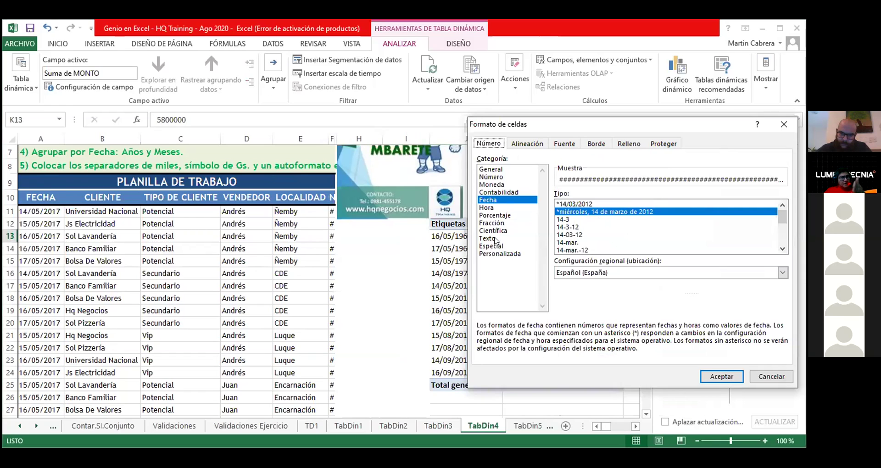
pyautogui.click(493, 176)
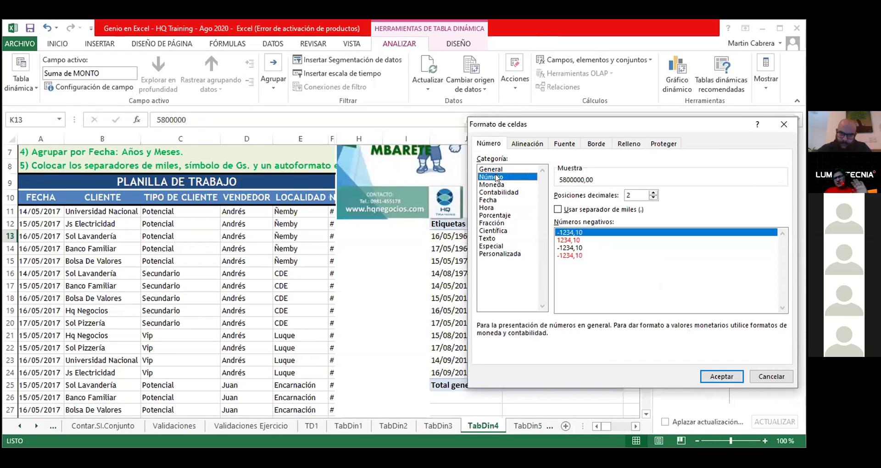
pyautogui.click(653, 197)
pyautogui.click(653, 197)
pyautogui.click(557, 209)
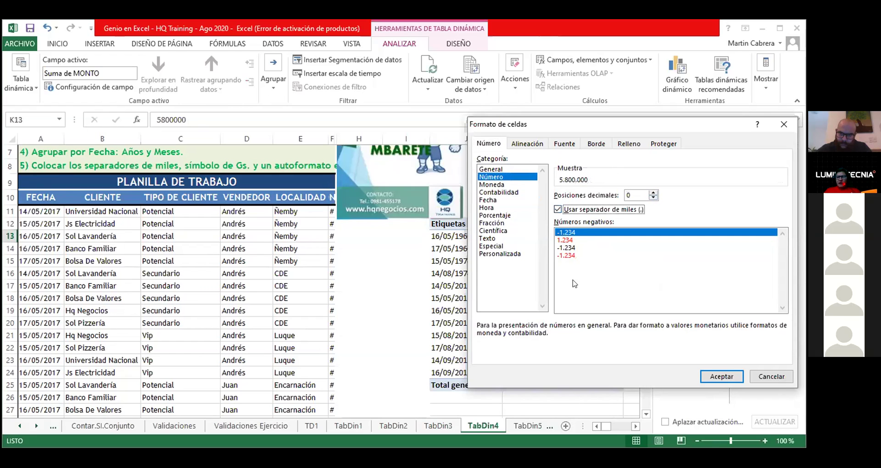
pyautogui.click(718, 372)
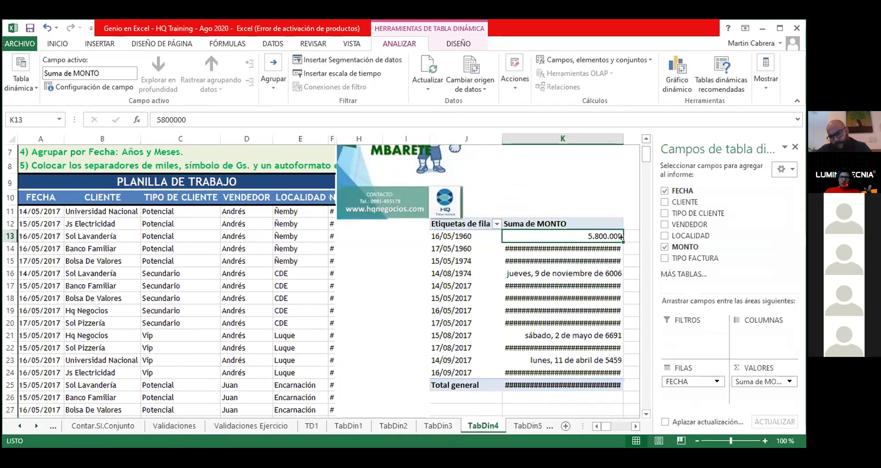
pyautogui.moveTo(621, 237); pyautogui.dragTo(623, 388)
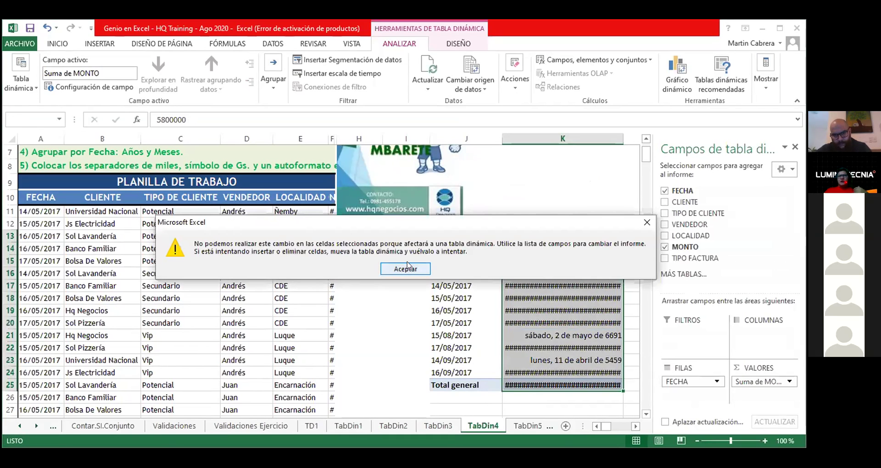
# Step: Dismiss the pivot table warning and select the Suma de MONTO value cells in column K
pyautogui.click(407, 268)
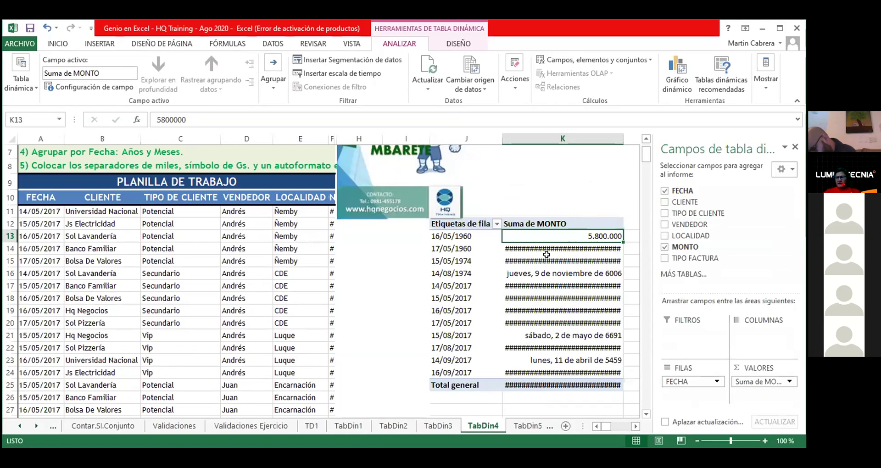
pyautogui.moveTo(546, 255)
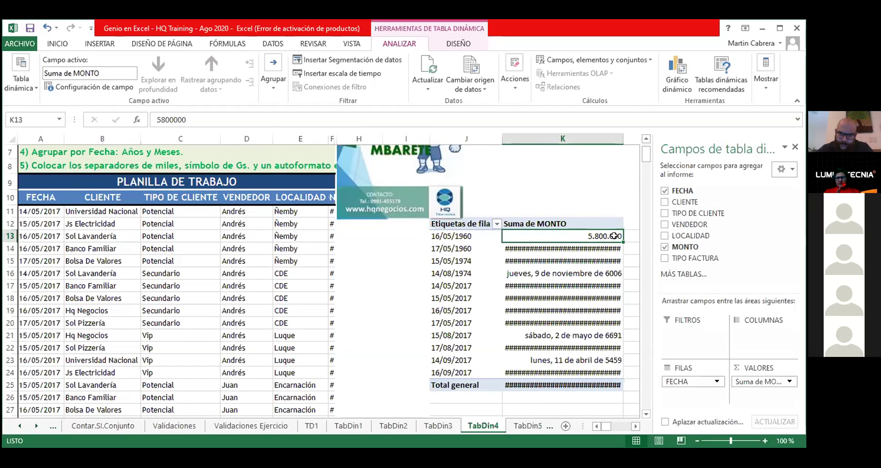
pyautogui.moveTo(612, 235)
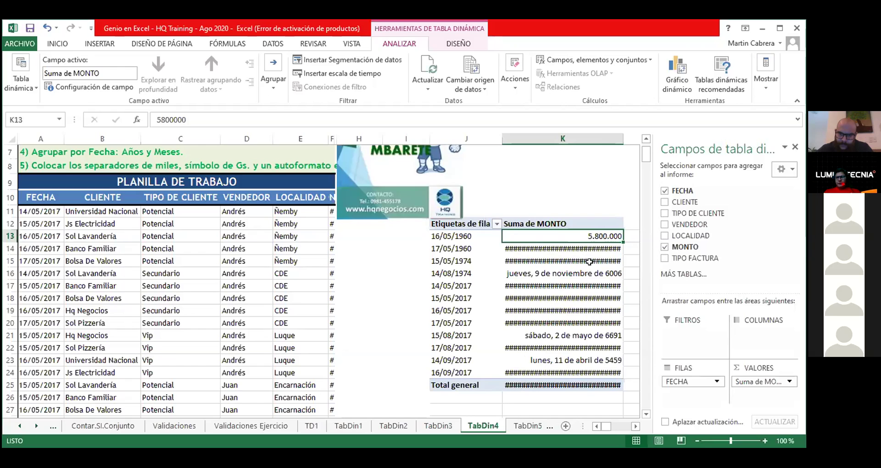
pyautogui.scroll(-2, 589, 262)
pyautogui.scroll(3, 589, 261)
pyautogui.scroll(-1, 588, 262)
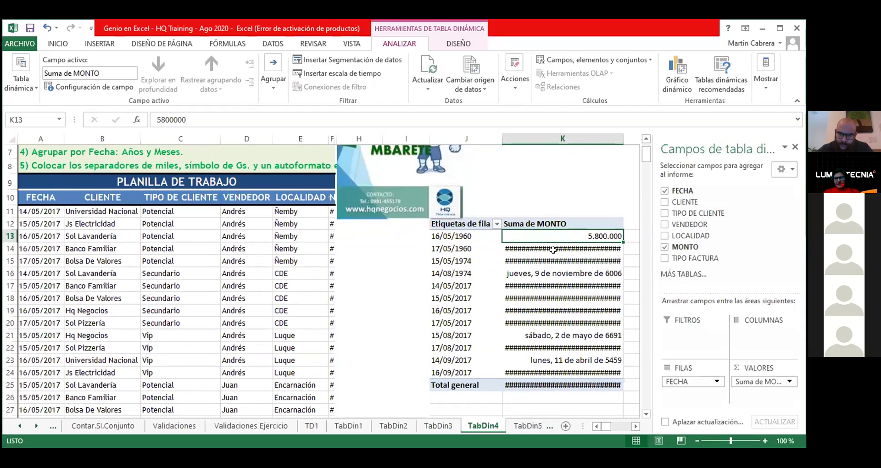
pyautogui.moveTo(556, 235); pyautogui.dragTo(555, 384)
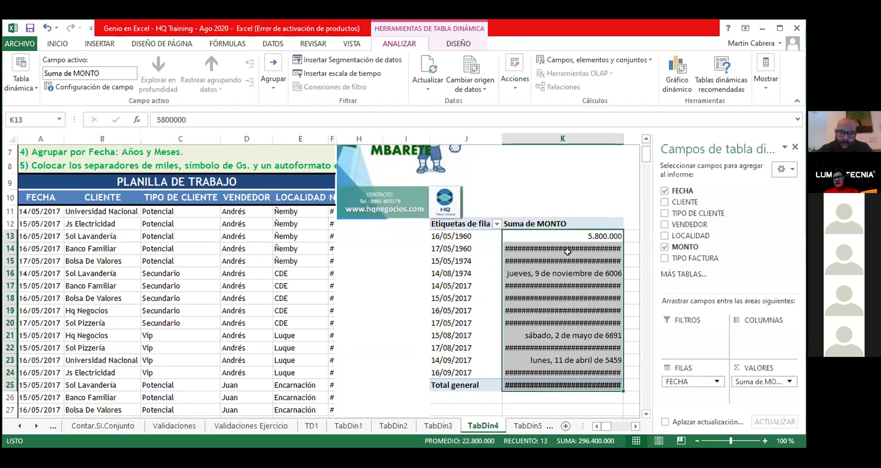
# Step: Format the selected Suma de MONTO values as Number with 0 decimals and thousands separators
pyautogui.rightClick(525, 272)
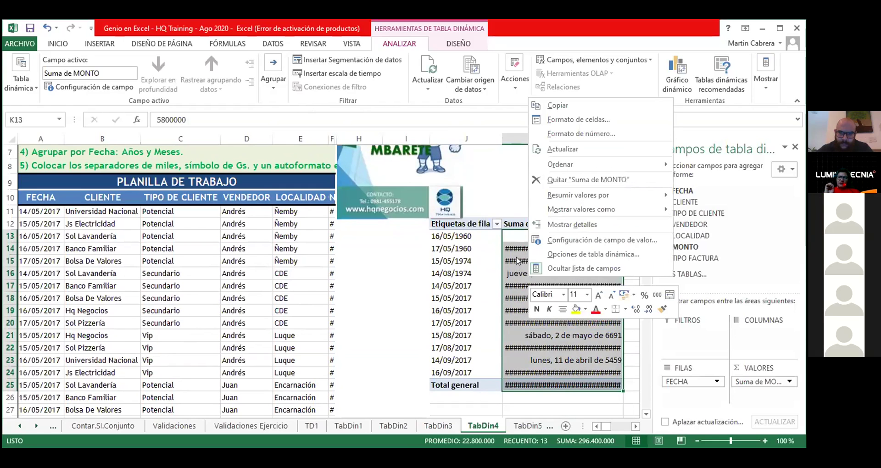
pyautogui.click(637, 121)
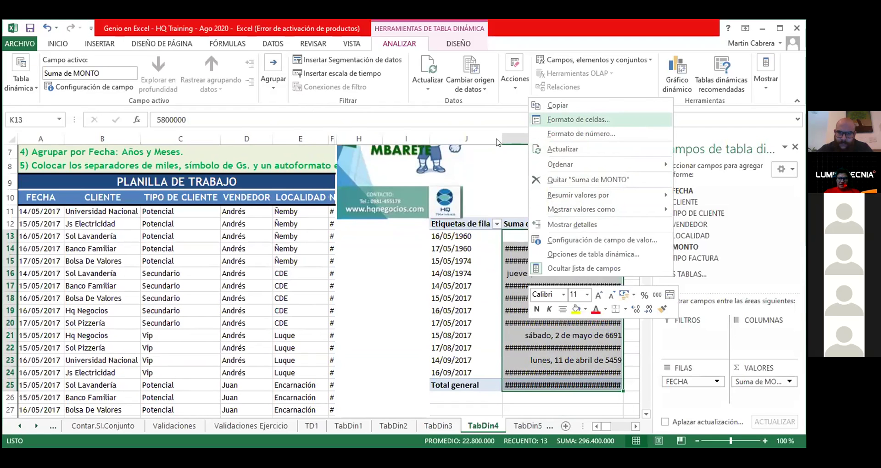
pyautogui.click(504, 81)
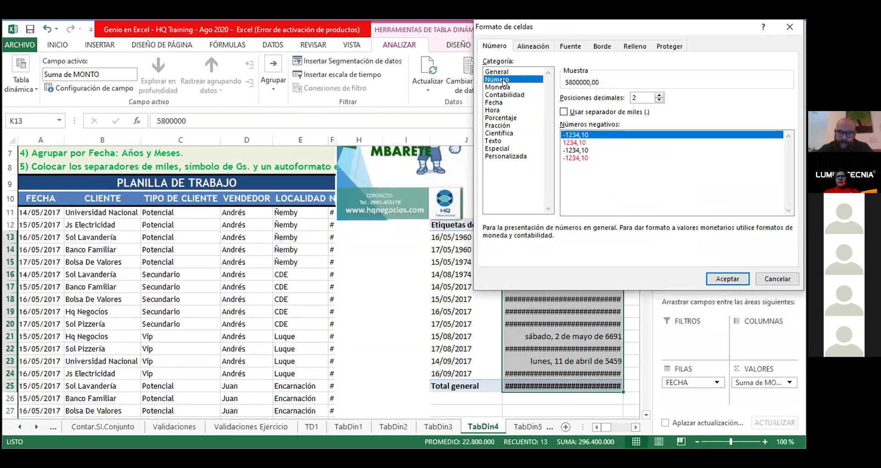
pyautogui.click(659, 100)
pyautogui.click(658, 100)
pyautogui.click(564, 112)
pyautogui.click(710, 278)
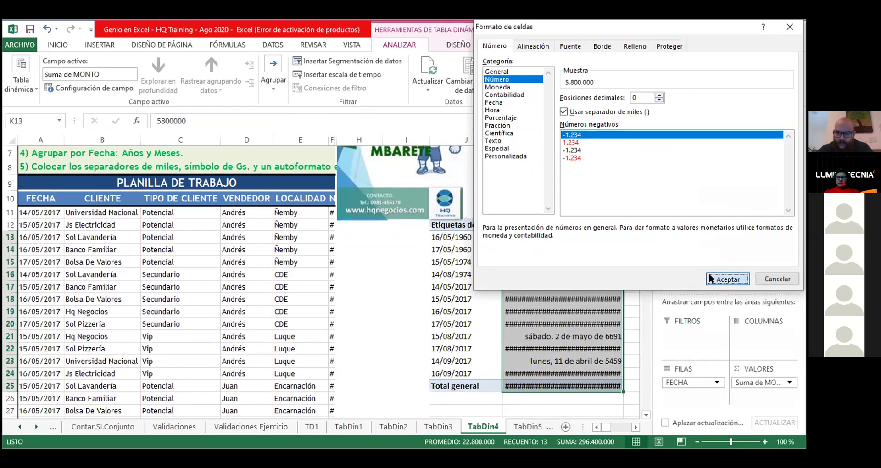
pyautogui.press('Return')
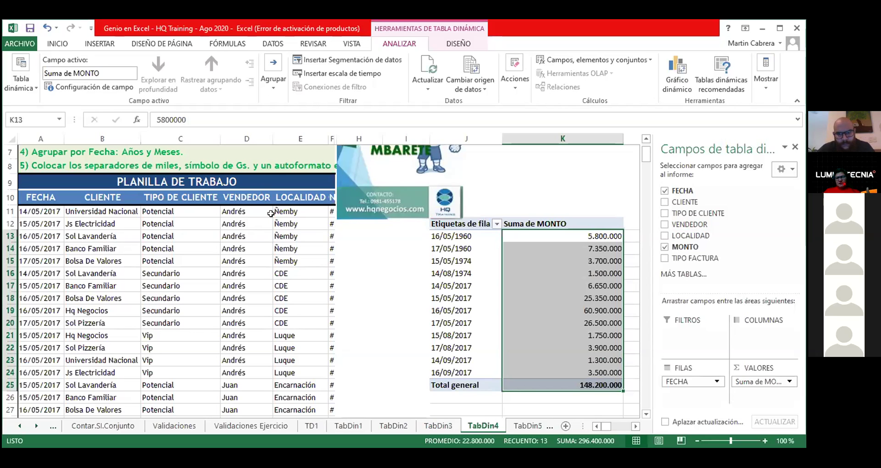
pyautogui.scroll(1, 270, 213)
pyautogui.scroll(1, 270, 213)
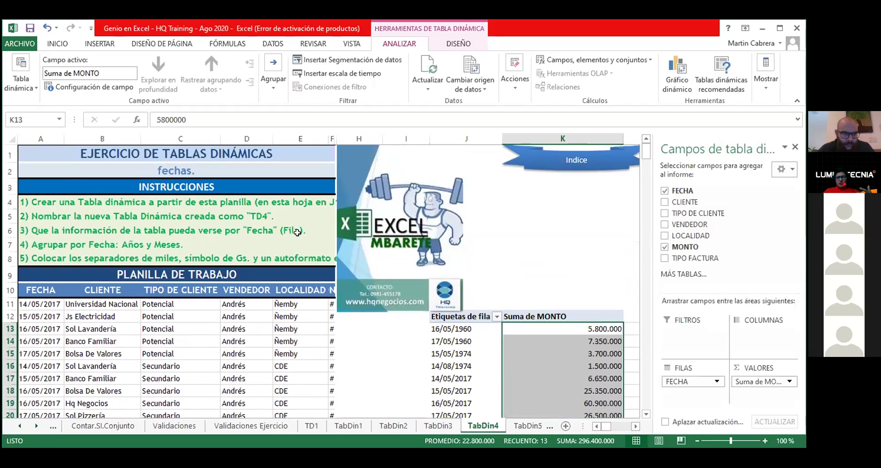
pyautogui.scroll(-2, 482, 255)
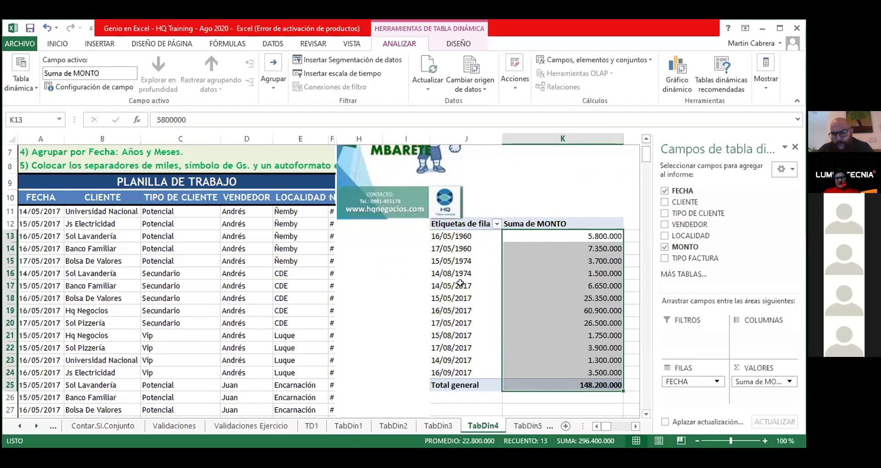
# Step: Group the pivot's FECHA dates by both Meses and Años
pyautogui.rightClick(460, 287)
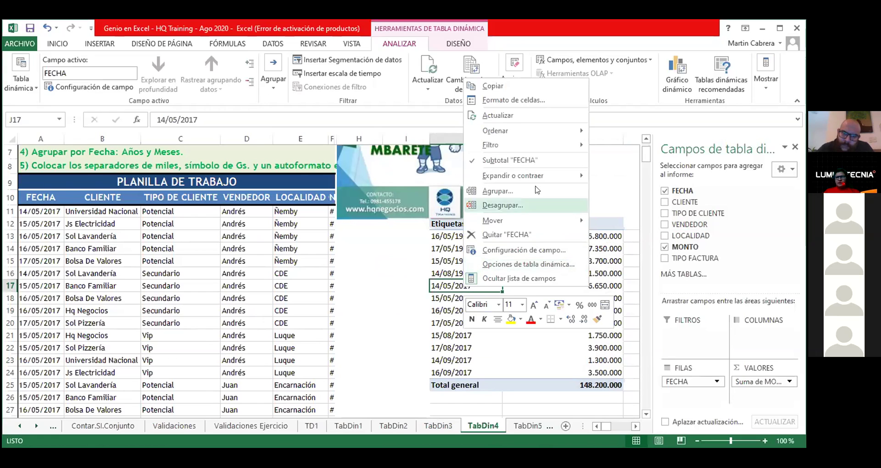
pyautogui.click(519, 197)
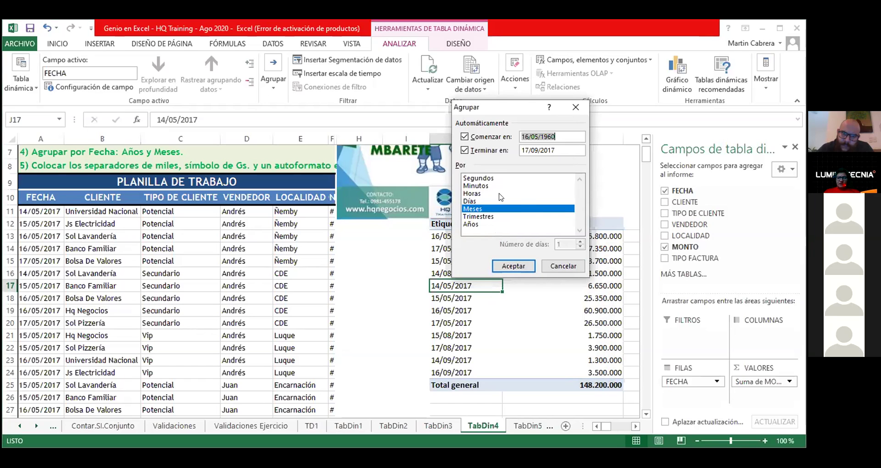
pyautogui.click(474, 225)
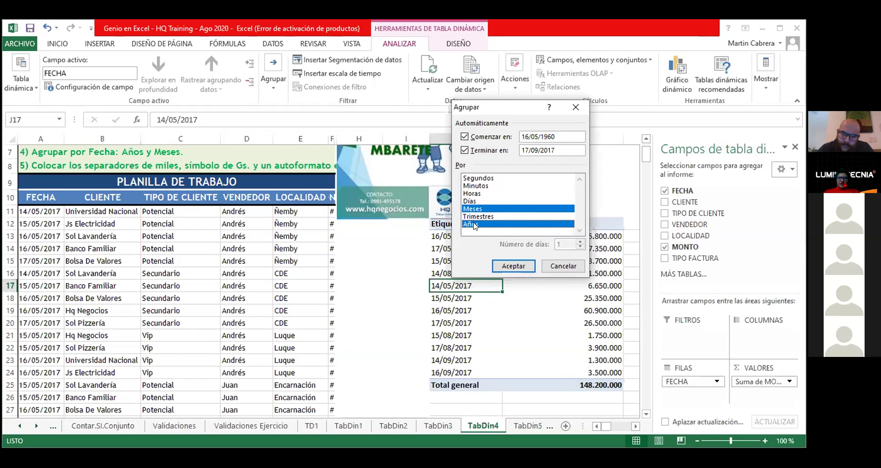
pyautogui.click(513, 266)
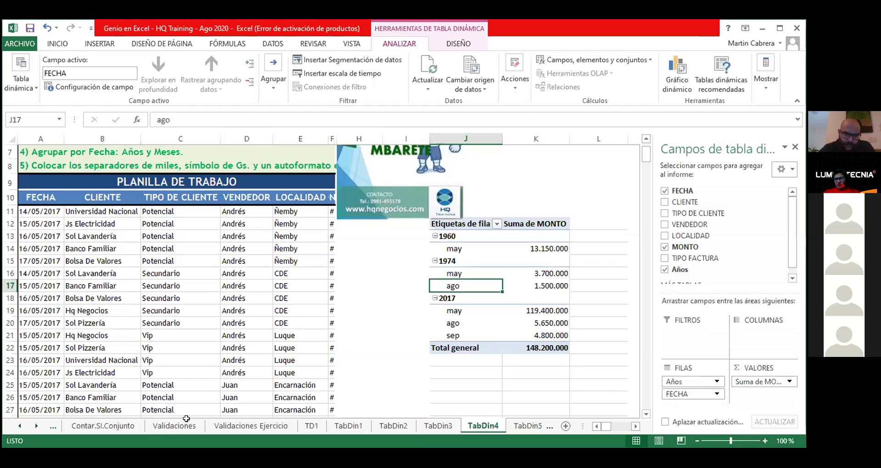
# Step: Enter the date 01/01/2018 in cell A11
pyautogui.click(43, 210)
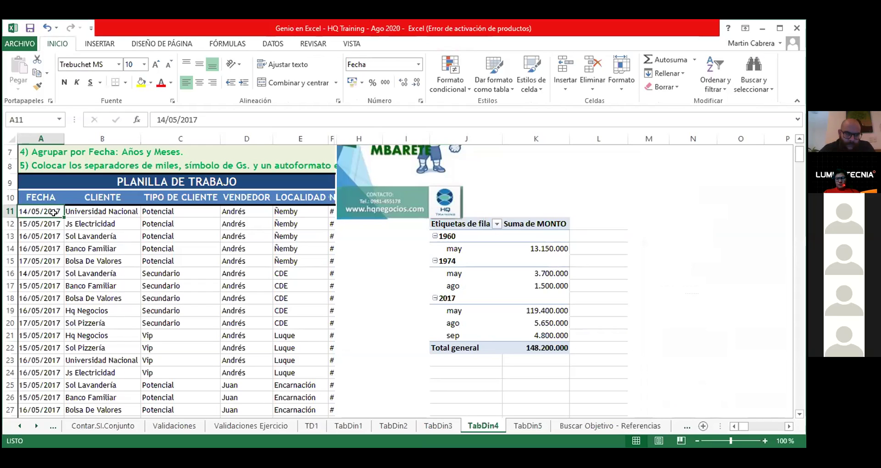
pyautogui.write('01')
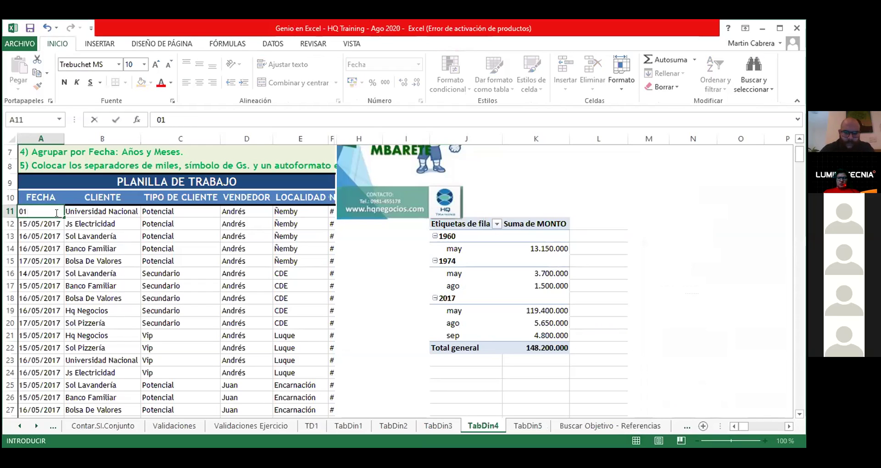
pyautogui.write('/01')
pyautogui.write('2018')
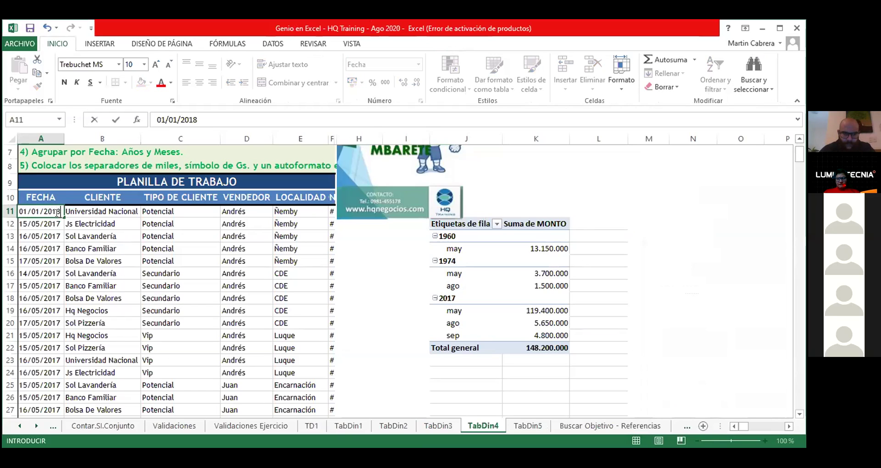
pyautogui.press('Return')
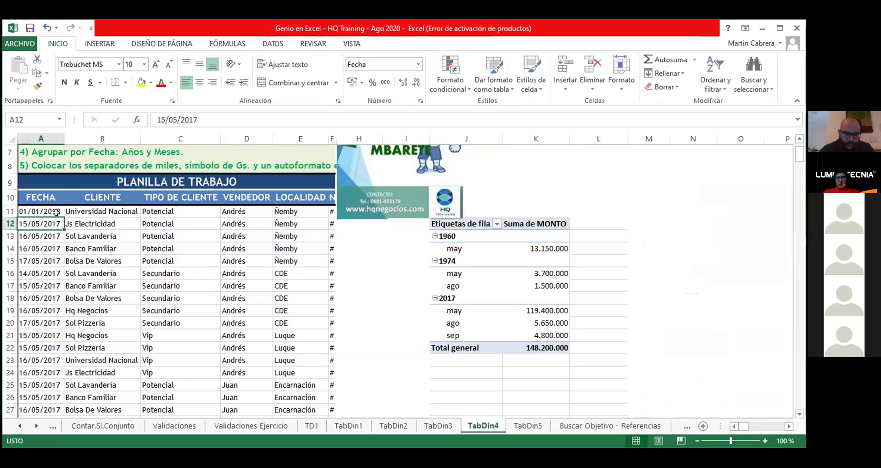
# Step: Fill the daily date series from A11 down to 26/02/2018, then reselect A11
pyautogui.click(56, 212)
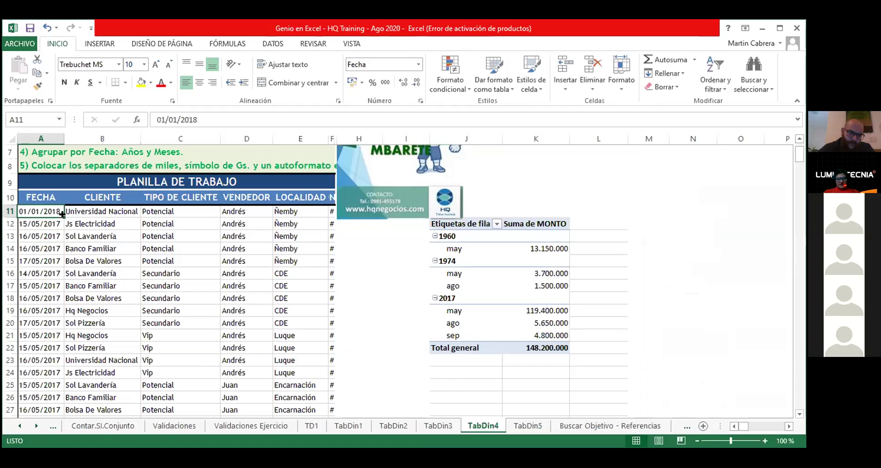
pyautogui.doubleClick(61, 215)
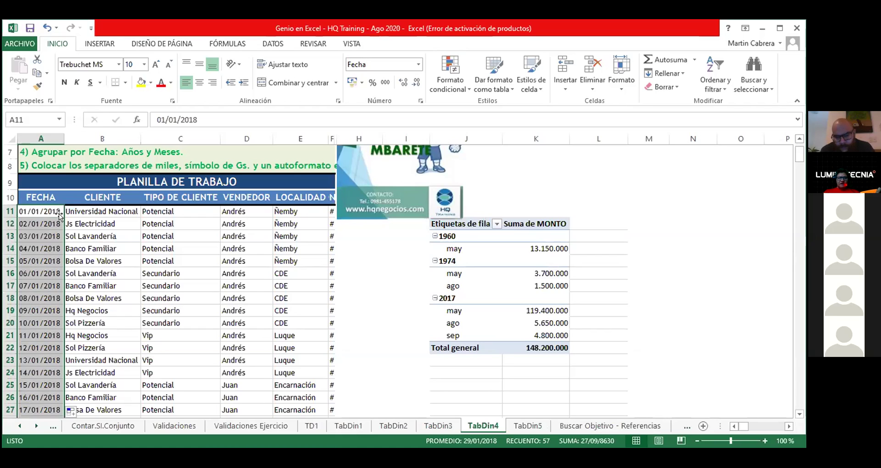
pyautogui.scroll(-1, 46, 282)
pyautogui.scroll(-2, 47, 282)
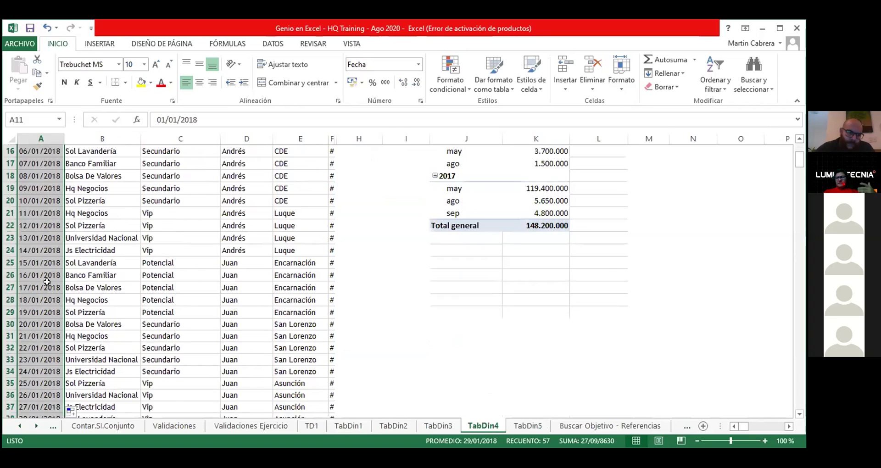
pyautogui.scroll(-8, 47, 281)
pyautogui.scroll(-5, 47, 282)
pyautogui.scroll(-4, 48, 280)
pyautogui.scroll(5, 48, 281)
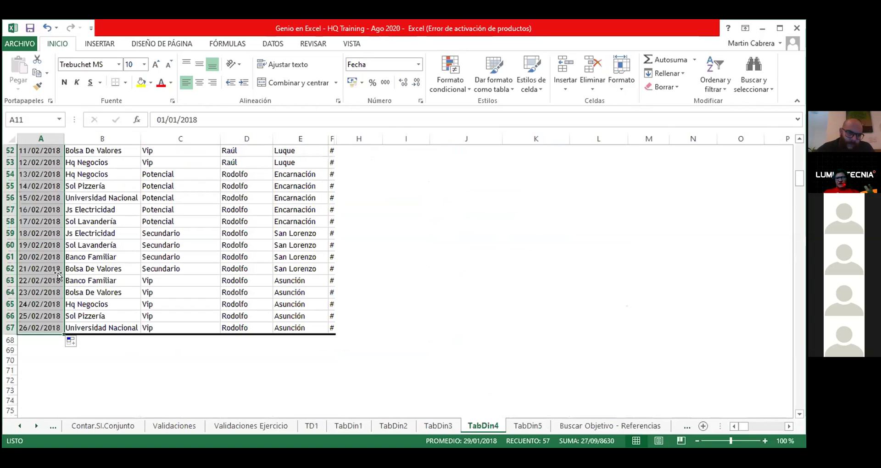
pyautogui.scroll(6, 27, 278)
pyautogui.scroll(6, 25, 278)
pyautogui.scroll(5, 25, 277)
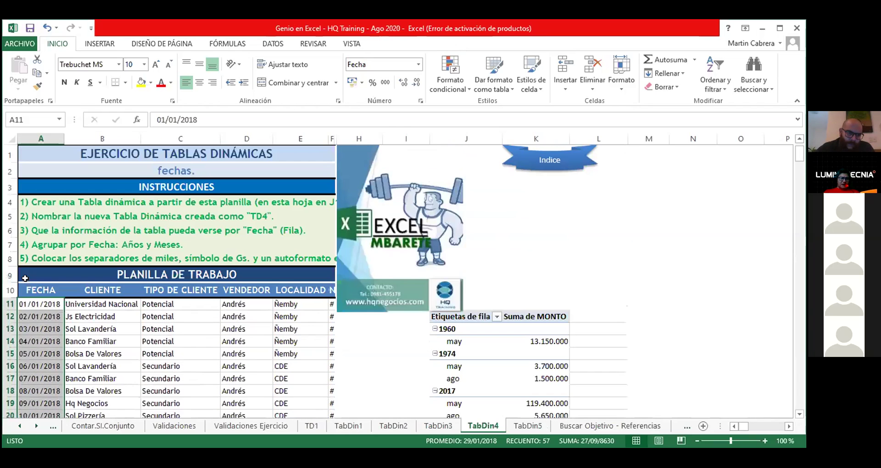
pyautogui.click(57, 302)
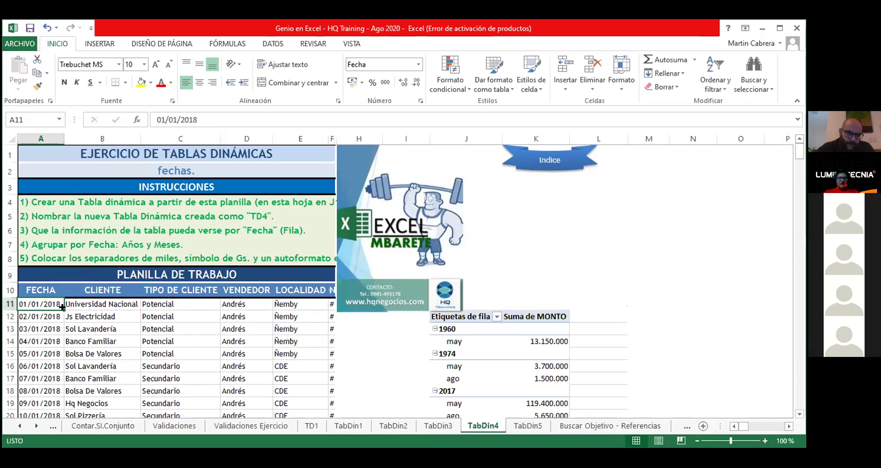
pyautogui.hotkey('ctrl', 'shift', 'Down')
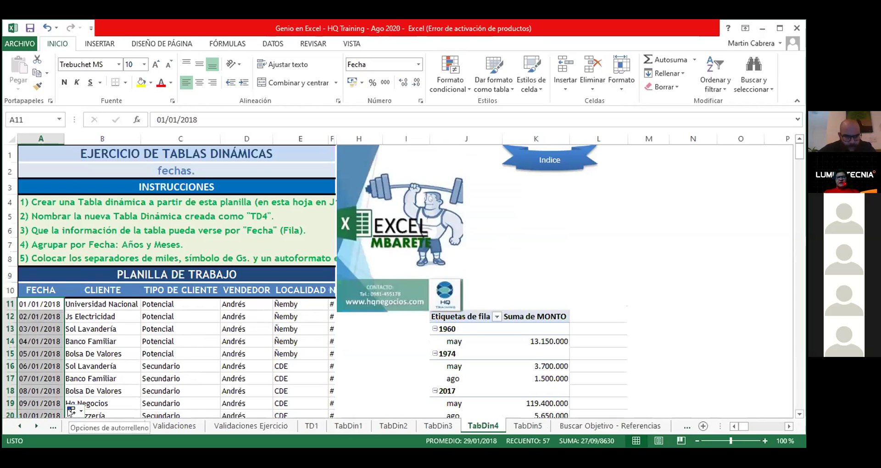
pyautogui.click(81, 411)
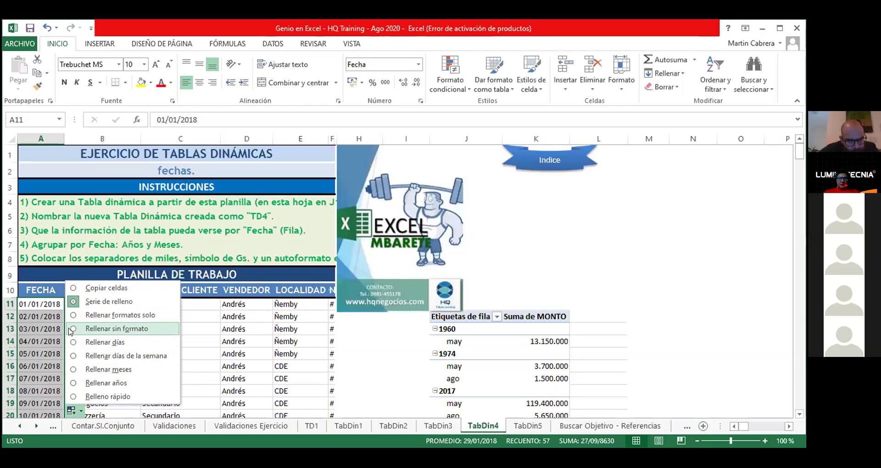
pyautogui.click(71, 369)
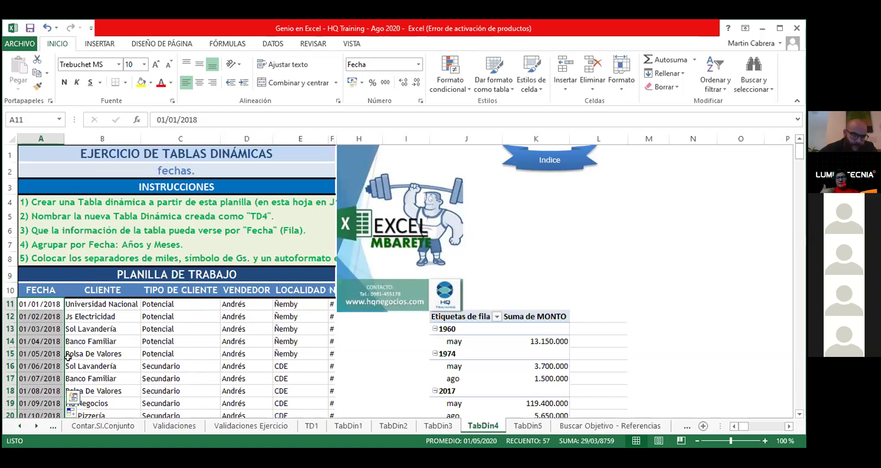
pyautogui.scroll(-3, 74, 360)
pyautogui.scroll(-3, 59, 364)
pyautogui.scroll(-1, 46, 367)
pyautogui.scroll(-1, 46, 367)
pyautogui.scroll(-2, 46, 367)
pyautogui.scroll(-1, 46, 367)
pyautogui.scroll(-3, 46, 367)
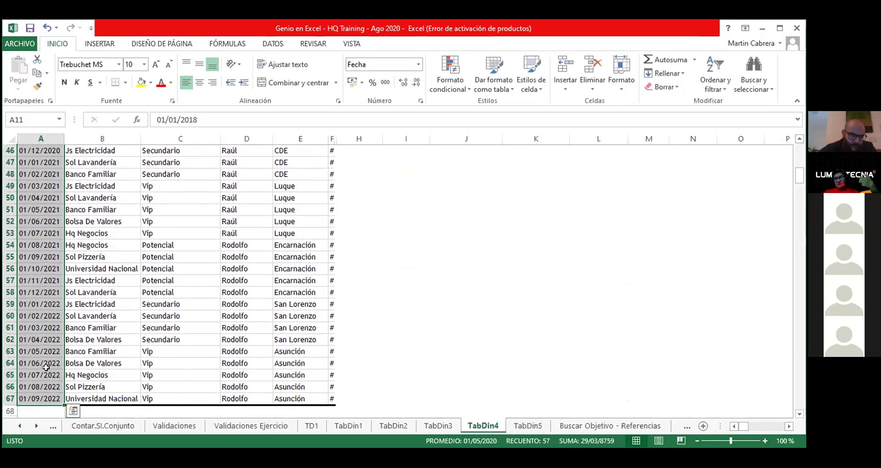
pyautogui.scroll(2, 45, 367)
pyautogui.scroll(4, 45, 367)
pyautogui.scroll(6, 46, 367)
pyautogui.scroll(1, 46, 367)
pyautogui.scroll(-2, 45, 367)
pyautogui.scroll(-6, 45, 367)
pyautogui.scroll(-4, 46, 367)
pyautogui.scroll(-2, 46, 367)
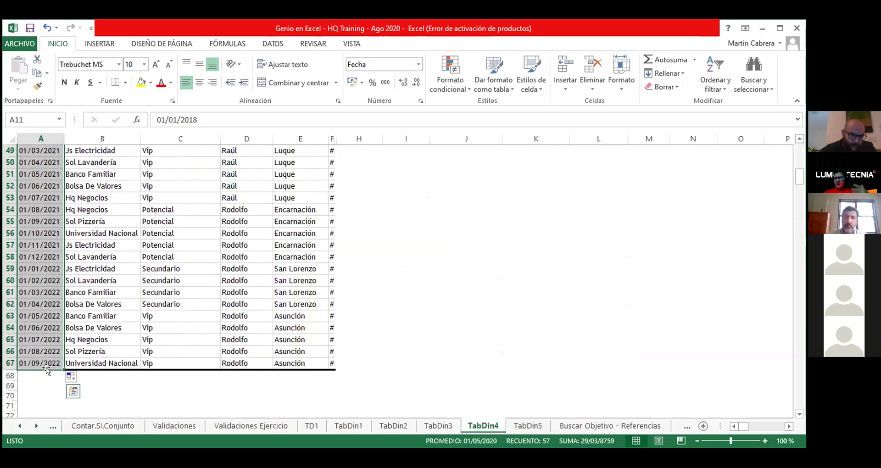
pyautogui.scroll(3, 46, 367)
pyautogui.scroll(5, 45, 366)
pyautogui.scroll(8, 45, 367)
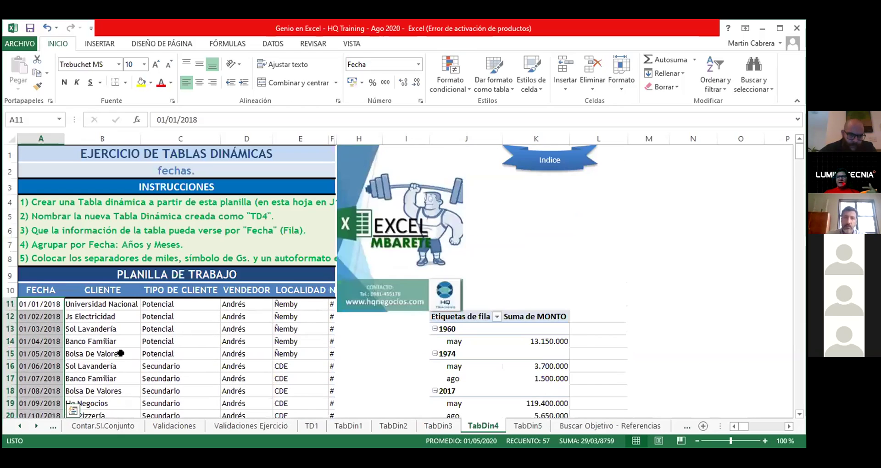
pyautogui.scroll(-1, 482, 354)
pyautogui.scroll(-1, 482, 356)
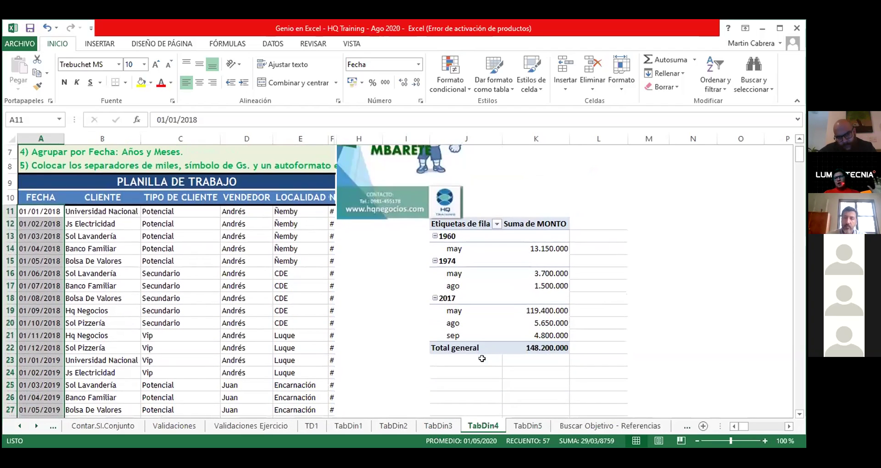
# Step: Refresh the TD4 pivot, accept replacing its data, and review the 2018–2022 monthly totals
pyautogui.click(467, 279)
pyautogui.rightClick(466, 279)
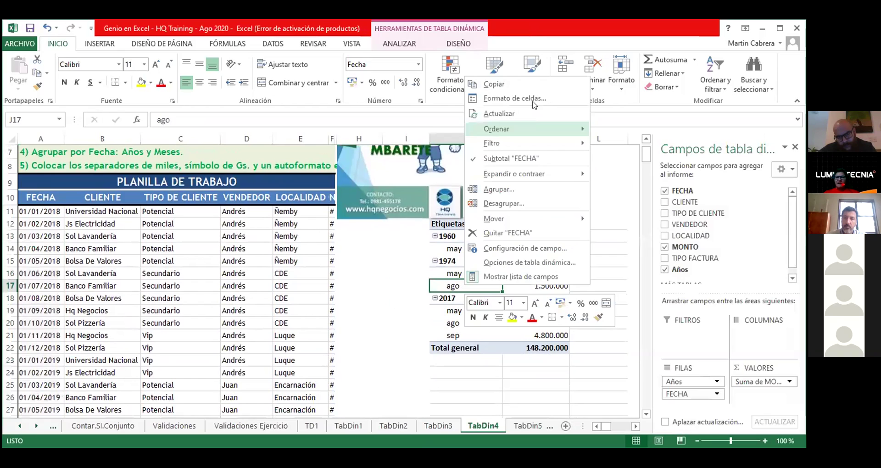
pyautogui.click(516, 120)
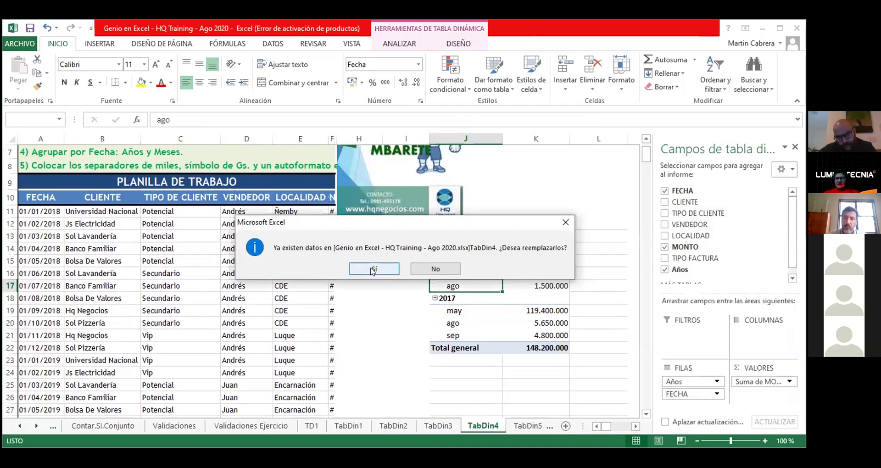
pyautogui.click(373, 270)
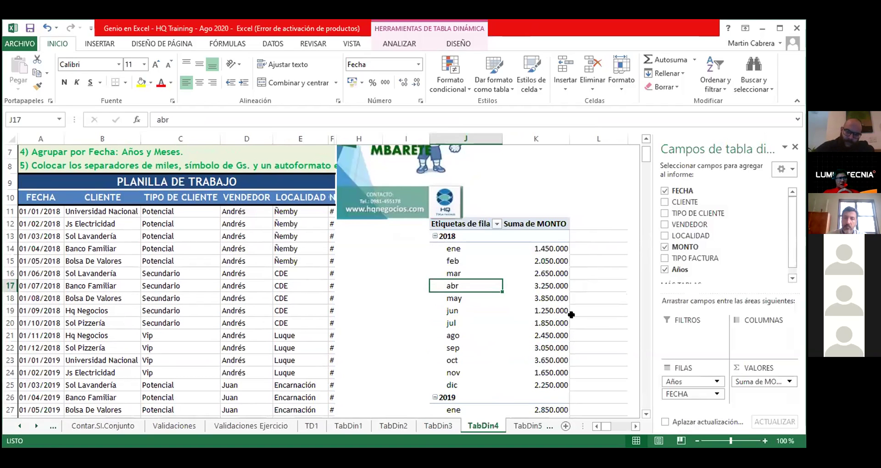
pyautogui.scroll(-3, 571, 314)
pyautogui.scroll(-1, 571, 314)
pyautogui.scroll(-1, 571, 314)
pyautogui.scroll(5, 571, 314)
pyautogui.scroll(-2, 571, 315)
pyautogui.scroll(-2, 571, 315)
pyautogui.scroll(-2, 571, 315)
pyautogui.scroll(-2, 571, 314)
pyautogui.scroll(-3, 570, 315)
pyautogui.scroll(-2, 571, 314)
pyautogui.scroll(-2, 571, 315)
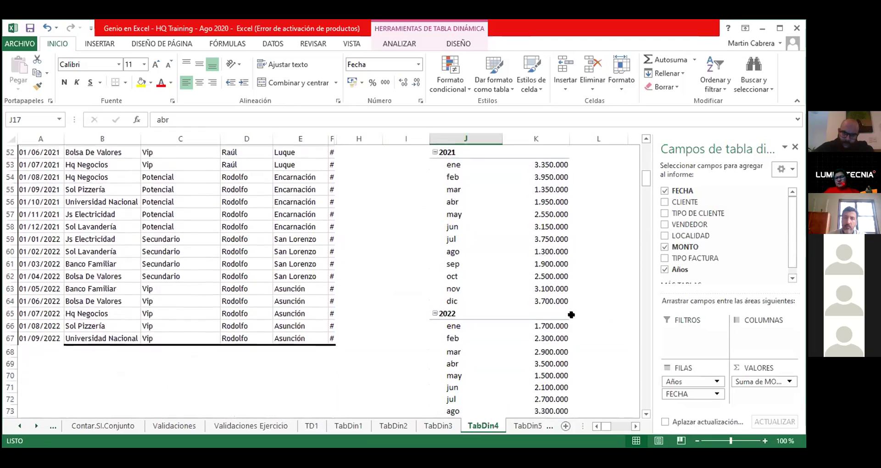
pyautogui.scroll(-2, 571, 315)
pyautogui.scroll(2, 571, 314)
pyautogui.scroll(4, 571, 315)
pyautogui.scroll(2, 571, 314)
pyautogui.scroll(4, 571, 314)
pyautogui.scroll(5, 571, 315)
pyautogui.scroll(1, 571, 314)
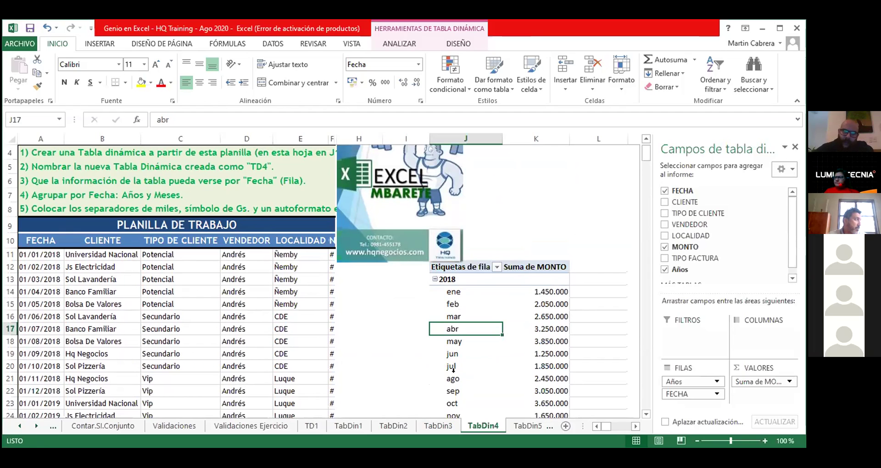
pyautogui.scroll(-2, 453, 369)
pyautogui.scroll(-4, 489, 335)
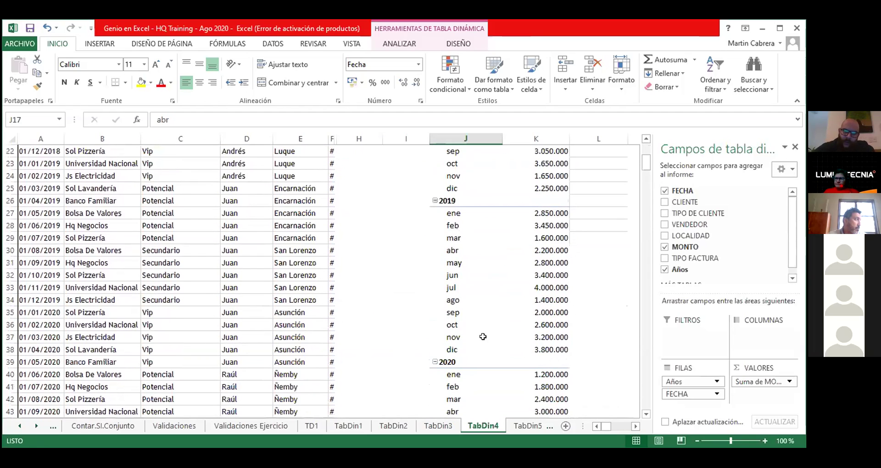
pyautogui.scroll(-3, 482, 337)
pyautogui.scroll(-5, 497, 320)
pyautogui.scroll(-3, 497, 326)
pyautogui.scroll(-4, 491, 327)
pyautogui.scroll(4, 491, 327)
pyautogui.scroll(3, 492, 327)
pyautogui.scroll(3, 492, 327)
pyautogui.scroll(5, 492, 327)
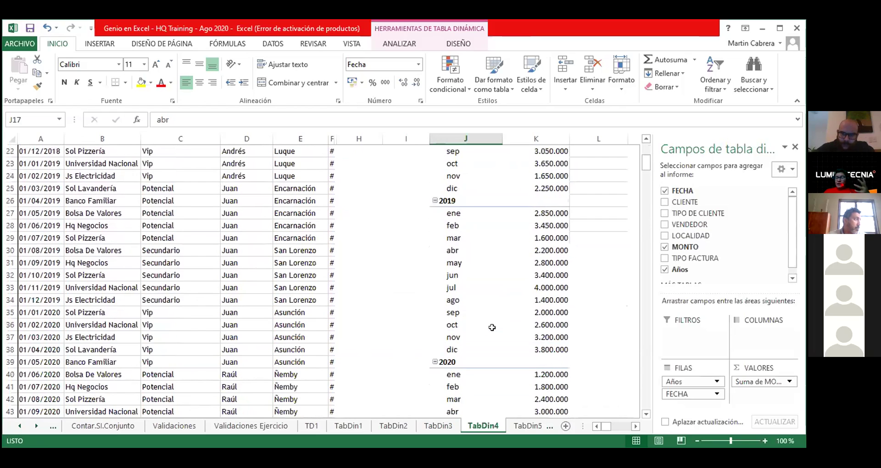
pyautogui.scroll(5, 491, 327)
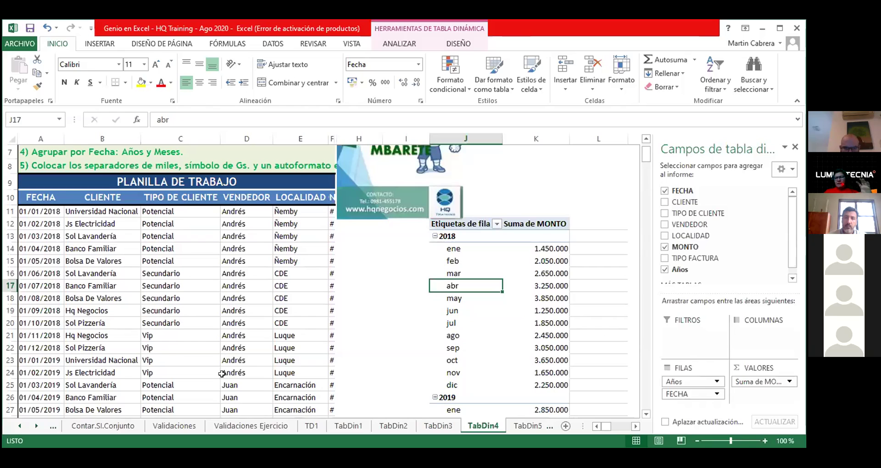
pyautogui.scroll(-3, 576, 306)
pyautogui.scroll(-4, 575, 307)
pyautogui.scroll(-3, 575, 307)
pyautogui.scroll(-3, 575, 307)
pyautogui.scroll(-4, 576, 307)
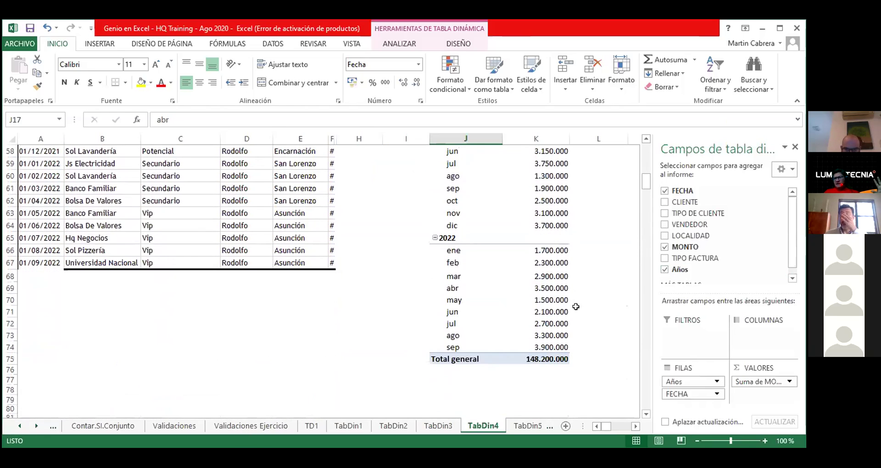
pyautogui.scroll(4, 576, 306)
pyautogui.scroll(3, 575, 306)
pyautogui.scroll(2, 576, 307)
pyautogui.scroll(3, 575, 307)
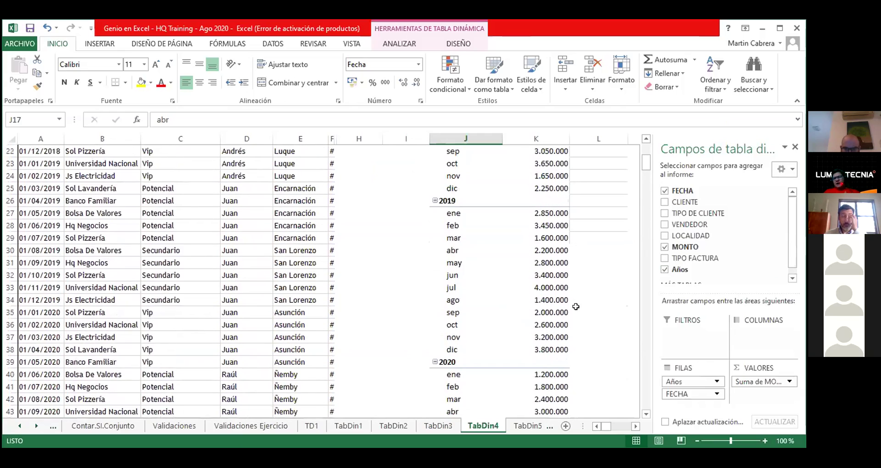
pyautogui.scroll(5, 576, 307)
pyautogui.scroll(1, 576, 307)
pyautogui.scroll(1, 577, 306)
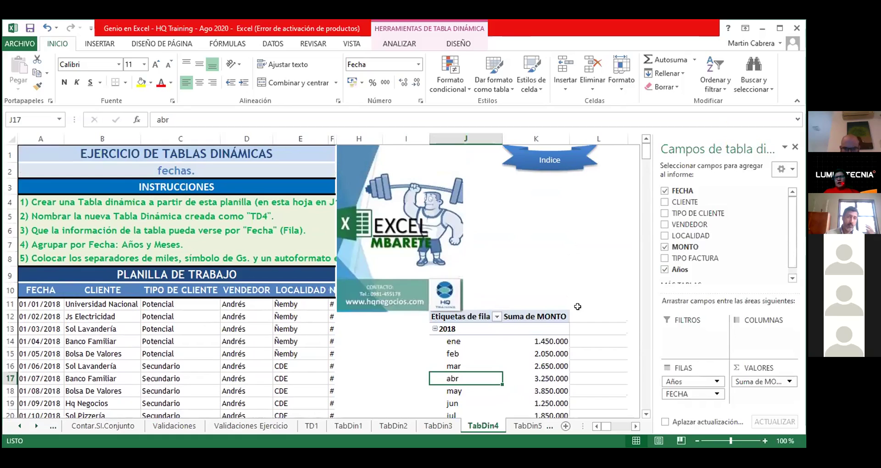
pyautogui.scroll(-4, 577, 307)
pyautogui.scroll(-4, 577, 306)
pyautogui.scroll(-4, 577, 307)
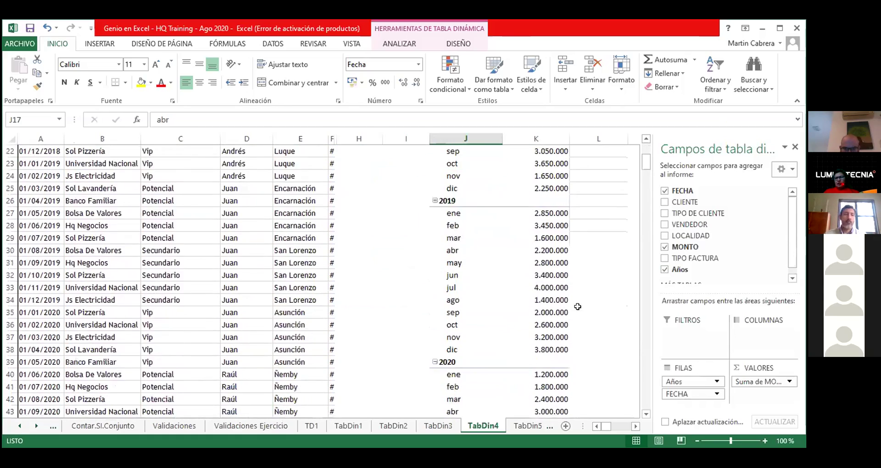
pyautogui.scroll(-1, 577, 306)
pyautogui.scroll(-4, 577, 307)
pyautogui.scroll(-3, 578, 304)
pyautogui.scroll(3, 580, 300)
pyautogui.scroll(7, 580, 300)
pyautogui.scroll(8, 580, 300)
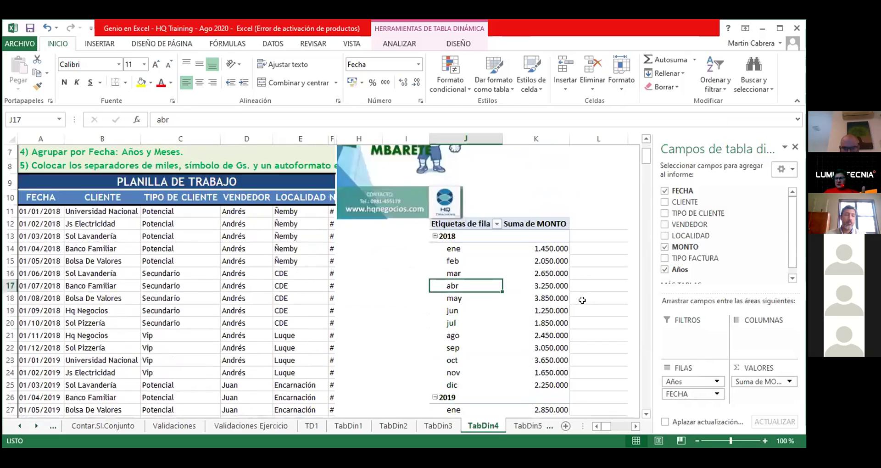
pyautogui.scroll(2, 581, 300)
pyautogui.scroll(-1, 582, 299)
pyautogui.scroll(-4, 581, 300)
pyautogui.scroll(-1, 582, 299)
pyautogui.scroll(-3, 581, 300)
pyautogui.scroll(-1, 581, 300)
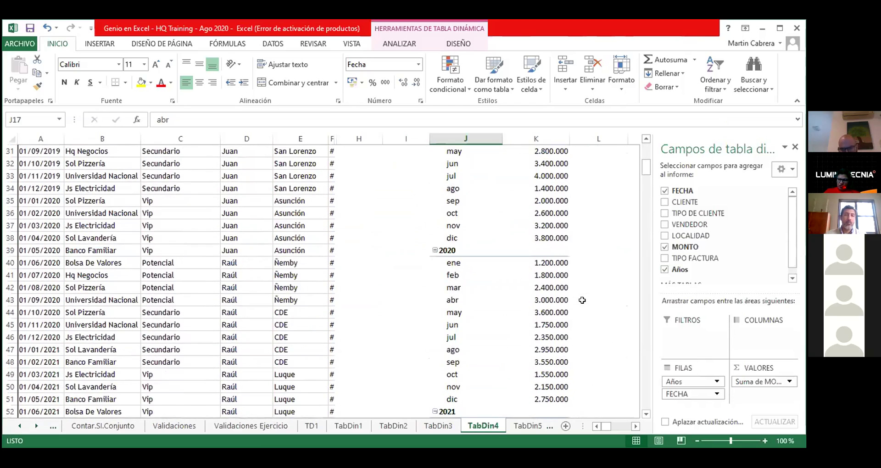
pyautogui.scroll(-2, 582, 300)
pyautogui.scroll(-2, 581, 299)
pyautogui.scroll(-1, 582, 300)
pyautogui.scroll(-3, 581, 300)
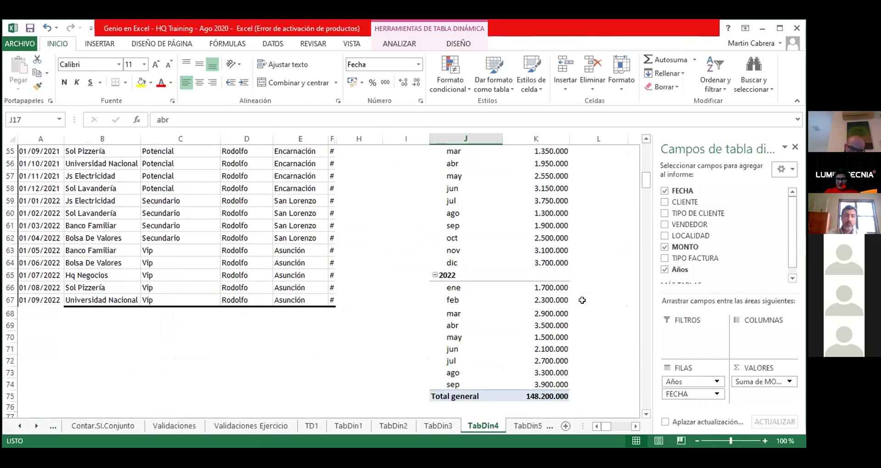
pyautogui.scroll(6, 582, 300)
pyautogui.scroll(1, 581, 300)
pyautogui.scroll(7, 582, 300)
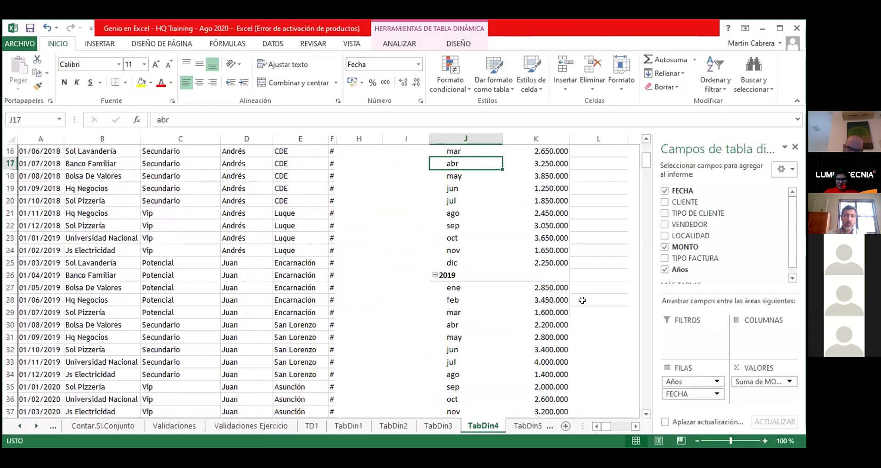
pyautogui.scroll(5, 581, 300)
pyautogui.scroll(-4, 581, 300)
pyautogui.scroll(-1, 581, 300)
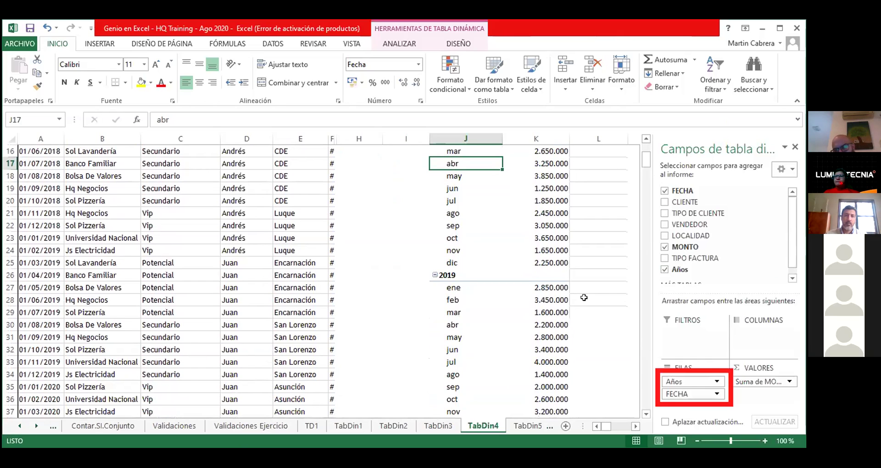
# Step: Autofill daily FECHA dates down from A11's 01/01/2018, then select the pivot's 3.250.000 value
pyautogui.scroll(5, 141, 326)
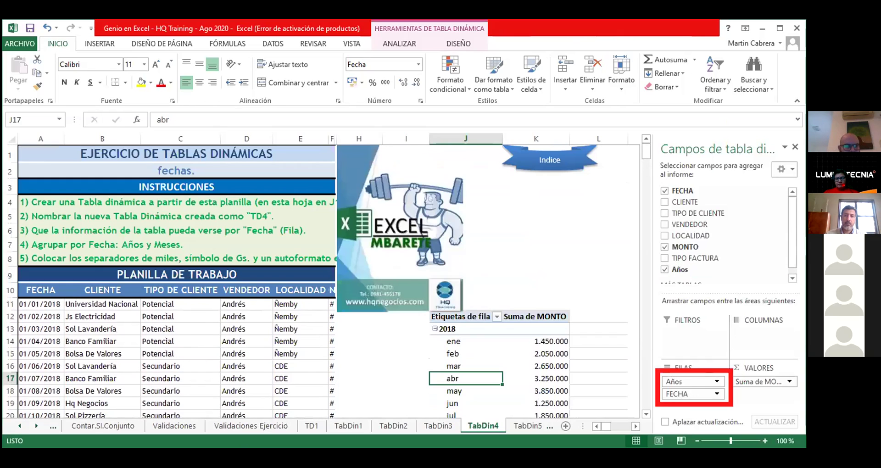
pyautogui.click(44, 302)
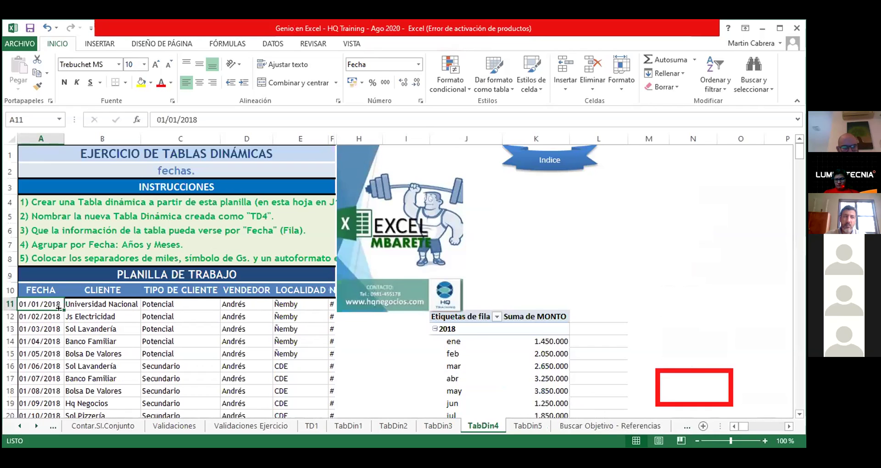
pyautogui.doubleClick(59, 308)
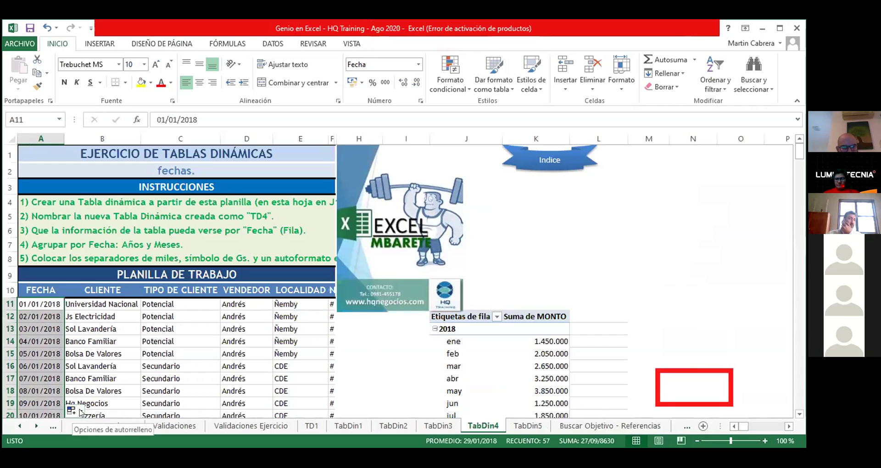
pyautogui.click(79, 411)
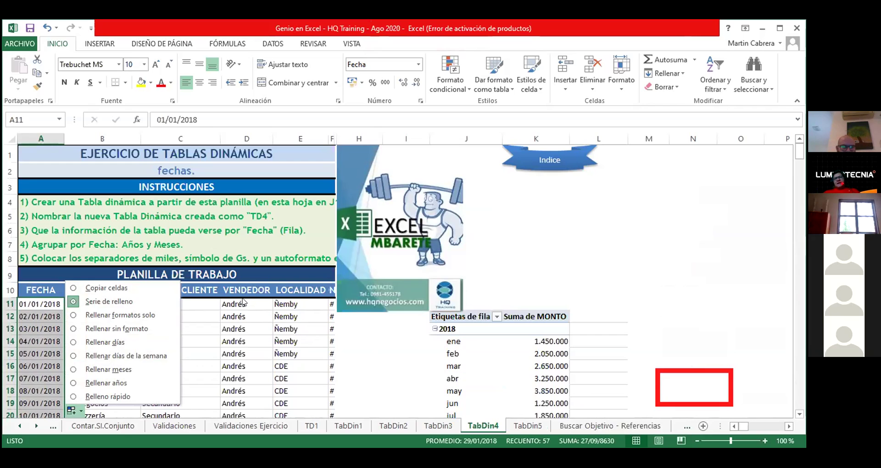
pyautogui.click(281, 277)
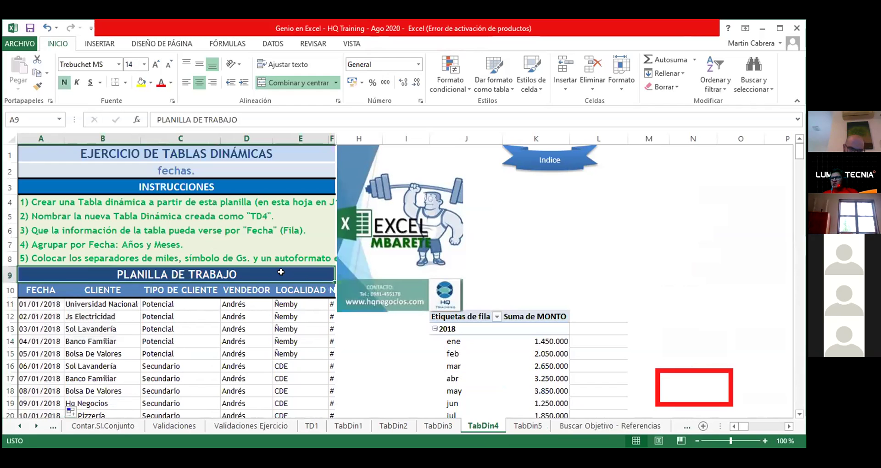
pyautogui.click(559, 373)
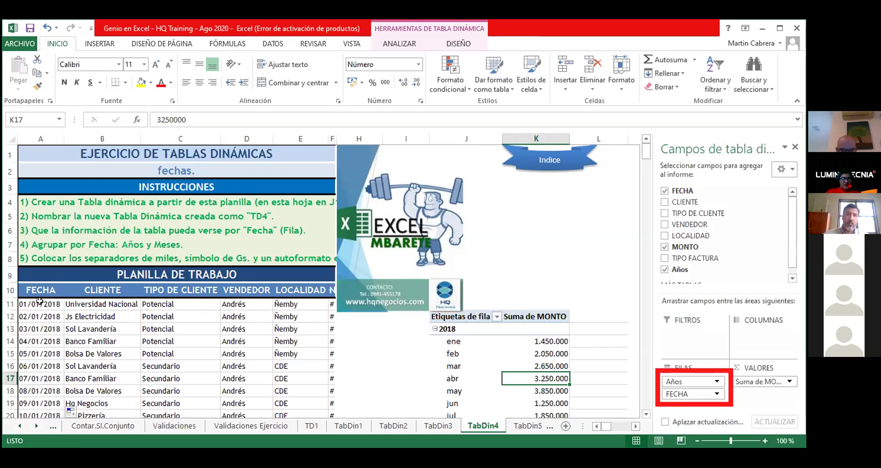
# Step: Enter 1 in cell A11 so the first FECHA date becomes 01/01/1900
pyautogui.click(40, 301)
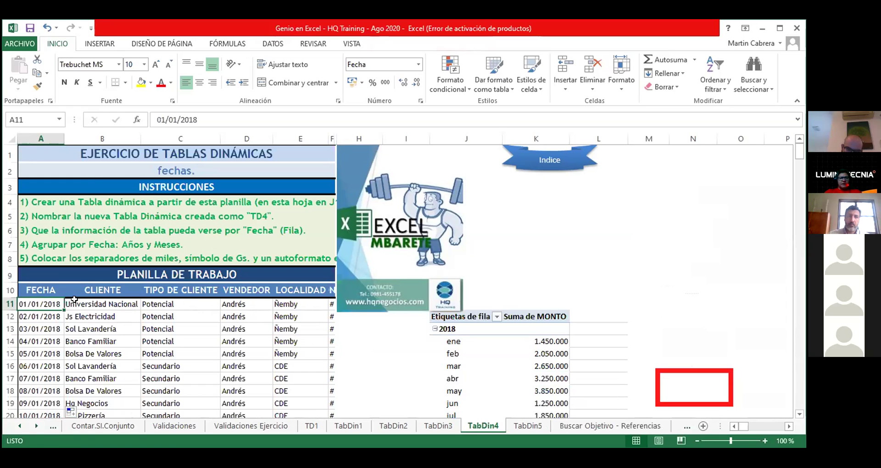
pyautogui.write('1')
pyautogui.press('Return')
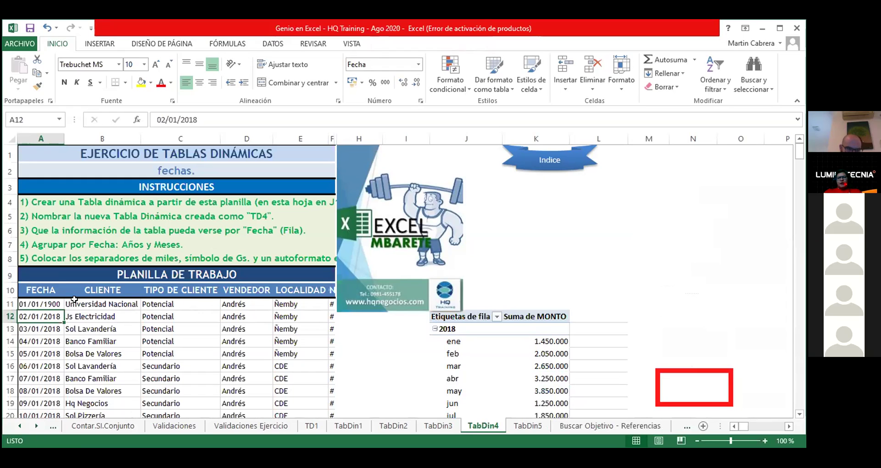
pyautogui.press('Up')
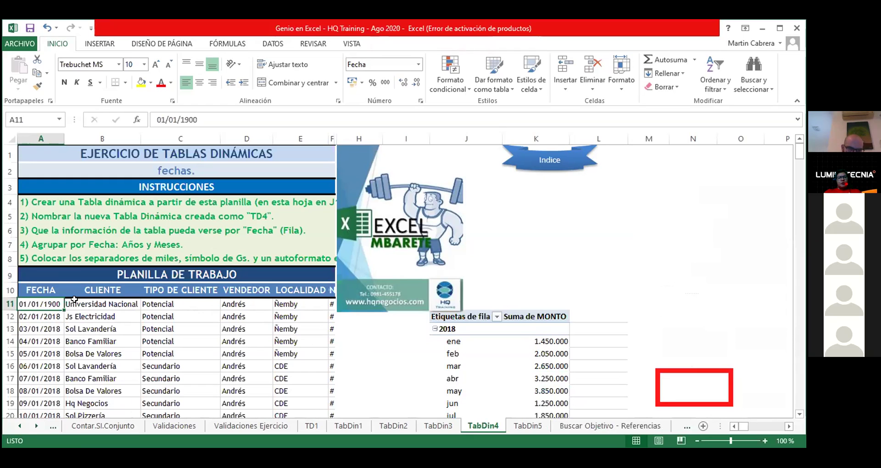
# Step: Format cell A11 as a number with 0 decimals and a thousands separator
pyautogui.rightClick(48, 303)
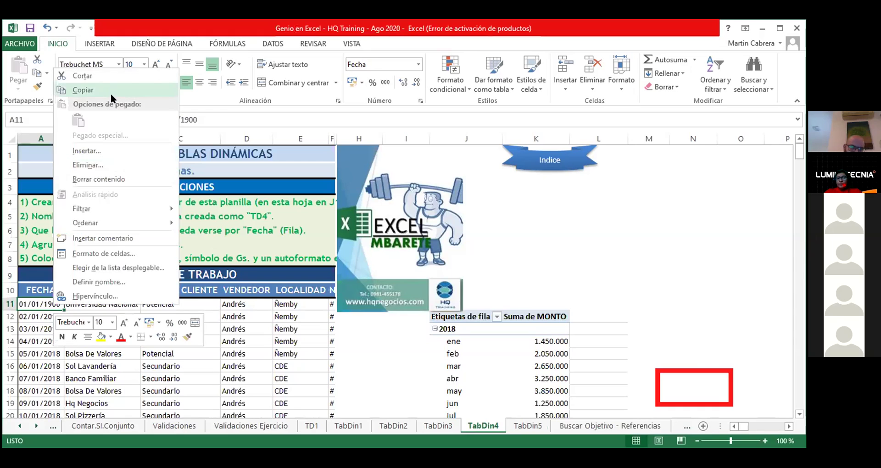
pyautogui.click(135, 254)
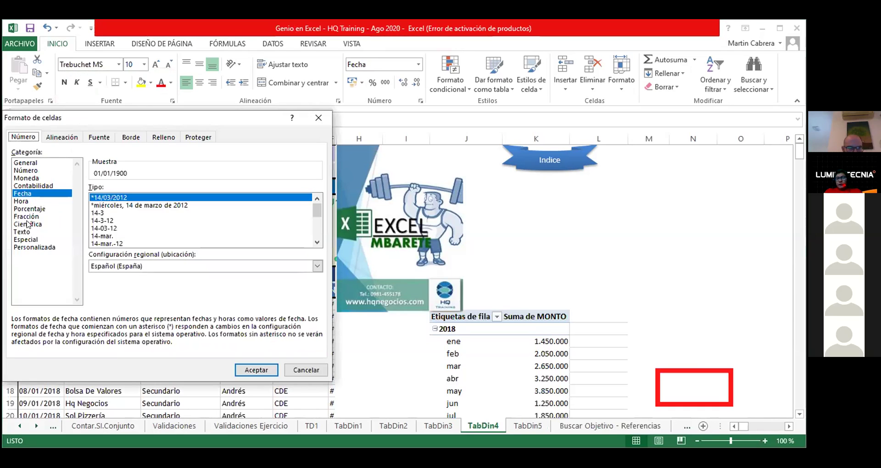
pyautogui.click(28, 171)
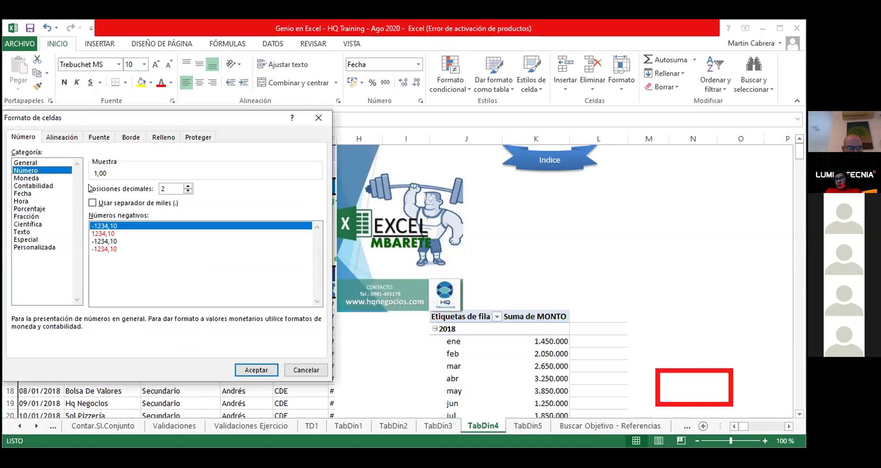
pyautogui.click(187, 191)
pyautogui.click(188, 191)
pyautogui.click(92, 202)
pyautogui.click(256, 373)
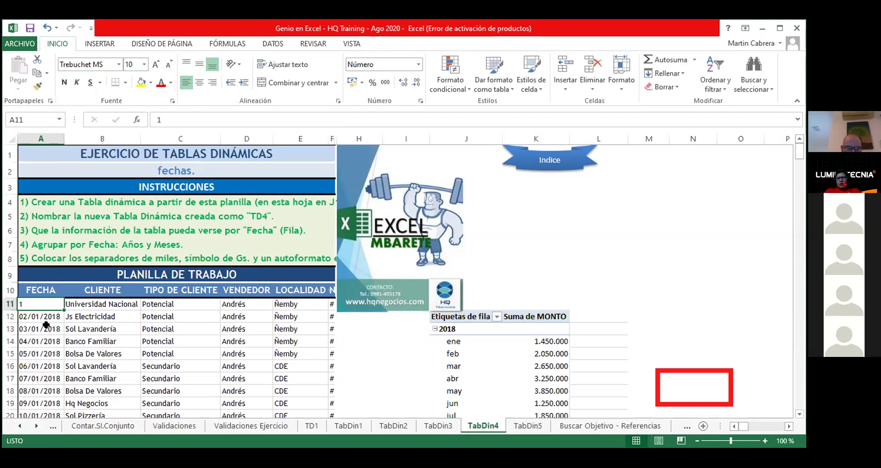
# Step: Fill the FECHA column down from A11 as an increasing number series
pyautogui.click(46, 319)
pyautogui.click(43, 302)
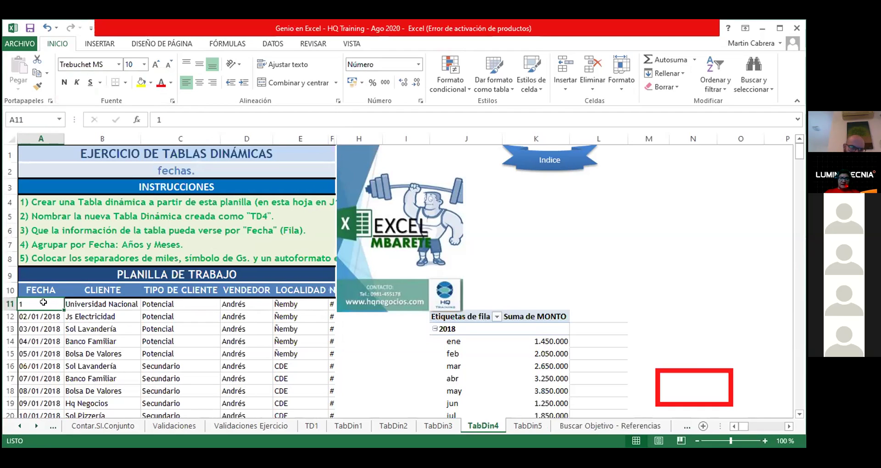
pyautogui.doubleClick(62, 309)
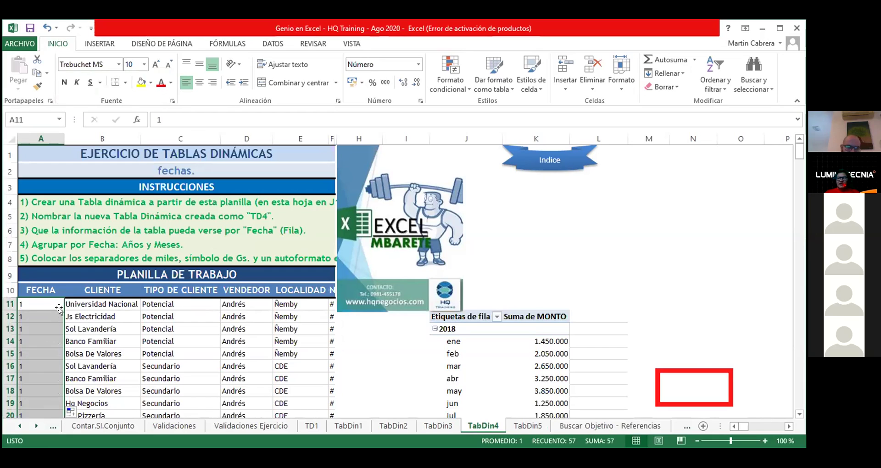
pyautogui.click(80, 412)
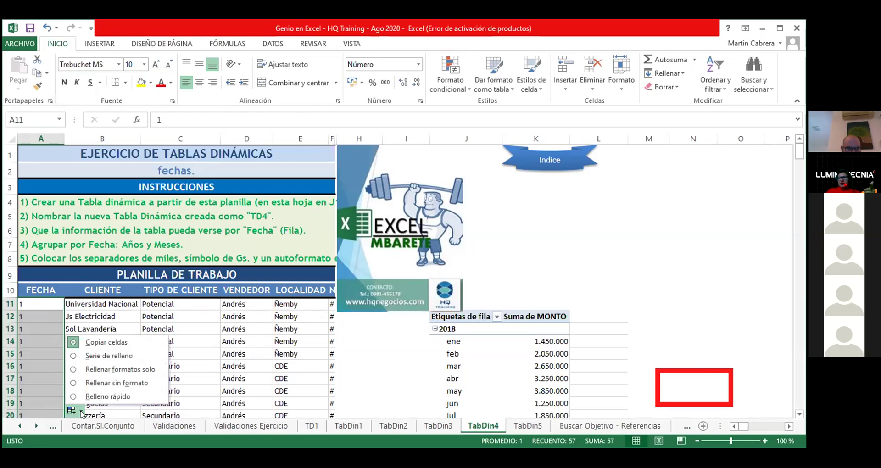
pyautogui.click(73, 355)
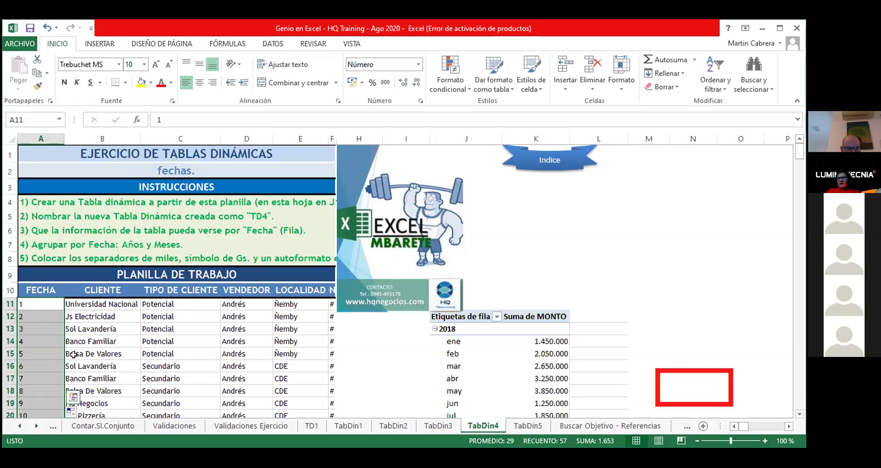
# Step: Undo the series fill and the number format, restoring 01/01/2018 in A11
pyautogui.hotkey('ctrl', 'z')
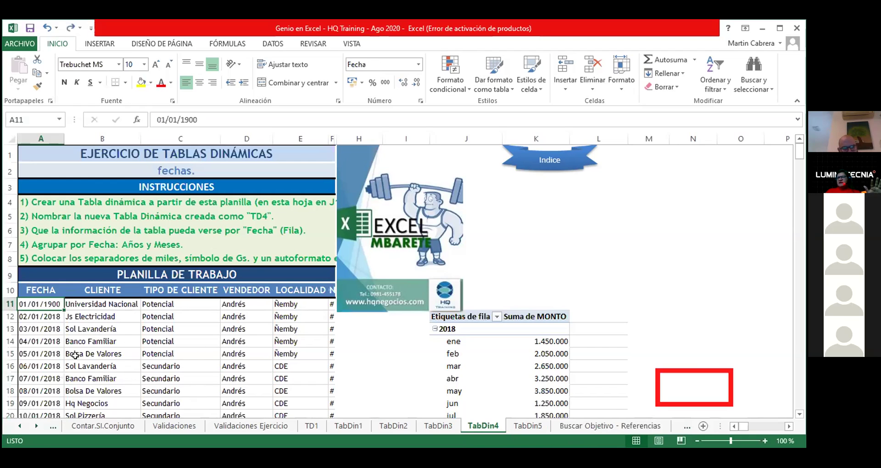
pyautogui.hotkey('ctrl', 'z')
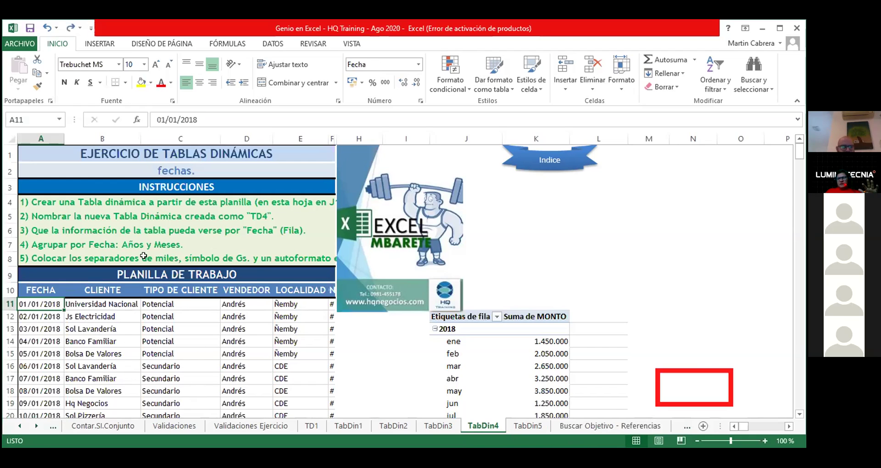
pyautogui.click(112, 353)
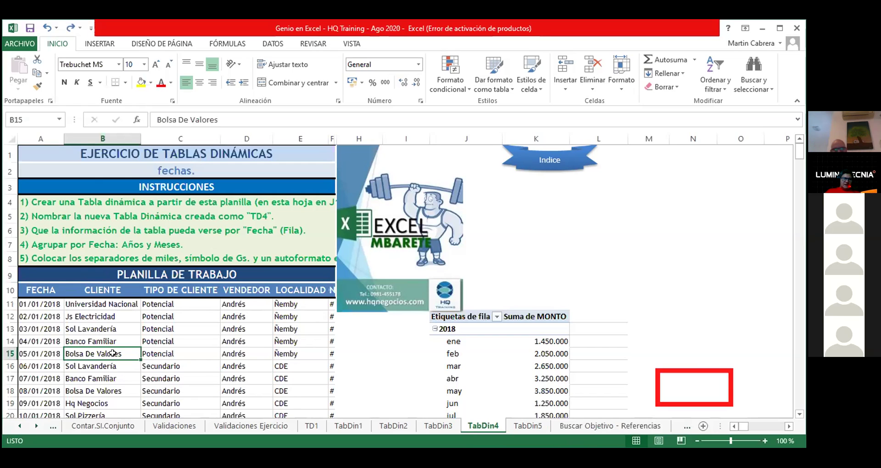
pyautogui.click(40, 301)
pyautogui.click(95, 305)
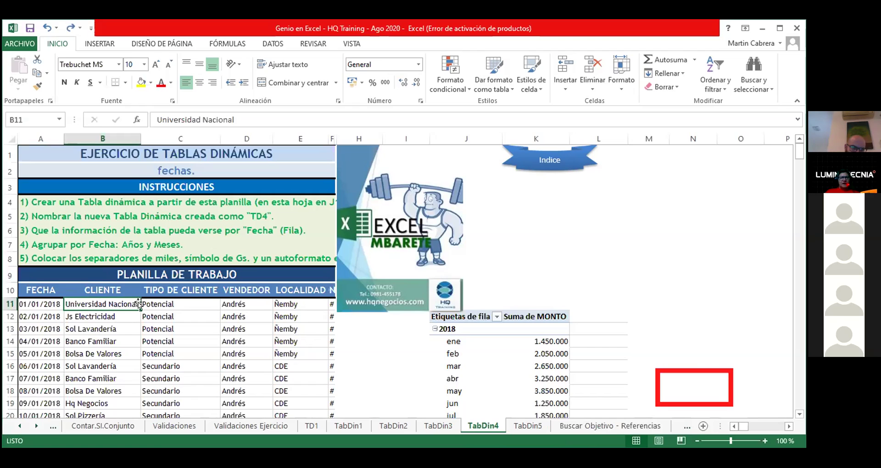
pyautogui.hotkey('ctrl', 'shift', 'Down')
pyautogui.hotkey('ctrl', 'd')
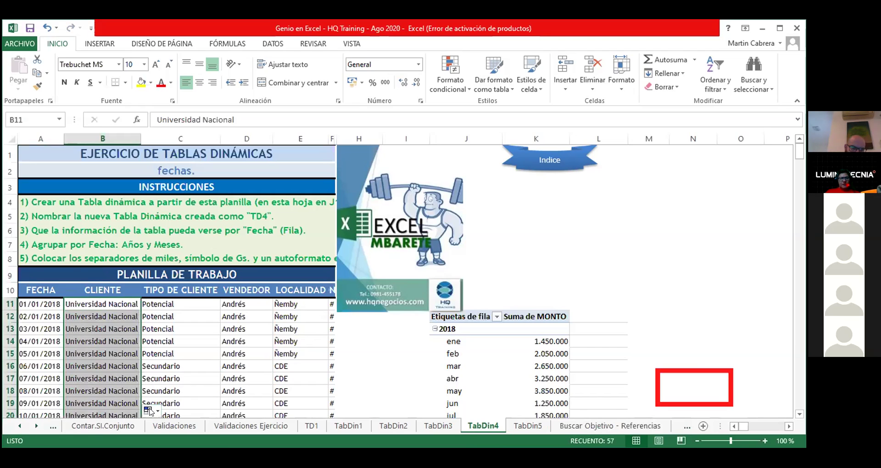
pyautogui.click(157, 410)
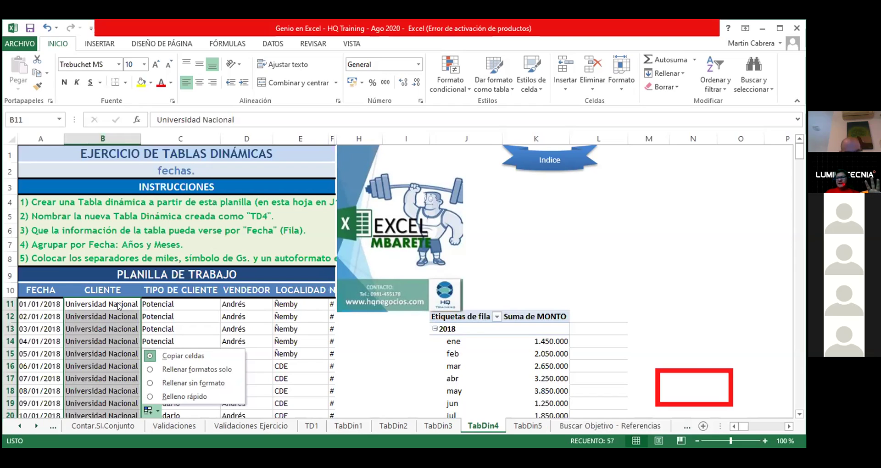
pyautogui.click(119, 305)
pyautogui.hotkey('ctrl', 'z')
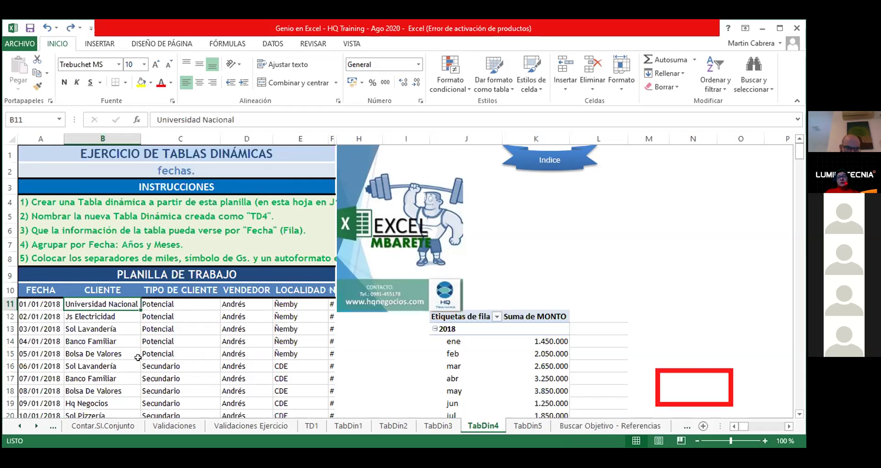
# Step: Overwrite B11, B12 and B13 with CABLE, DUCHA and AA
pyautogui.click(110, 329)
pyautogui.click(115, 316)
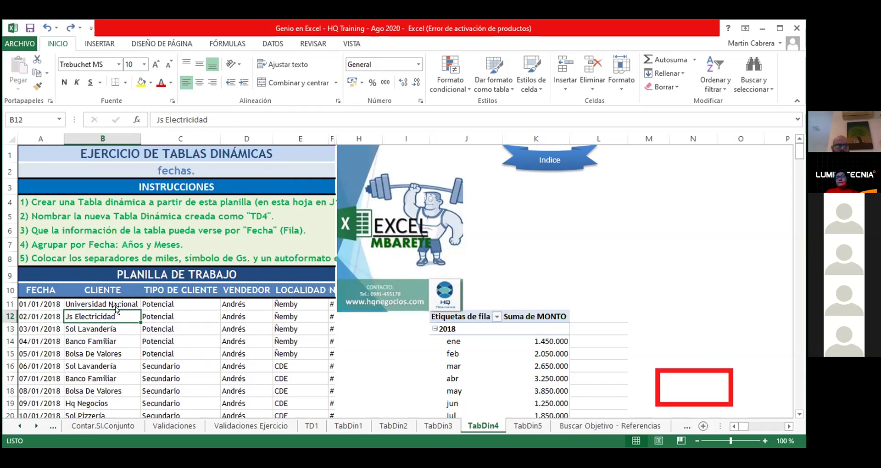
pyautogui.click(119, 303)
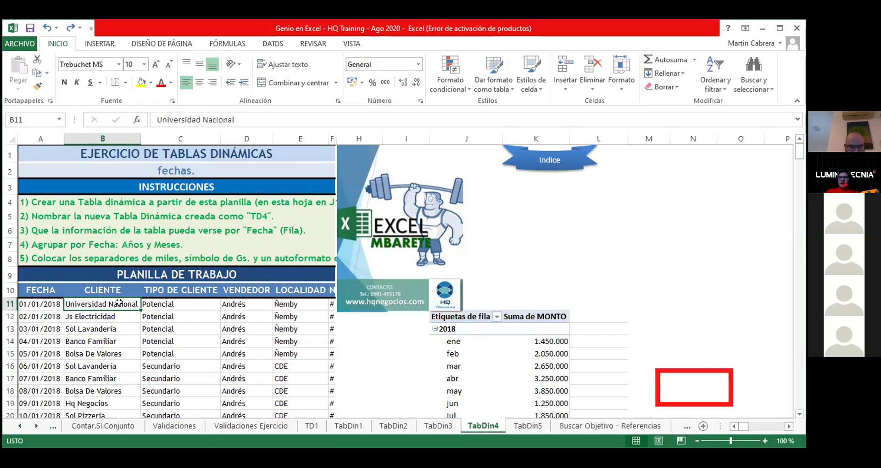
pyautogui.write('CABLE')
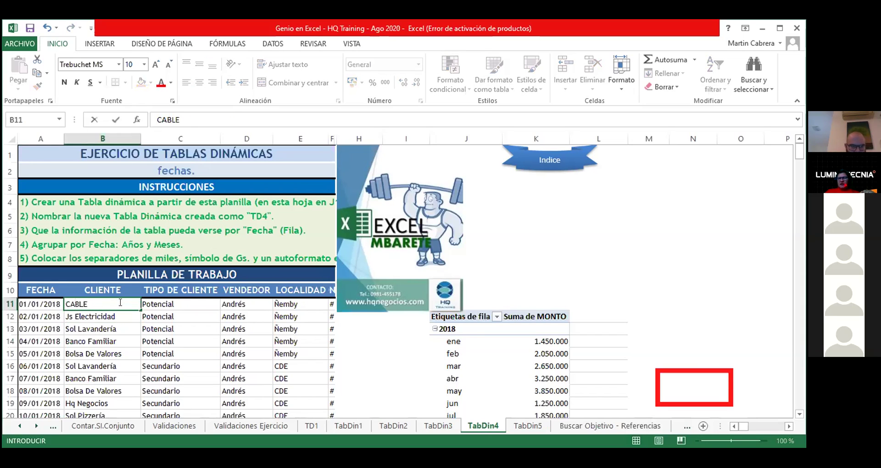
pyautogui.press('Return')
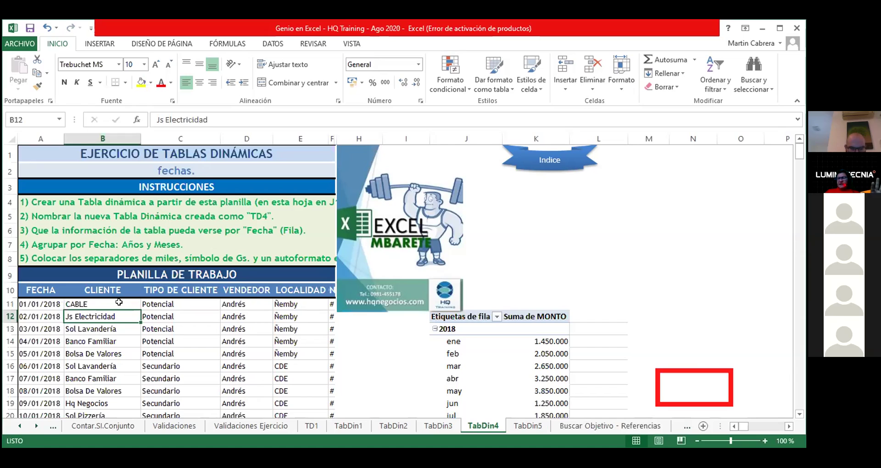
pyautogui.write('DUCHA')
pyautogui.press('Return')
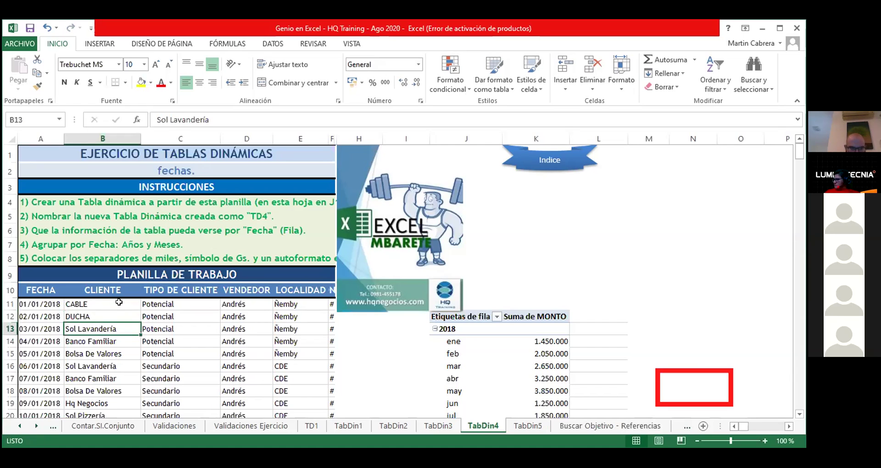
pyautogui.write('AA')
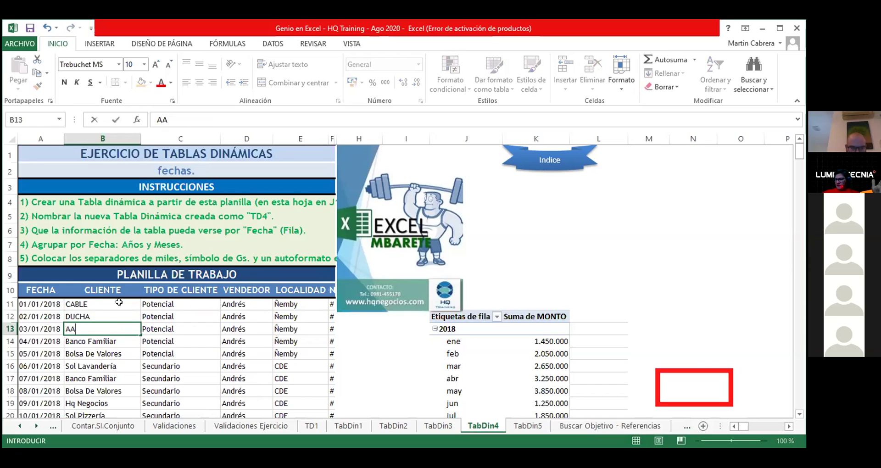
pyautogui.write('A')
pyautogui.press('Return')
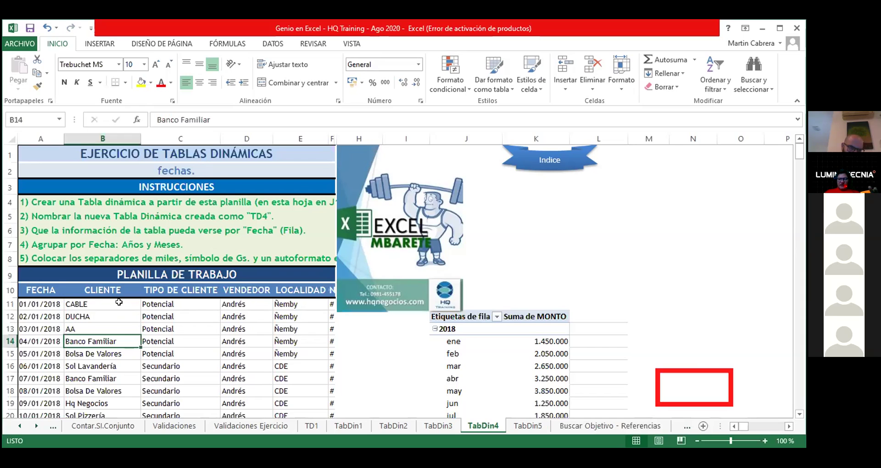
pyautogui.moveTo(81, 304); pyautogui.dragTo(86, 328)
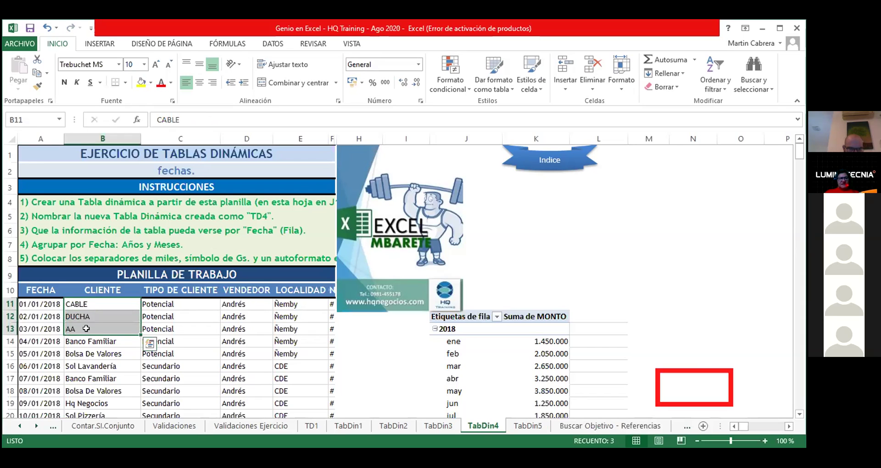
pyautogui.doubleClick(138, 331)
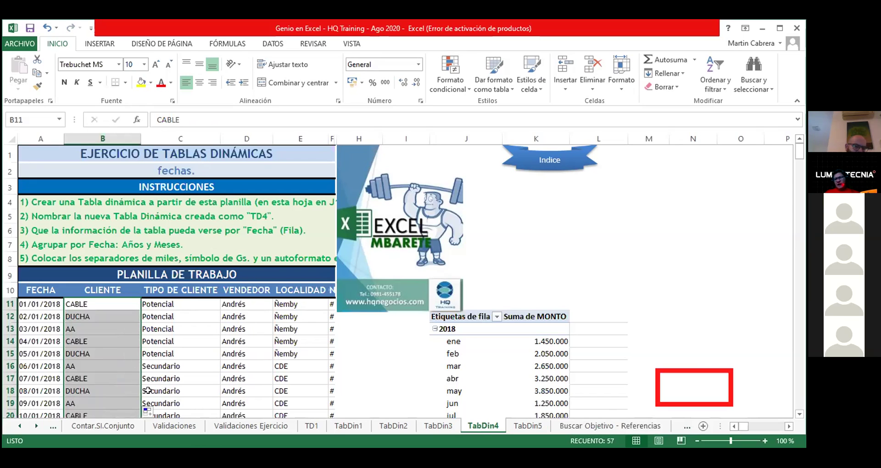
pyautogui.click(157, 411)
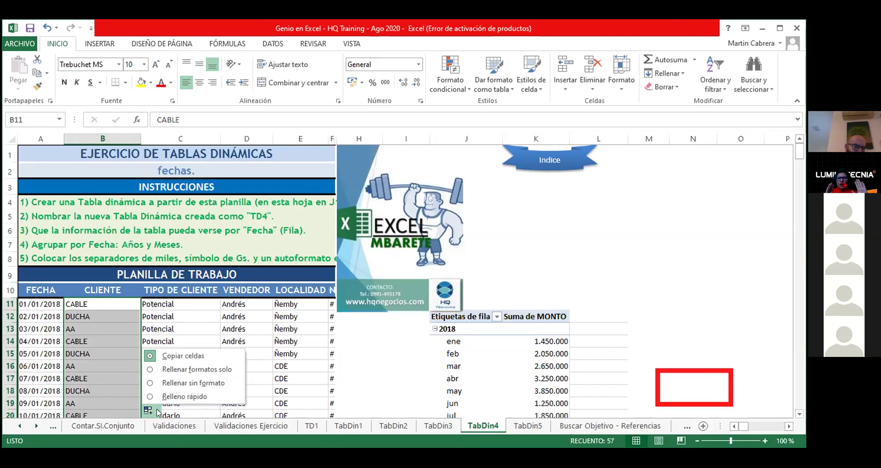
pyautogui.click(111, 342)
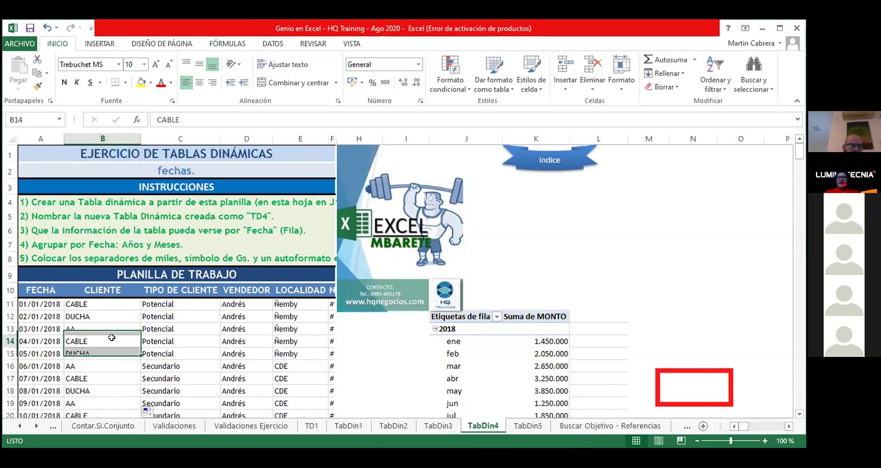
pyautogui.hotkey('ctrl', 'z')
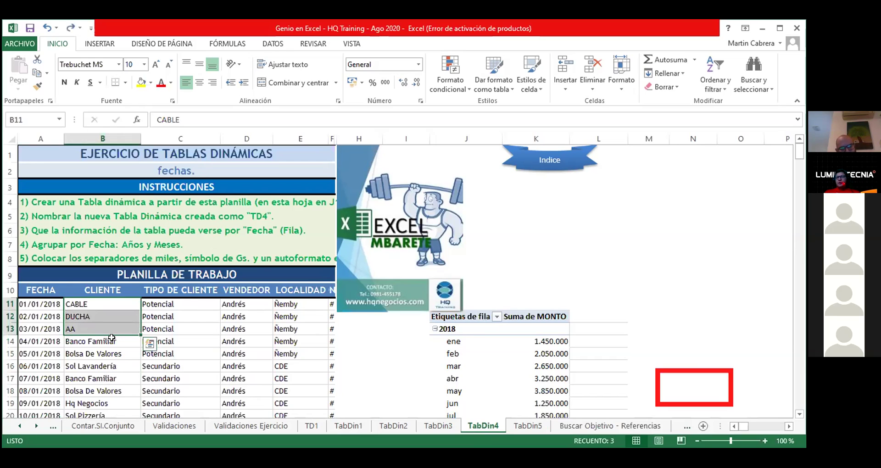
pyautogui.hotkey('ctrl', 'q')
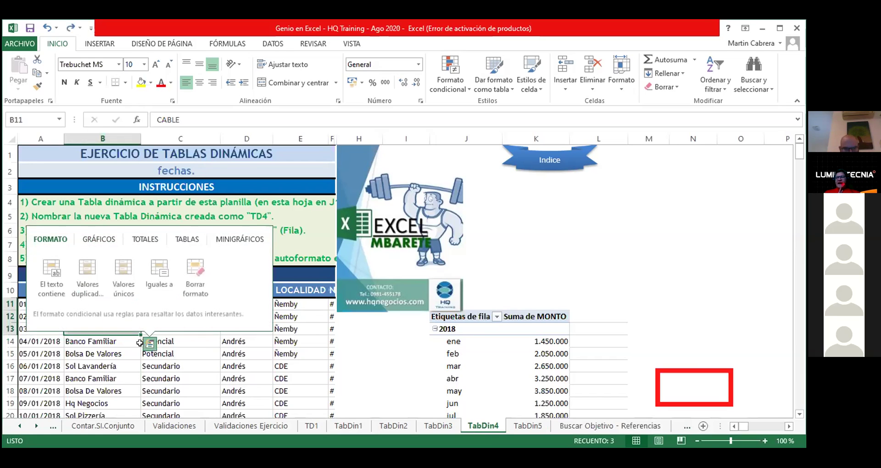
pyautogui.click(104, 365)
pyautogui.click(110, 316)
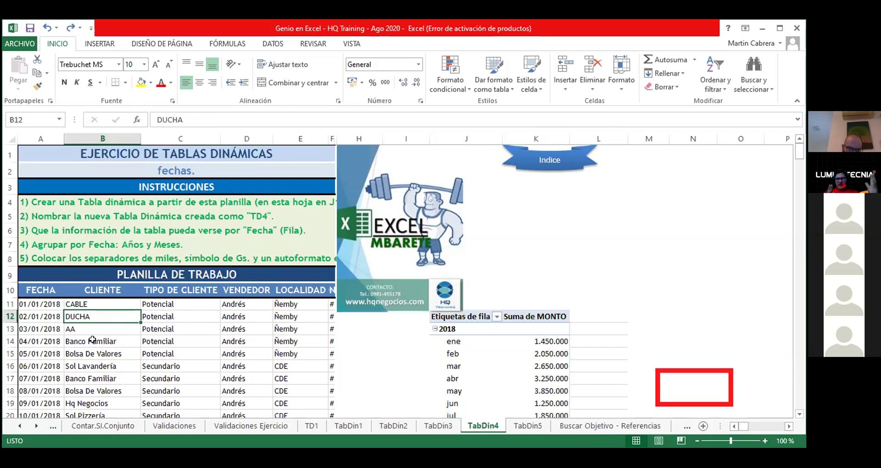
# Step: Enter CABLE 1 in cell B14 below CABLE, DUCHA and AA
pyautogui.click(94, 339)
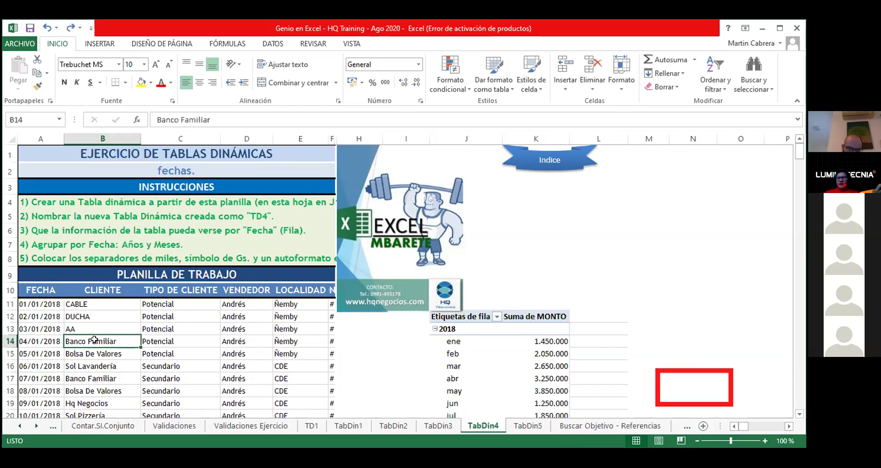
pyautogui.write('CABLE')
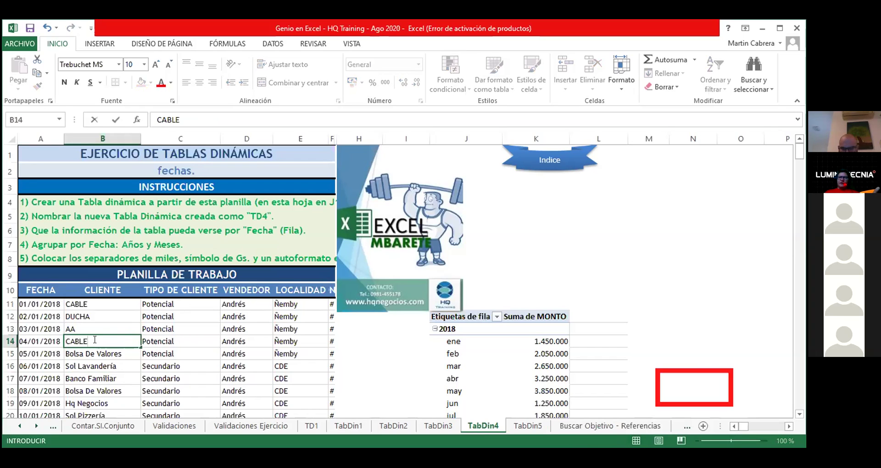
pyautogui.write(' 1')
pyautogui.click(120, 365)
# Step: Fill the B11:B14 client pattern down the whole CLIENTE column and review it
pyautogui.moveTo(99, 304); pyautogui.dragTo(99, 342)
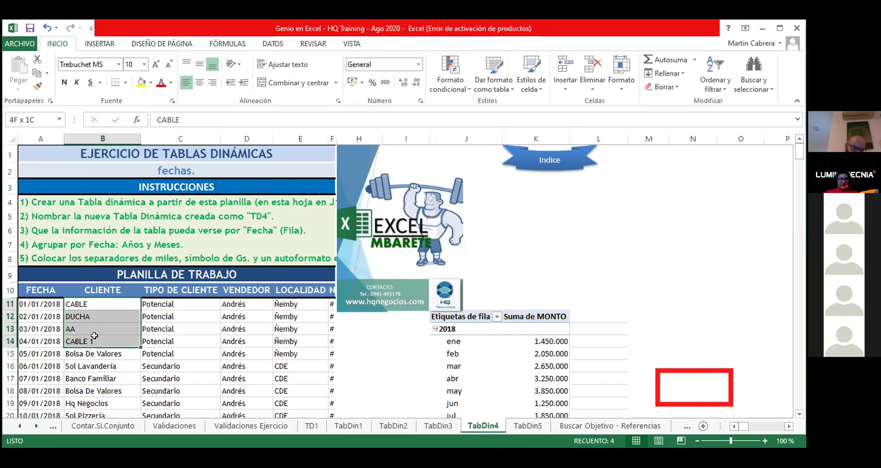
pyautogui.doubleClick(139, 345)
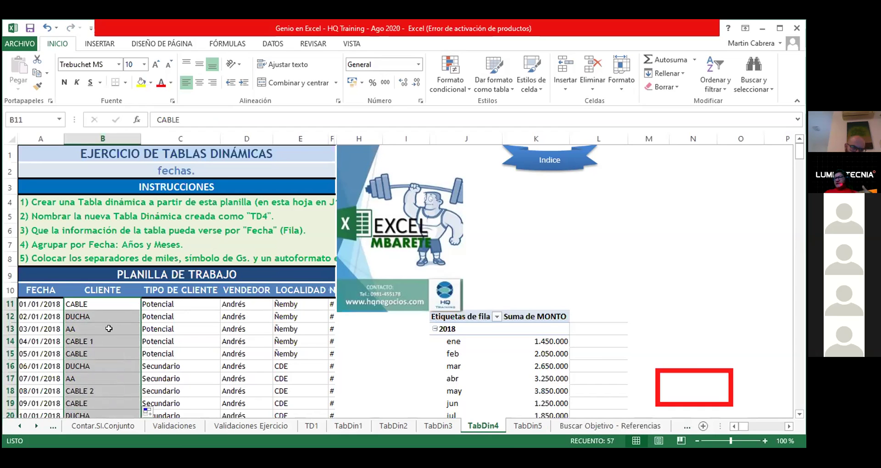
pyautogui.scroll(-2, 108, 329)
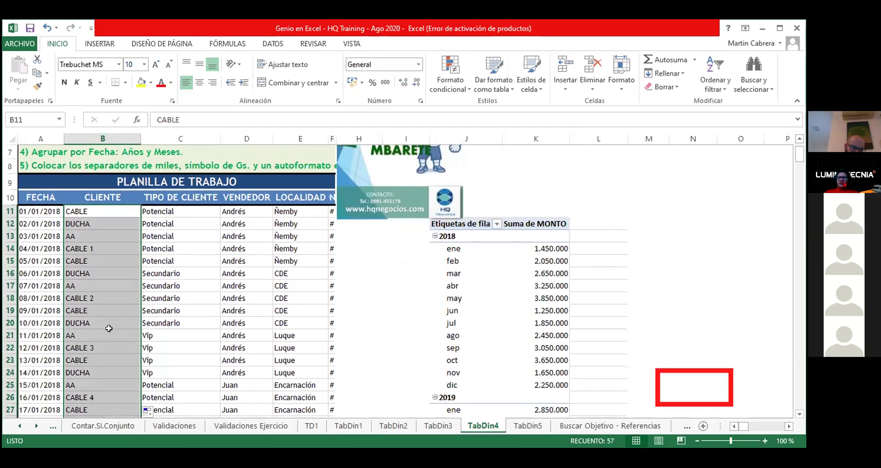
pyautogui.scroll(-1, 109, 328)
pyautogui.scroll(-1, 103, 328)
pyautogui.scroll(-1, 103, 329)
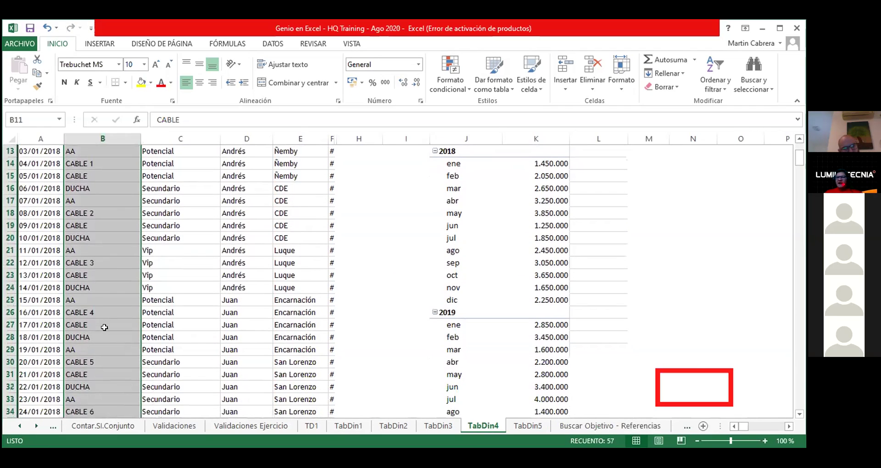
pyautogui.scroll(-2, 106, 327)
pyautogui.scroll(-2, 111, 326)
pyautogui.scroll(-2, 110, 325)
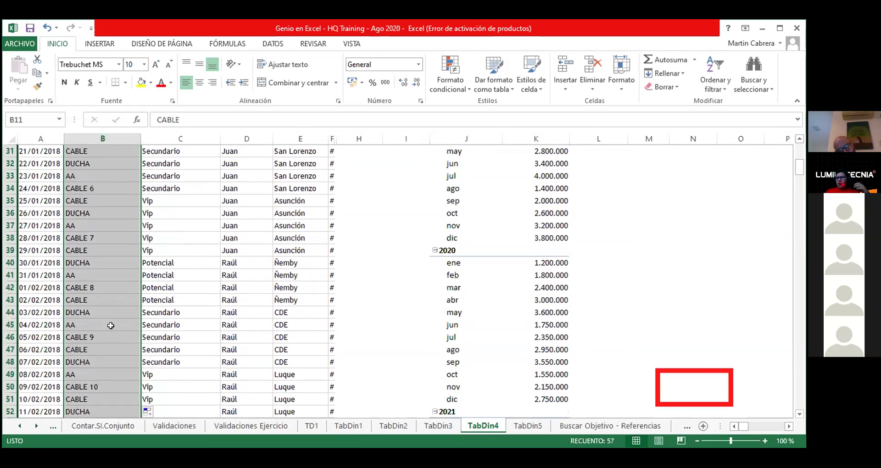
pyautogui.scroll(-2, 111, 325)
pyautogui.scroll(-2, 112, 325)
pyautogui.scroll(5, 113, 321)
pyautogui.scroll(7, 114, 321)
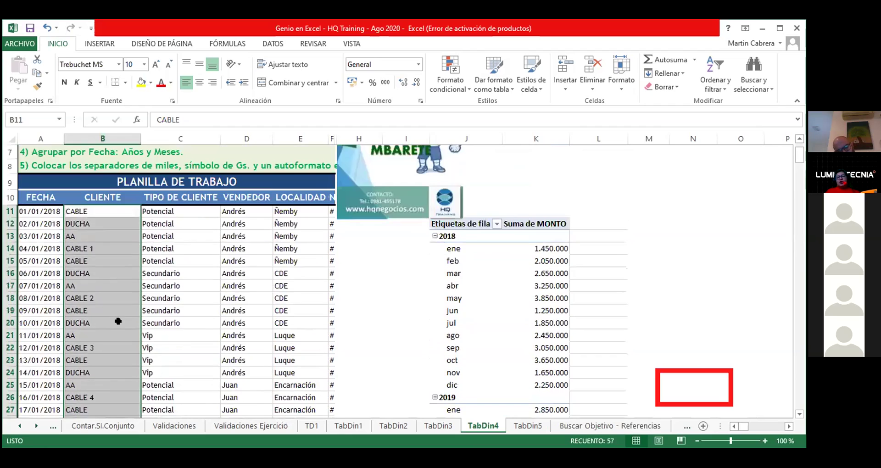
pyautogui.scroll(2, 122, 316)
# Step: Copy CABLE from B11 down the client column, then undo that fill
pyautogui.click(131, 302)
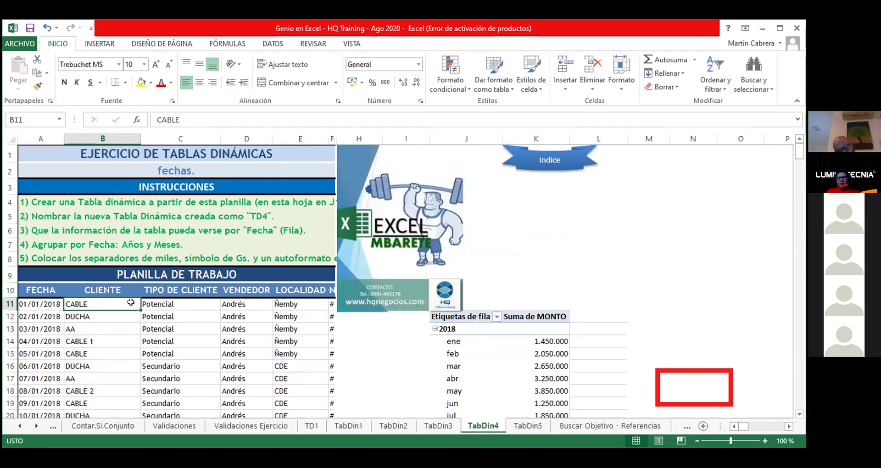
pyautogui.doubleClick(139, 308)
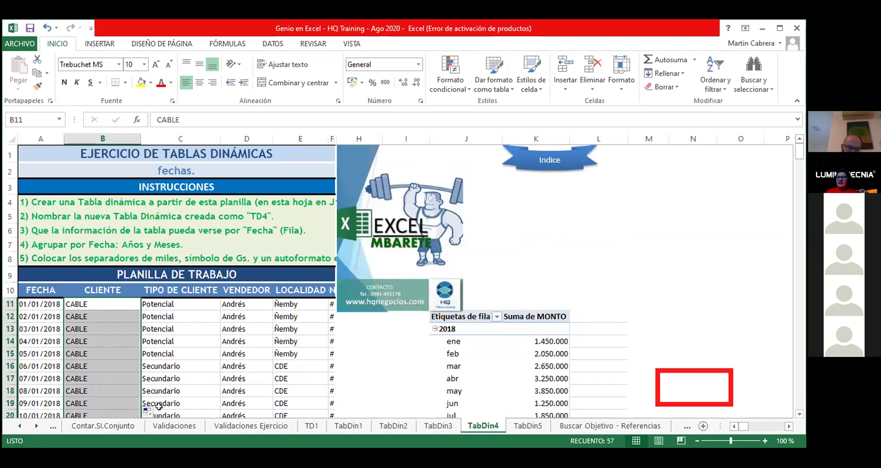
pyautogui.hotkey('ctrl', 'z')
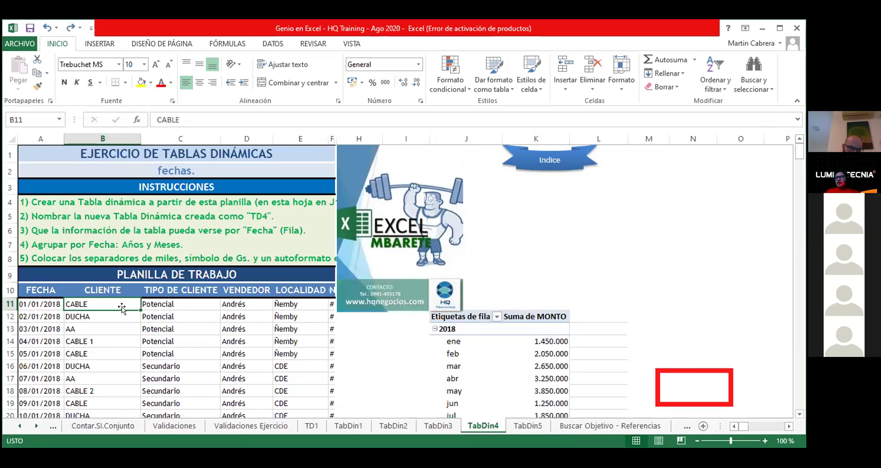
# Step: Fill B11:B14 down with Auto Fill repeating the values without numbering, then undo
pyautogui.moveTo(116, 304); pyautogui.dragTo(113, 341)
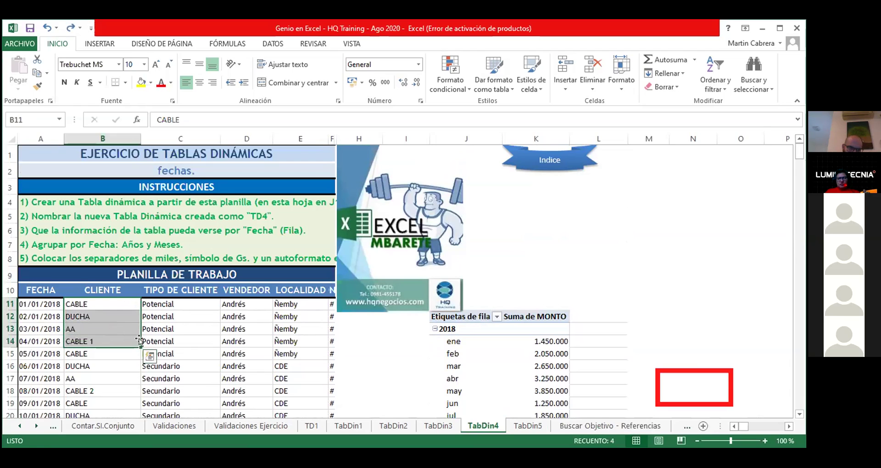
pyautogui.hotkey('ctrl', 'shift', 'Down')
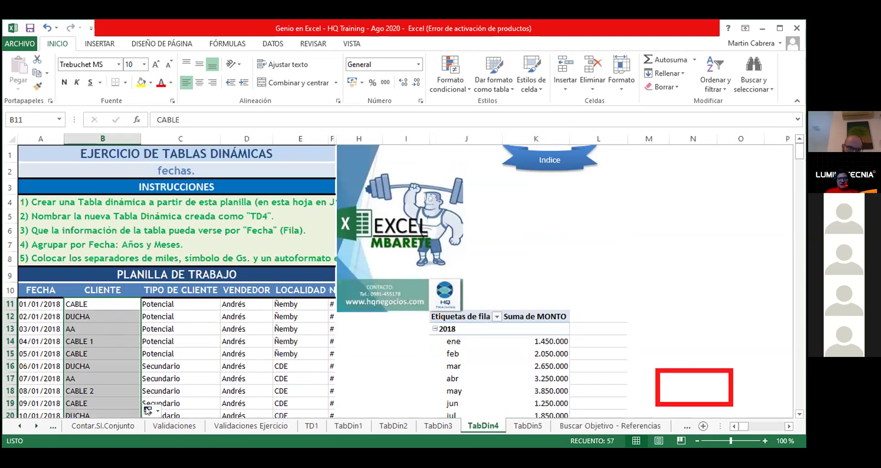
pyautogui.click(156, 410)
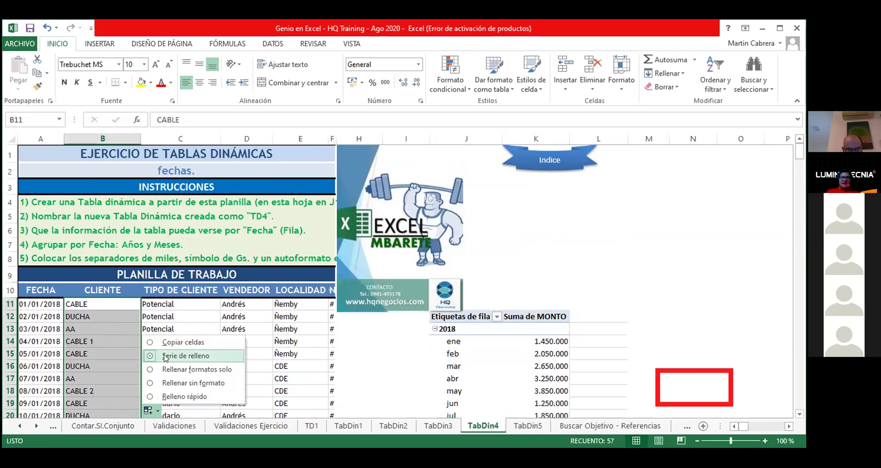
pyautogui.click(173, 343)
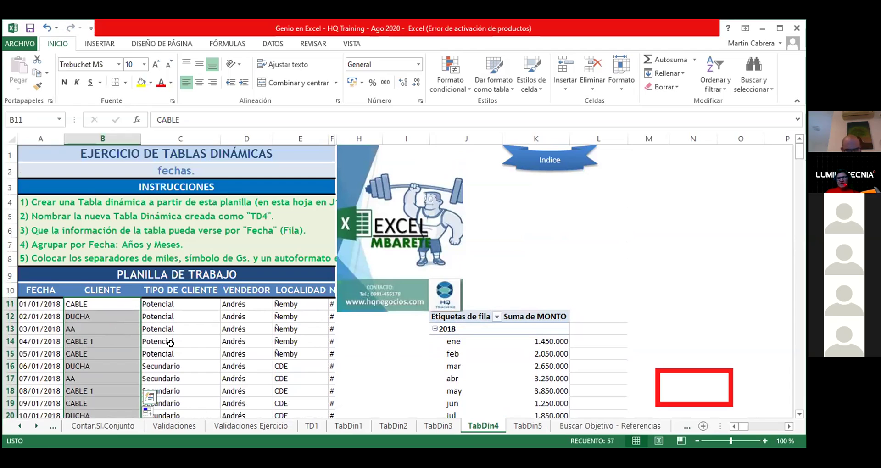
pyautogui.hotkey('ctrl', 'z')
pyautogui.hotkey('ctrl', 'z')
pyautogui.hotkey('ctrl', 'z')
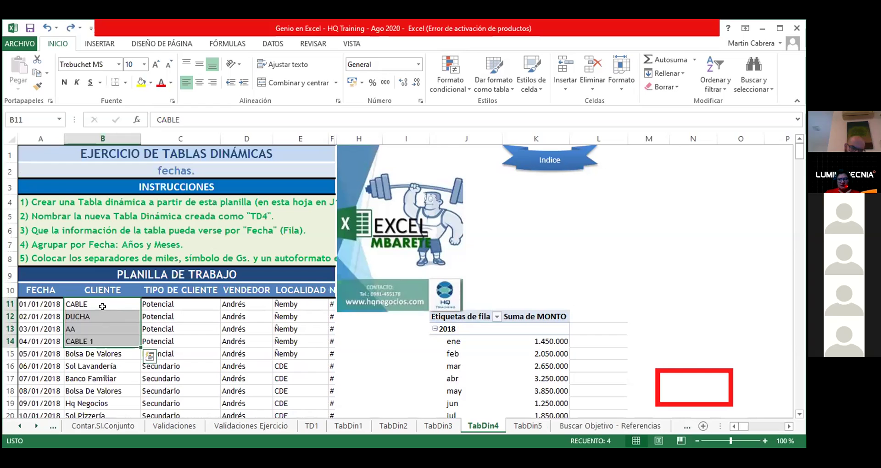
# Step: Start a custom sort from the CLIENTE header with the order set to a custom list
pyautogui.click(104, 299)
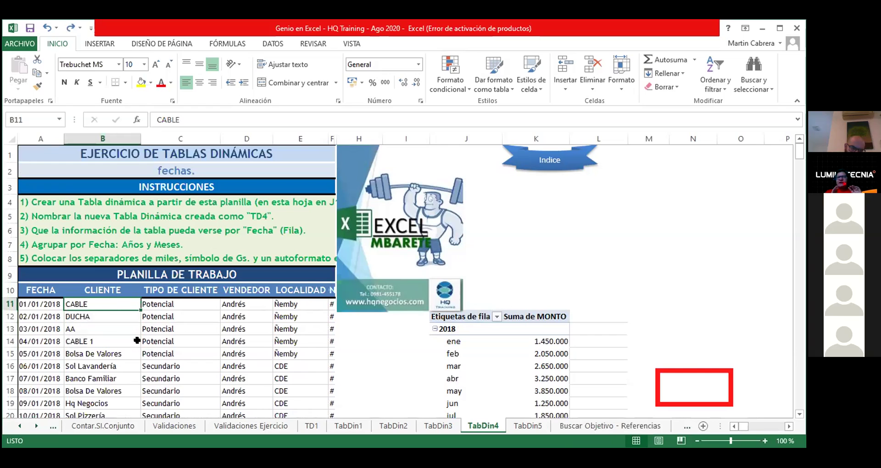
pyautogui.click(105, 288)
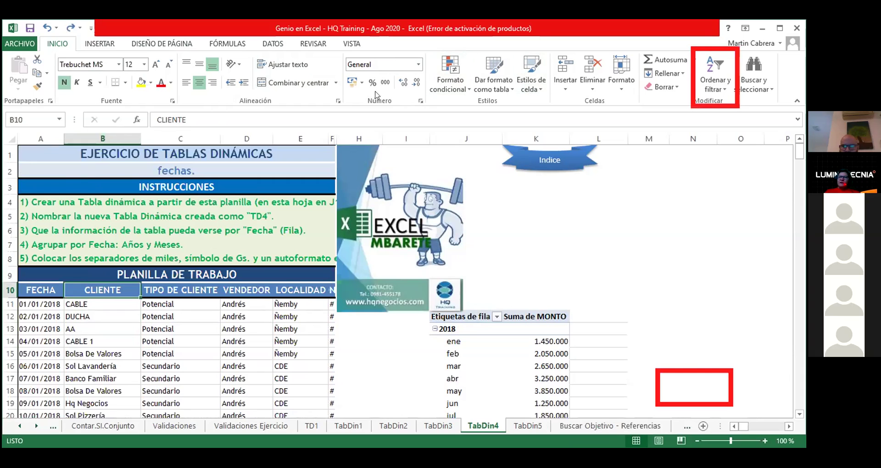
pyautogui.click(724, 90)
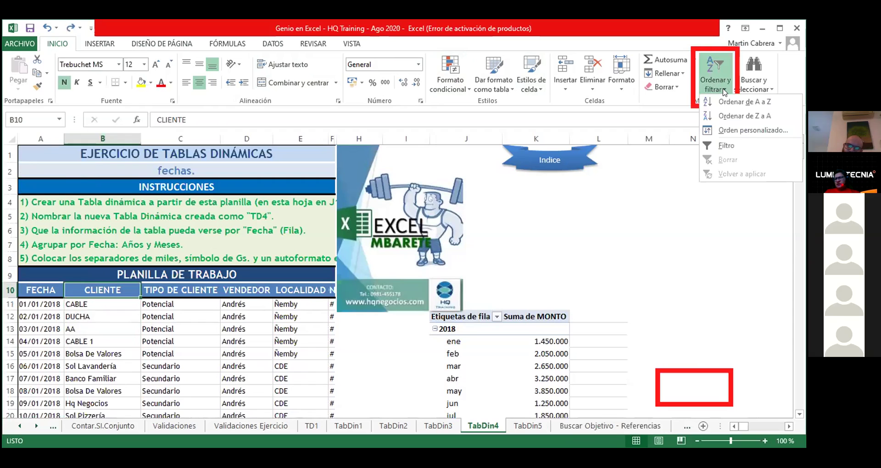
pyautogui.click(749, 133)
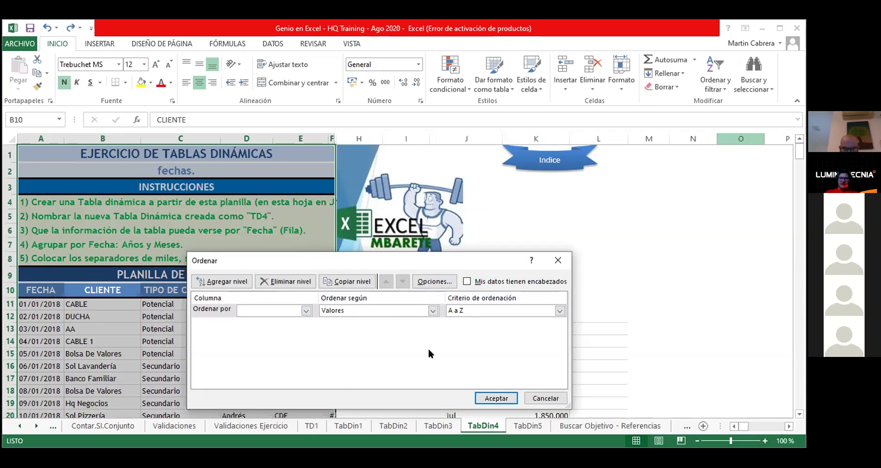
pyautogui.click(559, 311)
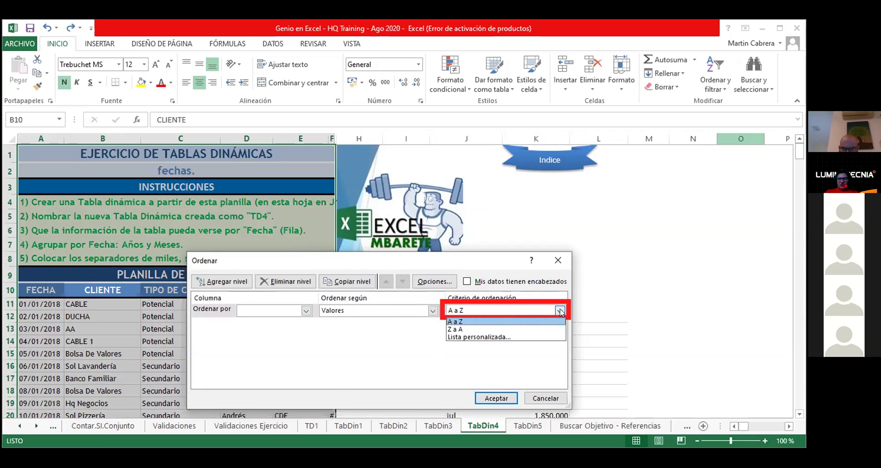
pyautogui.click(532, 337)
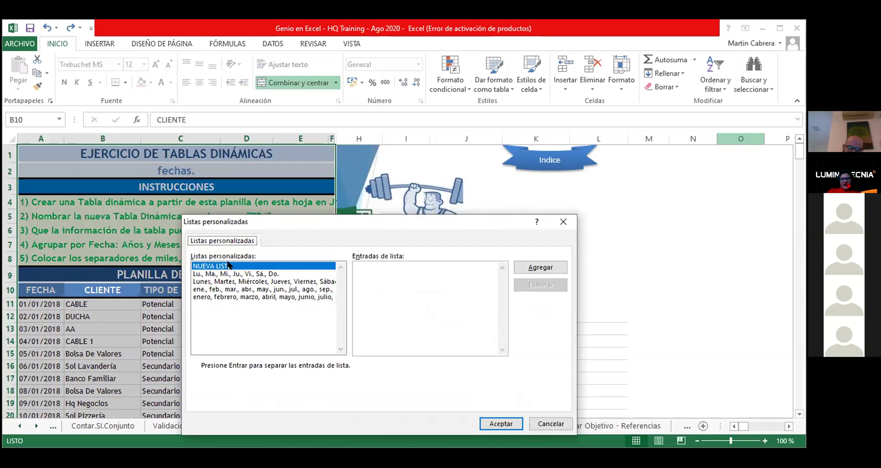
# Step: Enter CABLE, DUCHA and AA as the new custom list's entries and confirm
pyautogui.click(528, 265)
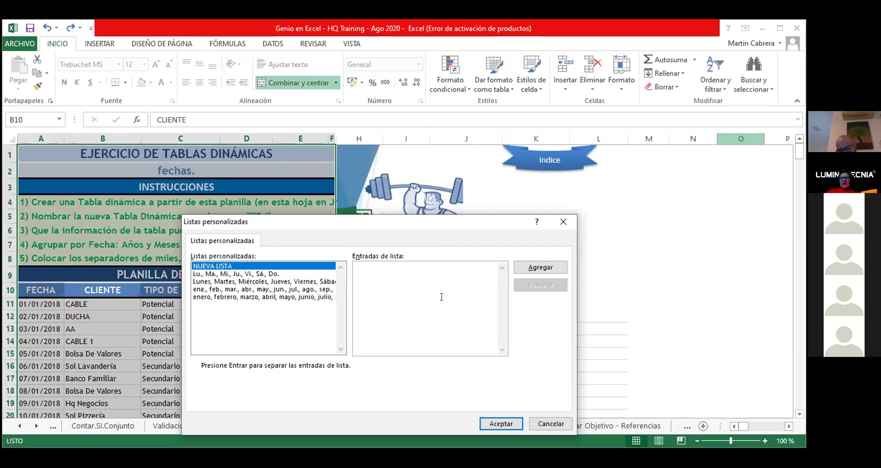
pyautogui.write('PR')
pyautogui.press('BackSpace')
pyautogui.press('BackSpace')
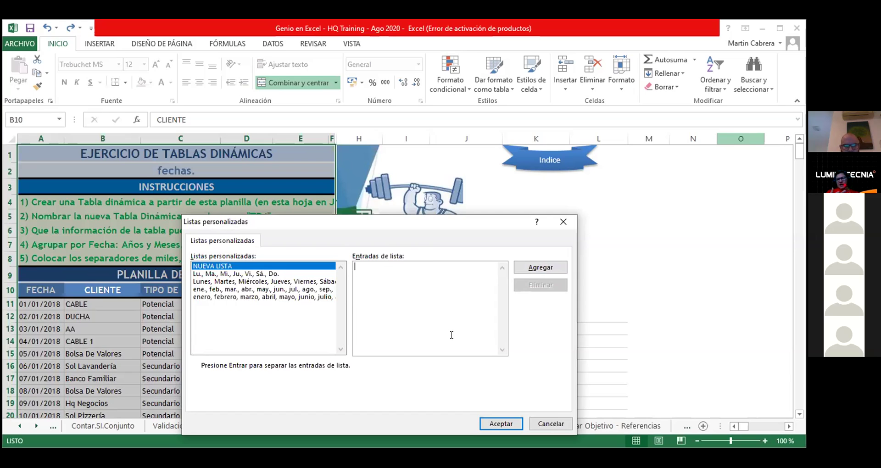
pyautogui.write('CAB')
pyautogui.write('LE')
pyautogui.write('DUCH')
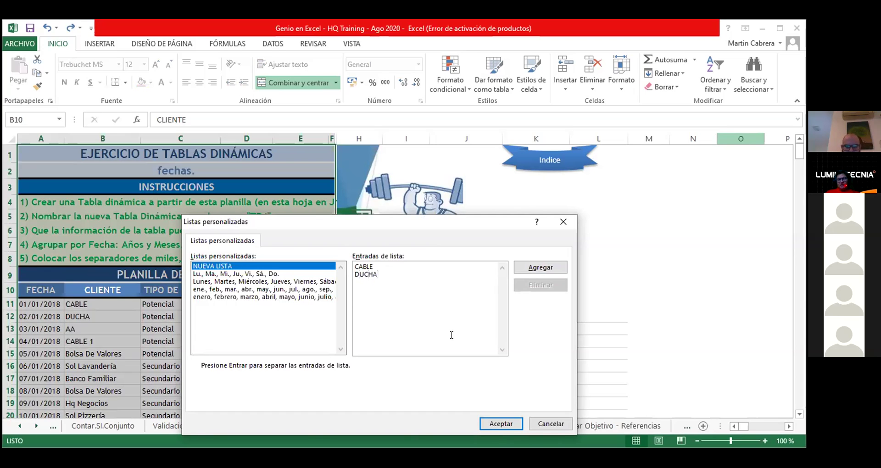
pyautogui.write('AA')
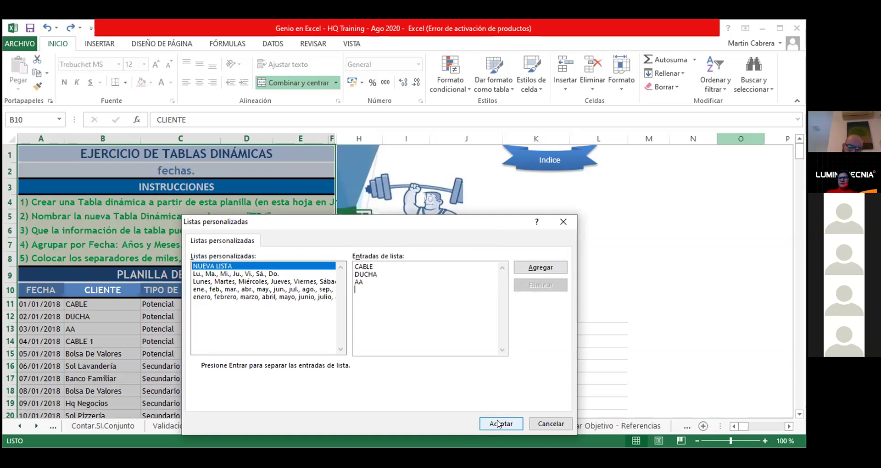
pyautogui.click(498, 423)
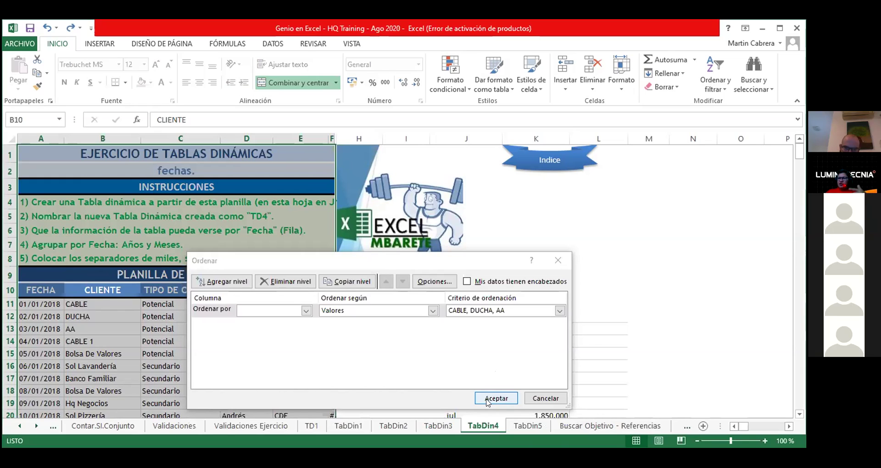
# Step: Close the sort settings, fill B11's client pattern down column B, then undo it
pyautogui.click(540, 396)
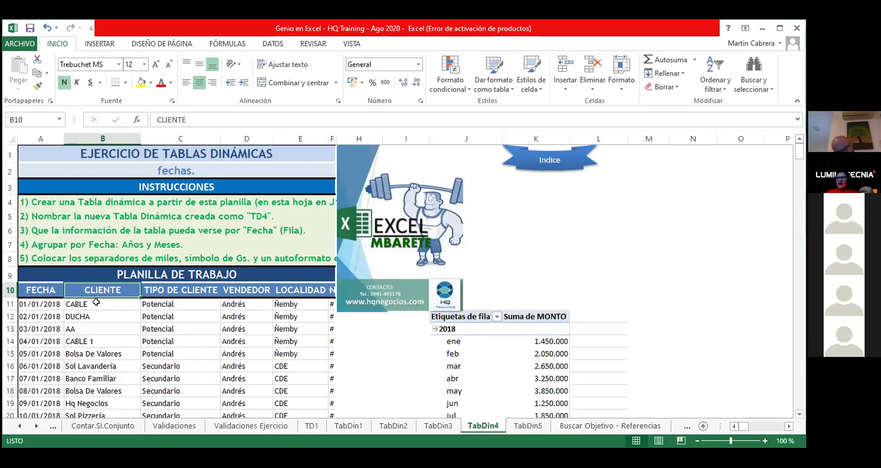
pyautogui.click(96, 302)
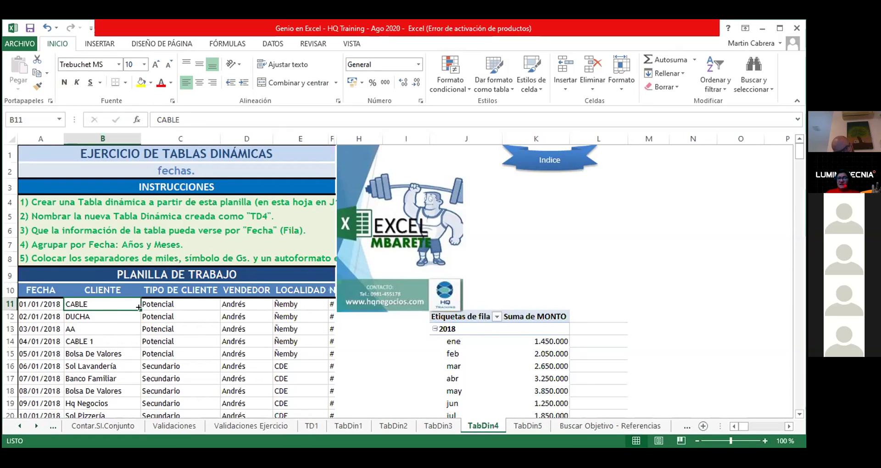
pyautogui.doubleClick(139, 307)
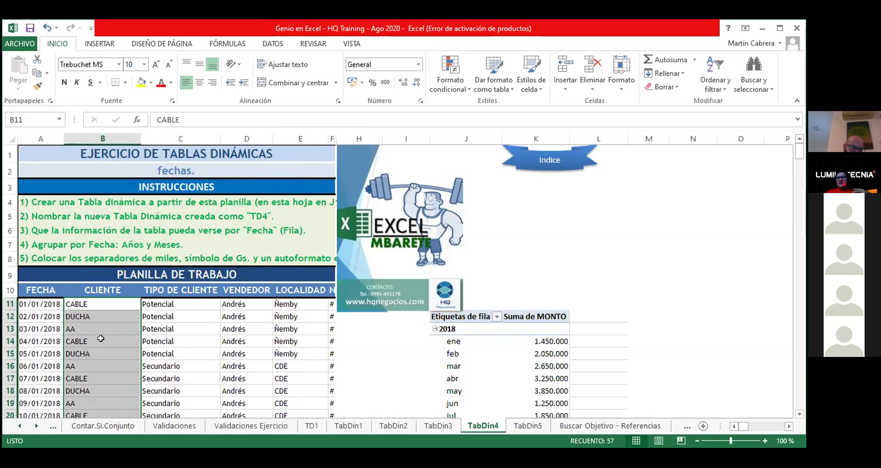
pyautogui.scroll(-5, 102, 338)
pyautogui.scroll(-2, 101, 338)
pyautogui.scroll(6, 100, 338)
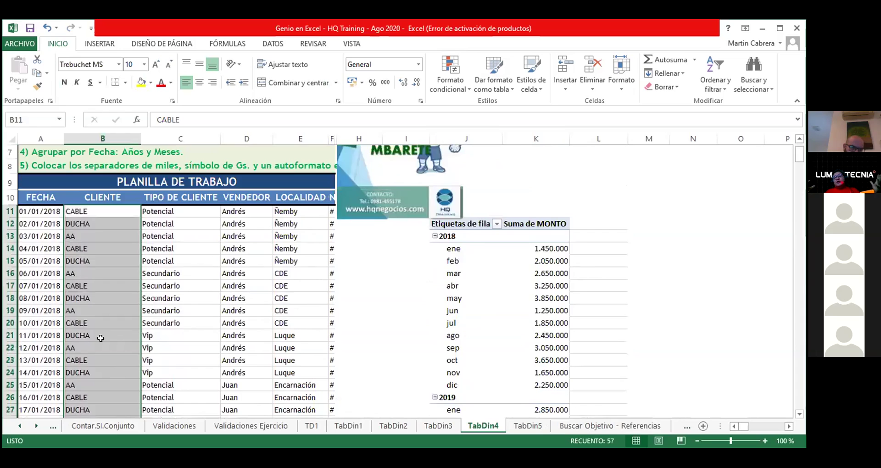
pyautogui.scroll(1, 101, 338)
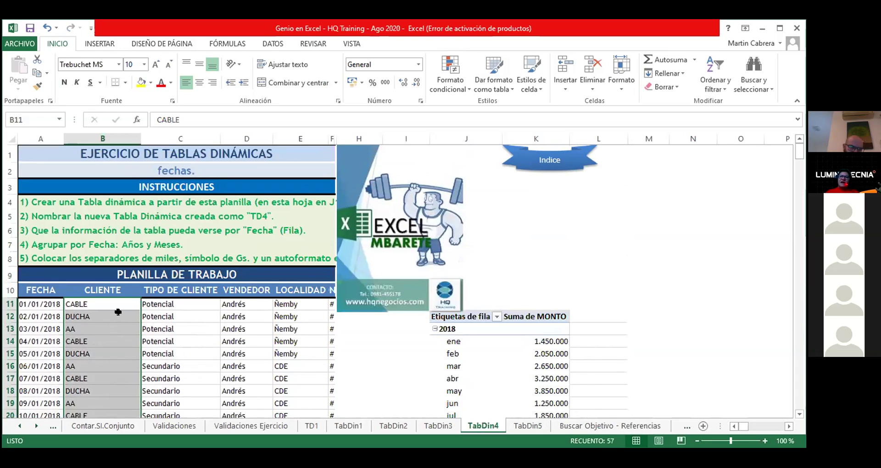
pyautogui.hotkey('ctrl', 'z')
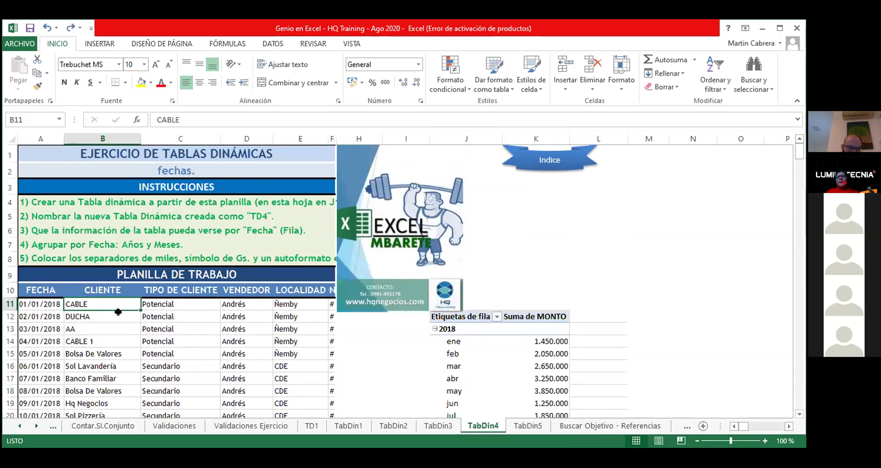
# Step: Autofill B12:B19 with repeating CABLE, DUCHA, AA, then undo until B14 reads Banco Familiar
pyautogui.moveTo(139, 308); pyautogui.dragTo(139, 315)
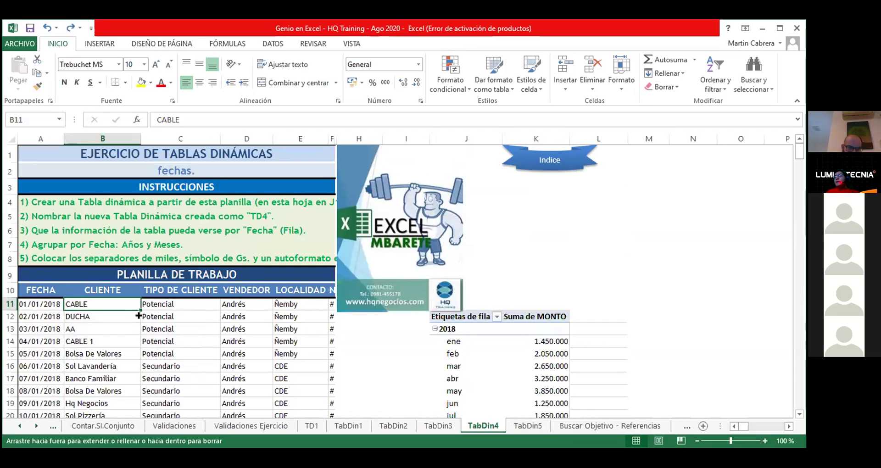
pyautogui.moveTo(138, 316); pyautogui.dragTo(125, 401)
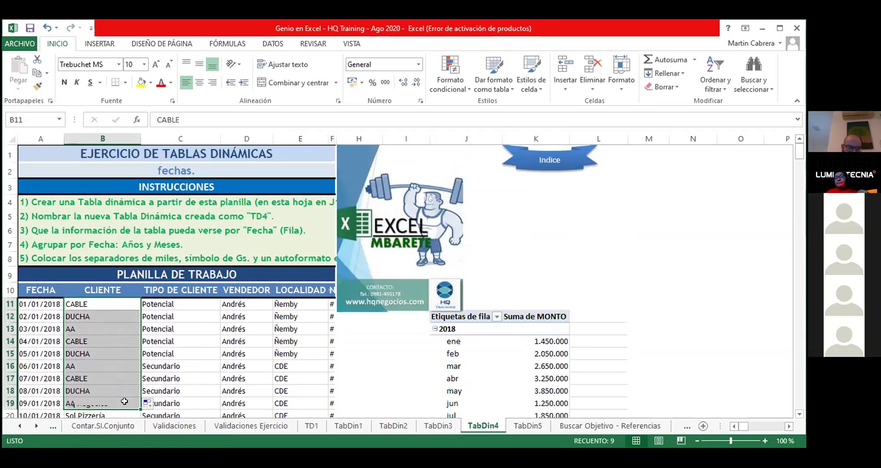
pyautogui.hotkey('ctrl', 'z')
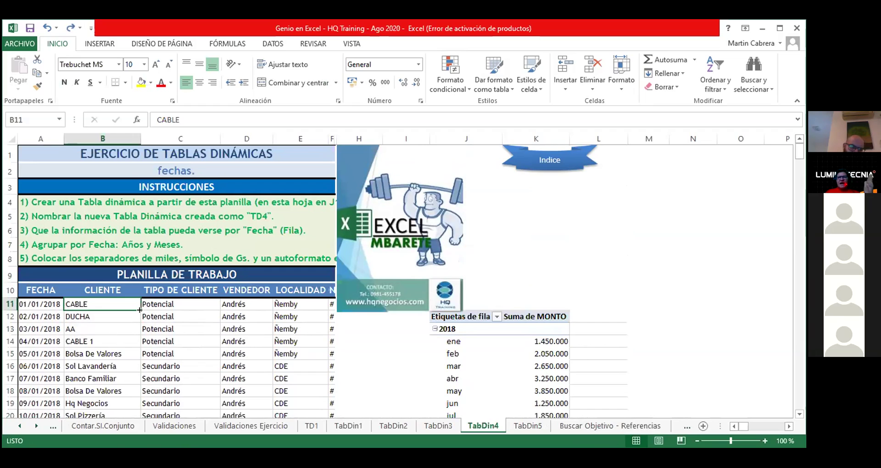
pyautogui.moveTo(139, 309)
pyautogui.mouseDown()
pyautogui.moveTo(125, 383)
pyautogui.moveTo(138, 309)
pyautogui.mouseUp()
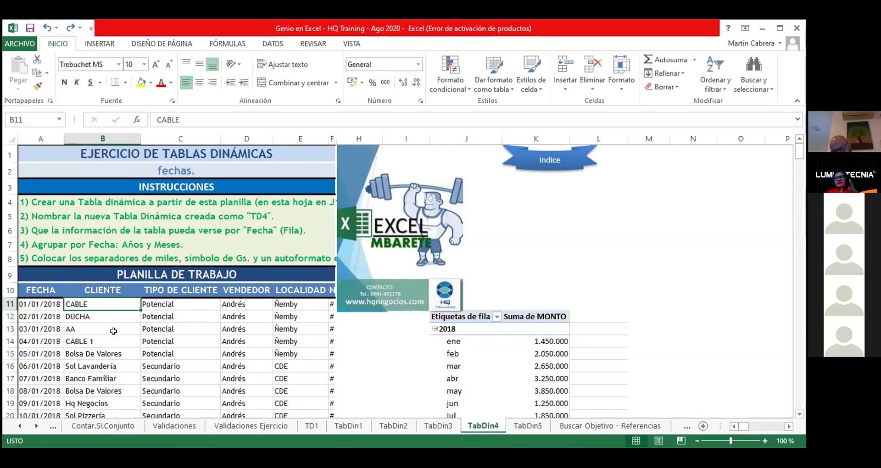
pyautogui.hotkey('ctrl', 'z')
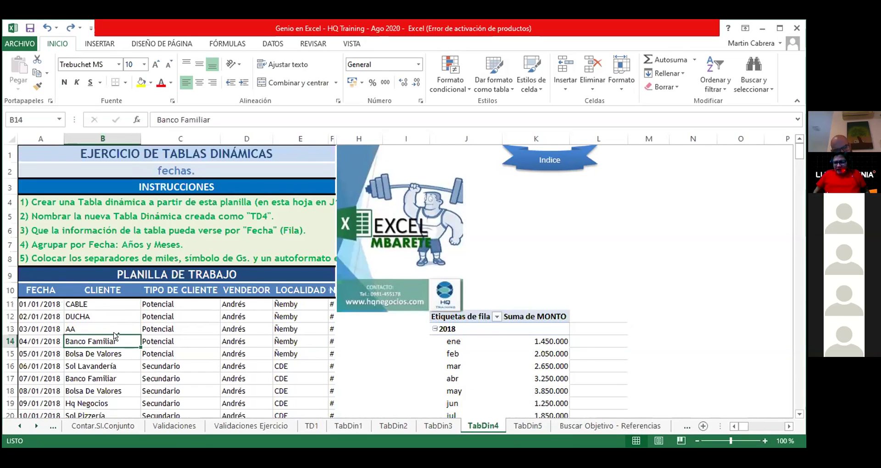
# Step: Undo the next edit so B13 reads Sol Lavandería again
pyautogui.hotkey('ctrl', 'z')
pyautogui.hotkey('ctrl', 'z')
pyautogui.hotkey('ctrl', 'z')
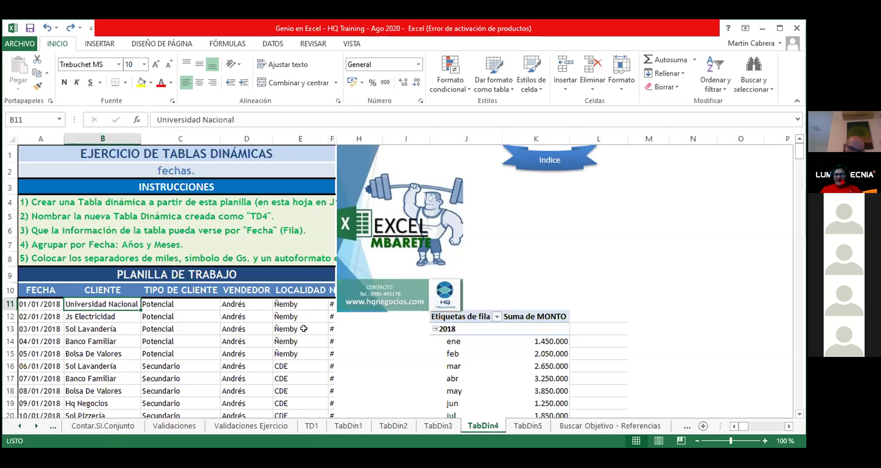
# Step: Move the Años field from rows to columns so 2018–2022 run across the TD4 pivot
pyautogui.click(497, 350)
pyautogui.scroll(-1, 547, 262)
pyautogui.scroll(-1, 550, 266)
pyautogui.scroll(-1, 557, 270)
pyautogui.scroll(1, 562, 274)
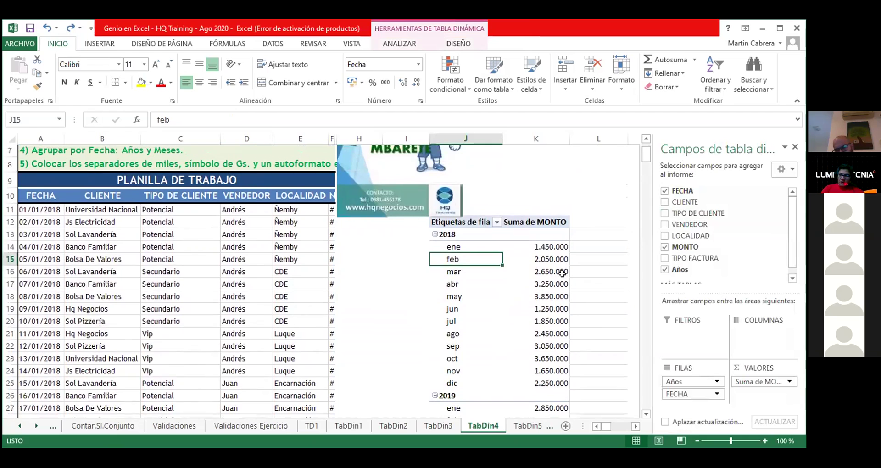
pyautogui.scroll(-1, 562, 274)
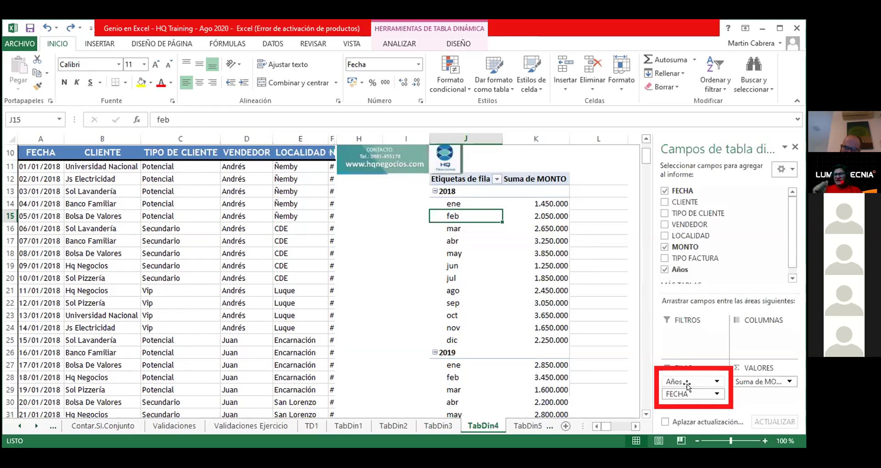
pyautogui.moveTo(682, 382); pyautogui.dragTo(749, 343)
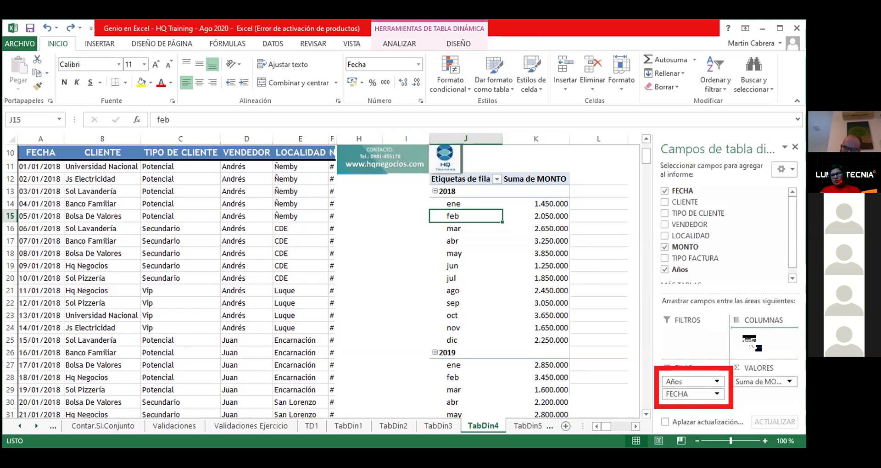
pyautogui.moveTo(743, 337); pyautogui.dragTo(750, 337)
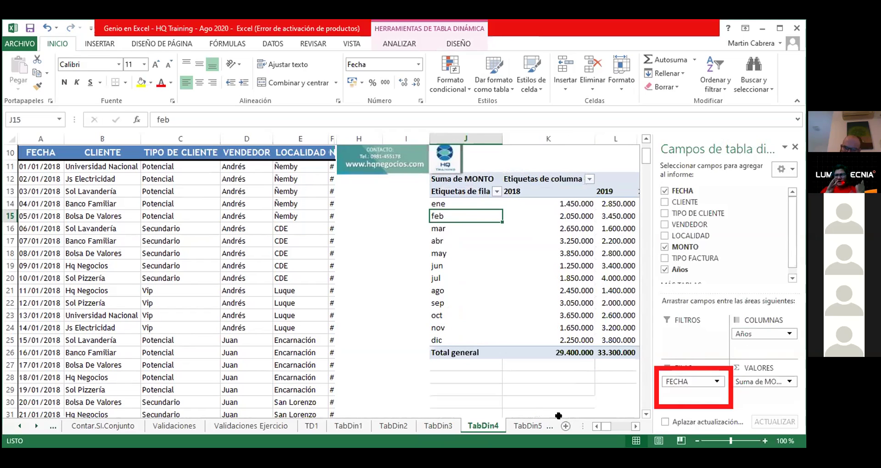
pyautogui.click(633, 426)
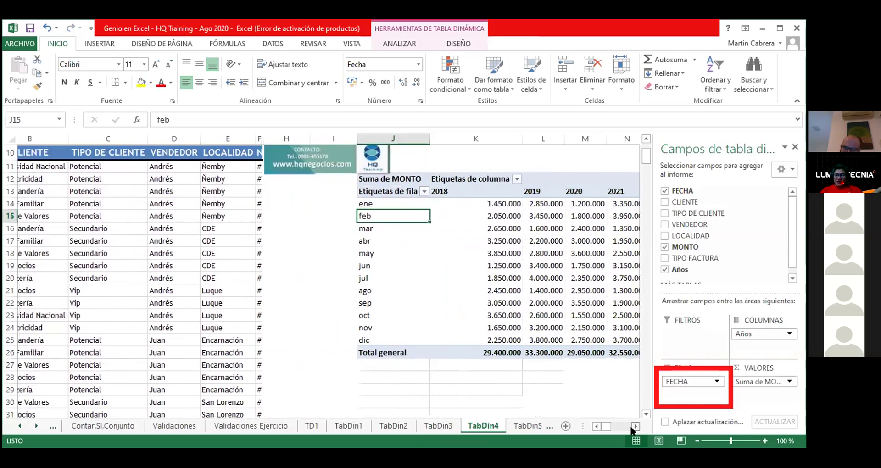
pyautogui.click(634, 426)
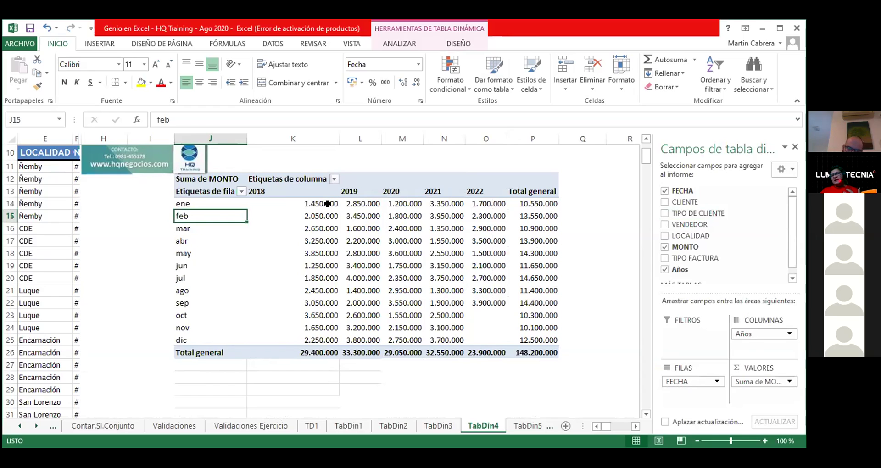
# Step: Select the ene amounts across 2018–2022 and check the ene and feb 2018 values
pyautogui.moveTo(327, 205)
pyautogui.mouseDown()
pyautogui.moveTo(467, 188)
pyautogui.moveTo(502, 201)
pyautogui.mouseUp()
pyautogui.moveTo(501, 202); pyautogui.dragTo(498, 202)
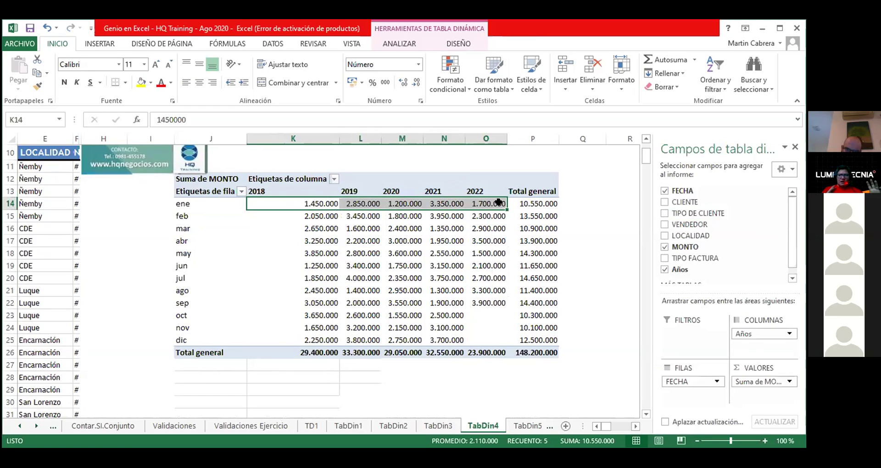
pyautogui.click(269, 255)
pyautogui.click(275, 212)
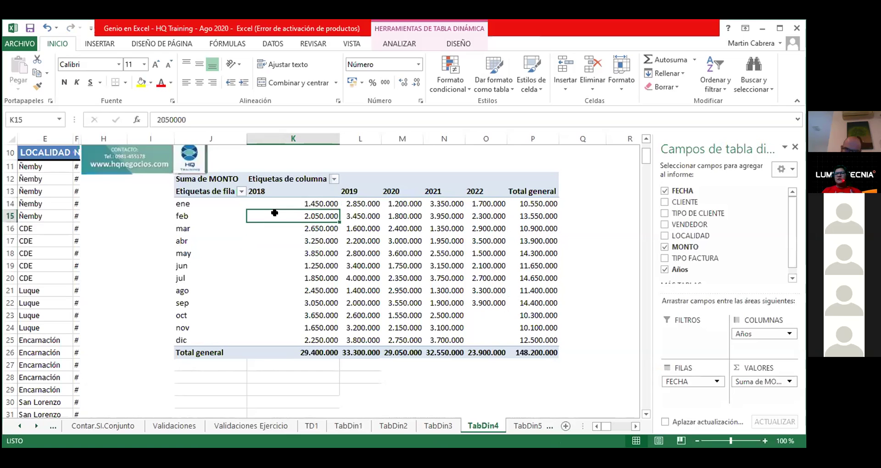
pyautogui.click(281, 203)
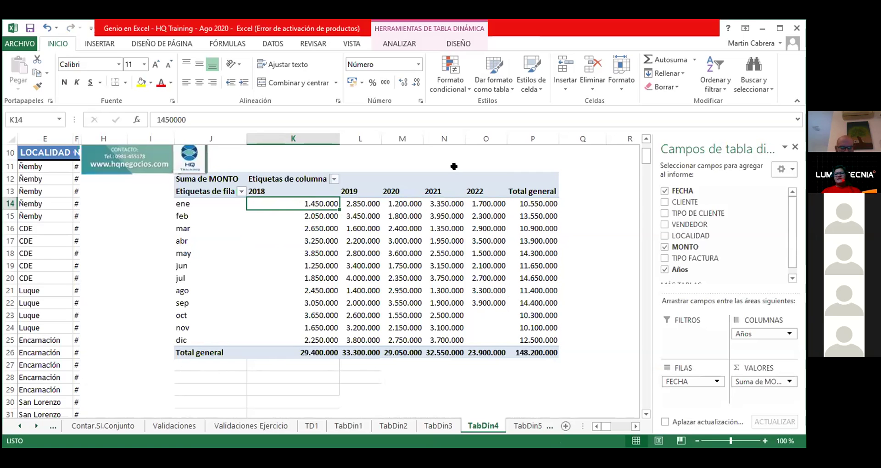
# Step: Reselect a pivot value and view the DISEÑO styles, then the ANALIZAR tools
pyautogui.click(483, 154)
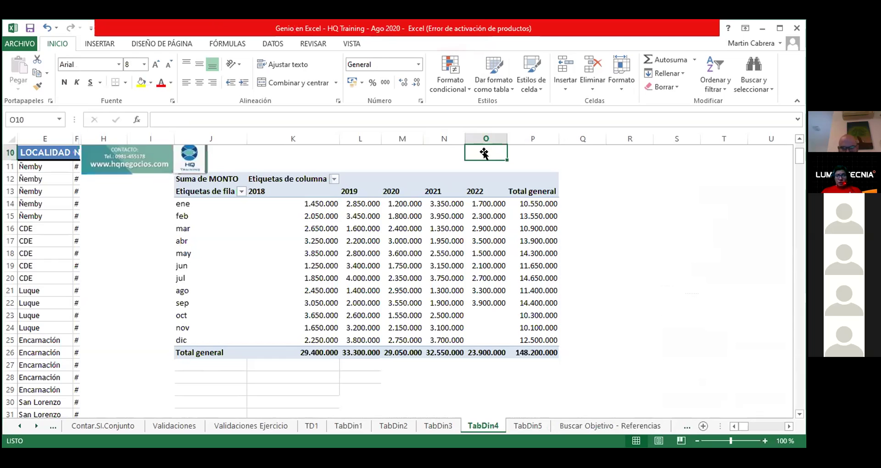
pyautogui.click(468, 214)
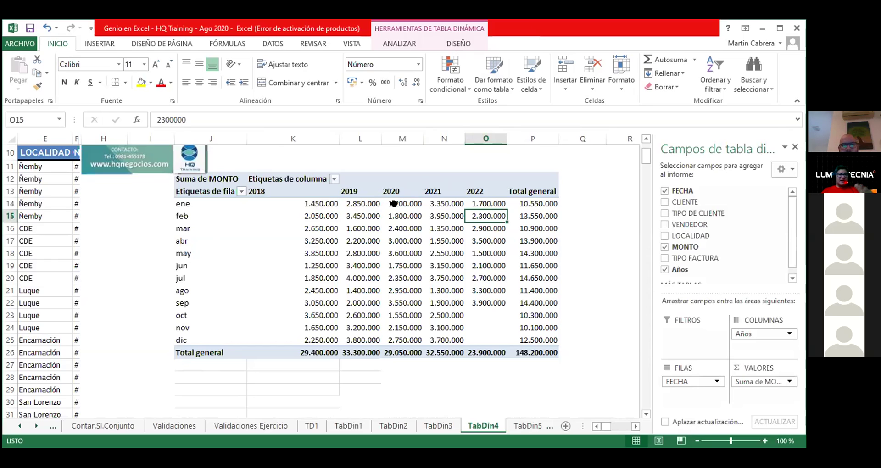
pyautogui.click(458, 44)
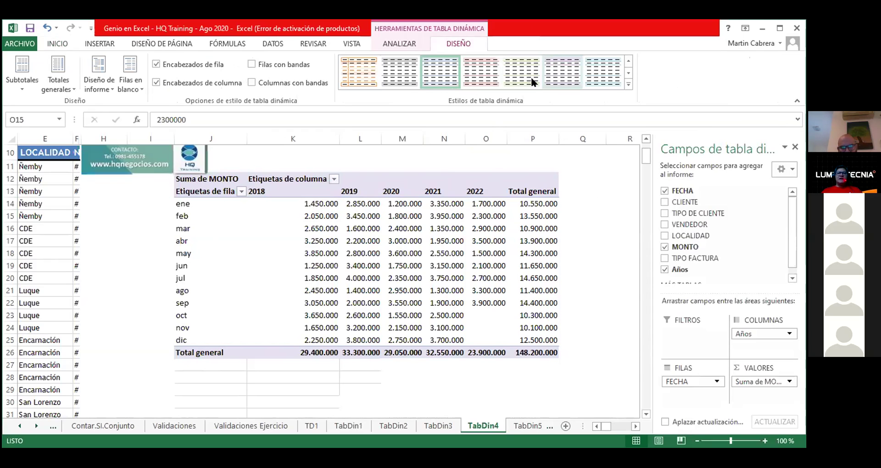
pyautogui.click(401, 43)
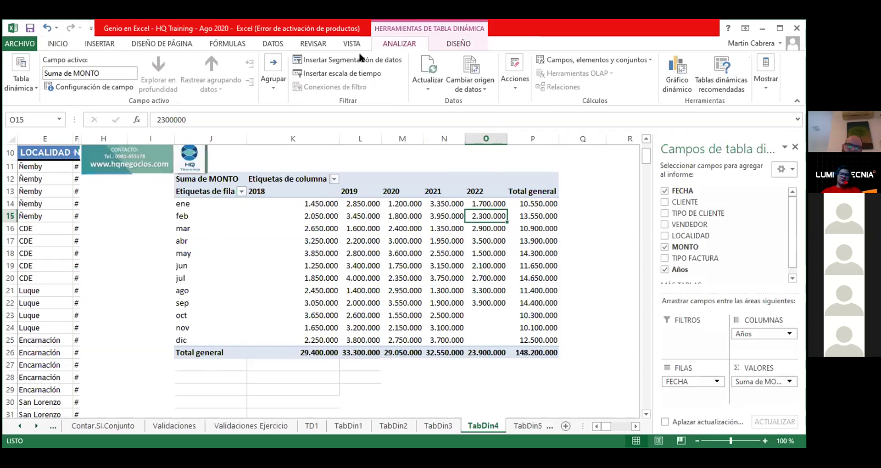
# Step: Insert a stacked line pivot chart from TD4, drag it lower, then delete it
pyautogui.click(675, 85)
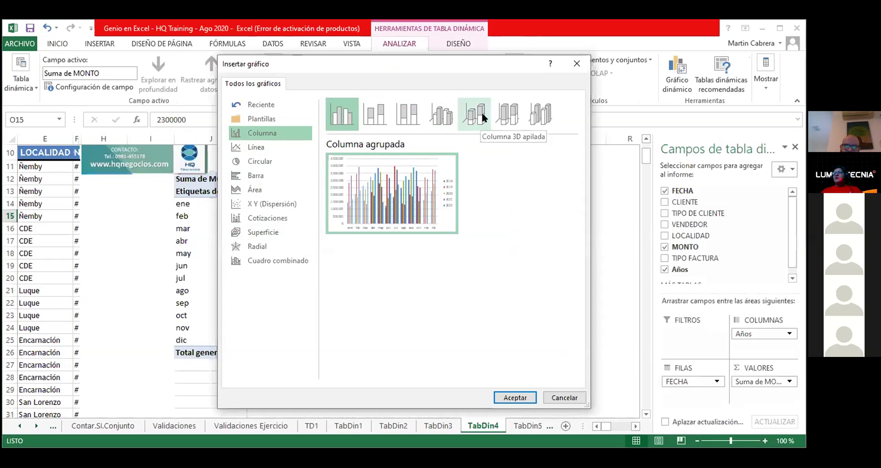
pyautogui.click(268, 143)
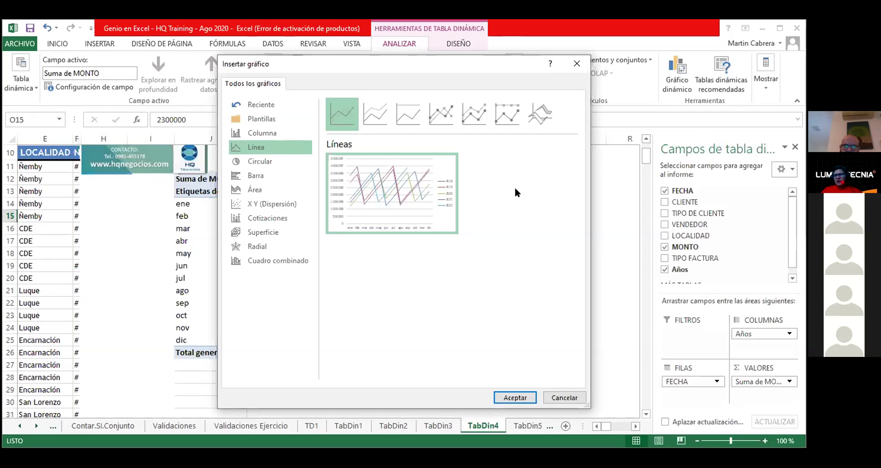
pyautogui.click(367, 107)
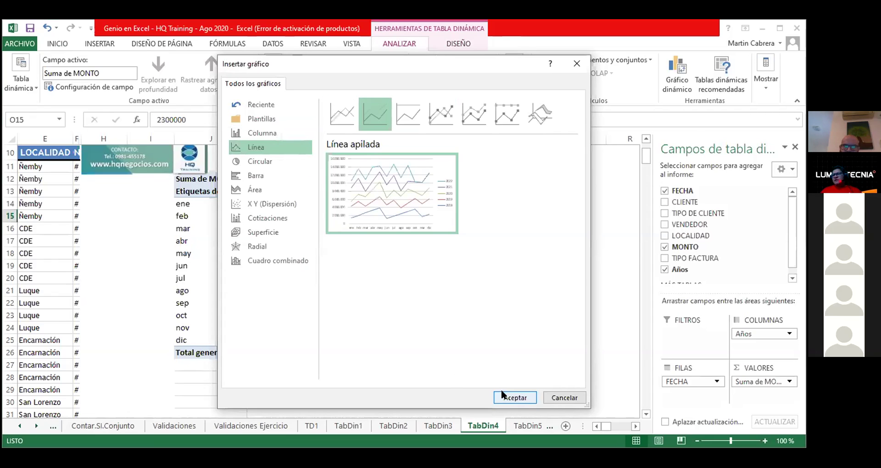
pyautogui.click(515, 396)
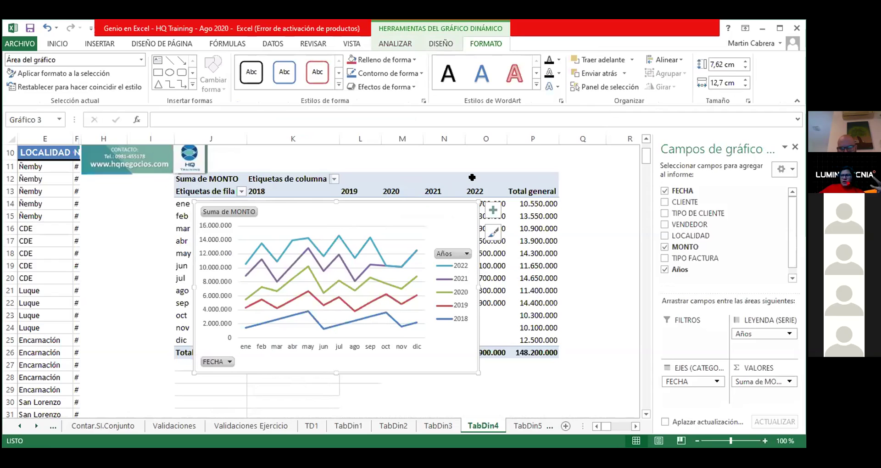
pyautogui.moveTo(406, 200); pyautogui.dragTo(402, 226)
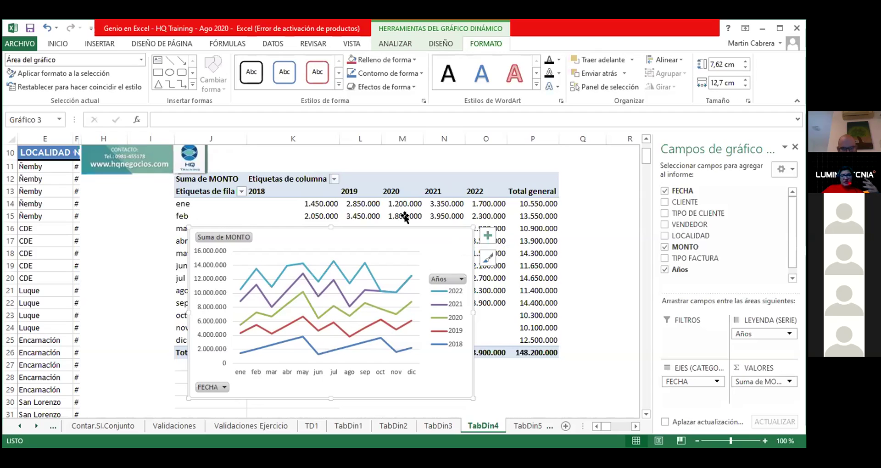
pyautogui.press('Delete')
# Step: From a TD4 value cell, start a new pivot chart among the Line chart types
pyautogui.click(489, 215)
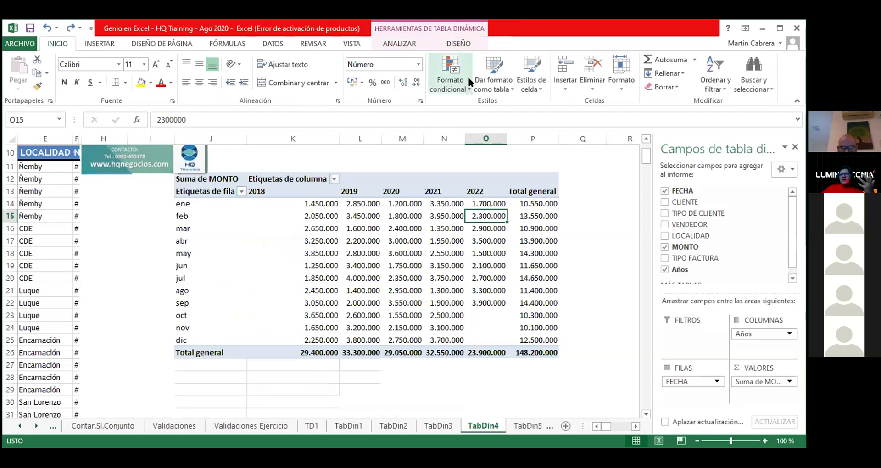
pyautogui.click(432, 215)
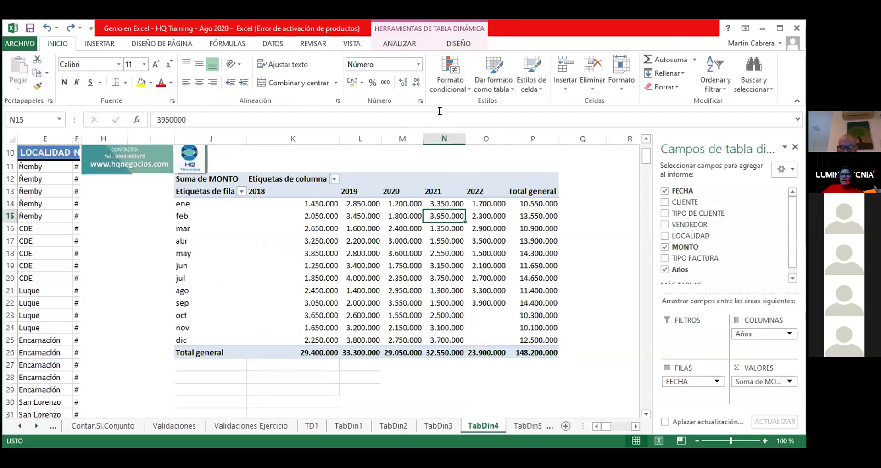
pyautogui.click(406, 41)
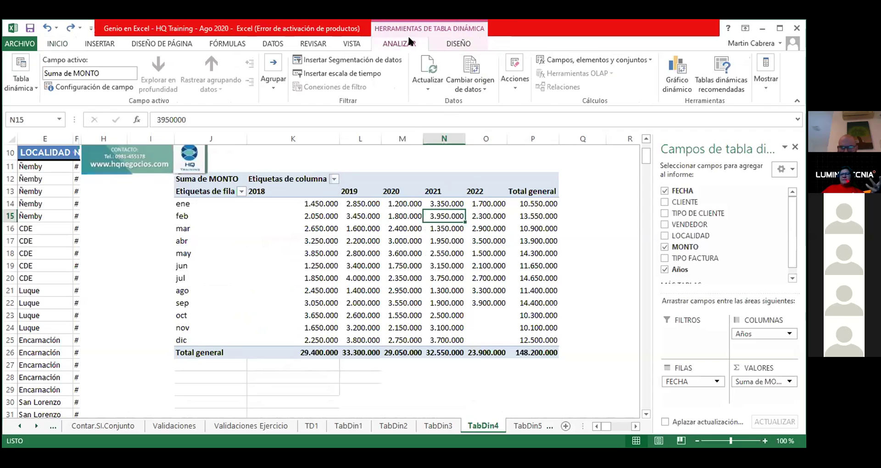
pyautogui.click(684, 87)
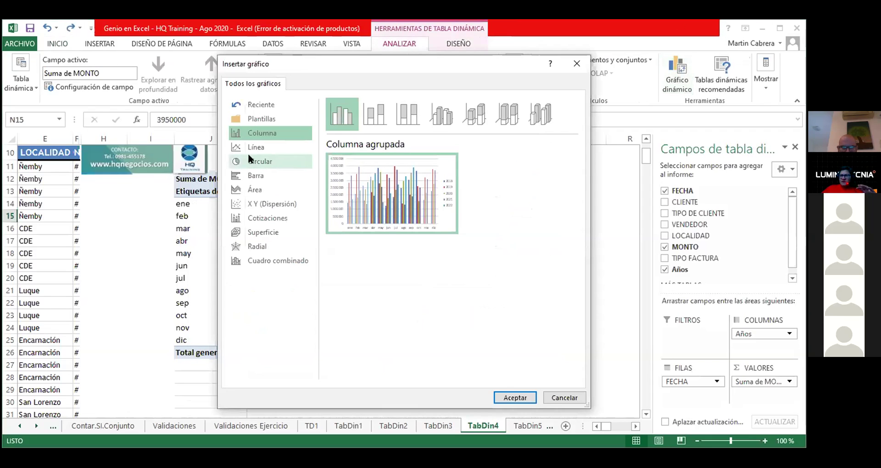
pyautogui.click(251, 146)
# Step: Compare the line subtypes and insert a Line with Markers pivot chart of monthly MONTO
pyautogui.moveTo(391, 174)
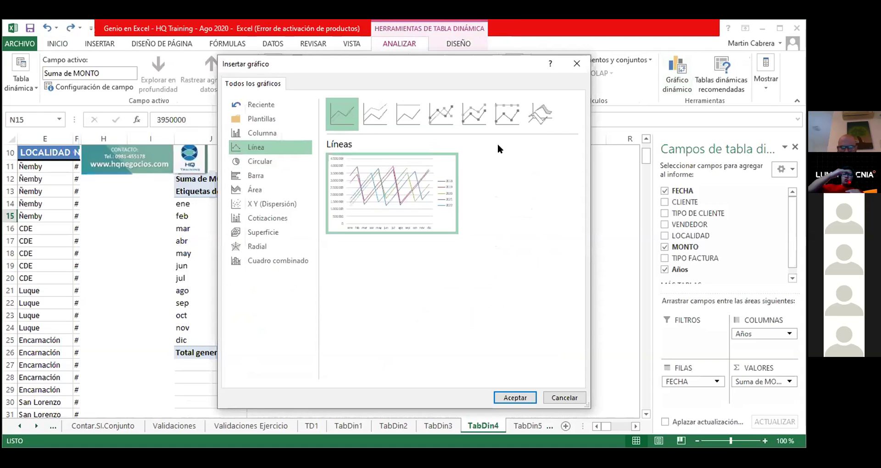
pyautogui.click(406, 115)
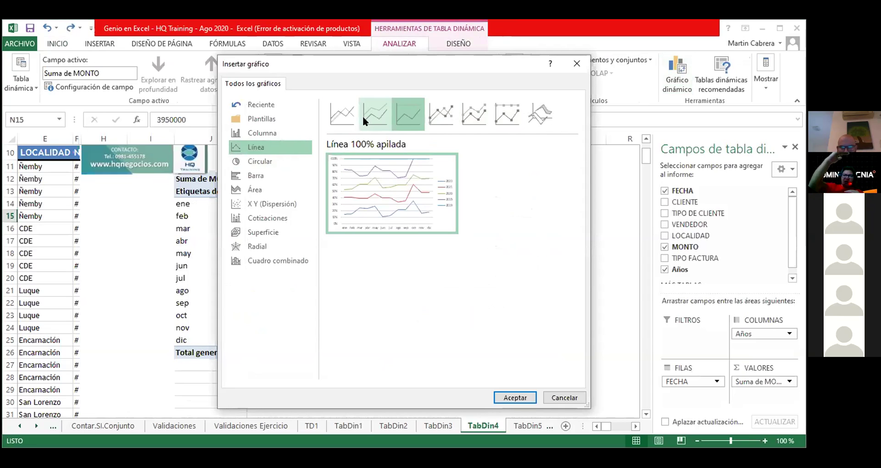
pyautogui.click(364, 117)
pyautogui.click(417, 114)
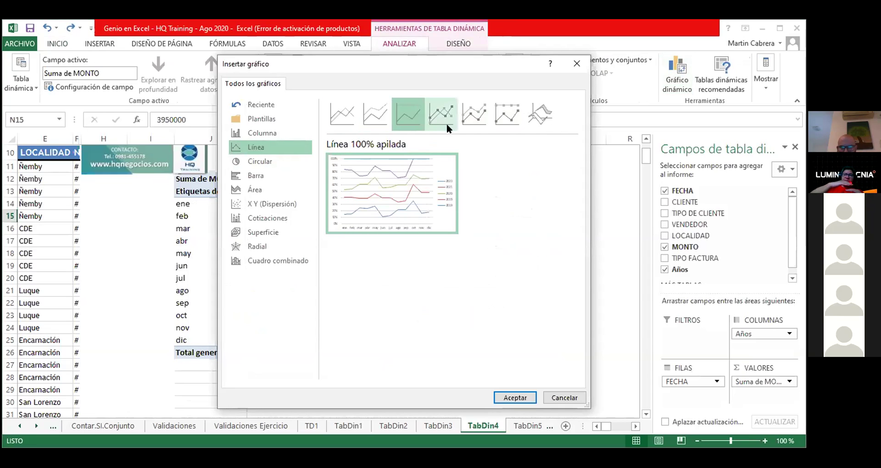
pyautogui.click(446, 123)
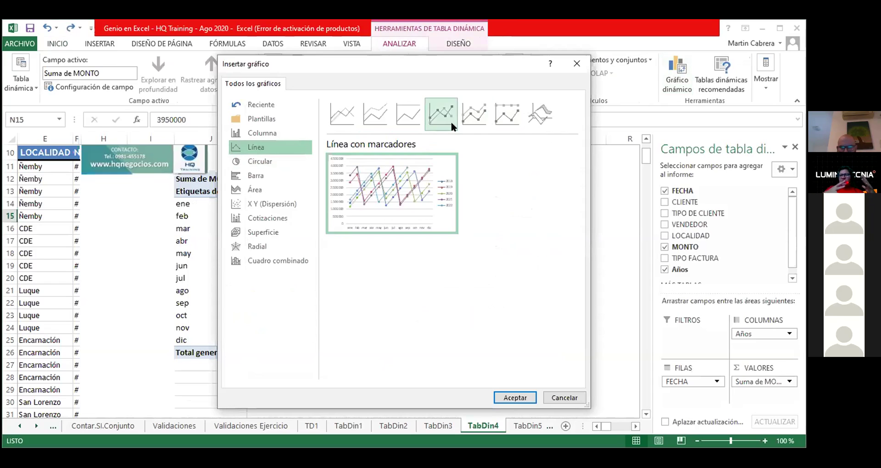
pyautogui.click(467, 121)
pyautogui.click(452, 115)
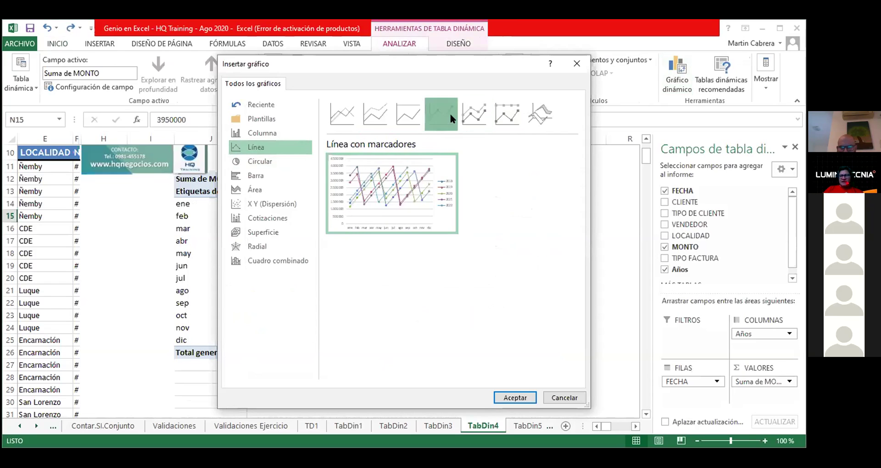
pyautogui.click(345, 108)
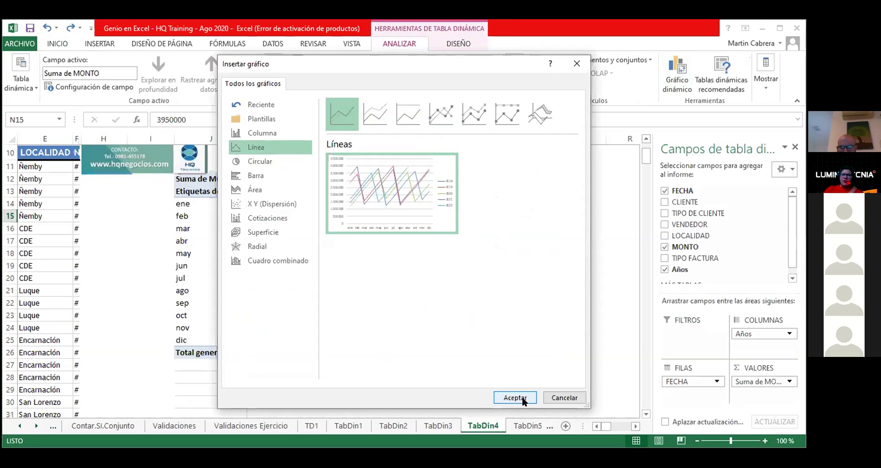
pyautogui.click(441, 113)
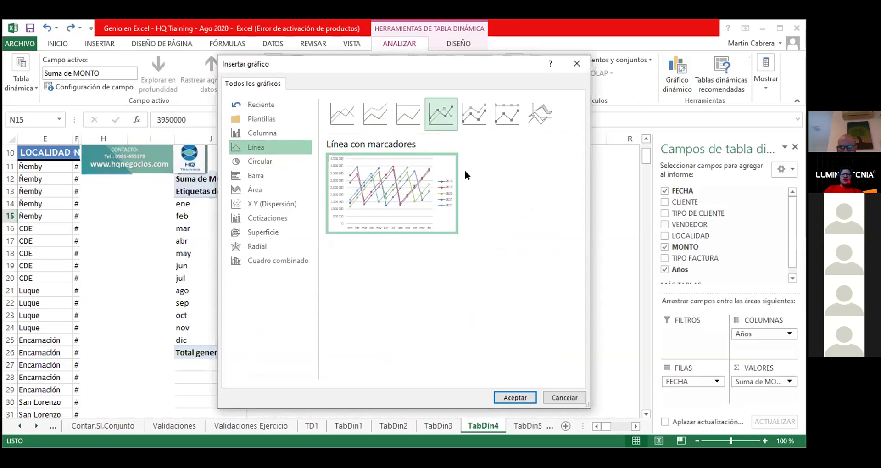
pyautogui.click(502, 398)
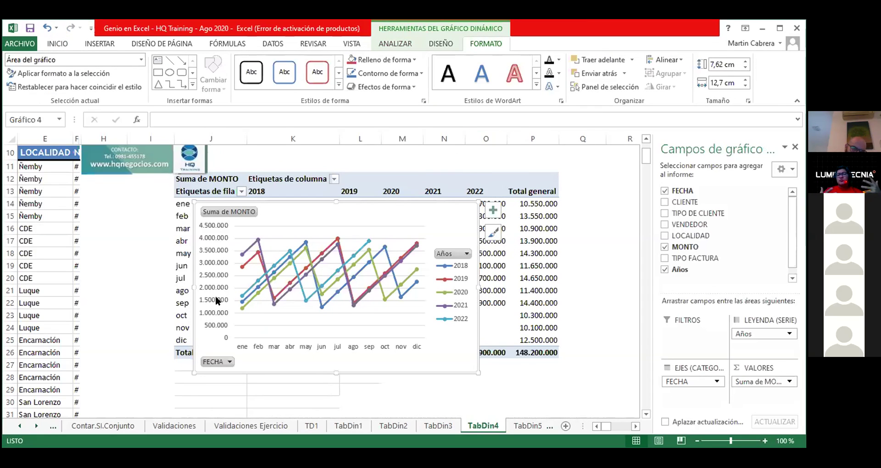
pyautogui.moveTo(240, 294)
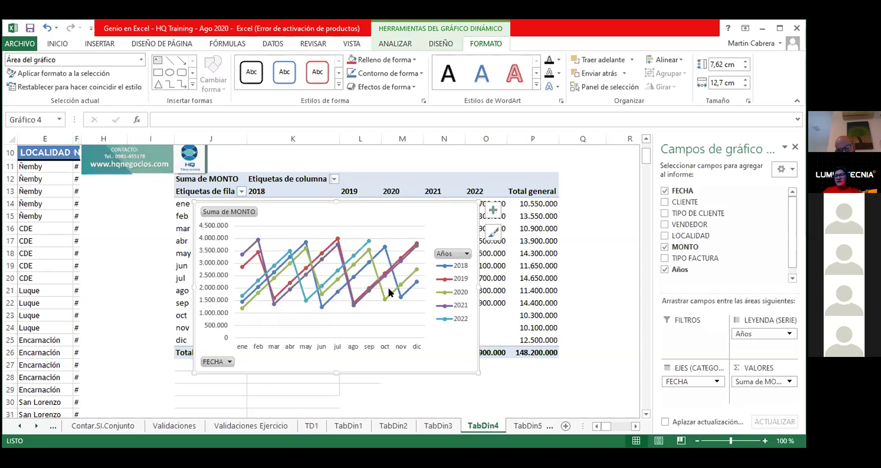
# Step: Filter the Años legend to 2019 and 2020, excluding 2018, 2021, 2022 and out-of-range dates
pyautogui.click(463, 253)
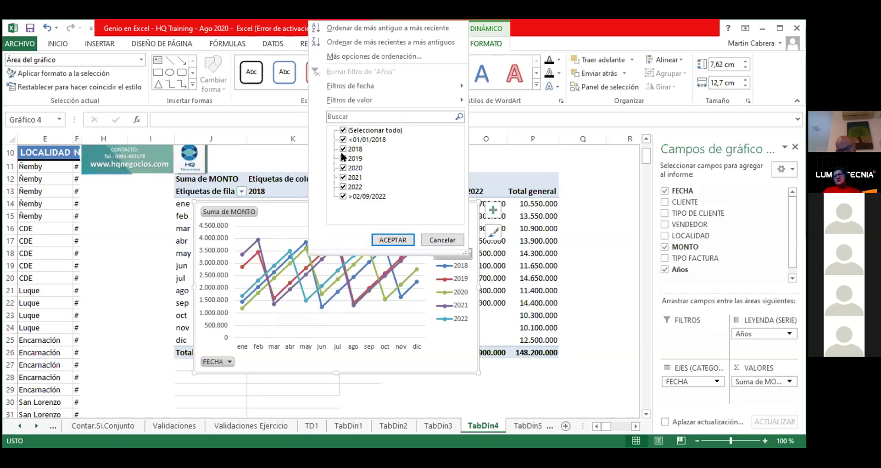
pyautogui.click(343, 149)
pyautogui.click(342, 178)
pyautogui.click(343, 186)
pyautogui.click(342, 196)
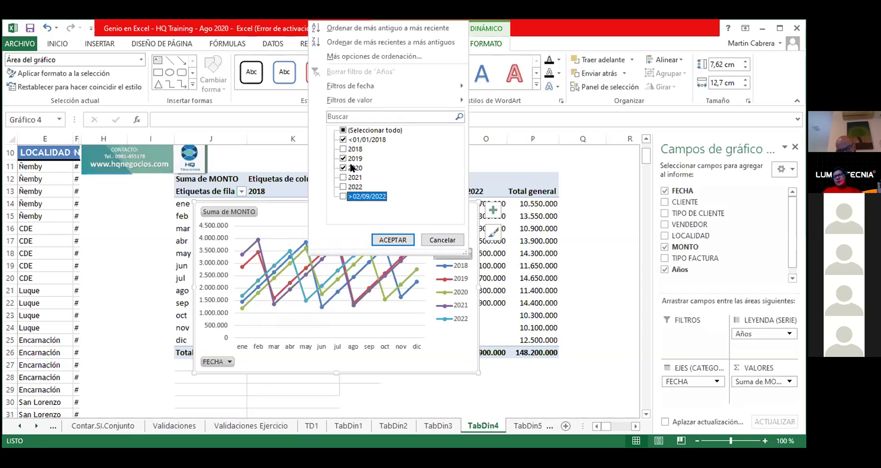
pyautogui.click(343, 140)
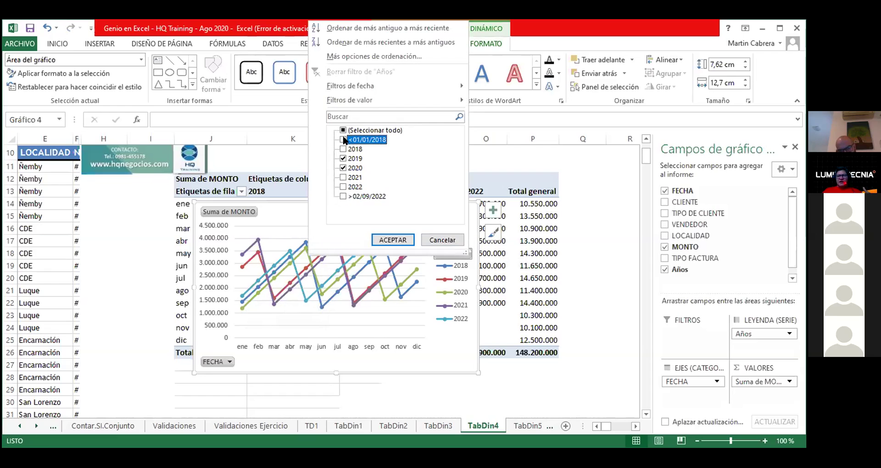
pyautogui.click(386, 240)
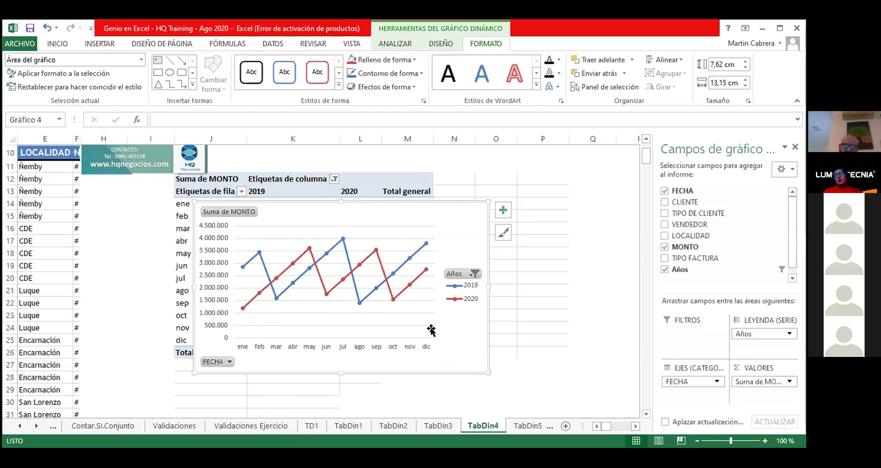
# Step: Place the pivot chart beside TD4, uncovering totals 33.300.000, 29.050.000 and 62.350.000
pyautogui.moveTo(377, 237); pyautogui.dragTo(368, 287)
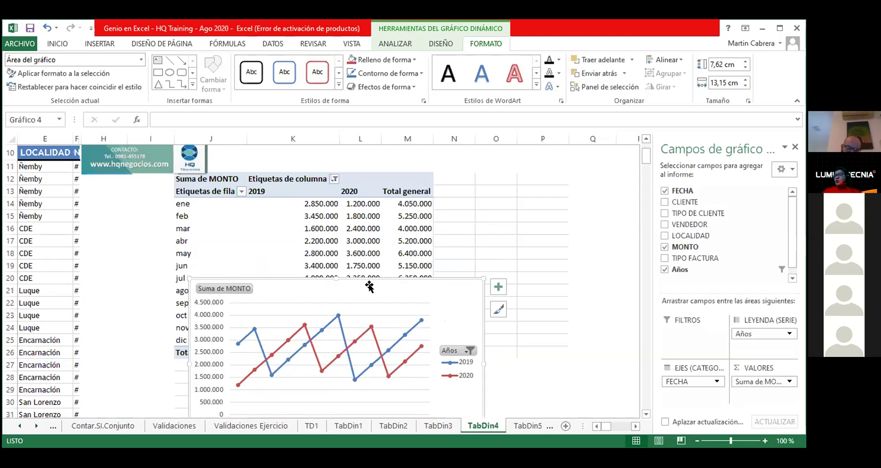
pyautogui.moveTo(370, 287); pyautogui.dragTo(353, 229)
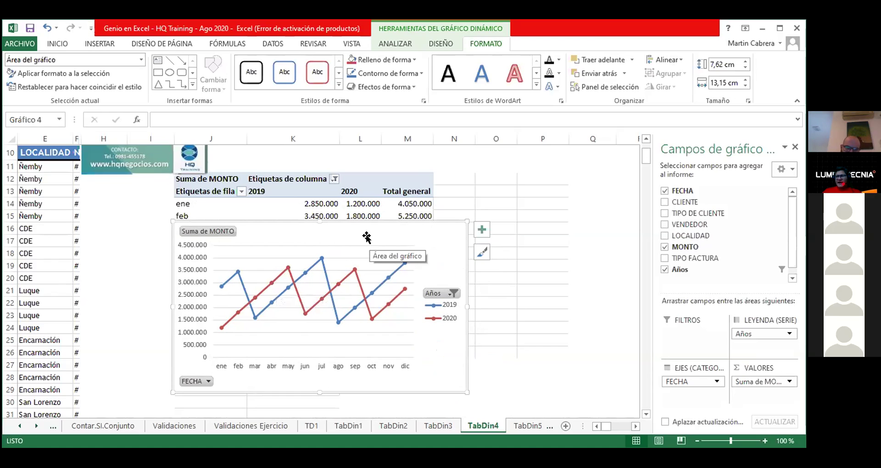
pyautogui.moveTo(366, 237)
pyautogui.mouseDown()
pyautogui.moveTo(609, 164)
pyautogui.moveTo(606, 185)
pyautogui.mouseUp()
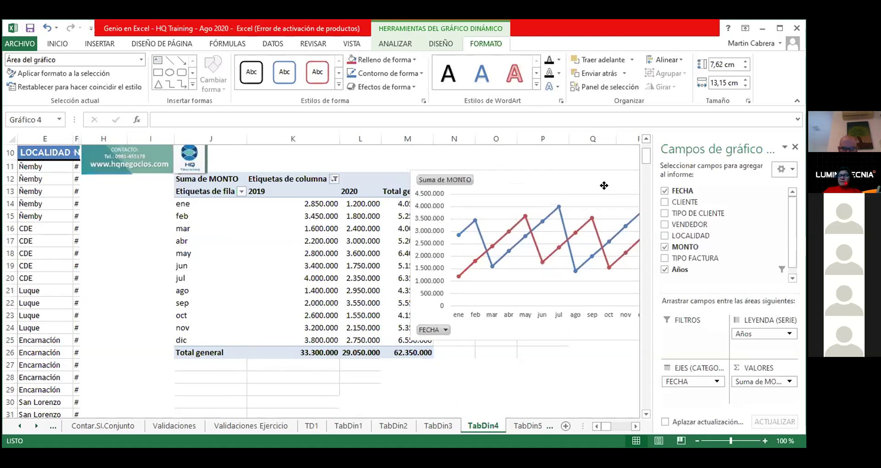
pyautogui.click(404, 350)
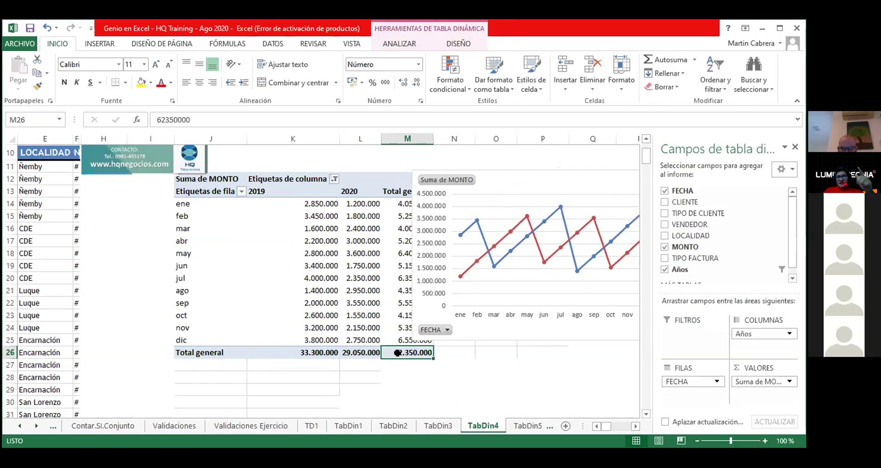
# Step: Set TD4's grand totals to On for Rows Only
pyautogui.click(462, 43)
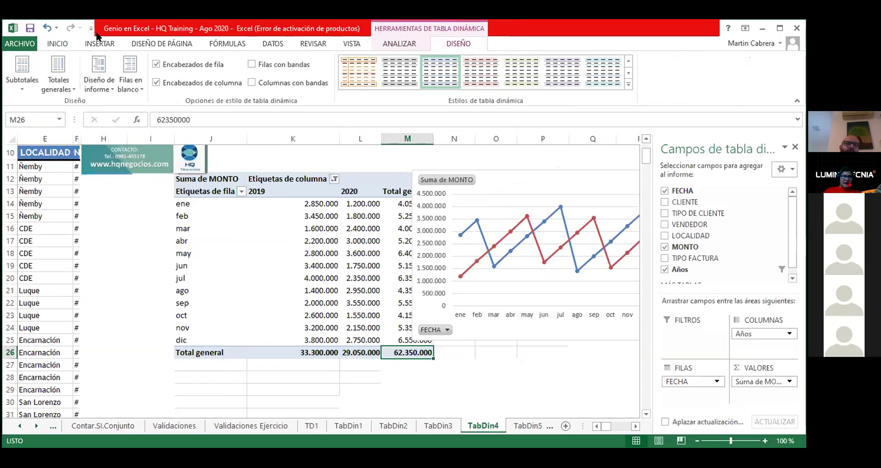
pyautogui.click(70, 82)
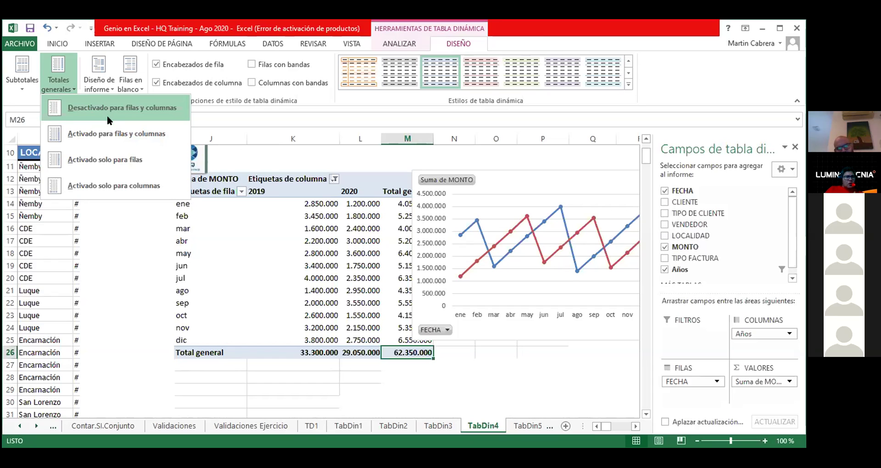
pyautogui.click(107, 165)
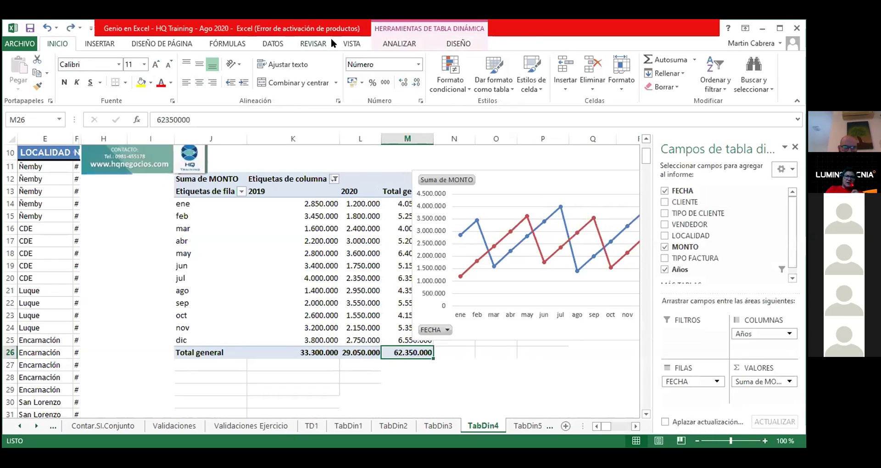
# Step: Switch grand totals to On for Columns Only and drag the chart back onto the table
pyautogui.click(453, 40)
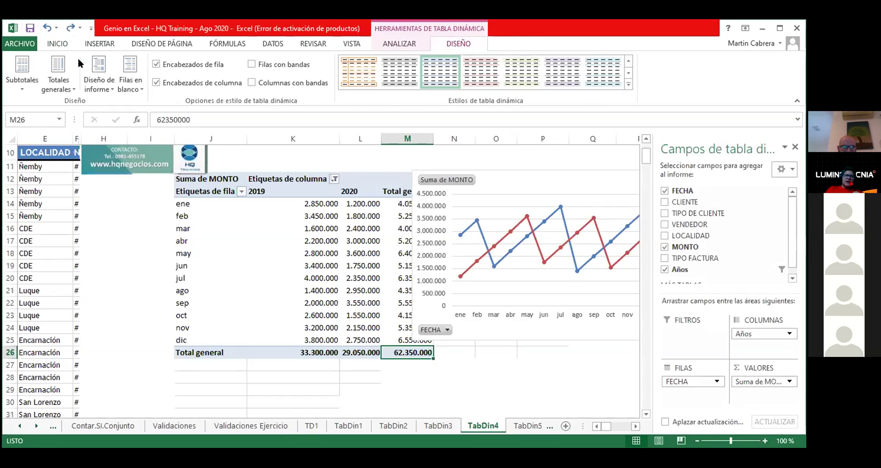
pyautogui.click(68, 83)
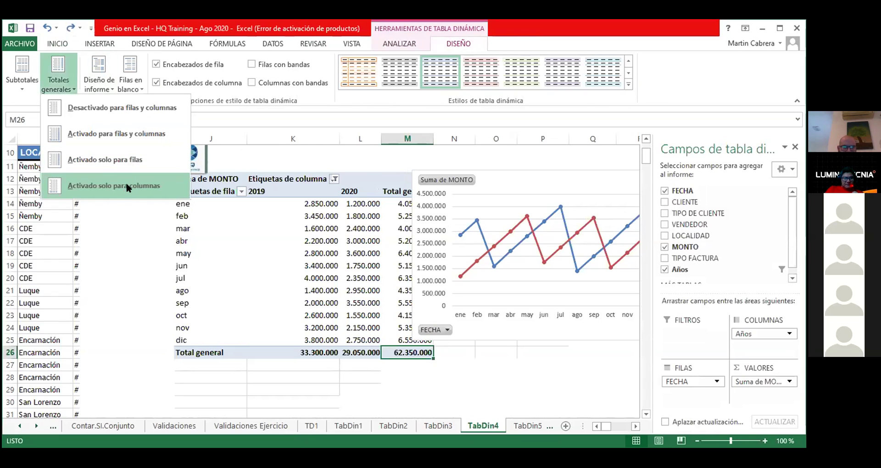
pyautogui.click(126, 185)
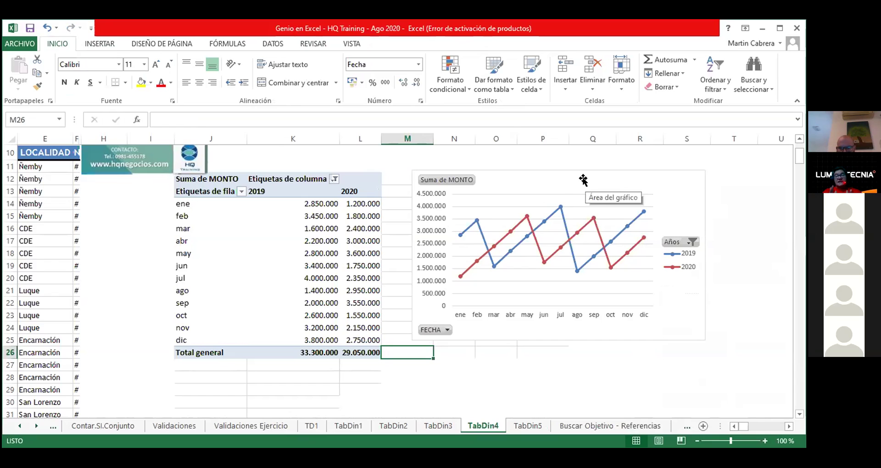
pyautogui.moveTo(582, 178); pyautogui.dragTo(592, 186)
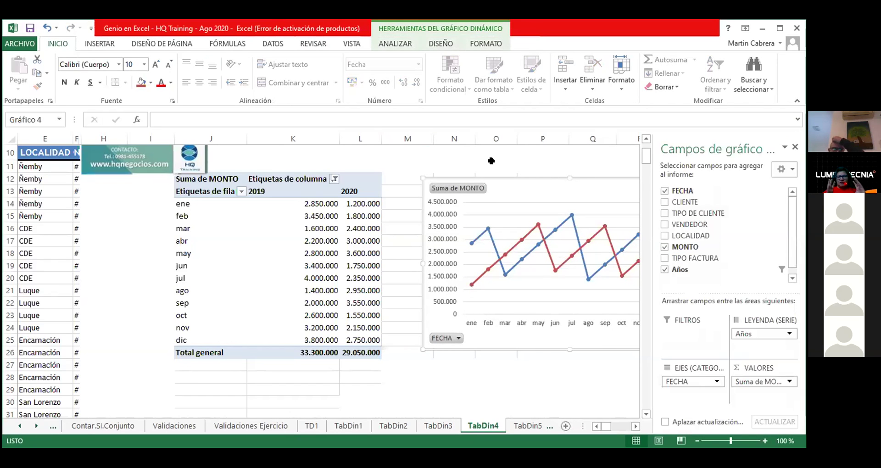
pyautogui.moveTo(540, 185); pyautogui.dragTo(407, 186)
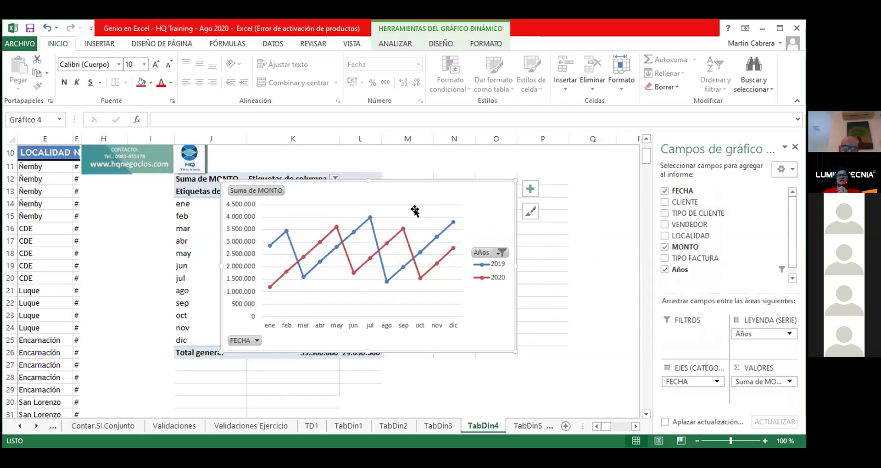
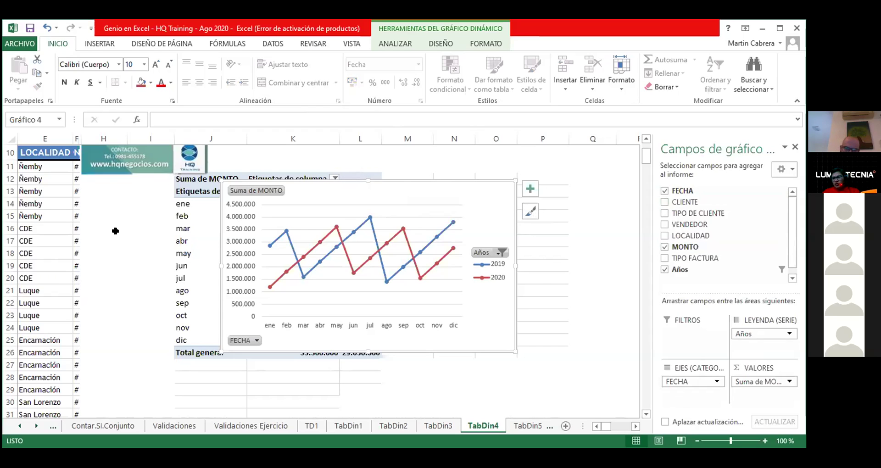
# Step: Compare the pivot table and chart field areas, leaving months as rows and years as columns
pyautogui.click(195, 214)
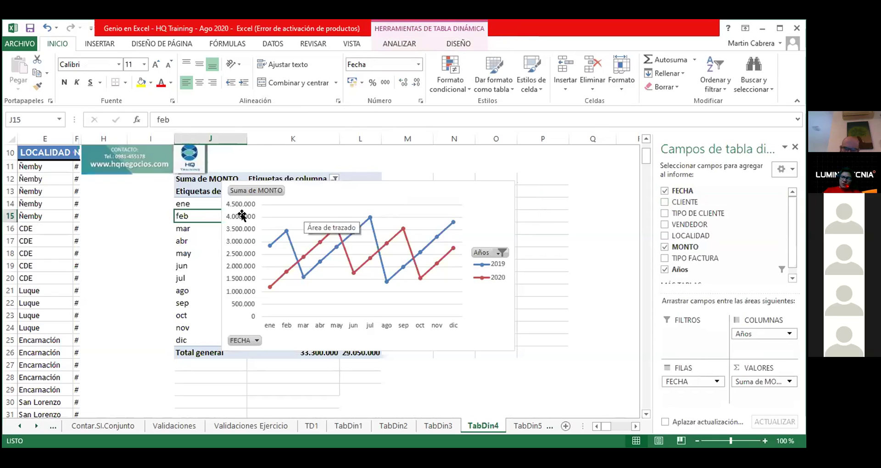
pyautogui.click(300, 206)
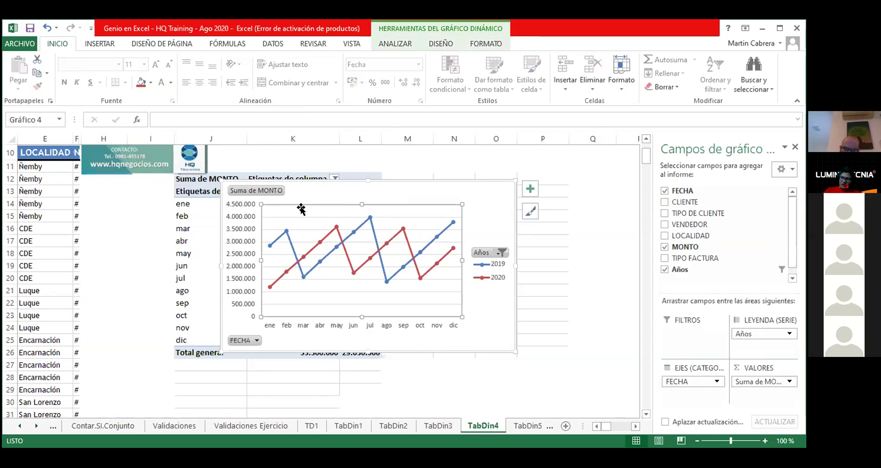
pyautogui.click(180, 212)
pyautogui.click(280, 216)
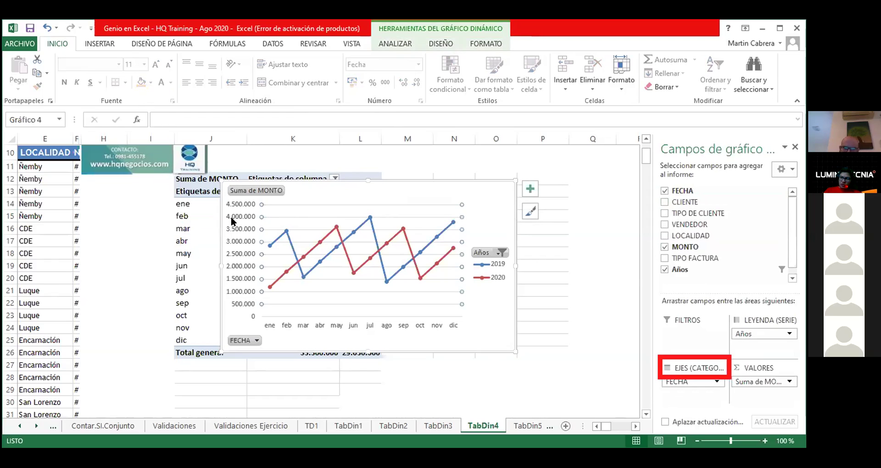
pyautogui.click(205, 215)
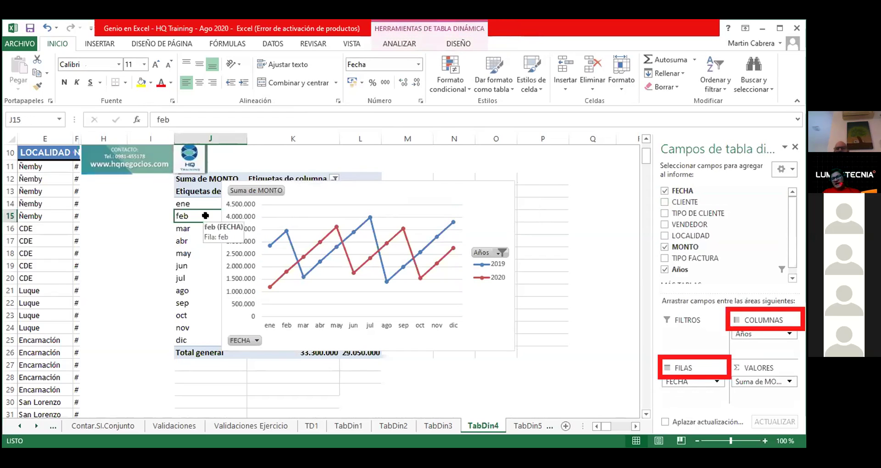
pyautogui.click(302, 189)
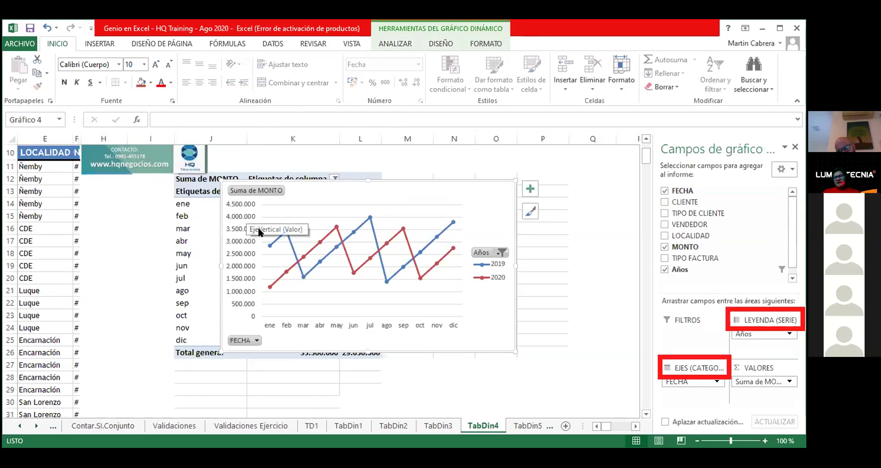
pyautogui.click(201, 216)
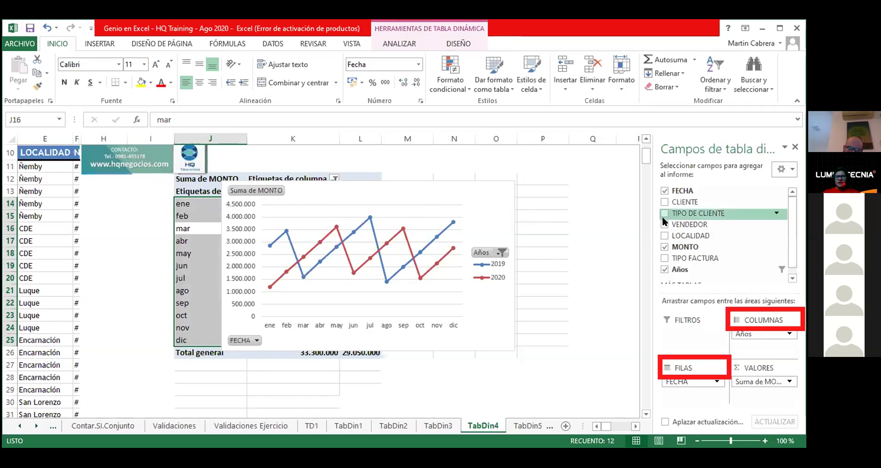
pyautogui.press('Down')
pyautogui.click(196, 243)
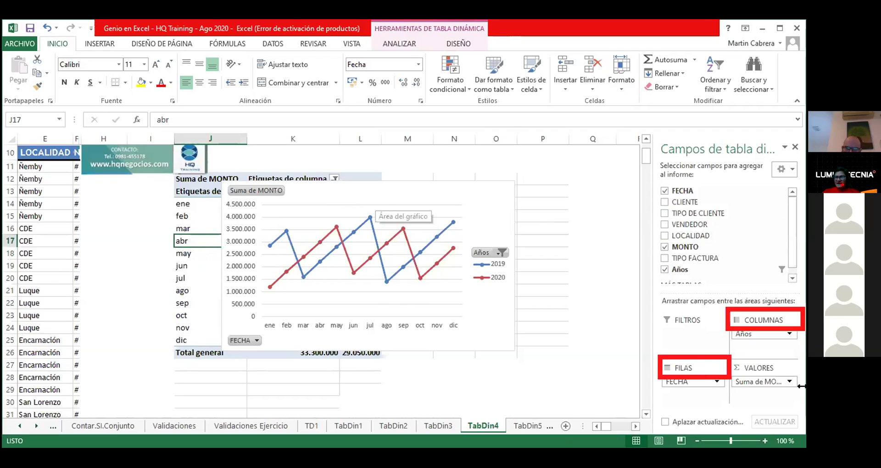
pyautogui.moveTo(680, 382)
pyautogui.mouseDown()
pyautogui.moveTo(747, 339)
pyautogui.moveTo(686, 387)
pyautogui.mouseUp()
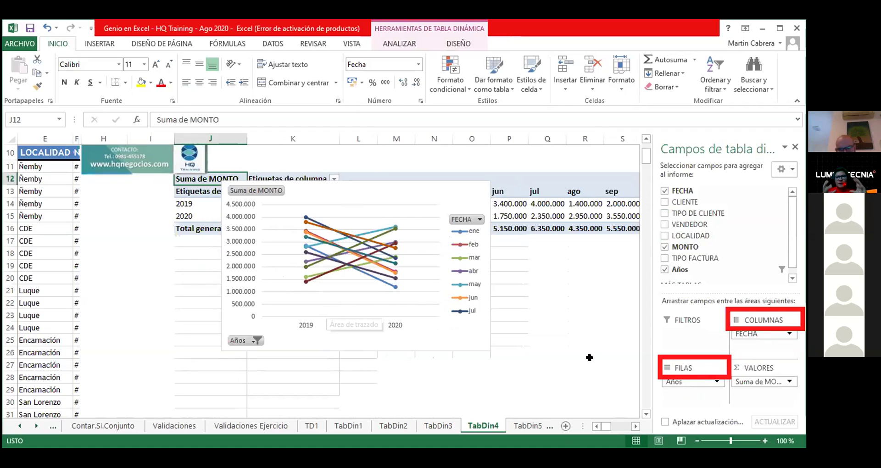
pyautogui.moveTo(689, 382)
pyautogui.mouseDown()
pyautogui.moveTo(761, 342)
pyautogui.moveTo(676, 397)
pyautogui.mouseUp()
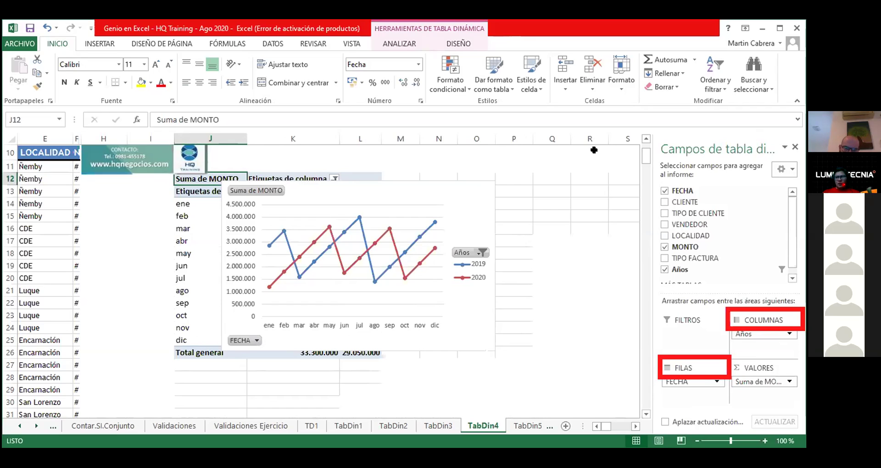
# Step: Filter the chart's Años legend to 2020 only, then reselect all years 2018–2022
pyautogui.click(480, 248)
pyautogui.click(359, 347)
pyautogui.click(407, 429)
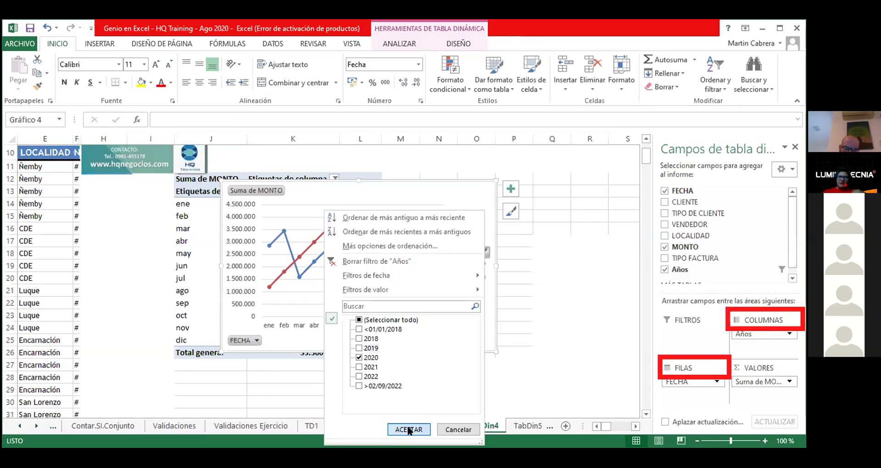
pyautogui.moveTo(352, 187)
pyautogui.mouseDown()
pyautogui.moveTo(491, 287)
pyautogui.moveTo(282, 160)
pyautogui.mouseUp()
pyautogui.click(406, 240)
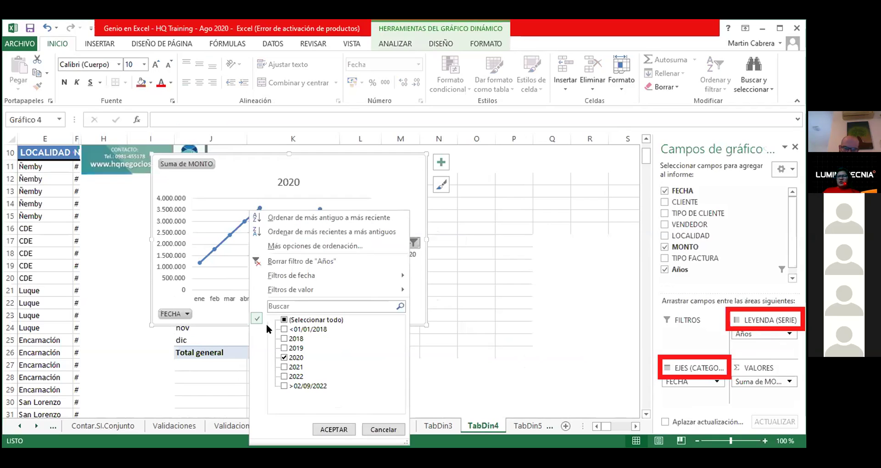
pyautogui.click(283, 319)
pyautogui.click(333, 429)
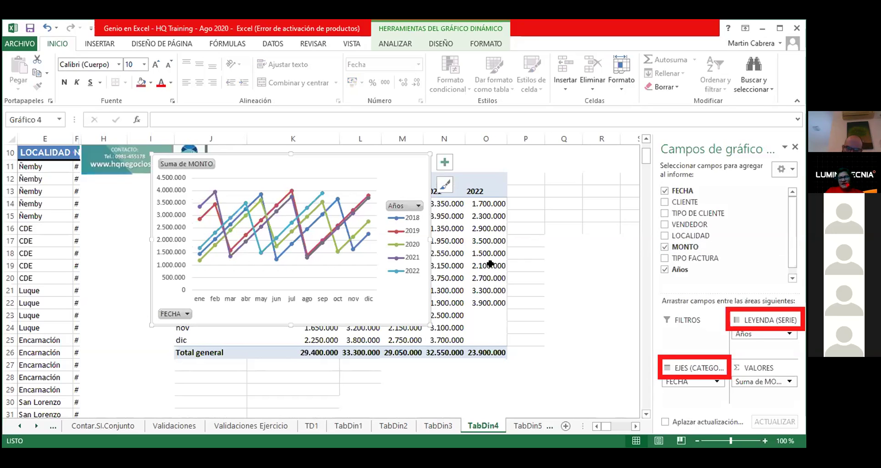
# Step: Drag the TabDin4 pivot chart beside the pivot table so no 2018–2022 values are covered
pyautogui.moveTo(291, 168)
pyautogui.mouseDown()
pyautogui.moveTo(602, 209)
pyautogui.moveTo(629, 196)
pyautogui.mouseUp()
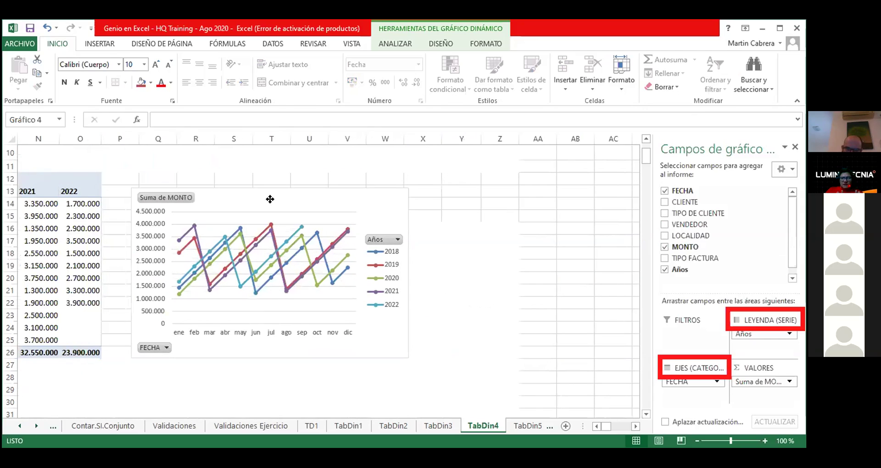
pyautogui.moveTo(630, 196); pyautogui.dragTo(256, 207)
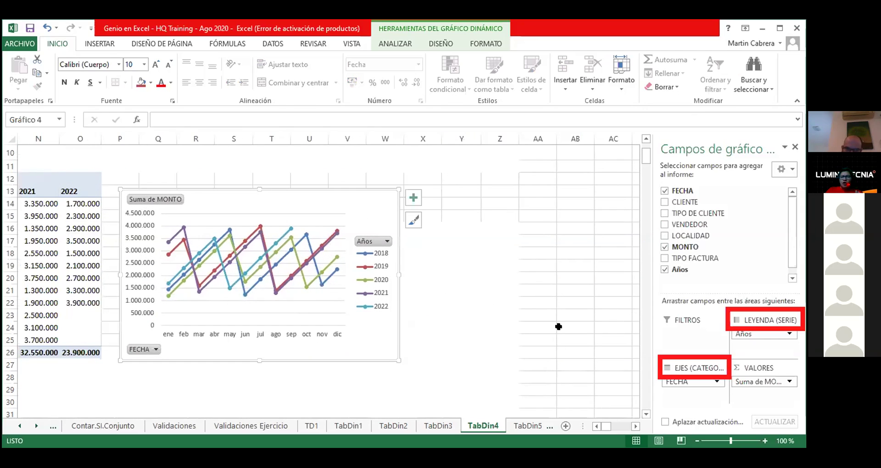
pyautogui.click(596, 425)
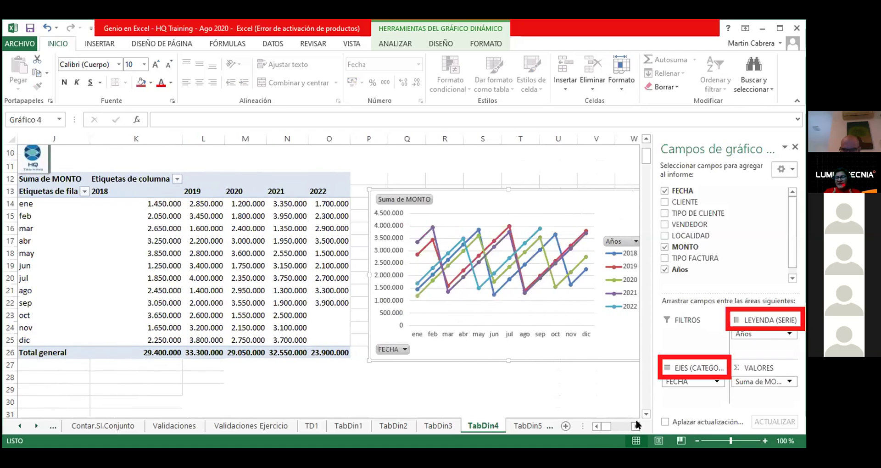
pyautogui.click(636, 424)
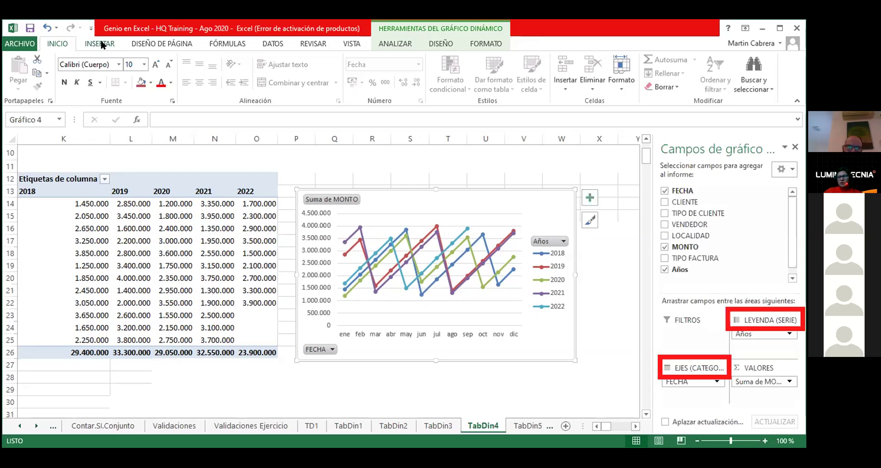
# Step: Change the pivot chart to the plain Líneas style without markers
pyautogui.click(100, 43)
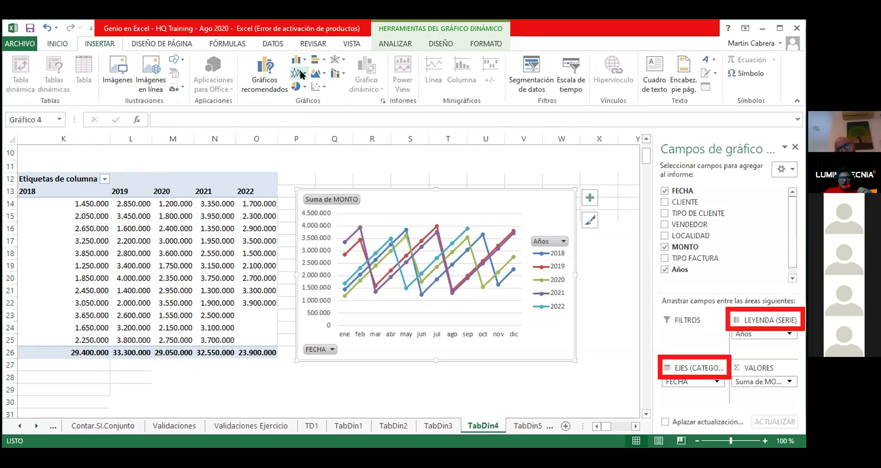
pyautogui.click(300, 69)
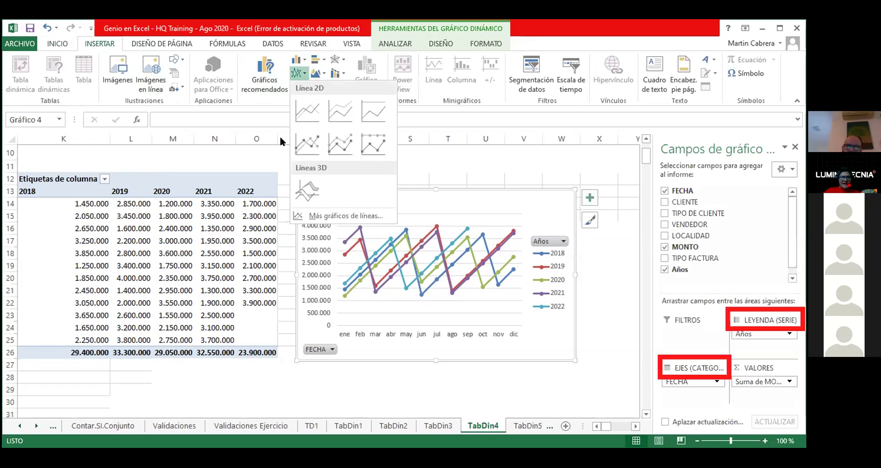
pyautogui.click(307, 112)
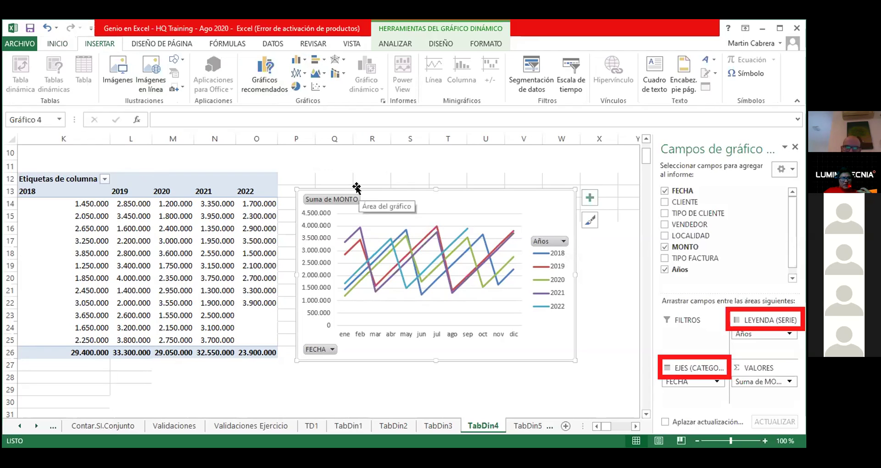
# Step: Select an empty pivot table cell and browse chart types, cancelling the full chart chooser
pyautogui.click(137, 228)
pyautogui.click(139, 178)
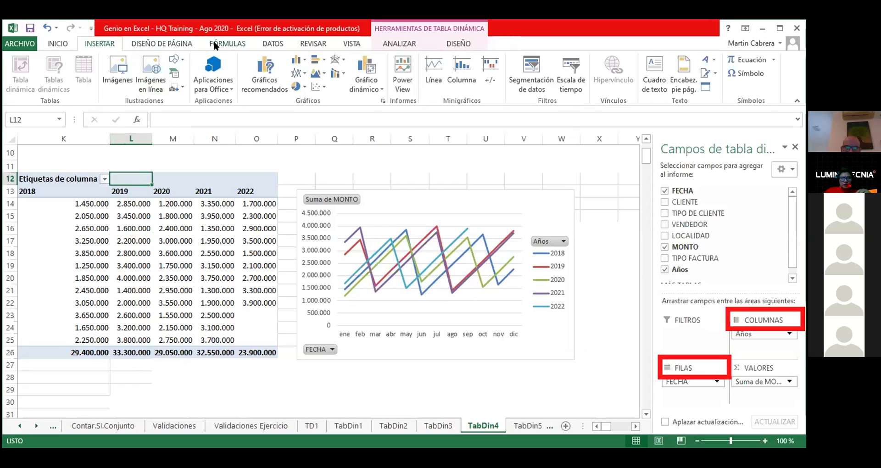
pyautogui.rightClick(304, 60)
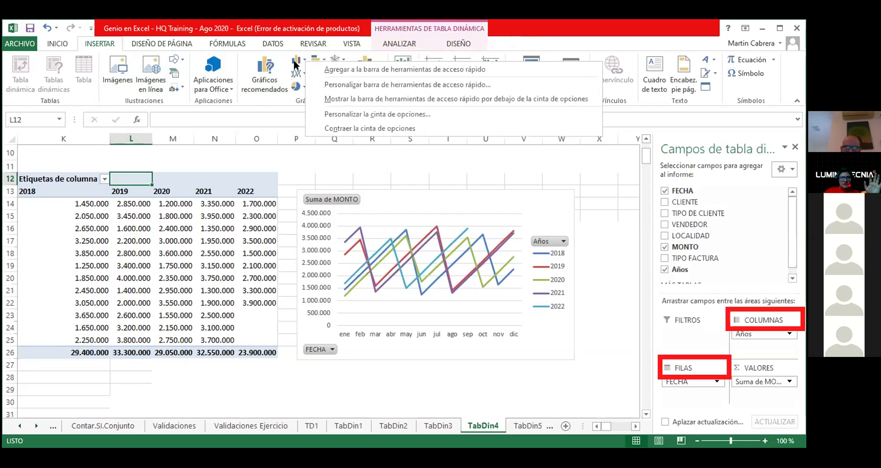
pyautogui.click(296, 63)
pyautogui.click(352, 202)
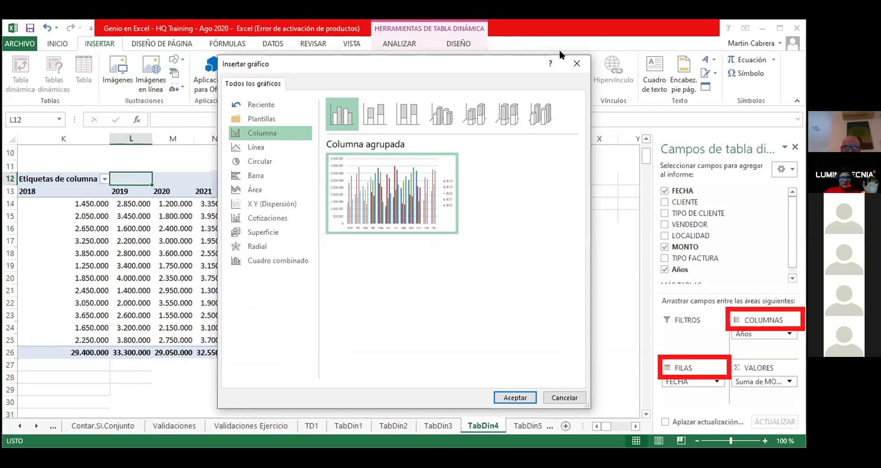
pyautogui.press('Escape')
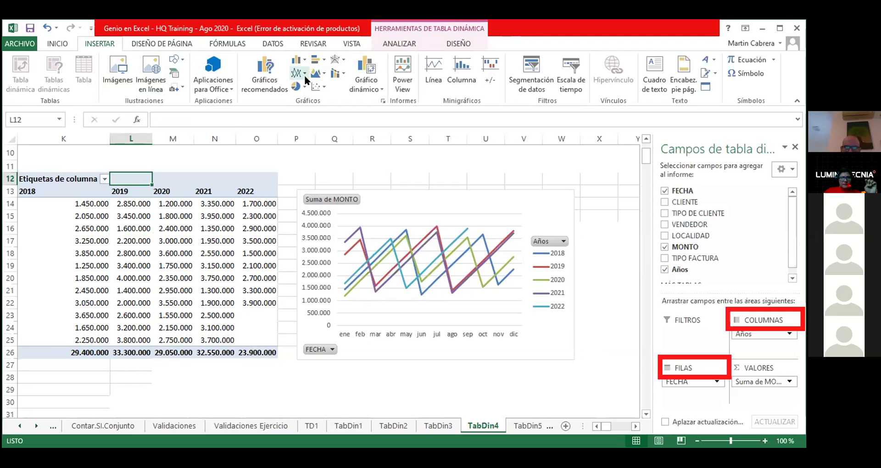
pyautogui.click(304, 75)
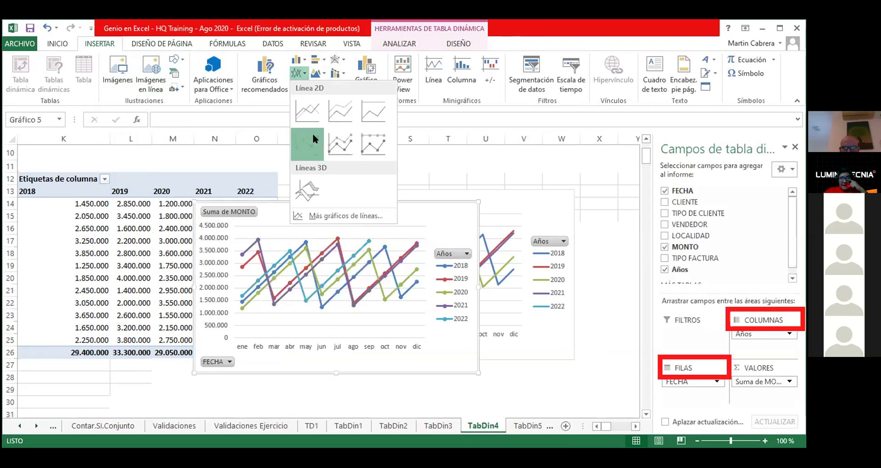
# Step: Insert a line-with-markers pivot chart, move it over the table, and inspect its 2020 line
pyautogui.click(312, 137)
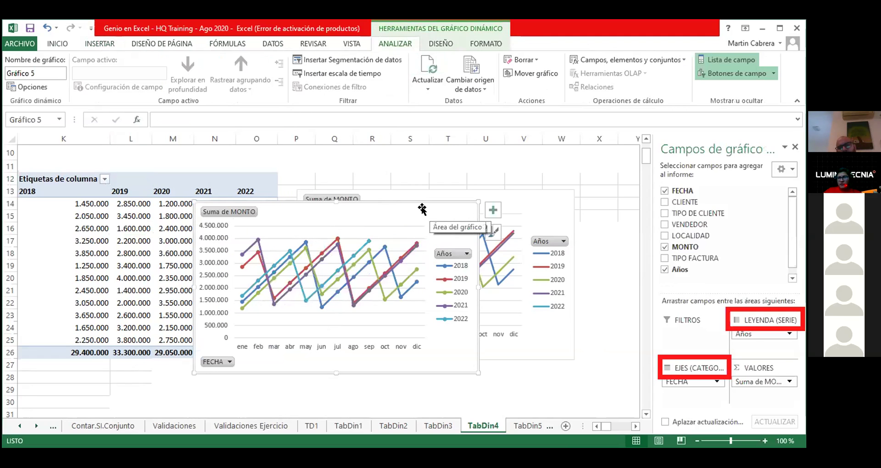
pyautogui.moveTo(421, 209); pyautogui.dragTo(315, 217)
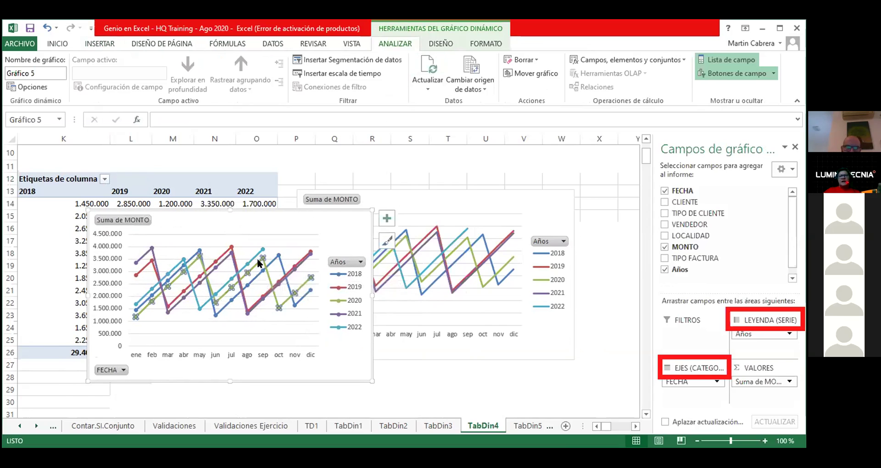
pyautogui.rightClick(256, 258)
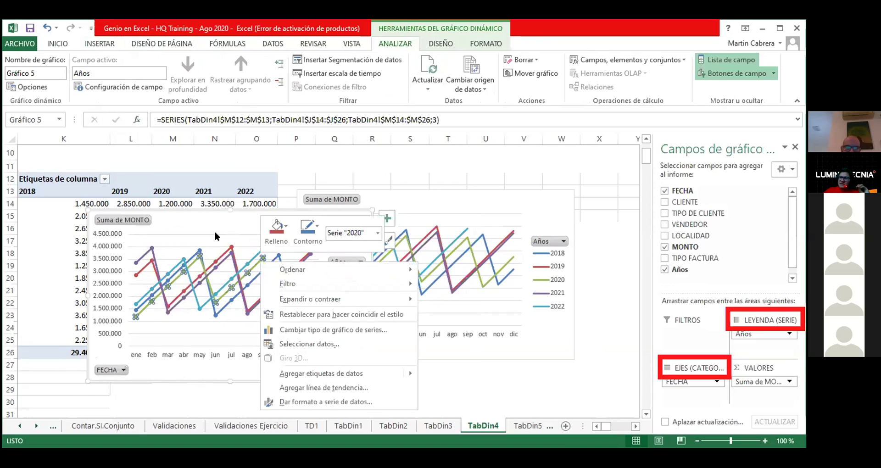
pyautogui.press('Escape')
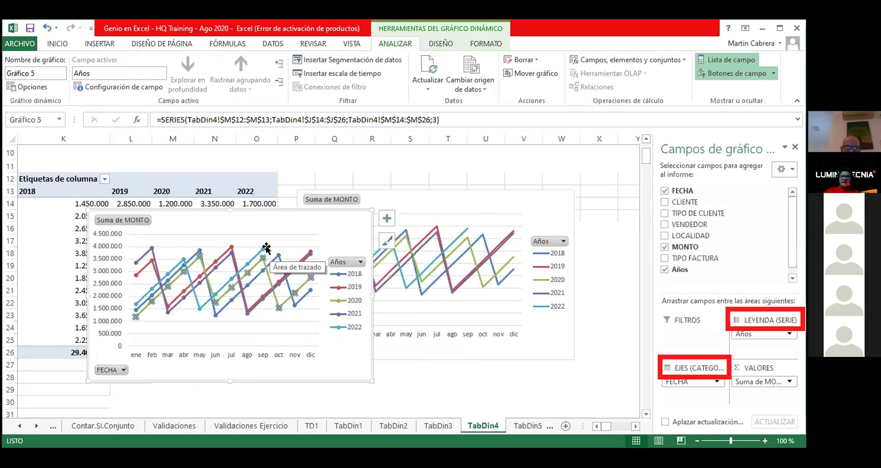
pyautogui.click(246, 269)
# Step: Check the new chart's year filter without changes, then delete the duplicate chart
pyautogui.click(248, 260)
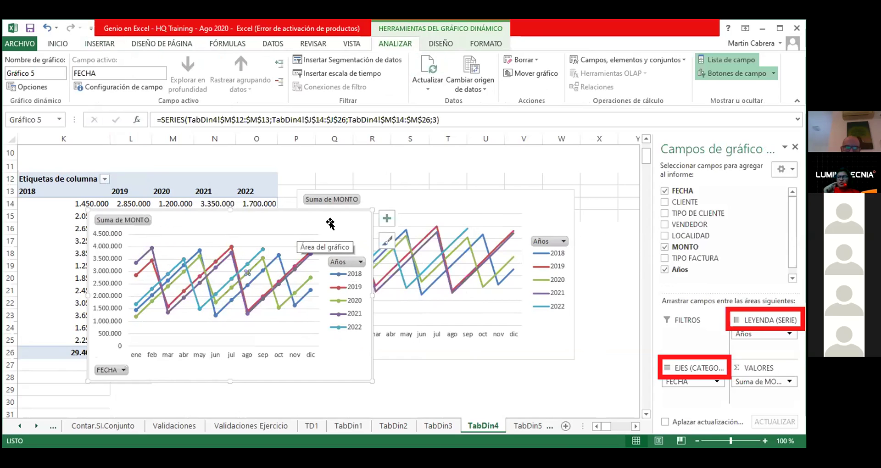
pyautogui.click(354, 259)
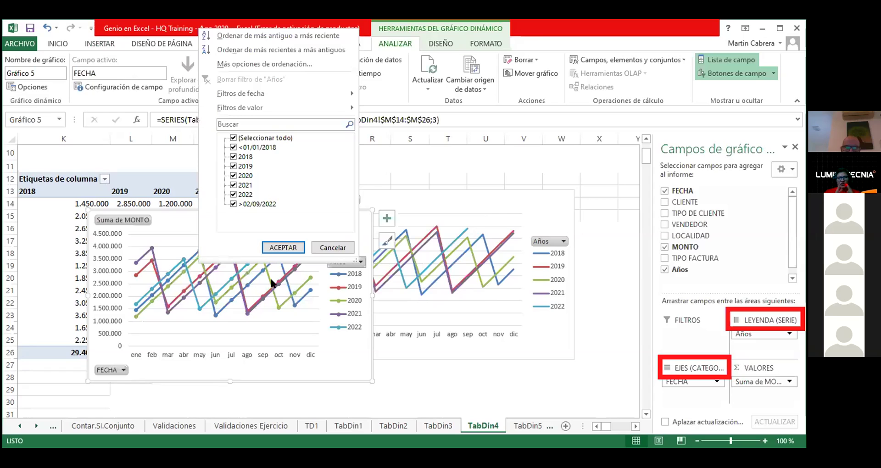
pyautogui.press('Escape')
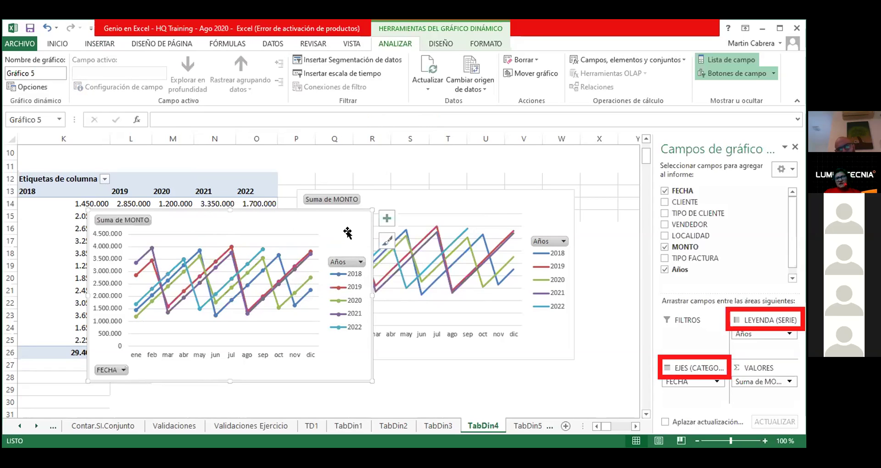
pyautogui.press('Escape')
pyautogui.press('Delete')
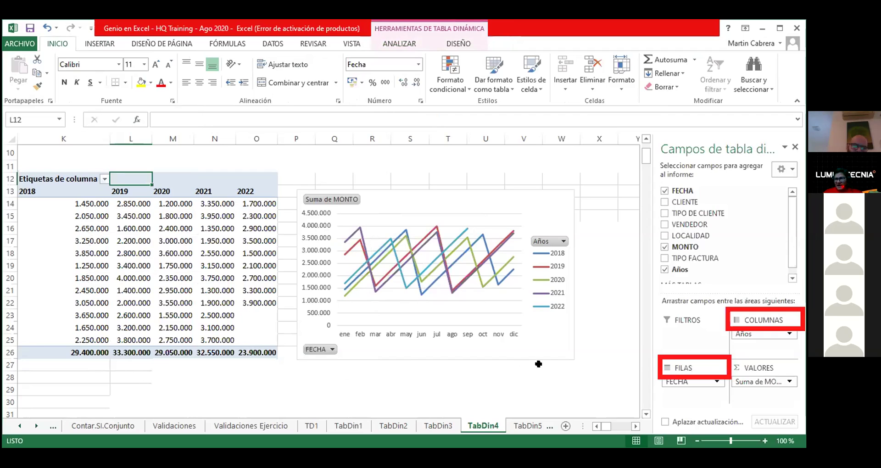
pyautogui.click(204, 390)
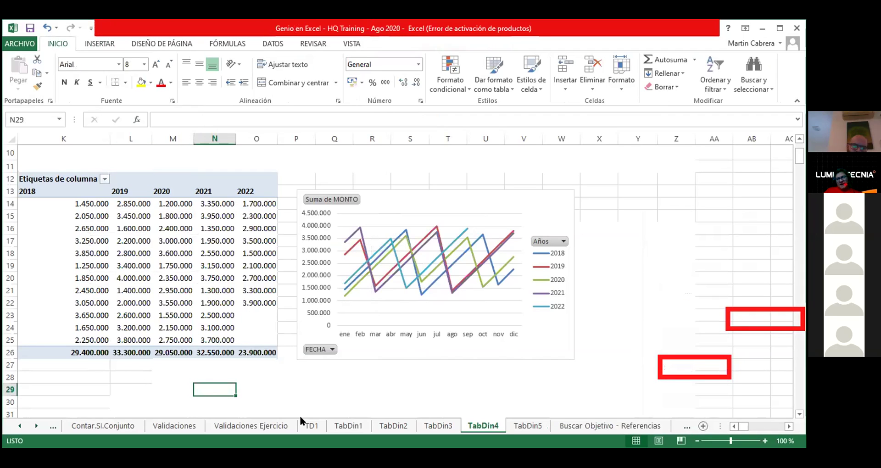
pyautogui.click(216, 363)
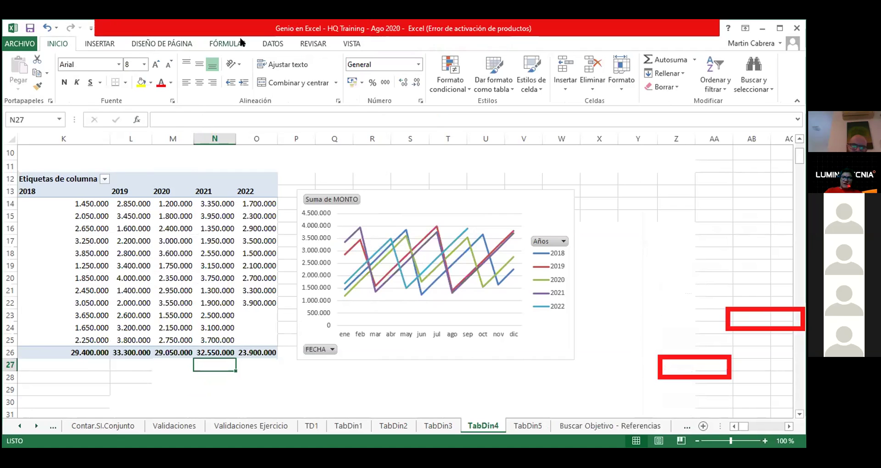
pyautogui.click(101, 43)
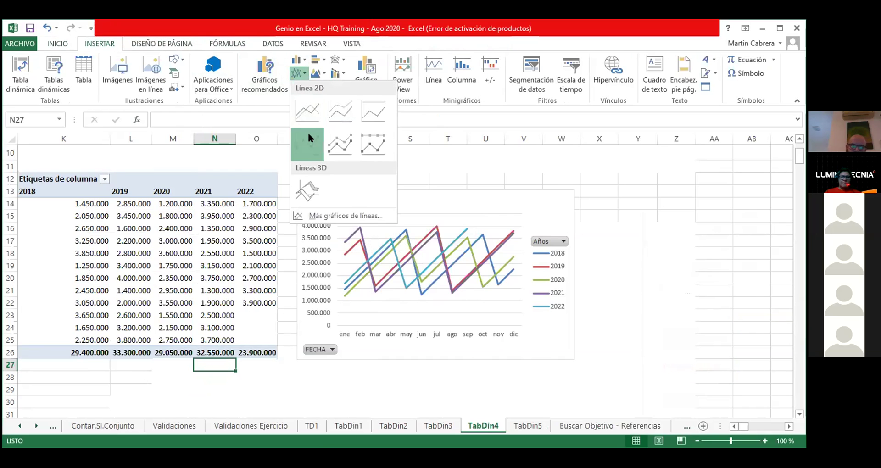
pyautogui.click(306, 132)
pyautogui.moveTo(358, 221); pyautogui.dragTo(353, 202)
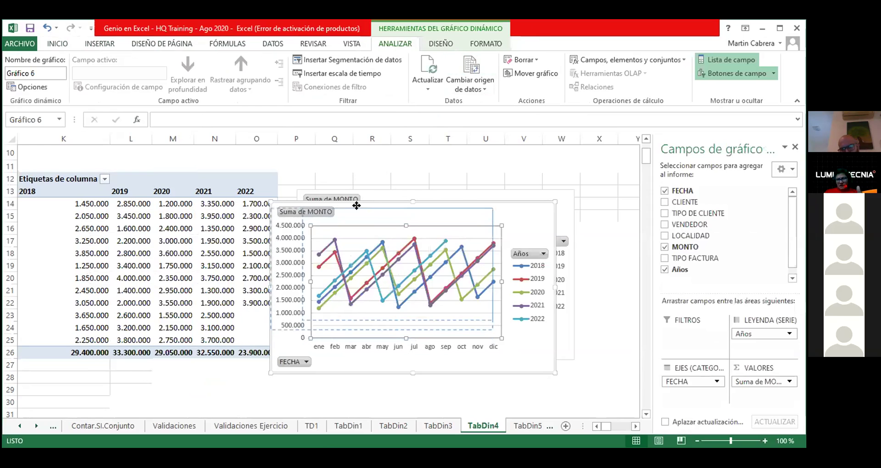
pyautogui.click(514, 208)
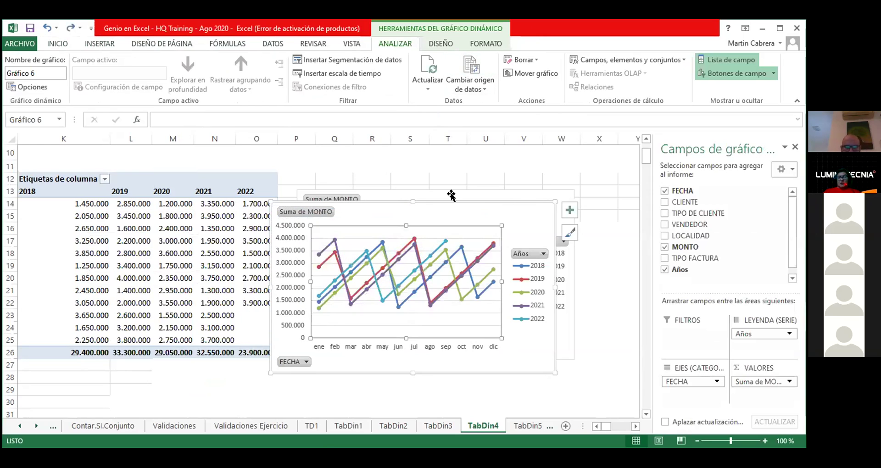
pyautogui.press('Escape')
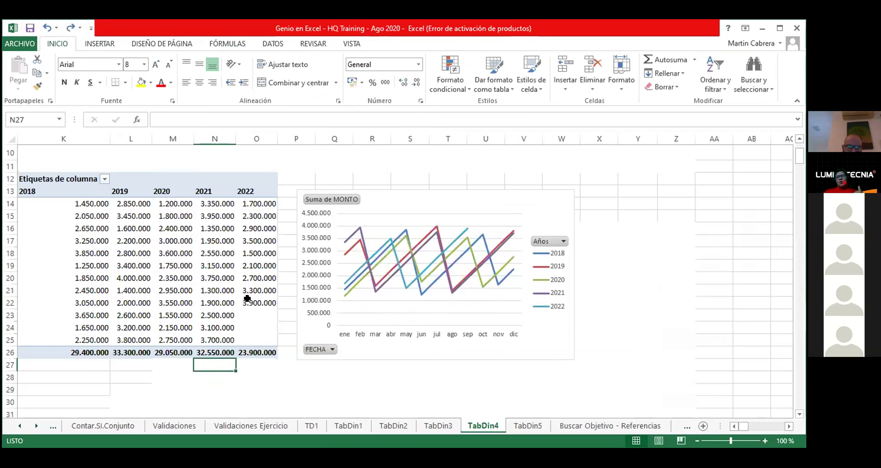
pyautogui.click(214, 397)
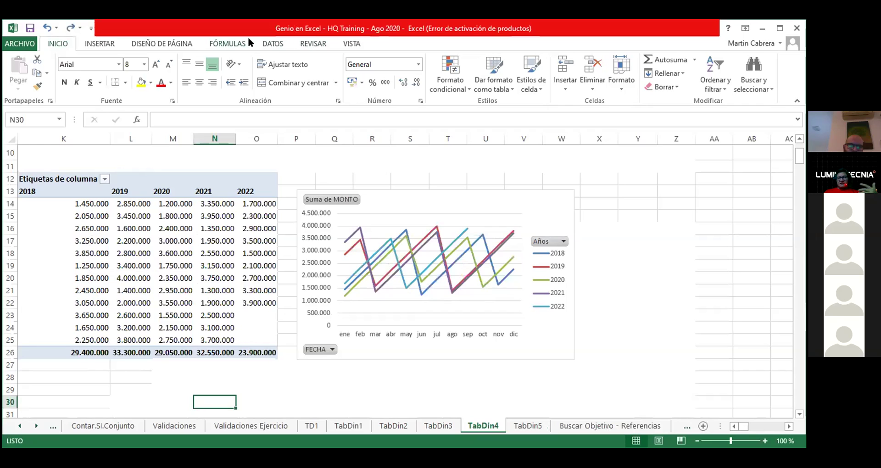
pyautogui.click(100, 43)
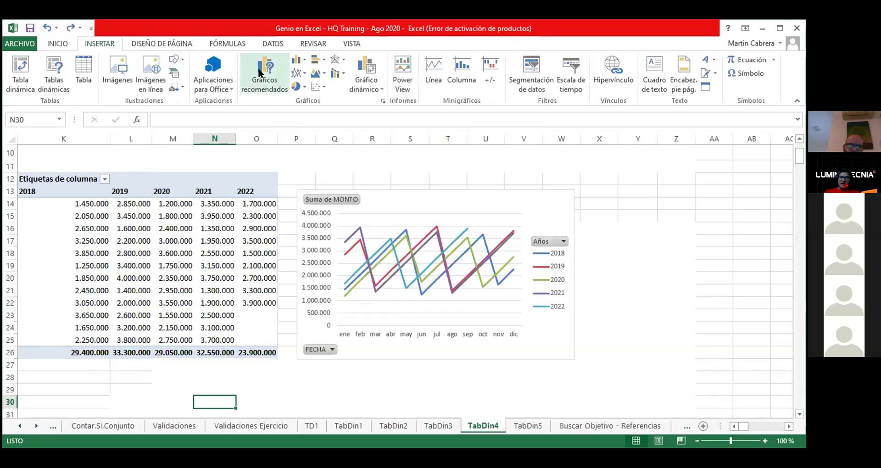
# Step: Insert an empty 2D line chart from the Línea menu with cell N30 selected
pyautogui.click(305, 72)
pyautogui.click(304, 140)
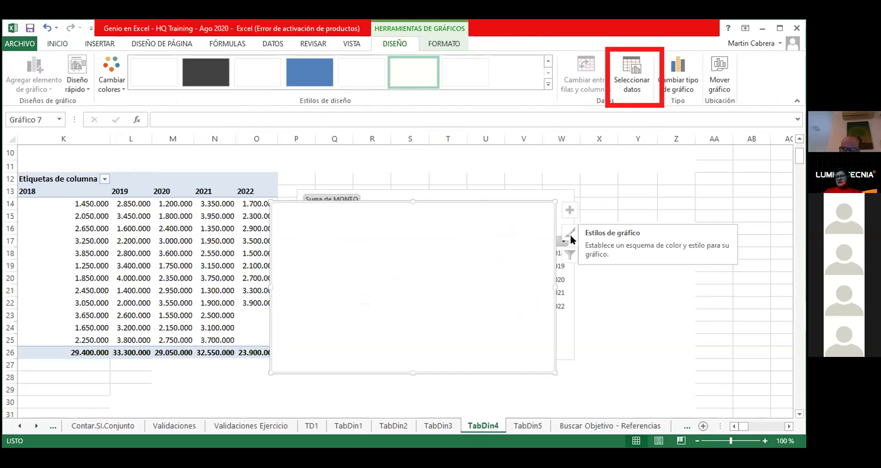
# Step: Open the chart's Seleccionar datos dialog and start picking a range from cell L14
pyautogui.click(631, 68)
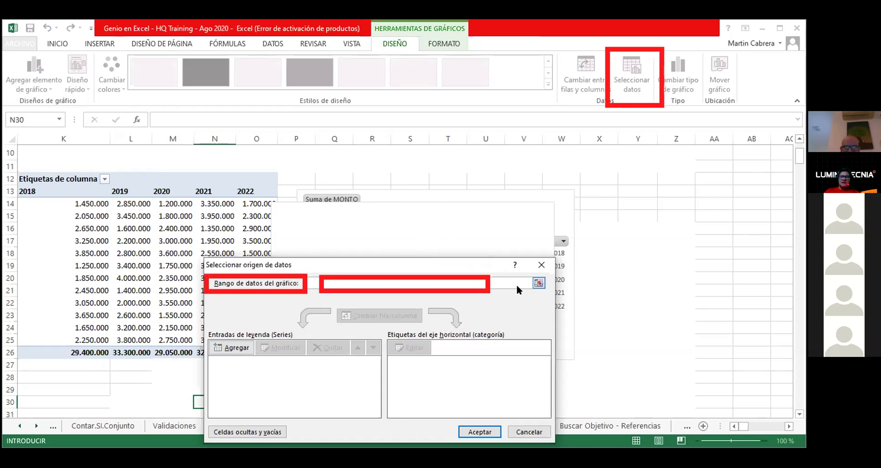
pyautogui.click(540, 282)
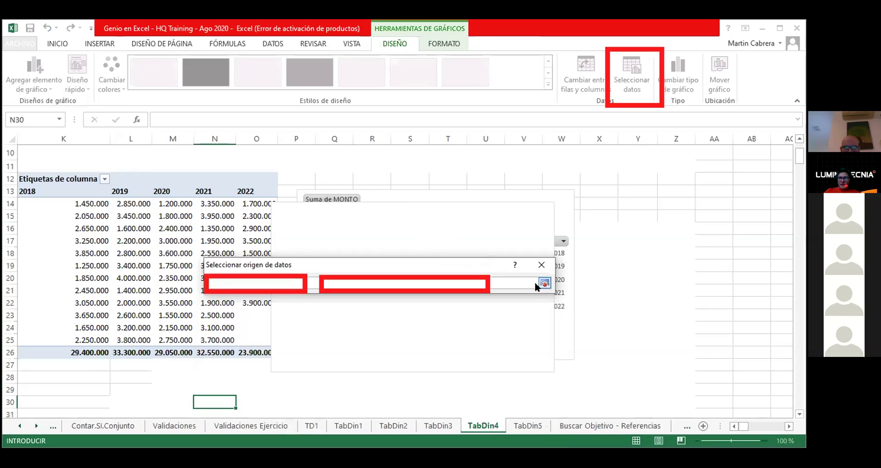
pyautogui.press('Return')
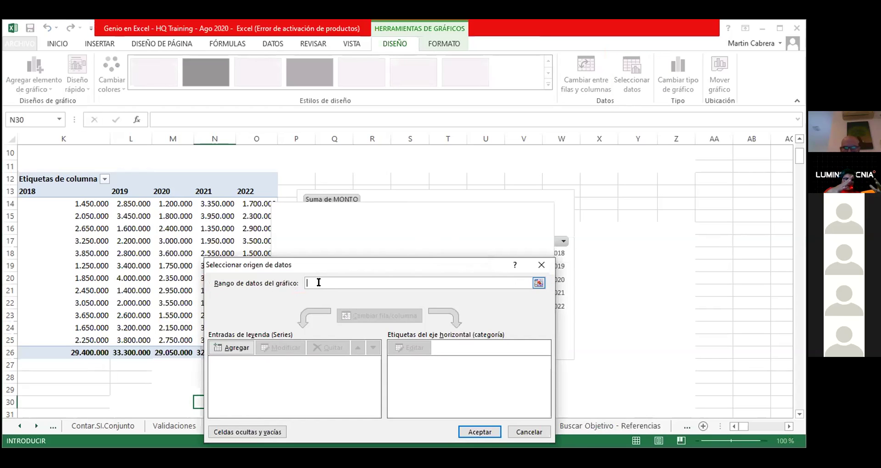
pyautogui.click(537, 282)
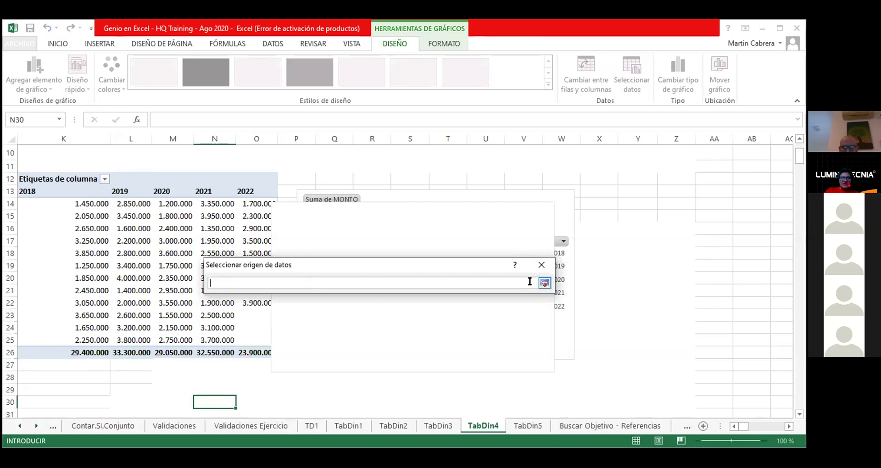
pyautogui.click(120, 205)
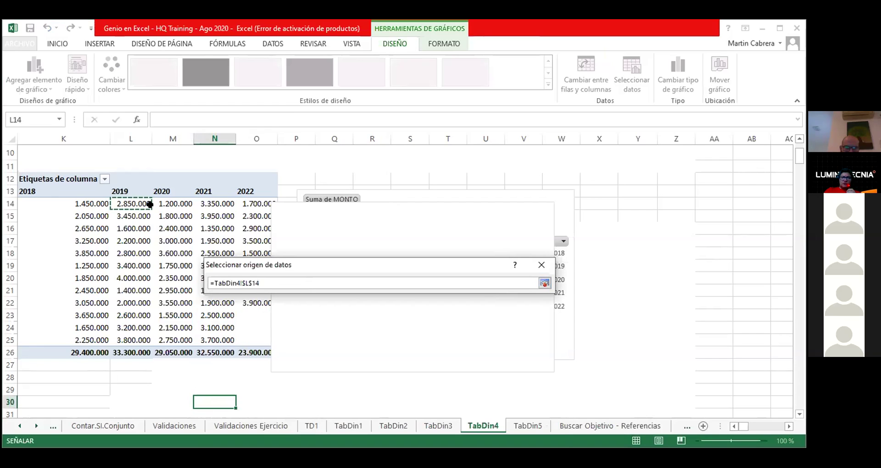
pyautogui.moveTo(150, 204); pyautogui.dragTo(204, 204)
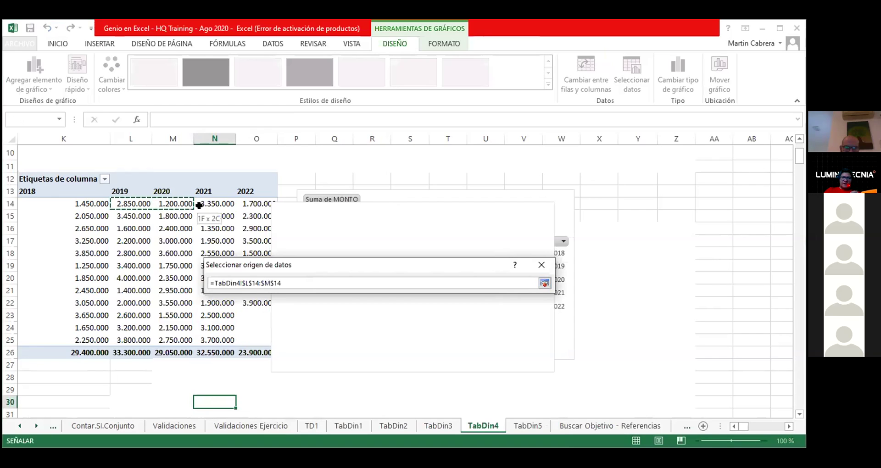
# Step: Reselect the chart range as L13:M25, covering the 2019 and 2020 columns to row 25
pyautogui.click(90, 193)
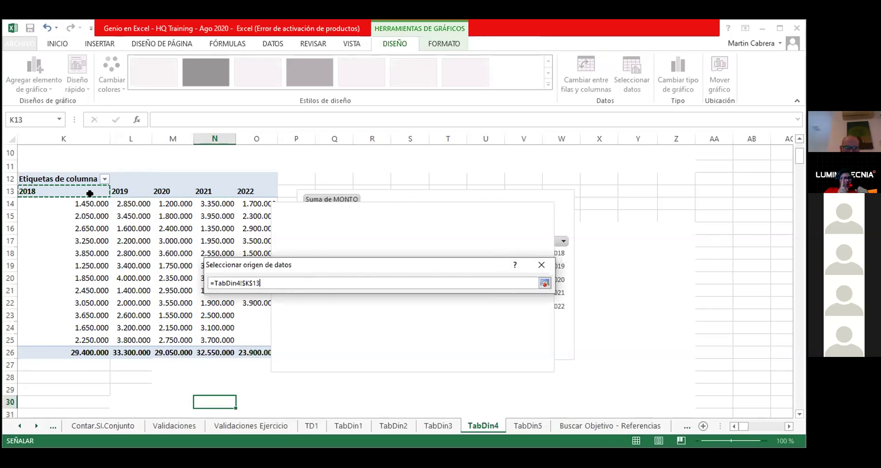
pyautogui.moveTo(90, 193)
pyautogui.mouseDown()
pyautogui.moveTo(226, 213)
pyautogui.moveTo(157, 203)
pyautogui.mouseUp()
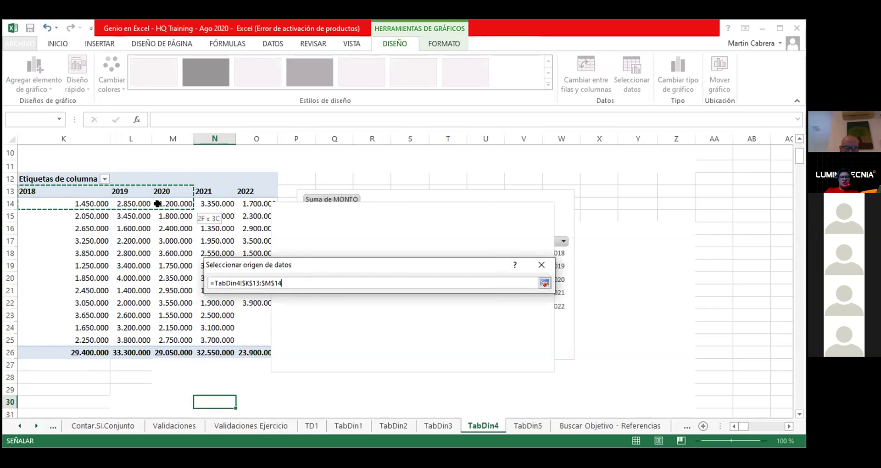
pyautogui.click(119, 192)
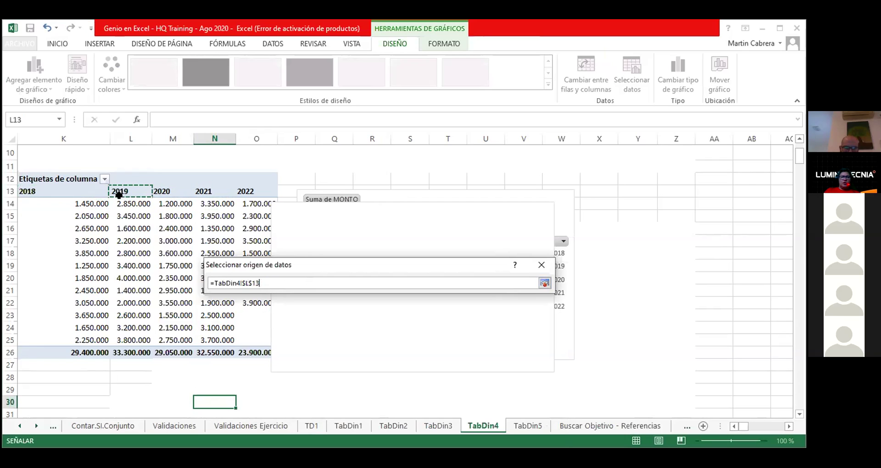
pyautogui.moveTo(119, 195); pyautogui.dragTo(214, 197)
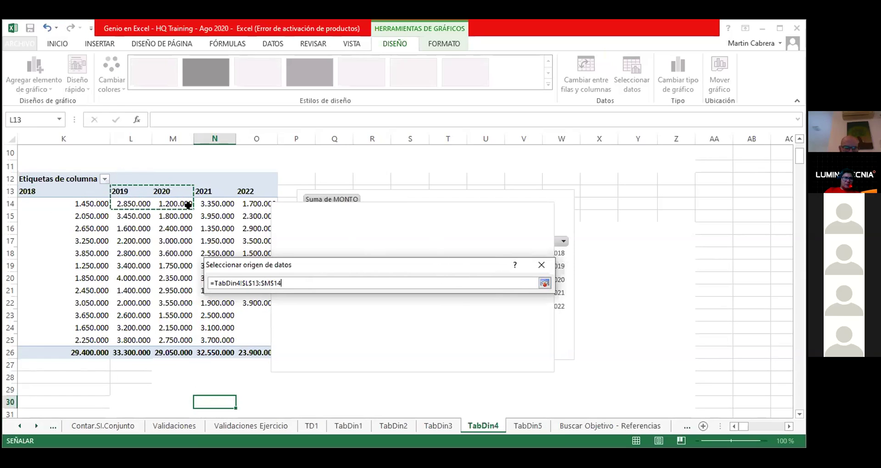
pyautogui.click(138, 193)
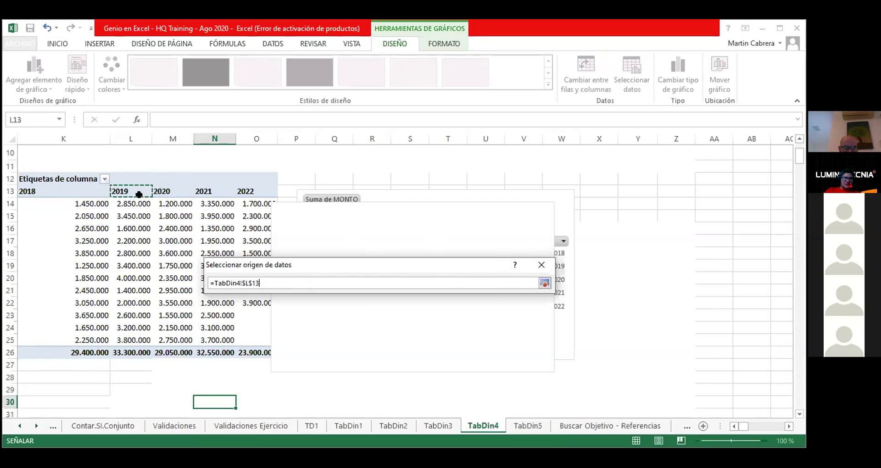
pyautogui.moveTo(180, 198); pyautogui.dragTo(181, 340)
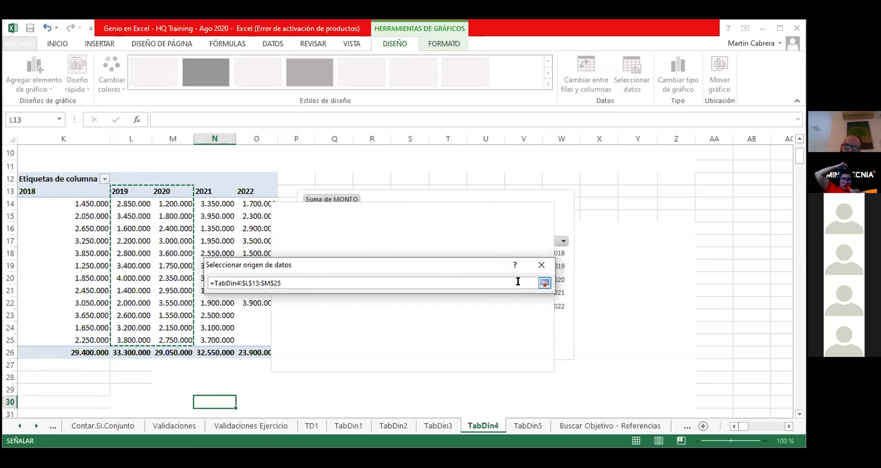
pyautogui.press('Return')
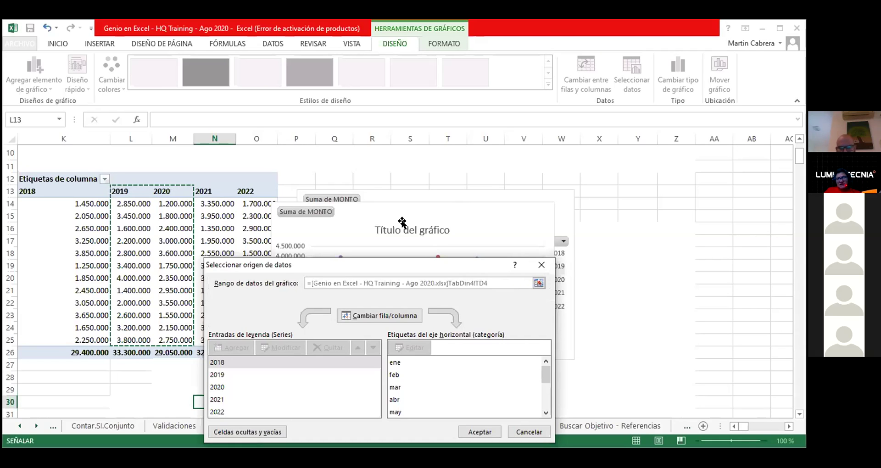
# Step: Apply the pivot-linked source, drag the chart, then undo the move with Ctrl+Z
pyautogui.click(387, 200)
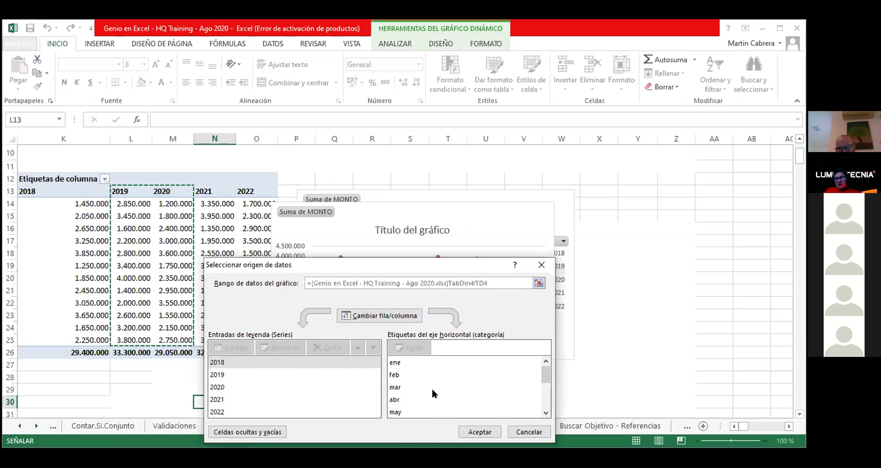
pyautogui.click(478, 431)
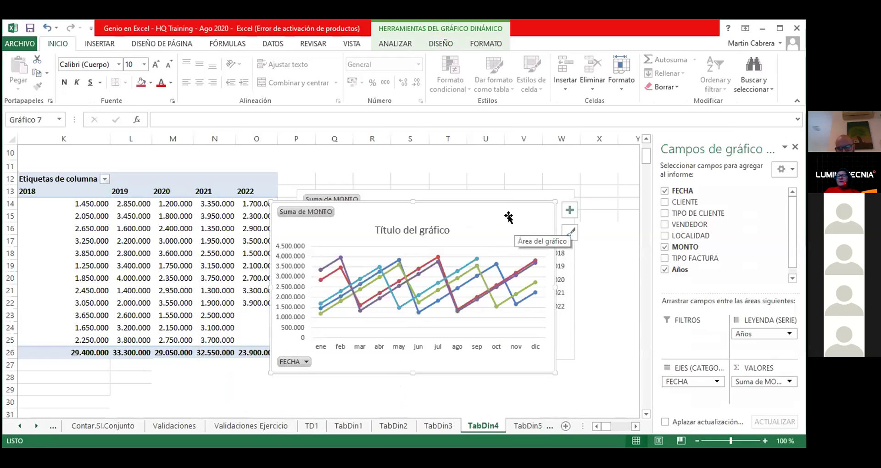
pyautogui.moveTo(508, 217); pyautogui.dragTo(477, 238)
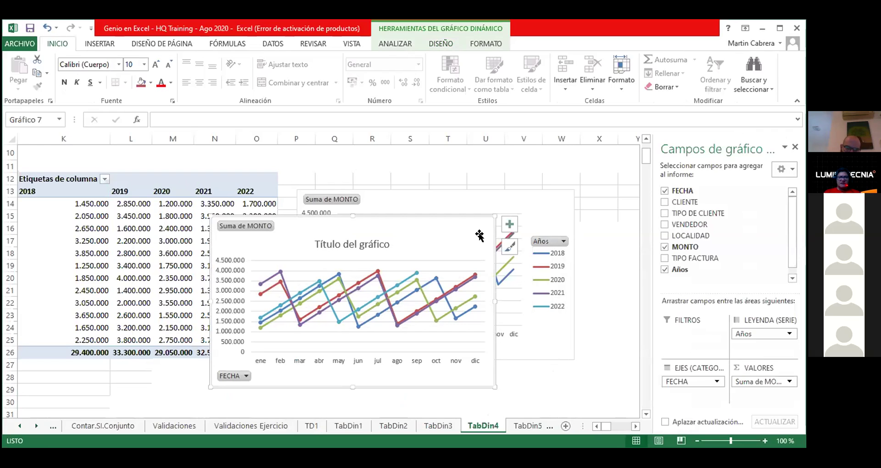
pyautogui.hotkey('ctrl', 'z')
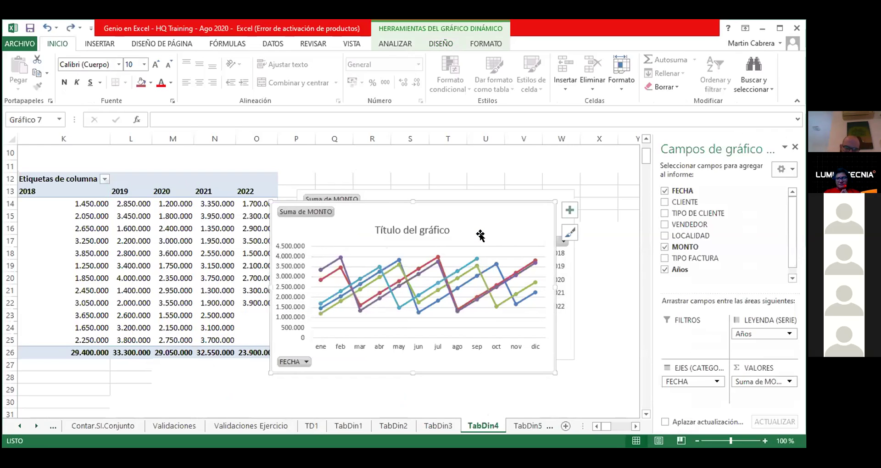
pyautogui.press('Escape')
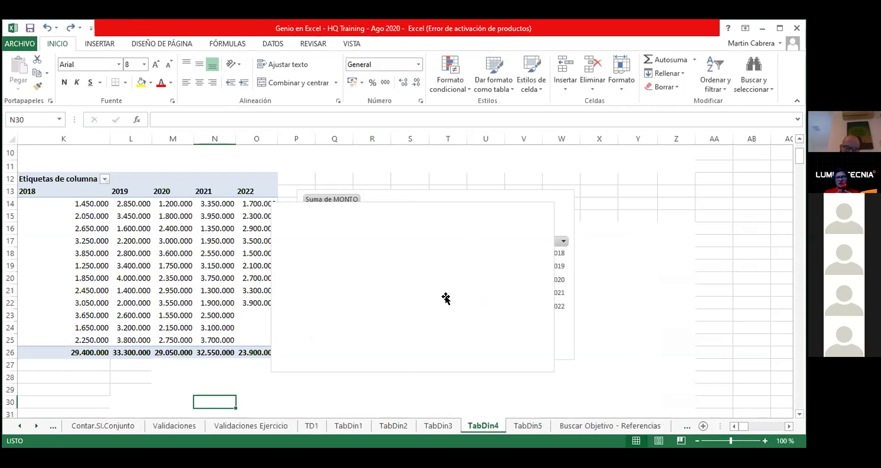
# Step: Select the blank chart and use Diseño > Seleccionar datos > Agregar to start a series
pyautogui.click(445, 298)
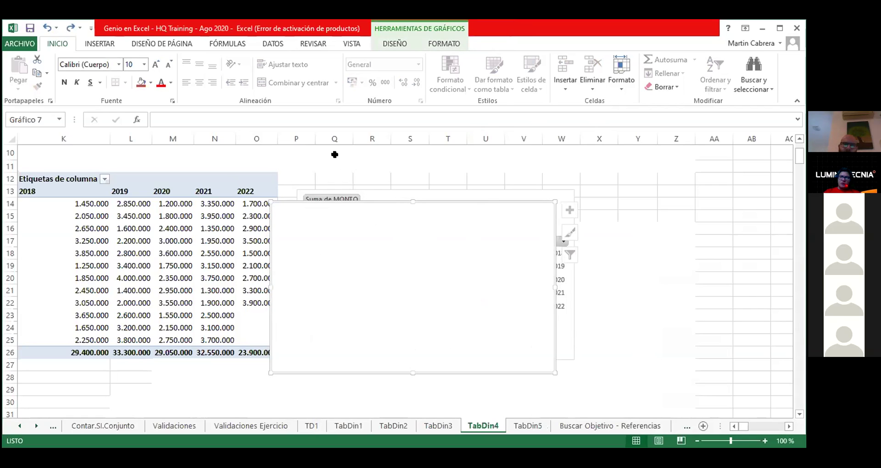
pyautogui.click(382, 41)
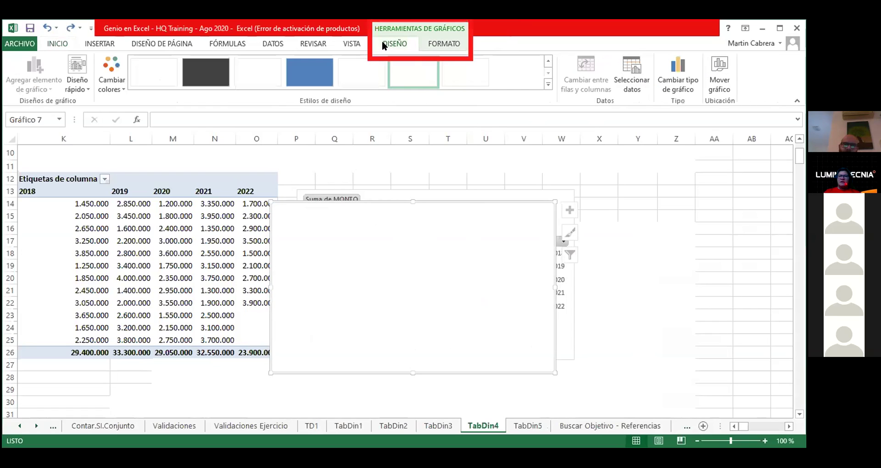
pyautogui.click(632, 70)
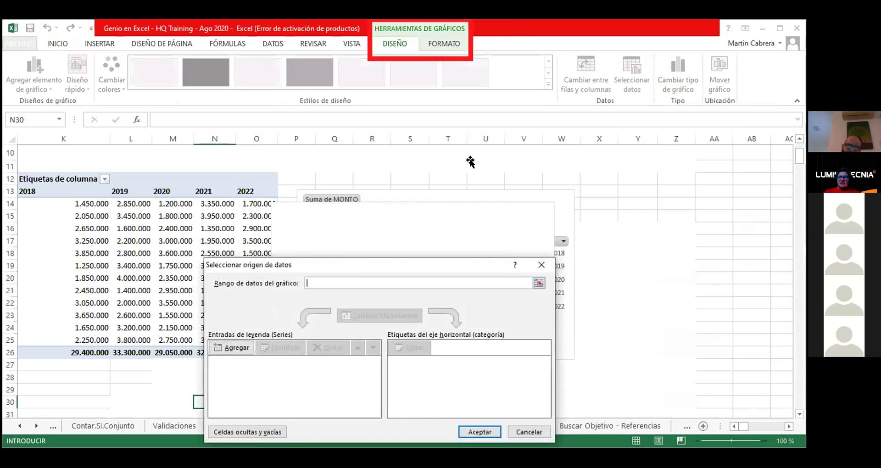
pyautogui.click(228, 348)
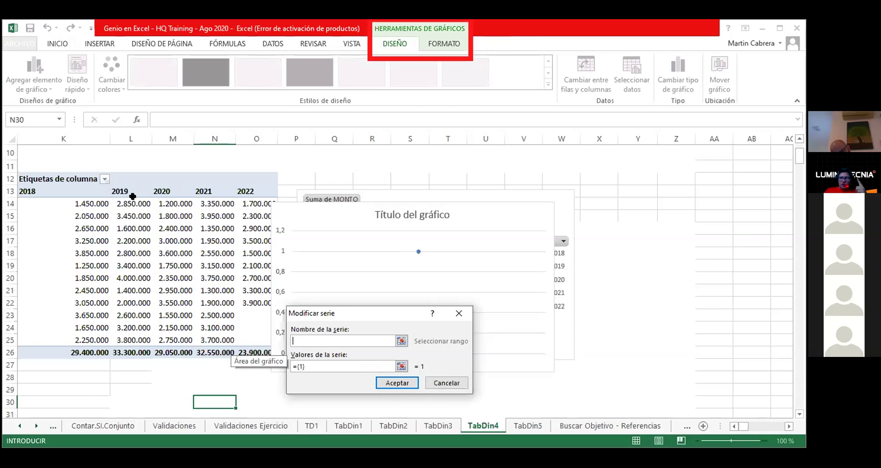
# Step: Name the series from cell L13, set its values to L14:L25, and confirm
pyautogui.write('201')
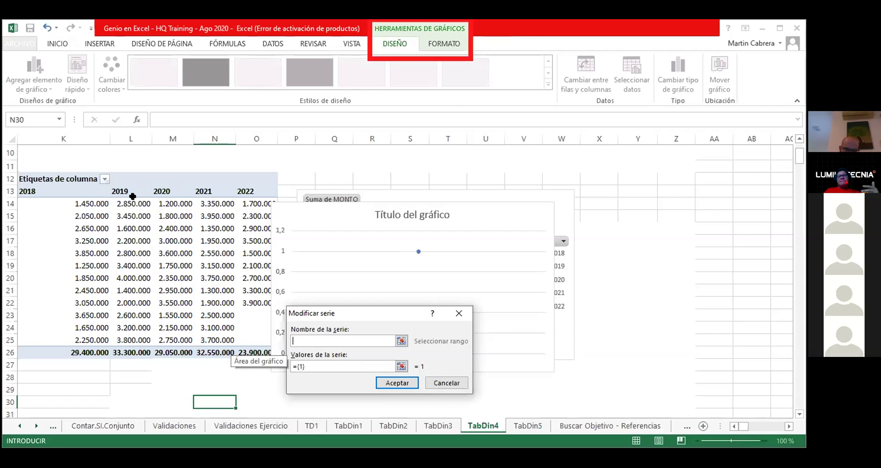
pyautogui.click(123, 188)
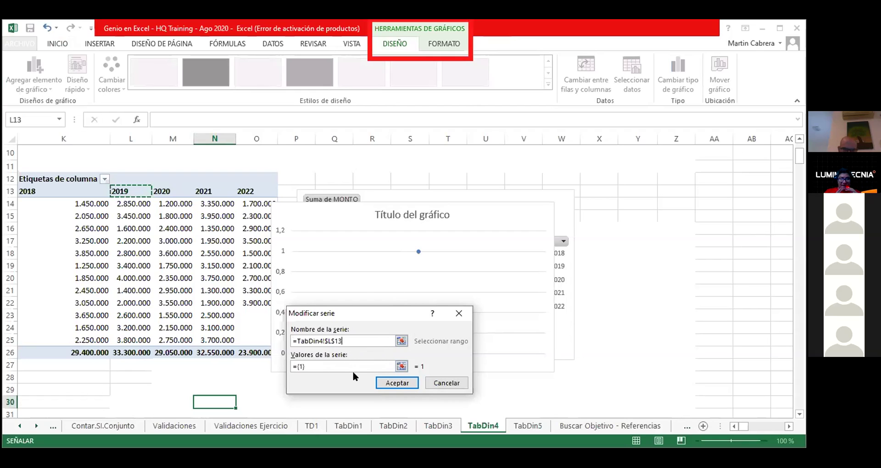
pyautogui.click(329, 363)
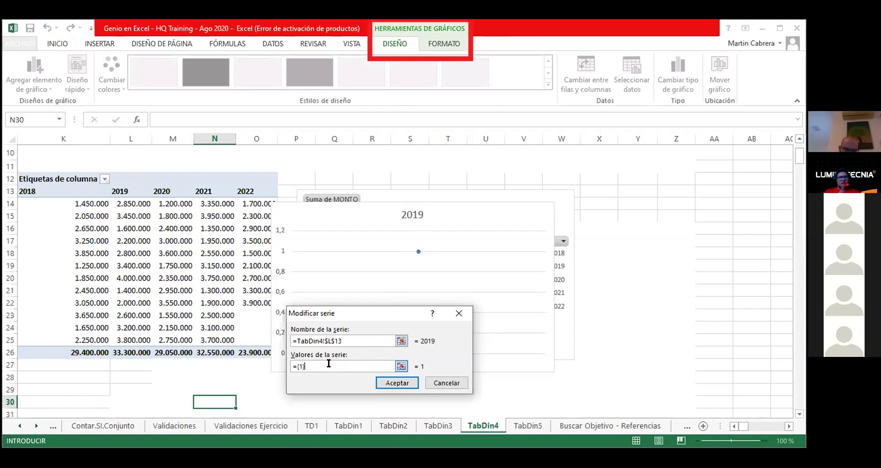
pyautogui.press('BackSpace')
pyautogui.press('BackSpace')
pyautogui.press('BackSpace')
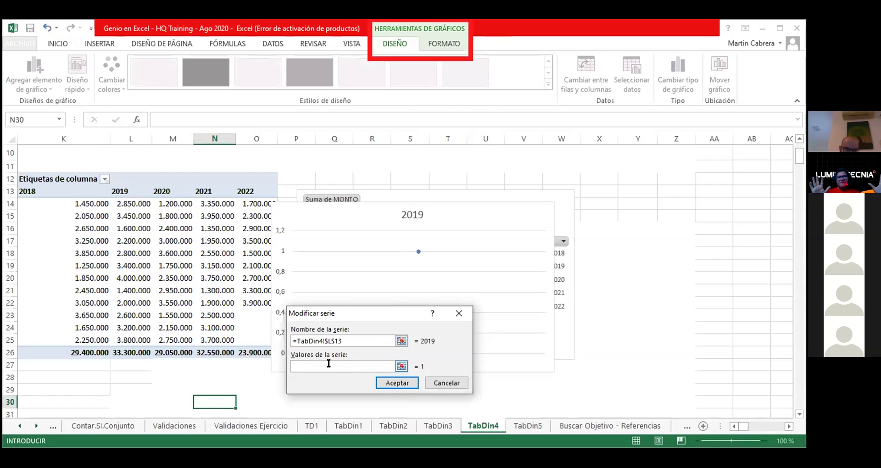
pyautogui.click(129, 203)
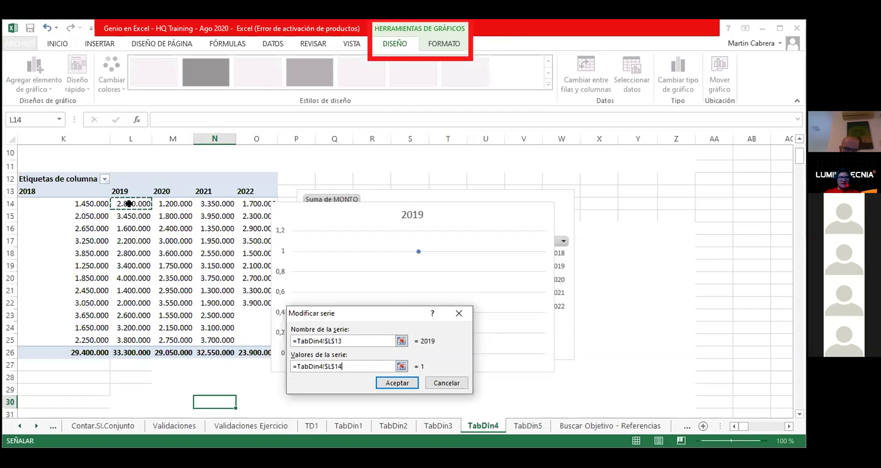
pyautogui.hotkey('ctrl', 'shift', 'Down')
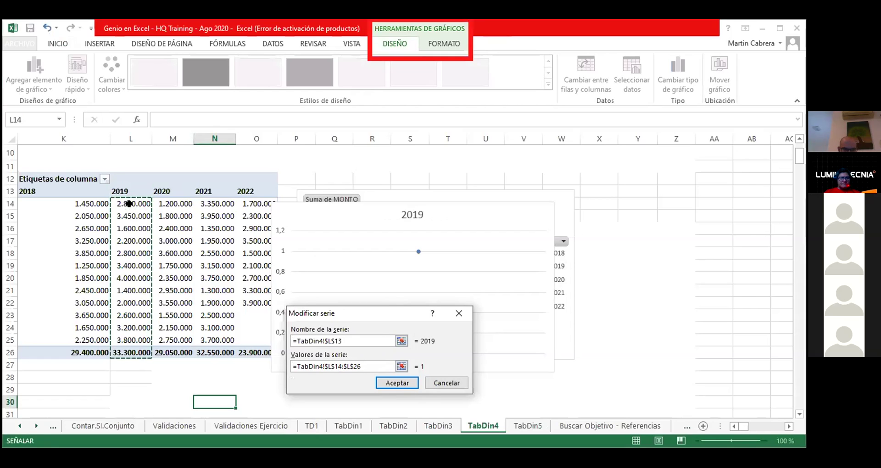
pyautogui.hotkey('shift', 'Up')
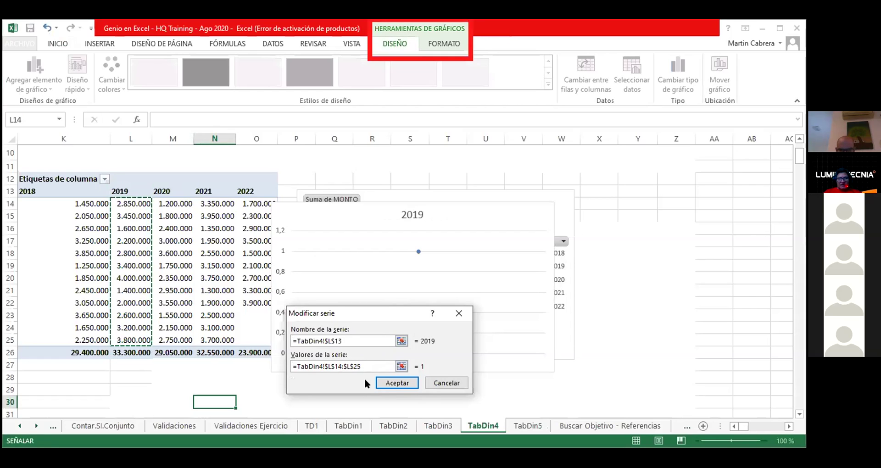
pyautogui.click(393, 380)
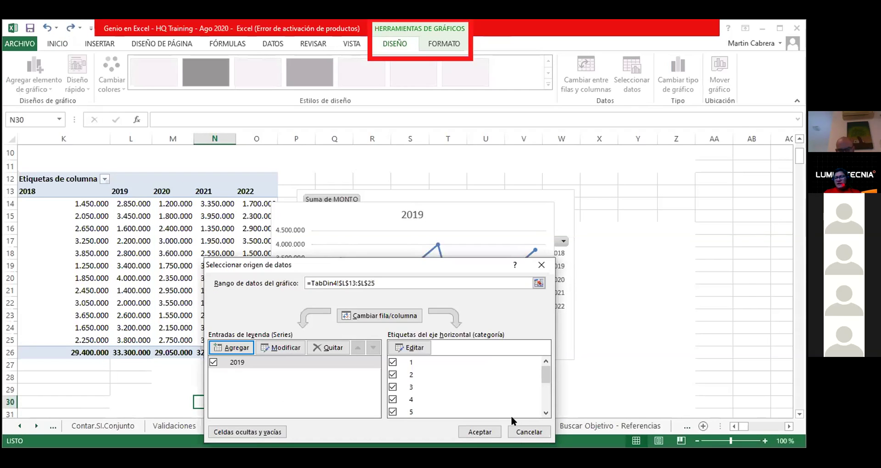
# Step: Apply the 2019 series in Seleccionar origen de datos and reselect the chart
pyautogui.click(482, 430)
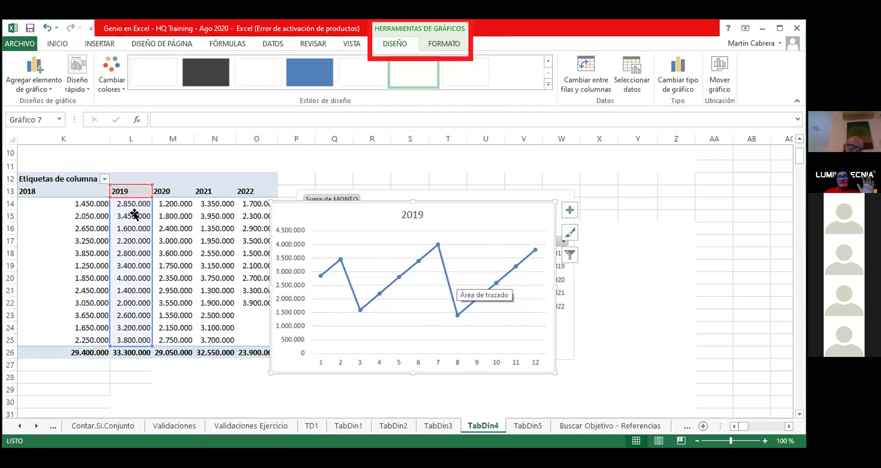
pyautogui.moveTo(449, 278)
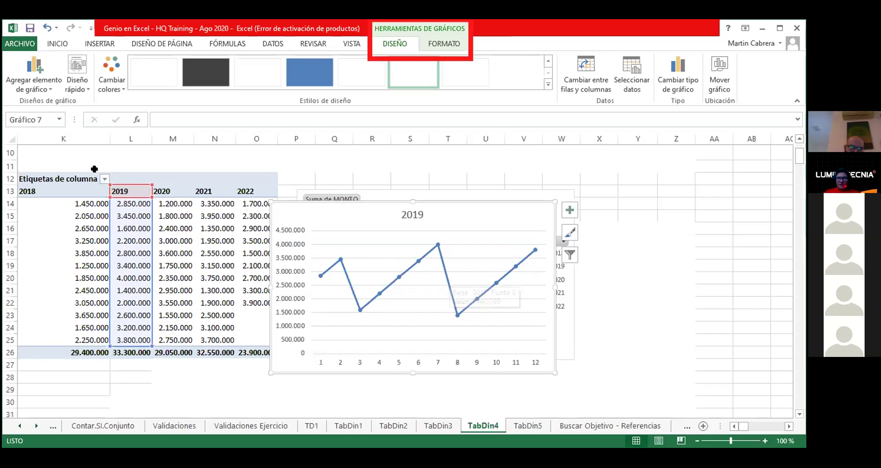
pyautogui.click(472, 243)
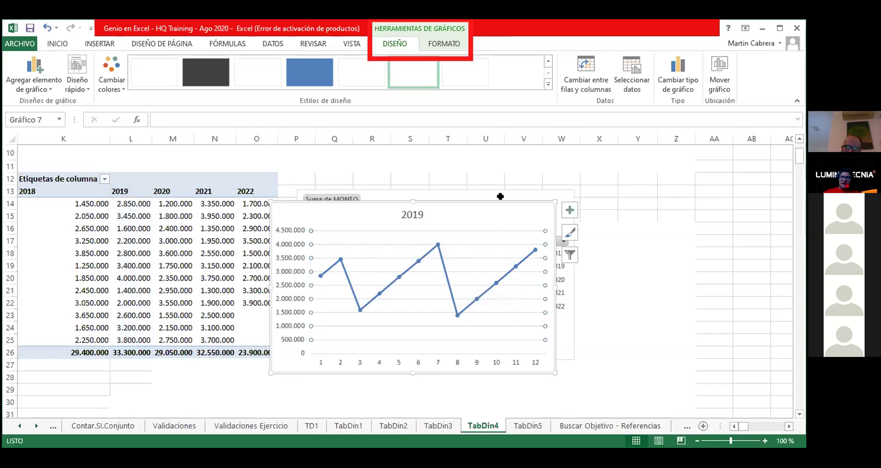
# Step: Add a second series named from M13 with values M14:M21 as a red 2020 line
pyautogui.click(632, 76)
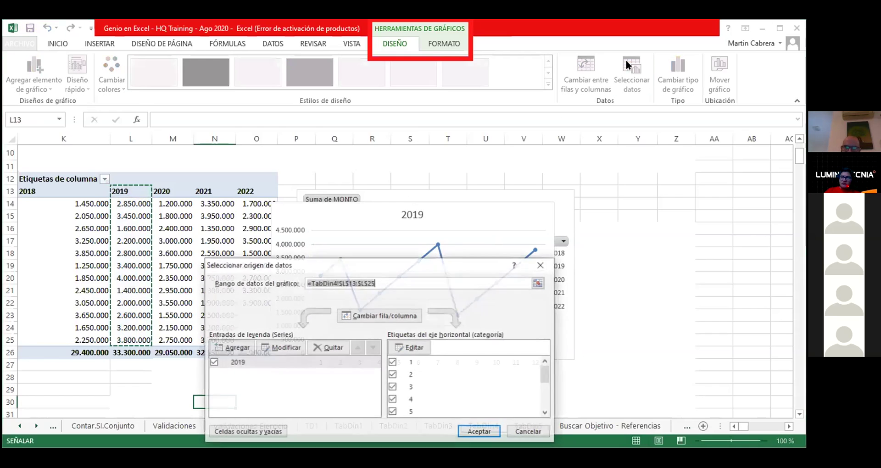
pyautogui.click(238, 352)
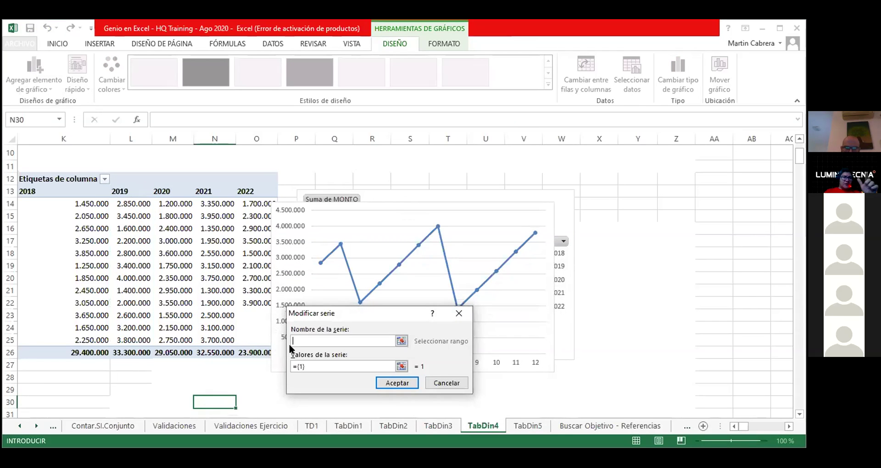
pyautogui.click(161, 191)
pyautogui.click(334, 366)
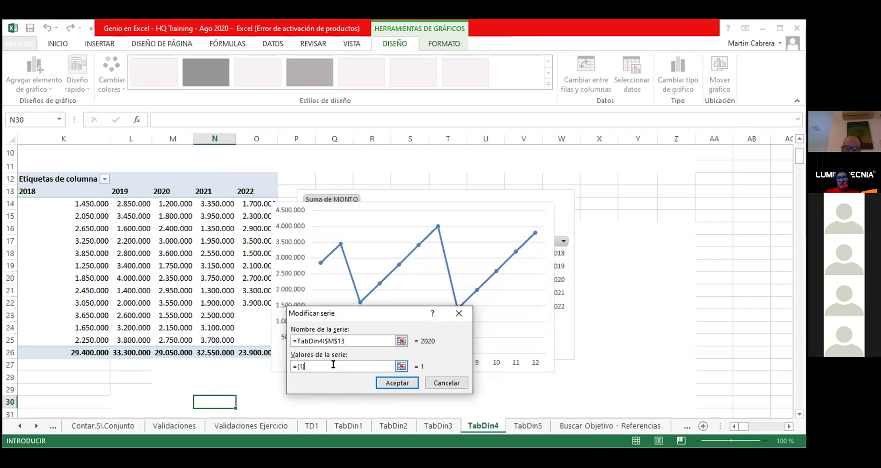
pyautogui.press('BackSpace')
pyautogui.press('BackSpace')
pyautogui.press('BackSpace')
pyautogui.click(170, 204)
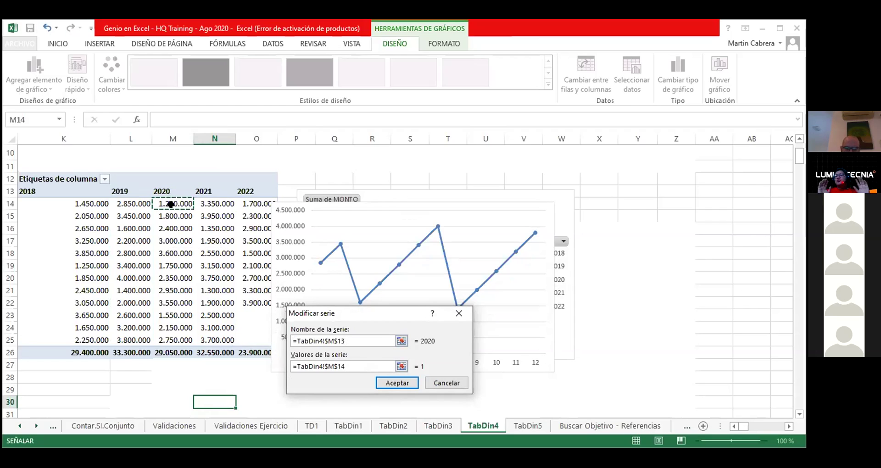
pyautogui.hotkey('ctrl', 'shift', 'Down')
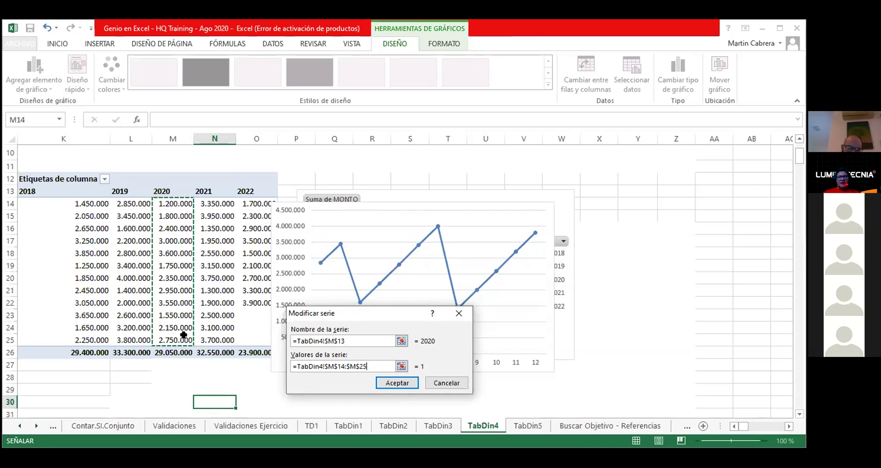
pyautogui.press('BackSpace')
pyautogui.write('1')
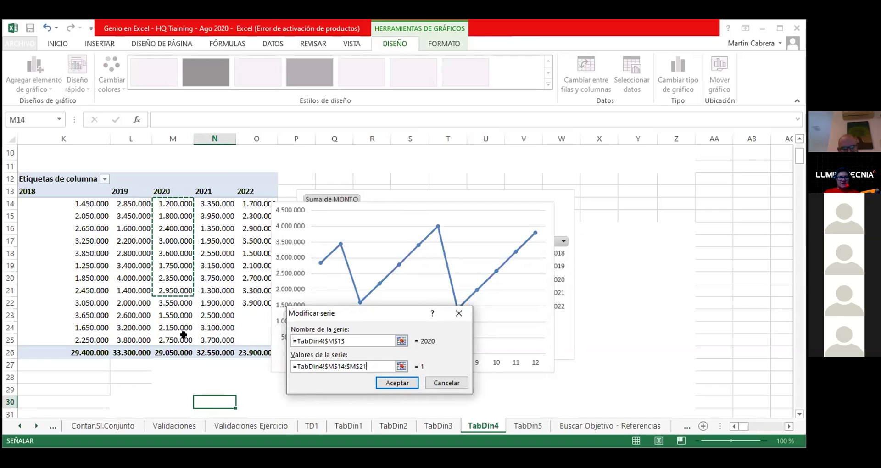
pyautogui.click(381, 384)
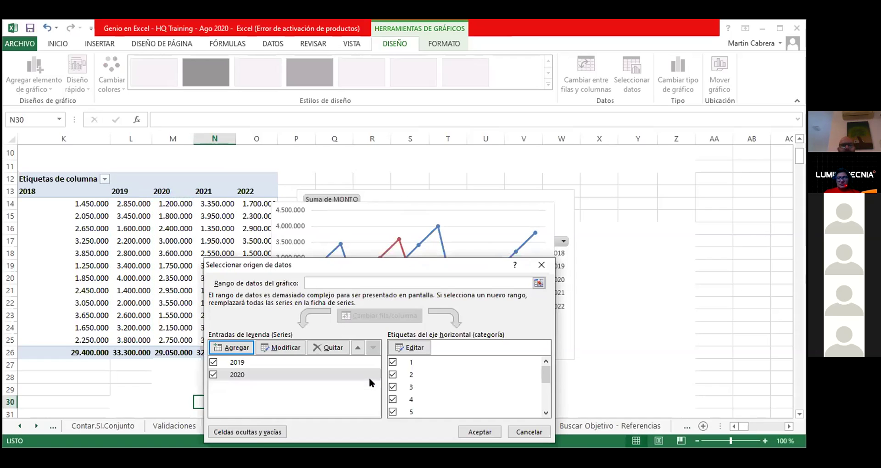
pyautogui.click(484, 430)
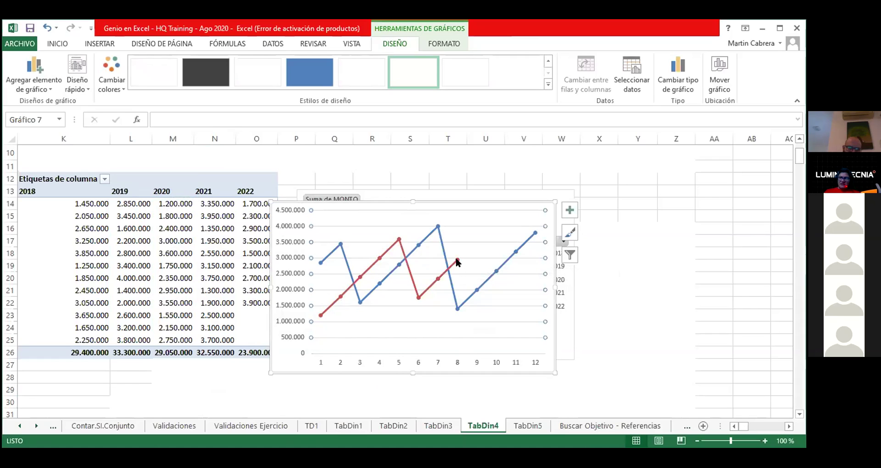
pyautogui.moveTo(457, 262)
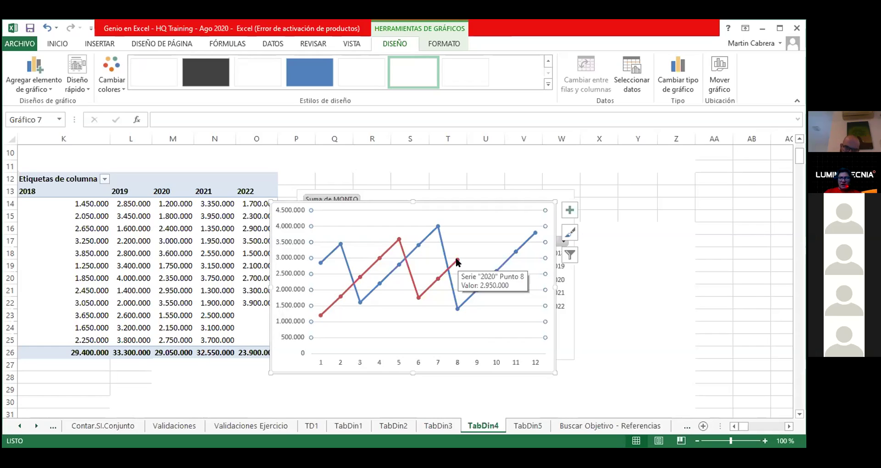
# Step: Turn on data labels for both the 2019 and 2020 lines
pyautogui.click(570, 211)
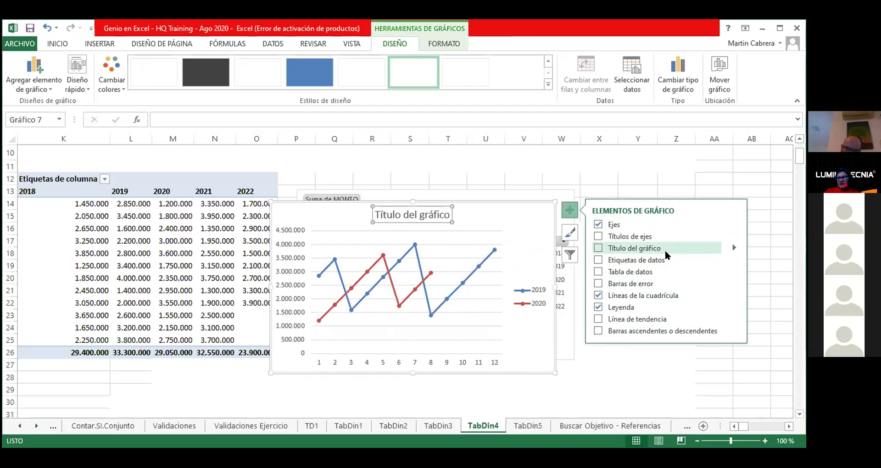
pyautogui.click(598, 260)
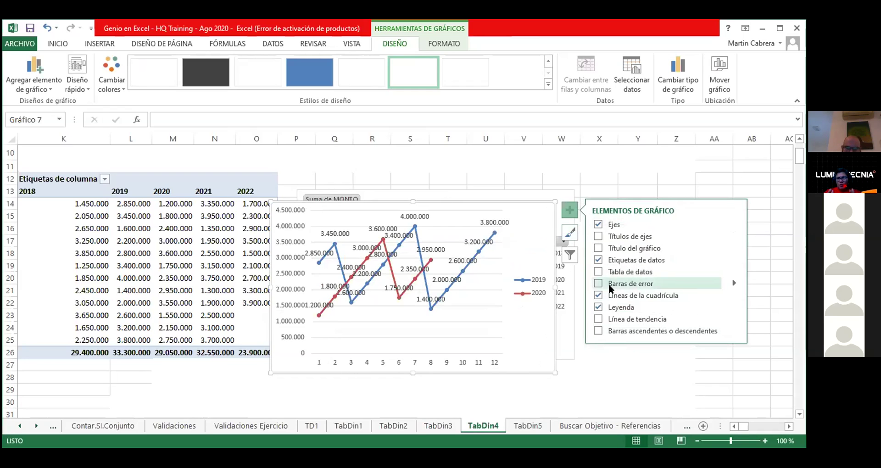
pyautogui.click(596, 256)
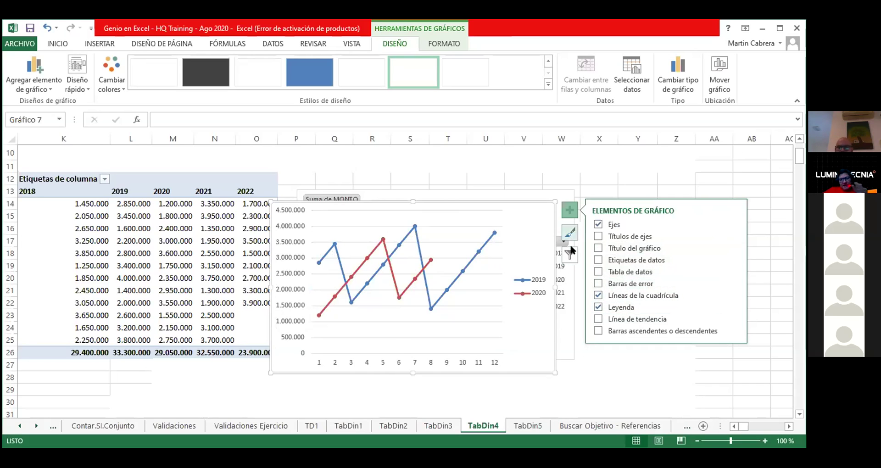
pyautogui.click(598, 259)
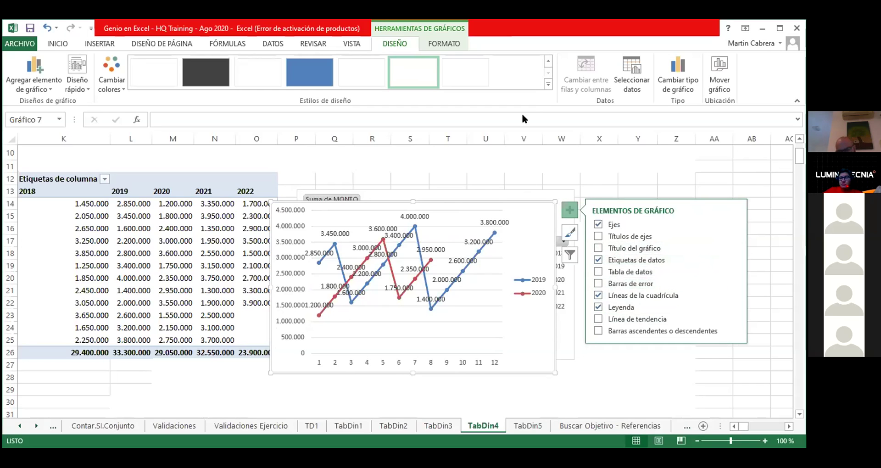
# Step: Select the 2020 labels and the 2.950.000 label, then the 2019 labels and 2020 line
pyautogui.click(432, 249)
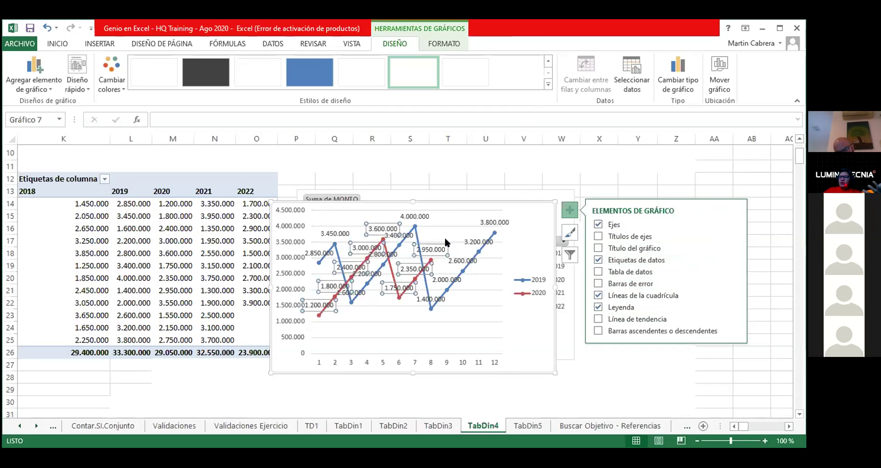
pyautogui.click(430, 248)
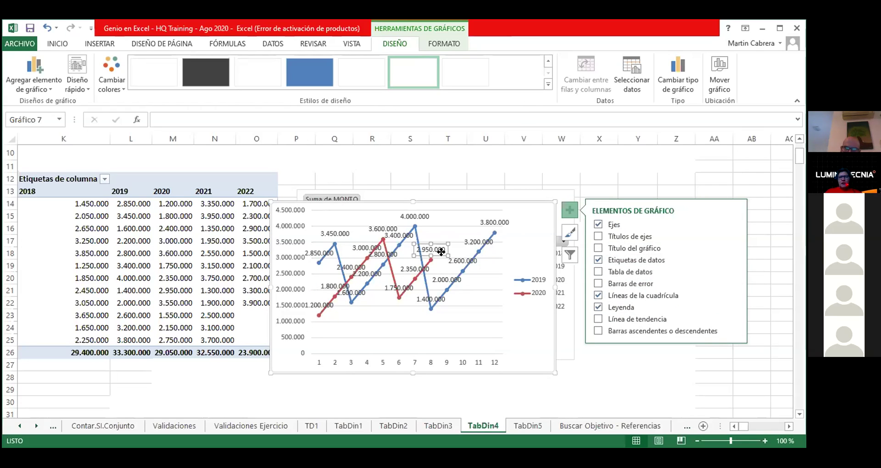
pyautogui.click(440, 251)
pyautogui.click(440, 252)
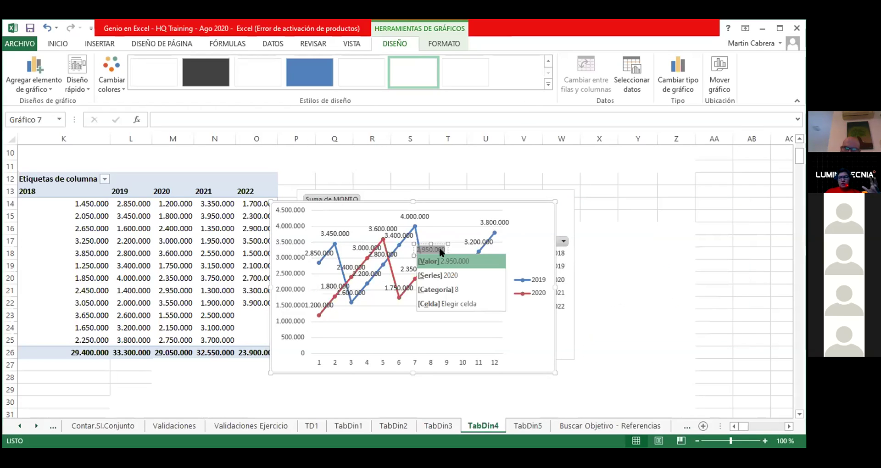
pyautogui.click(463, 314)
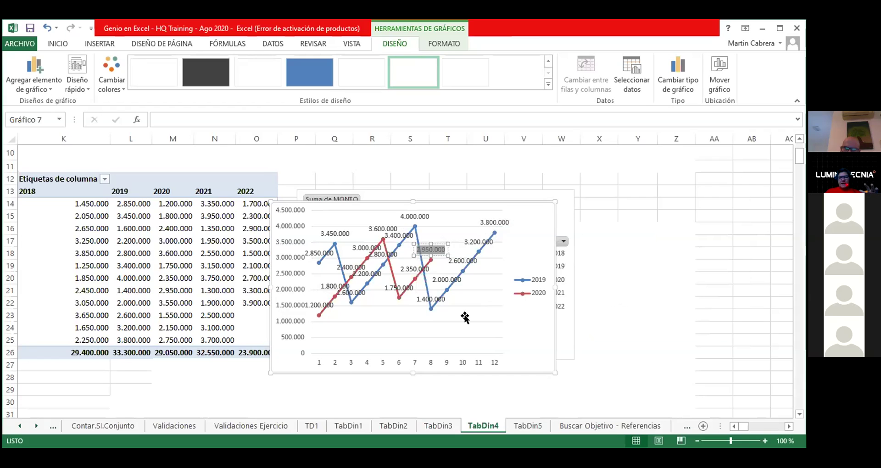
pyautogui.click(380, 248)
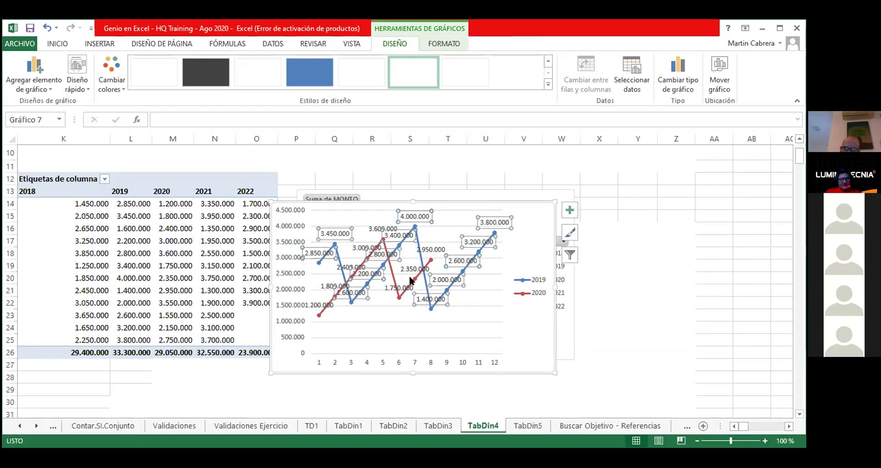
pyautogui.click(410, 279)
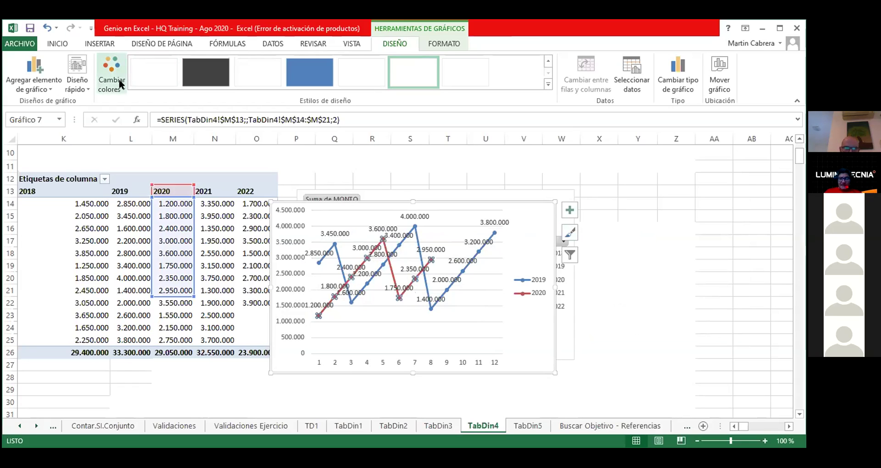
# Step: Set the 2020 data labels' font colour to red and the 2019 labels' to blue
pyautogui.click(60, 37)
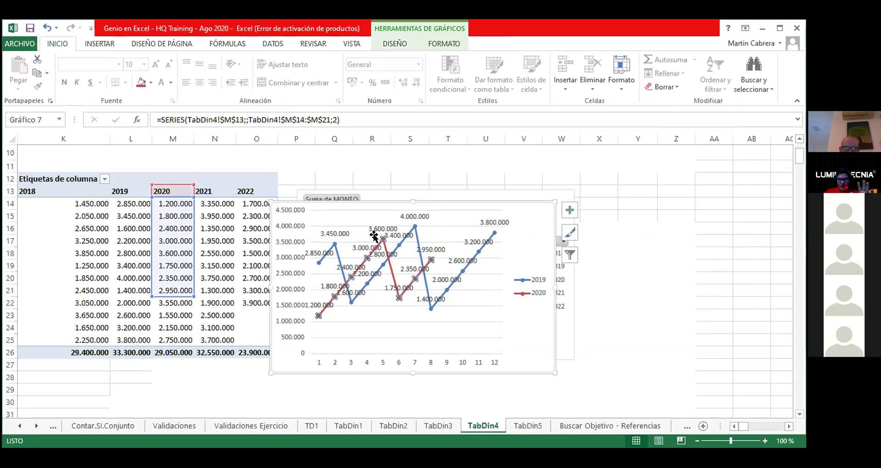
pyautogui.click(434, 246)
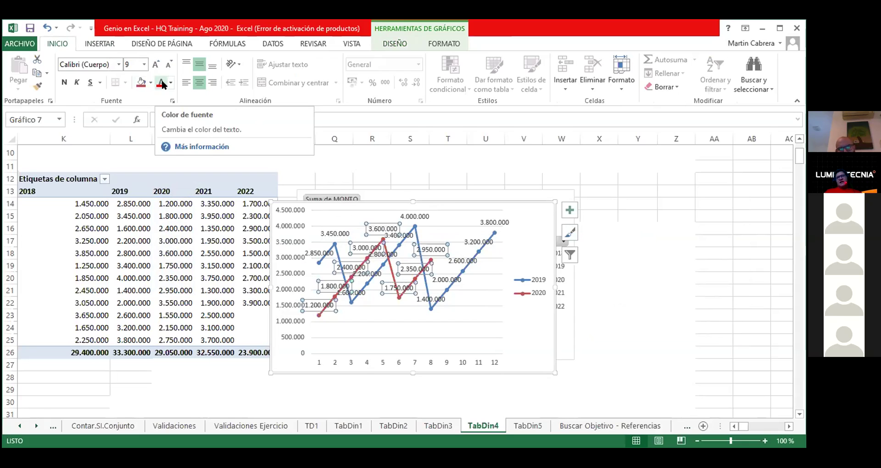
pyautogui.click(161, 83)
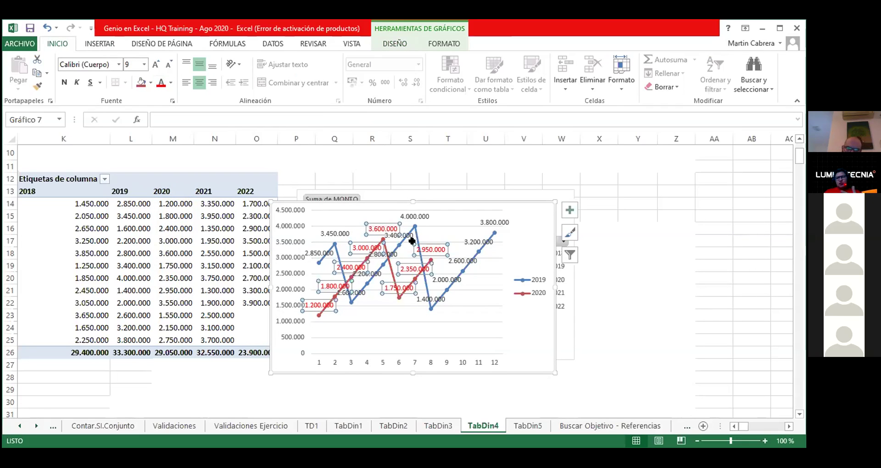
pyautogui.click(415, 216)
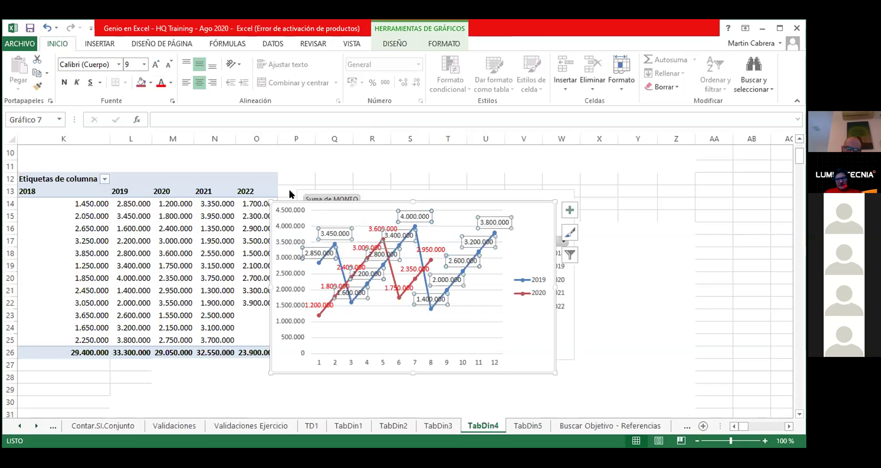
pyautogui.click(170, 83)
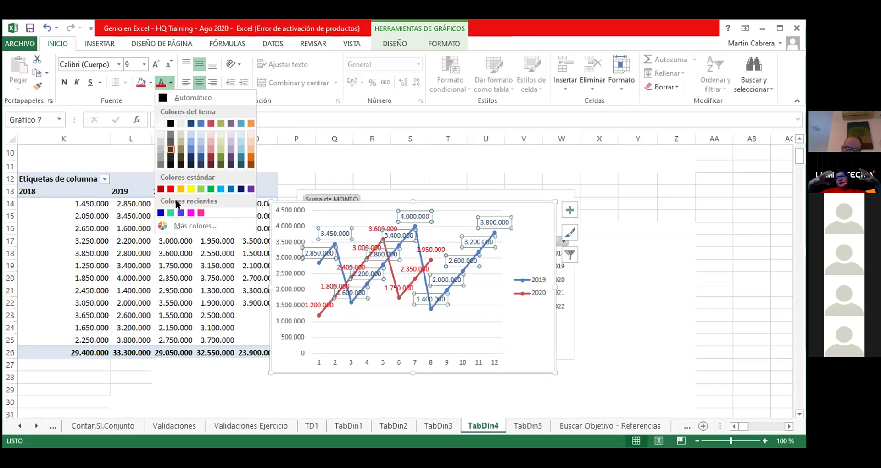
pyautogui.click(161, 212)
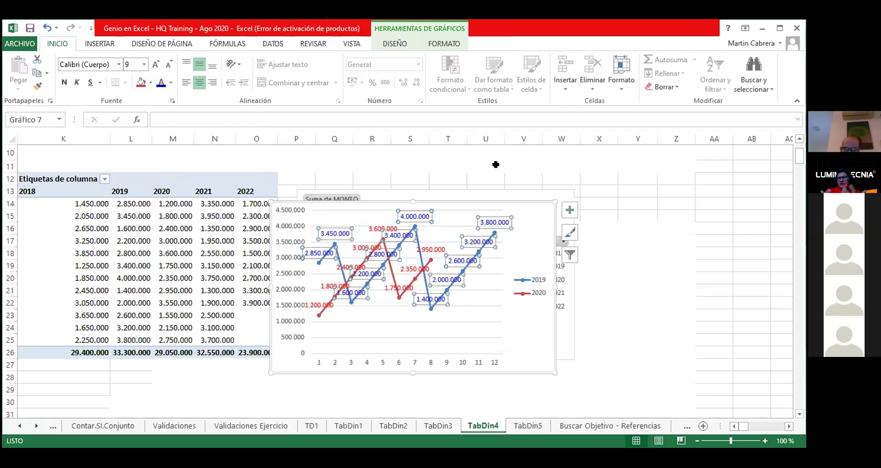
pyautogui.click(528, 216)
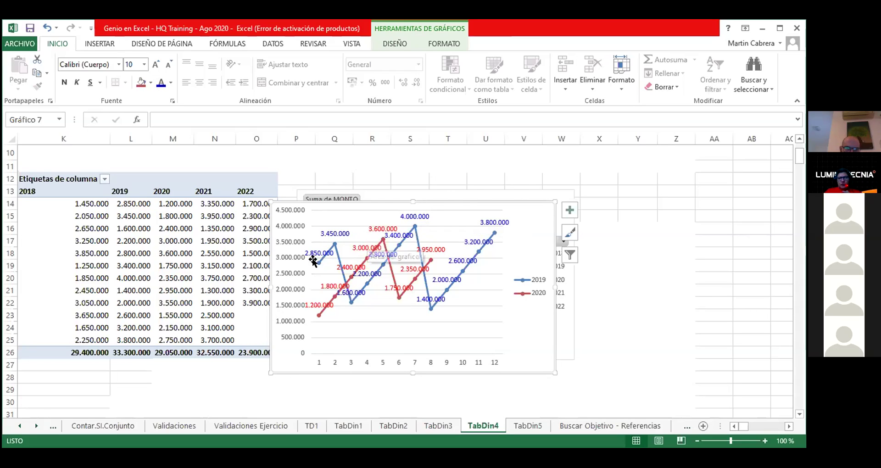
# Step: Open Dar formato al eje for the vertical axis and expand its display units list (Ninguno)
pyautogui.click(289, 240)
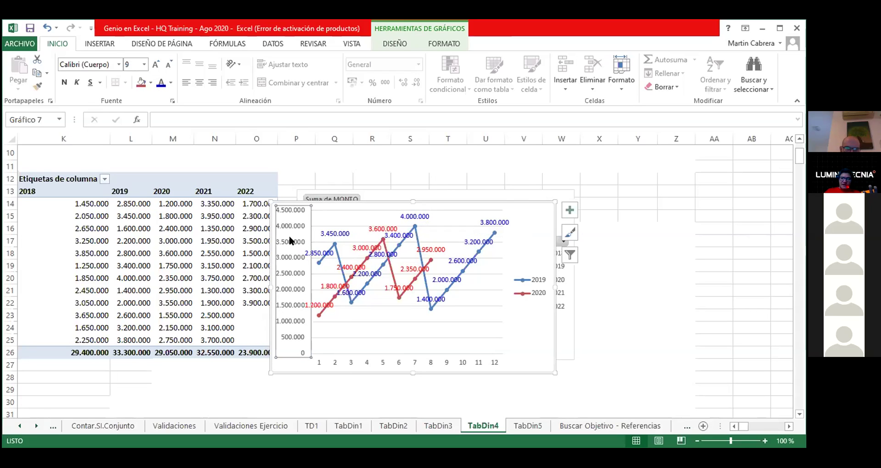
pyautogui.rightClick(290, 240)
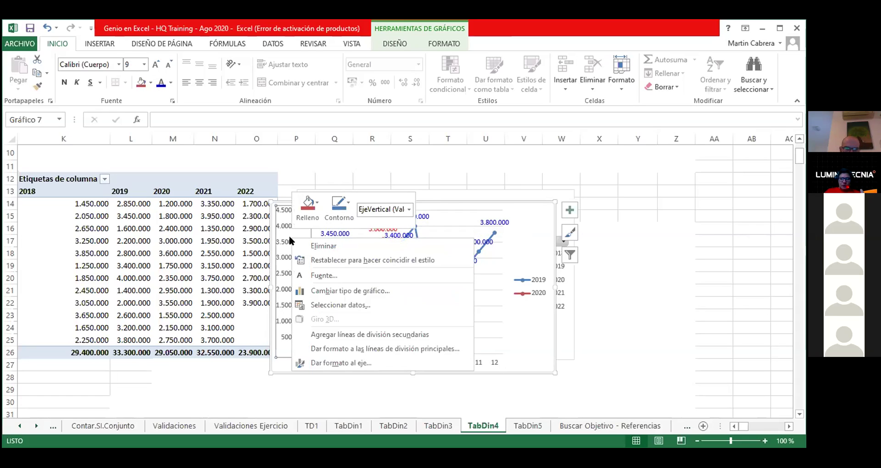
pyautogui.click(372, 361)
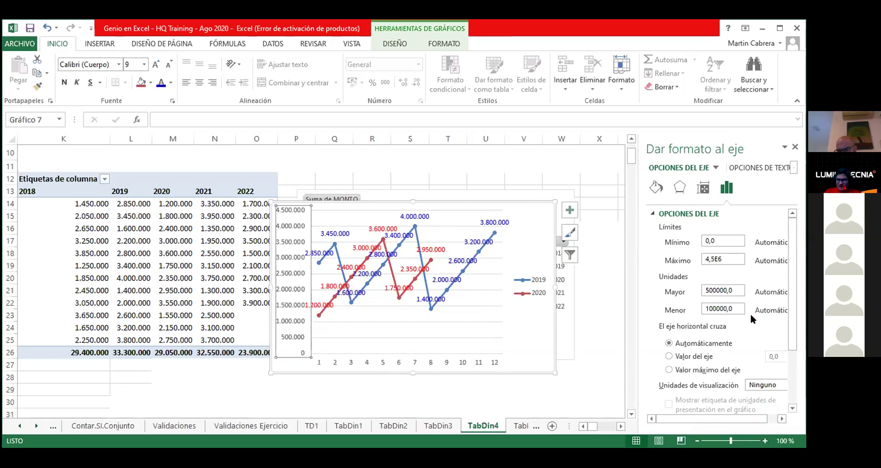
pyautogui.doubleClick(769, 385)
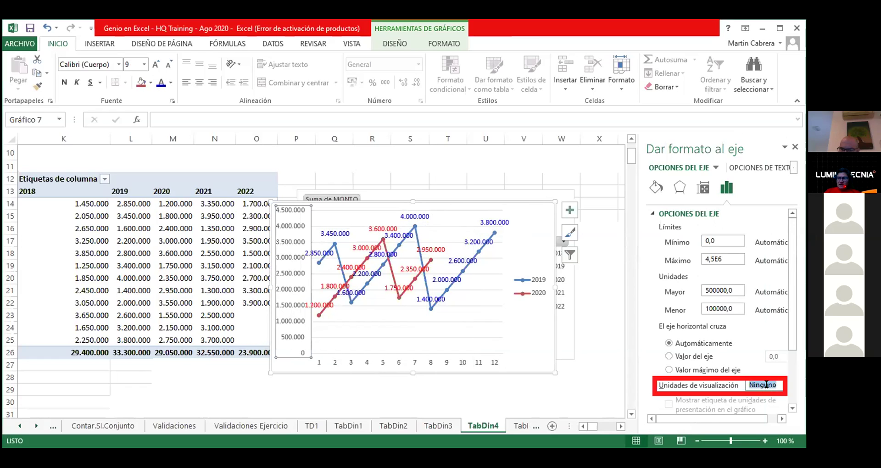
pyautogui.click(784, 385)
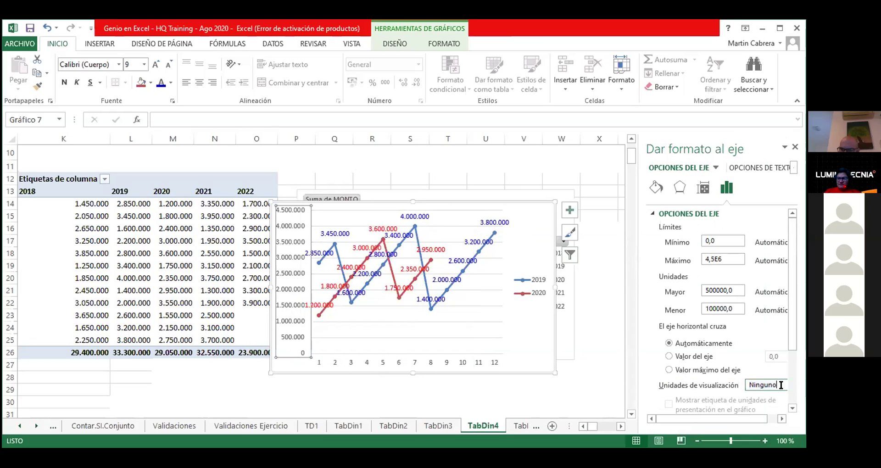
pyautogui.doubleClick(770, 384)
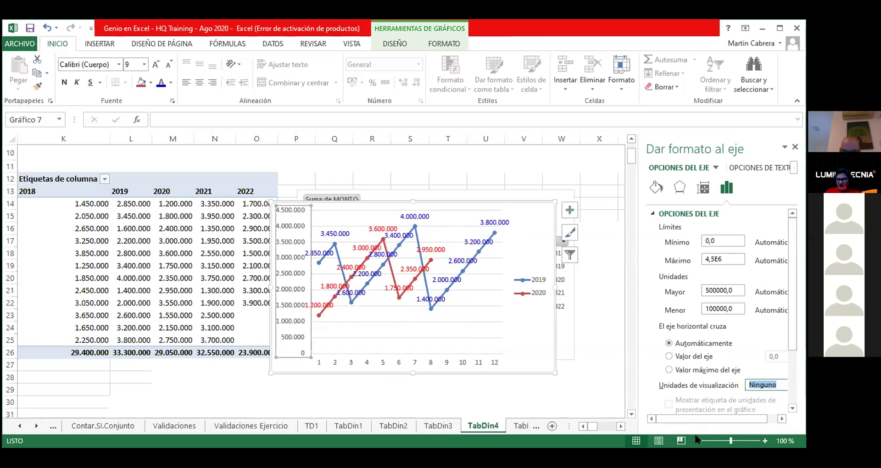
pyautogui.moveTo(705, 417); pyautogui.dragTo(719, 417)
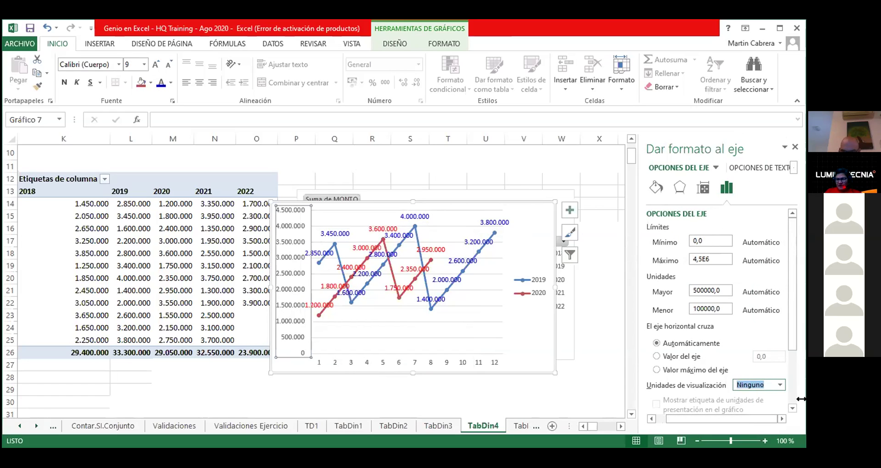
pyautogui.click(780, 386)
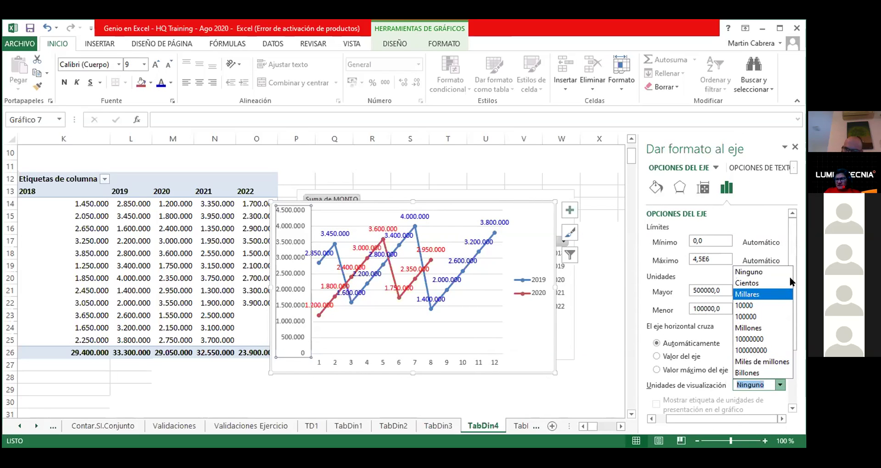
# Step: Set the vertical axis display units to Millones
pyautogui.click(772, 326)
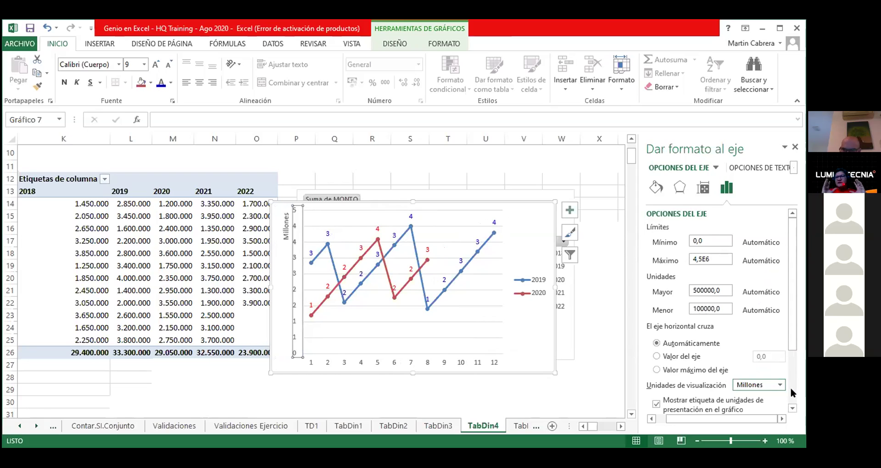
pyautogui.scroll(-1, 788, 386)
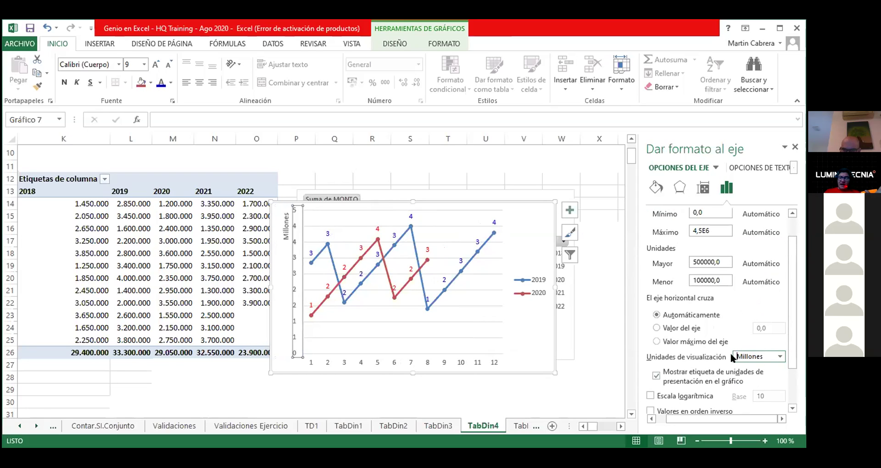
pyautogui.click(781, 356)
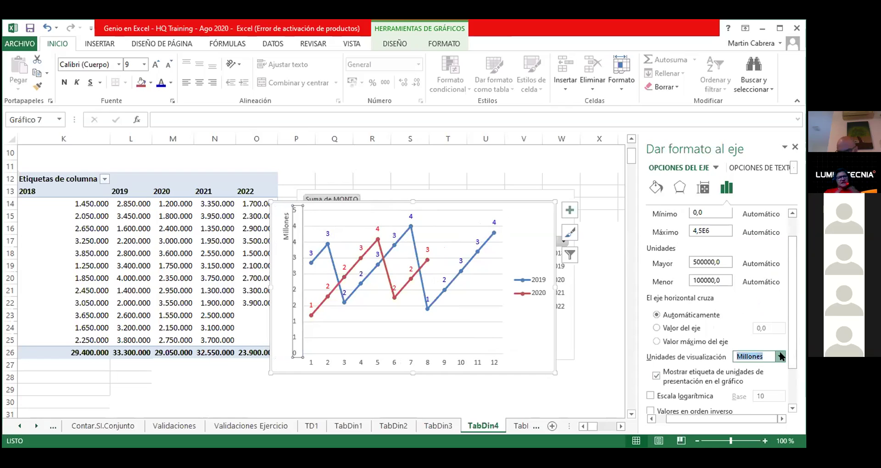
pyautogui.click(780, 356)
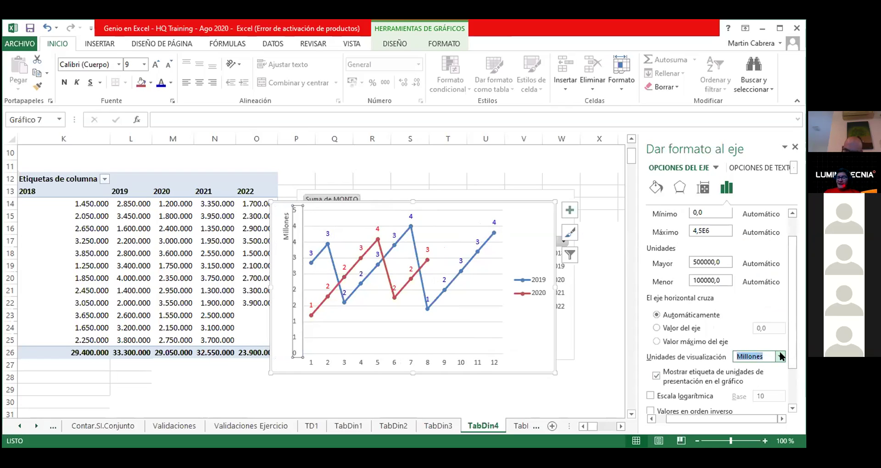
pyautogui.scroll(-1, 769, 353)
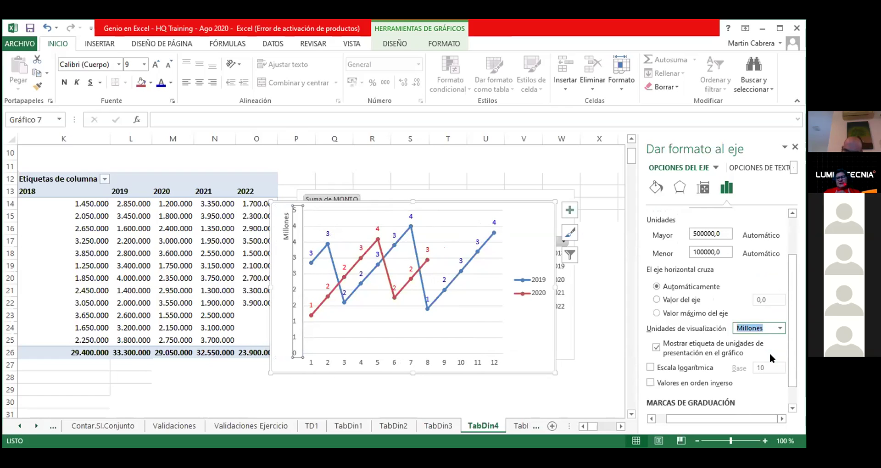
pyautogui.scroll(-1, 769, 353)
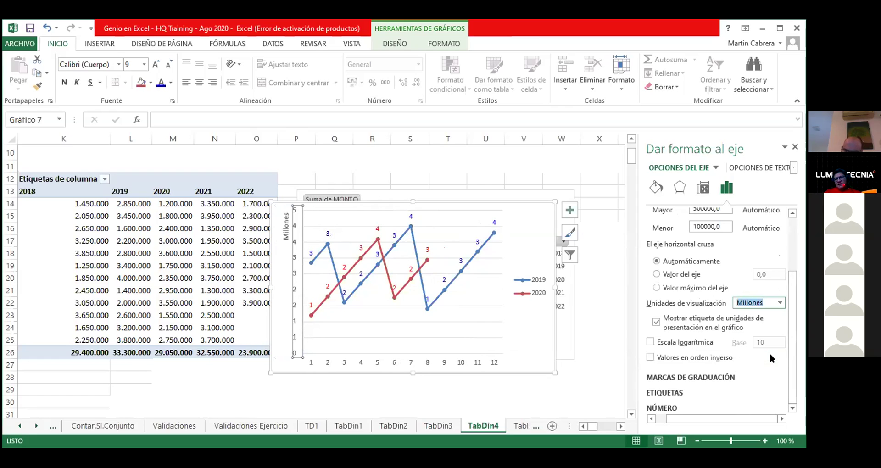
pyautogui.scroll(2, 769, 353)
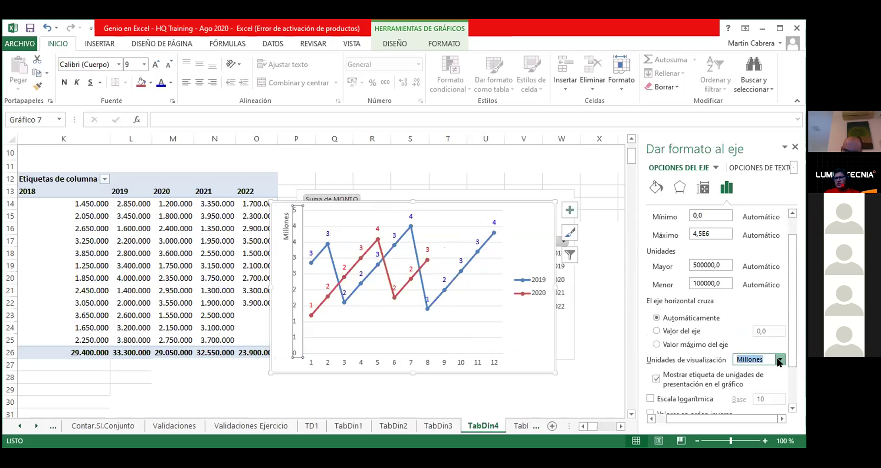
# Step: Try 10000 display units, return to Ninguno, and select the 2.950.000 label alone
pyautogui.click(778, 360)
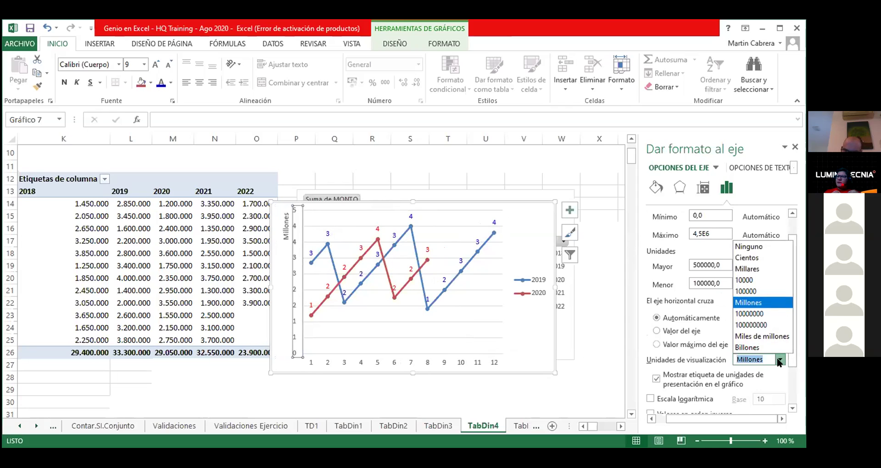
pyautogui.click(769, 280)
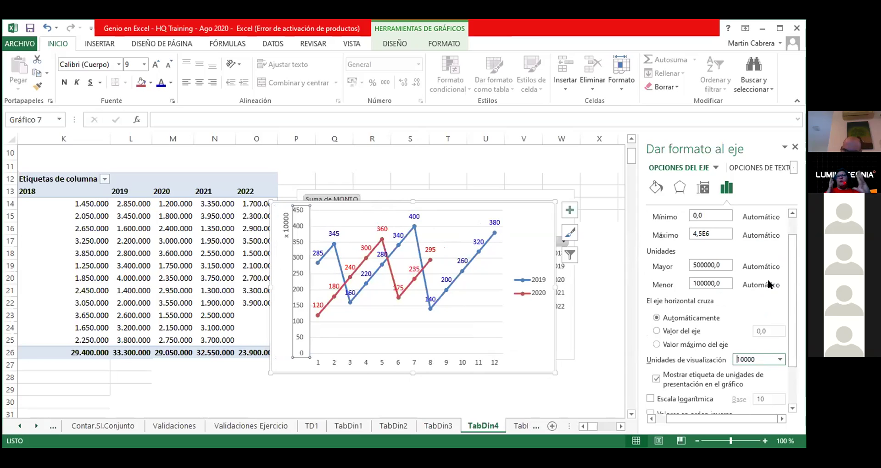
pyautogui.click(779, 359)
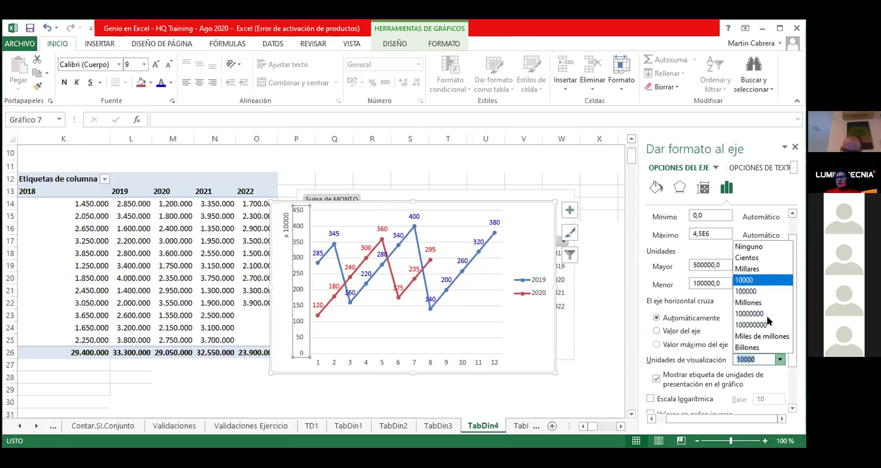
pyautogui.click(764, 247)
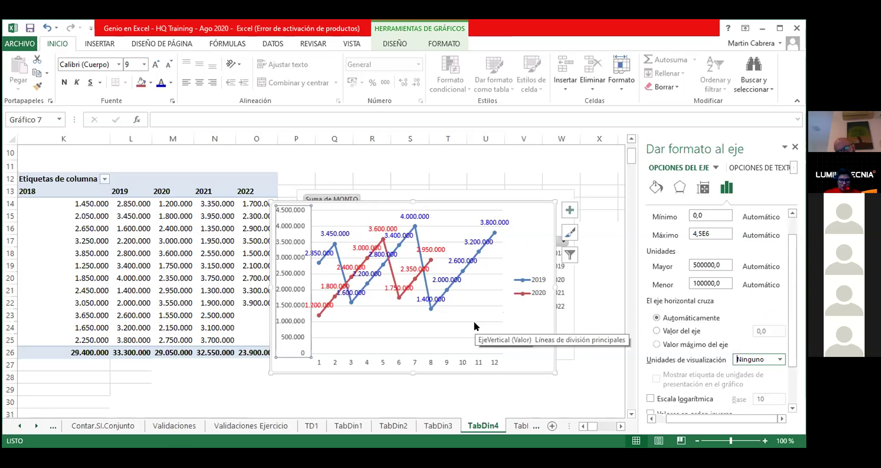
pyautogui.click(424, 248)
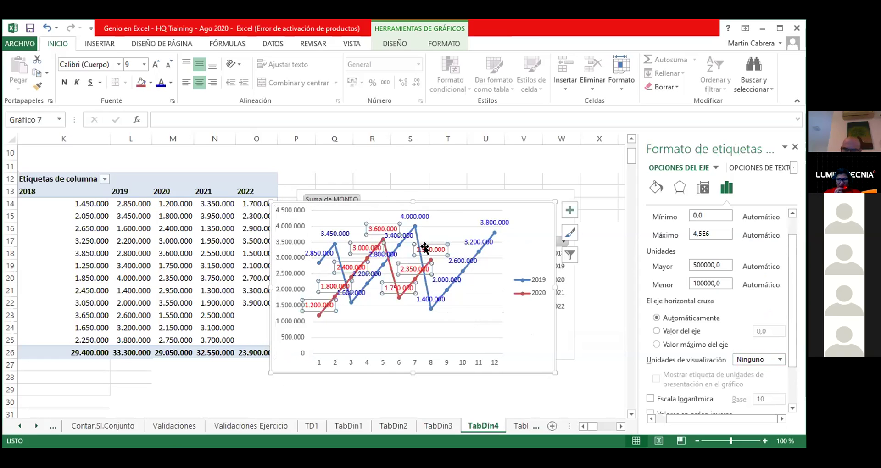
pyautogui.click(425, 248)
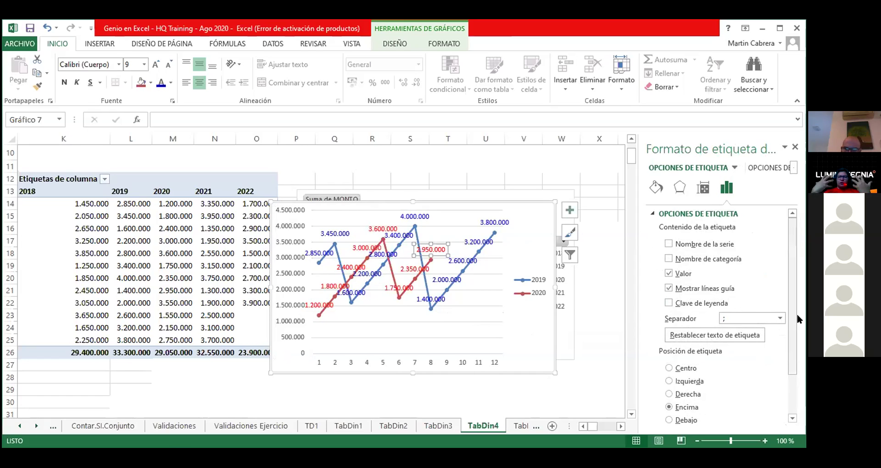
# Step: Give the 2.950.000 label a yellow fill and bold dark grey text
pyautogui.click(149, 81)
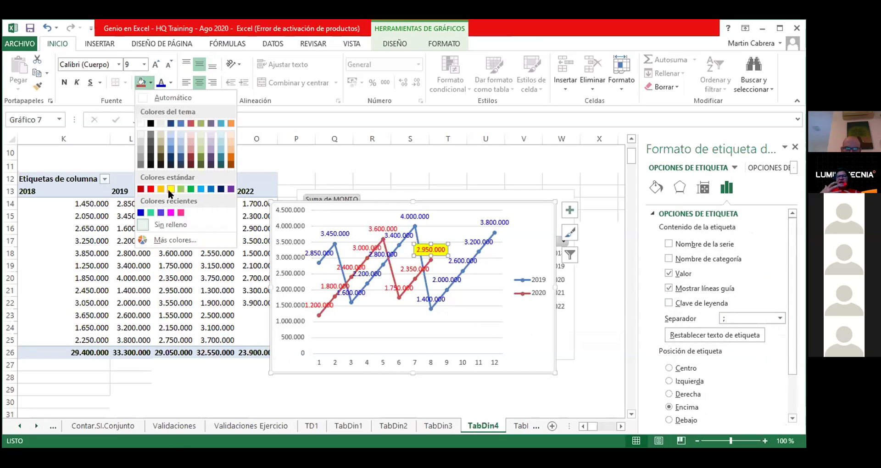
pyautogui.click(168, 189)
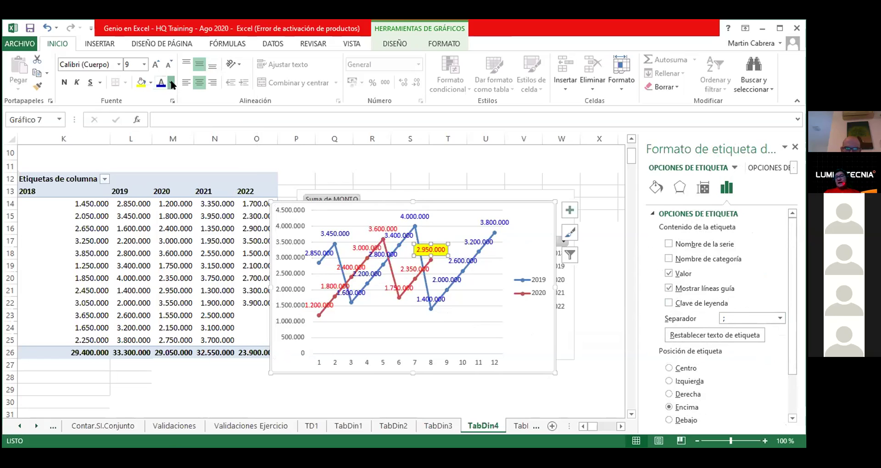
pyautogui.click(172, 83)
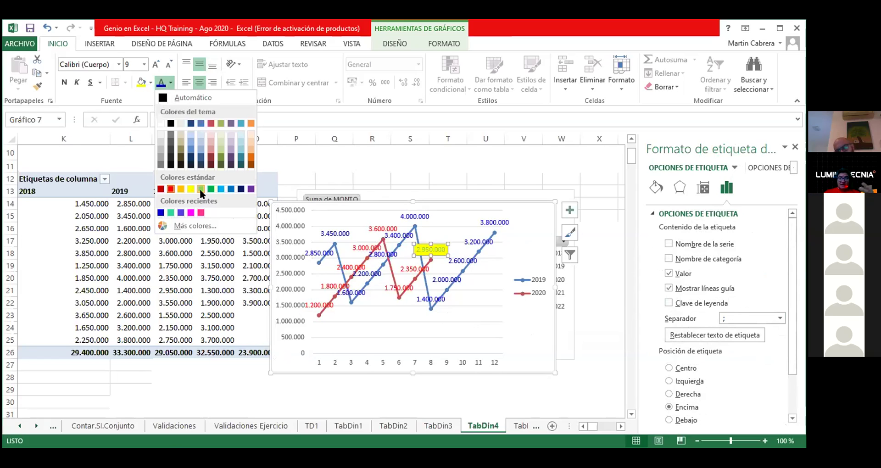
pyautogui.click(199, 189)
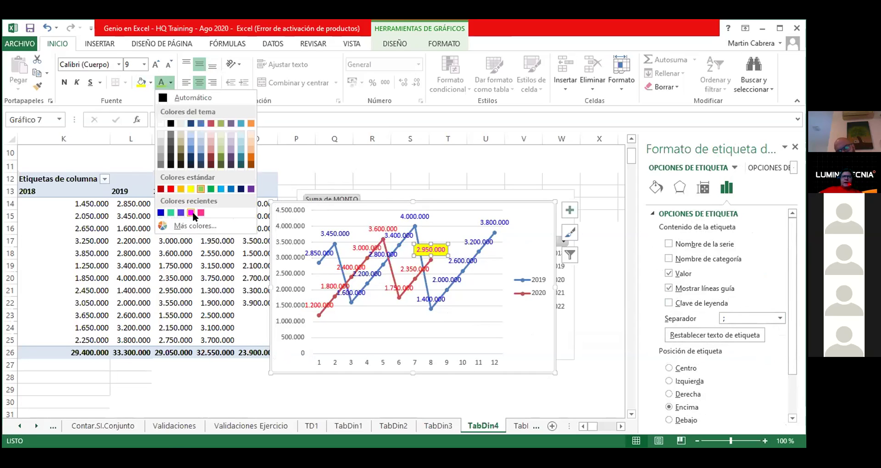
pyautogui.click(171, 159)
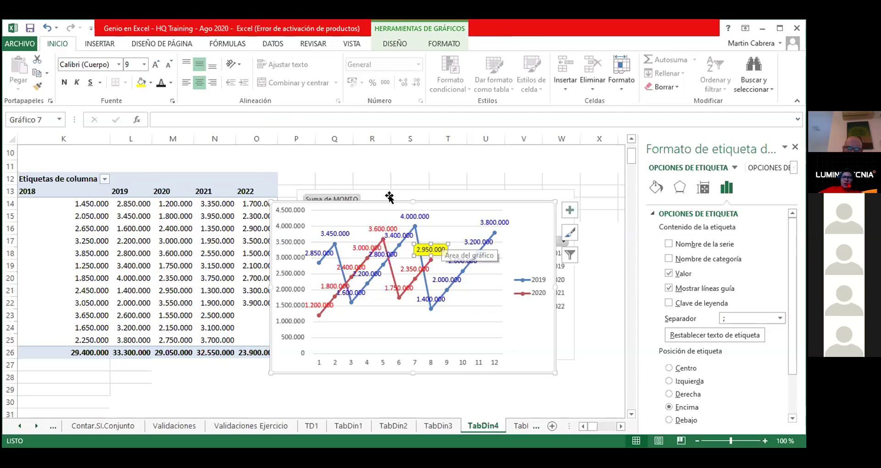
pyautogui.click(64, 83)
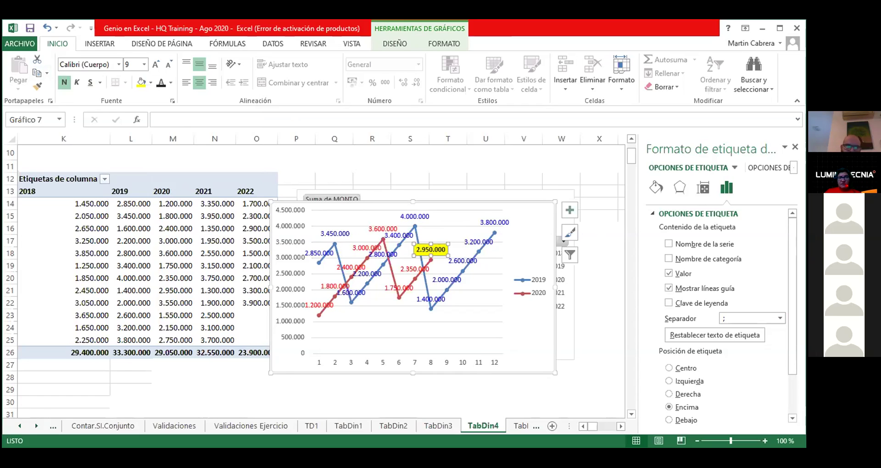
pyautogui.click(111, 44)
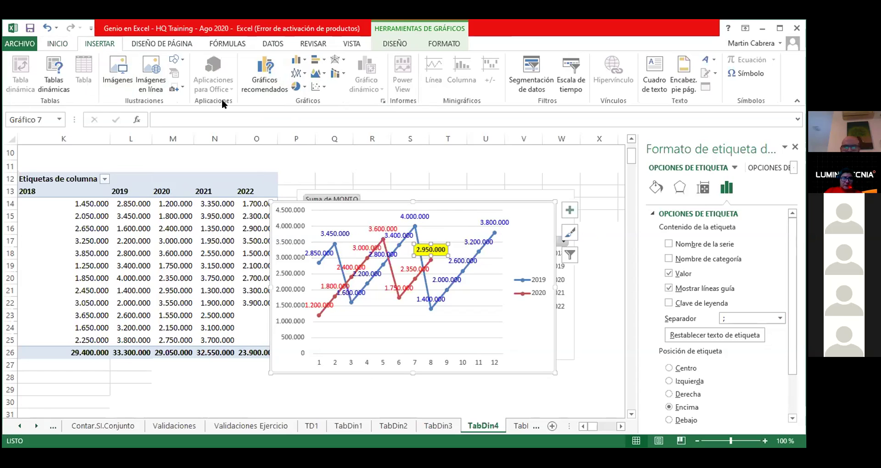
# Step: Draw a small block arrow beside the 4.000.000 peak, just above the 2.950.000 label
pyautogui.click(182, 61)
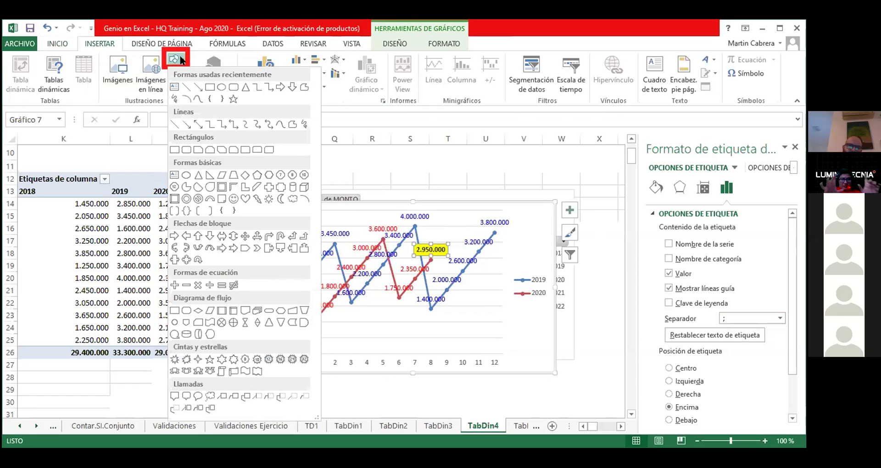
pyautogui.click(280, 88)
pyautogui.moveTo(423, 227)
pyautogui.mouseDown()
pyautogui.moveTo(440, 241)
pyautogui.moveTo(412, 235)
pyautogui.mouseUp()
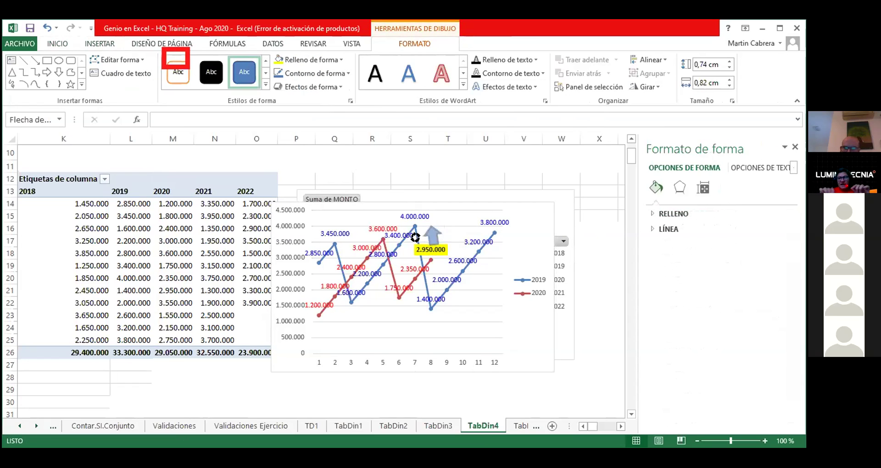
pyautogui.moveTo(429, 229); pyautogui.dragTo(431, 223)
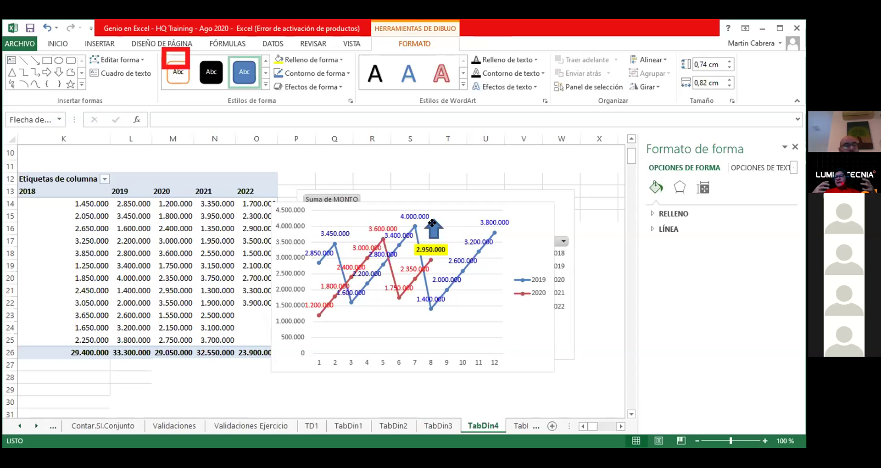
pyautogui.moveTo(431, 223); pyautogui.dragTo(433, 225)
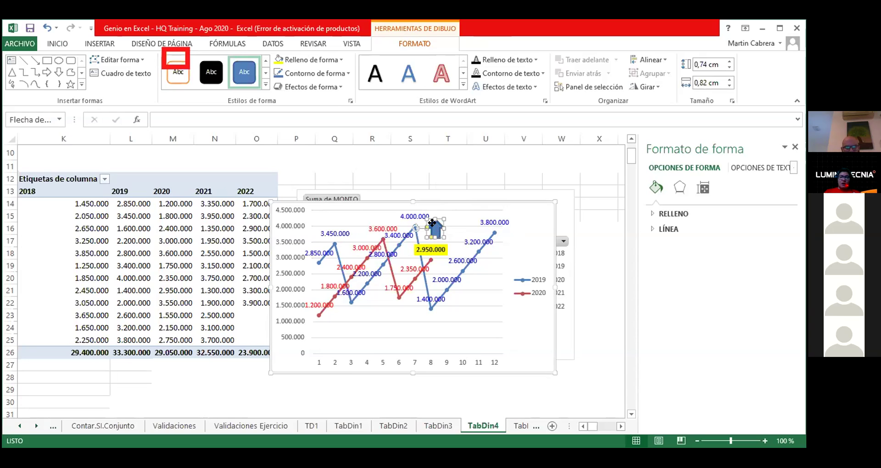
pyautogui.moveTo(431, 223); pyautogui.dragTo(427, 224)
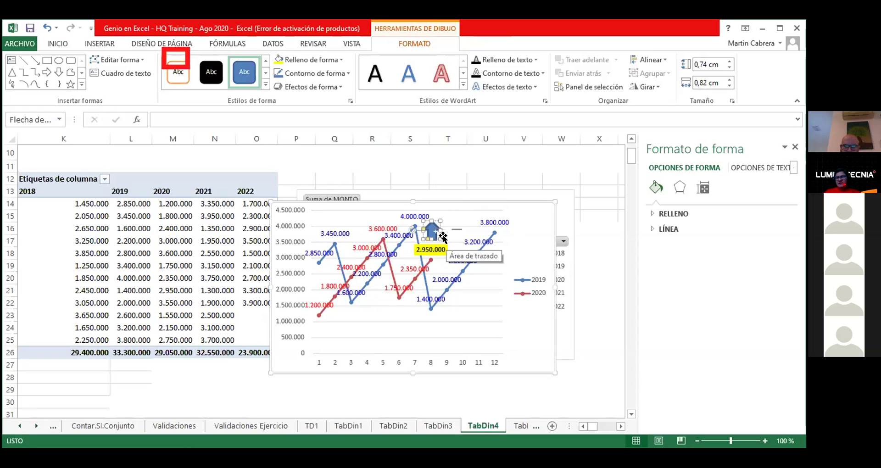
pyautogui.click(409, 389)
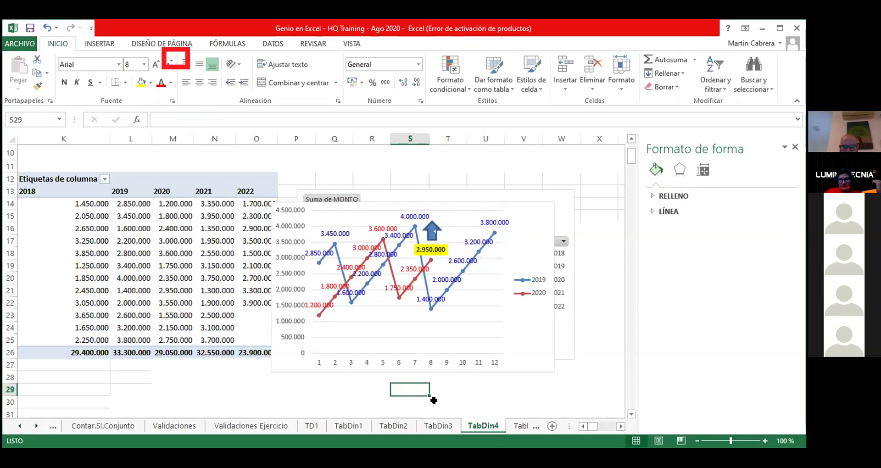
# Step: Enter 1400000 in S29 and 2950000 in T29
pyautogui.write('14')
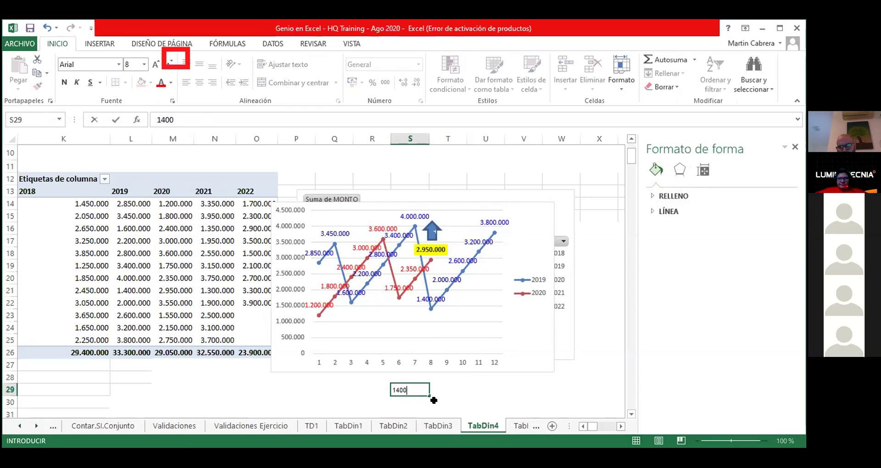
pyautogui.write('000')
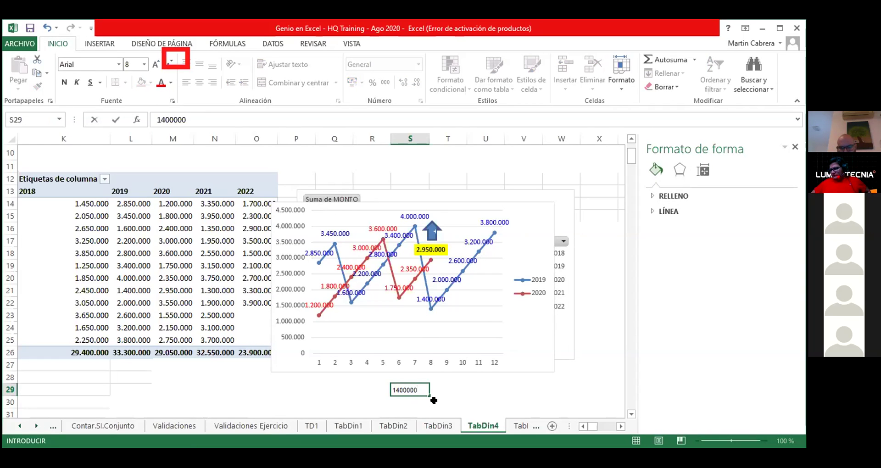
pyautogui.press('Return')
pyautogui.click(451, 386)
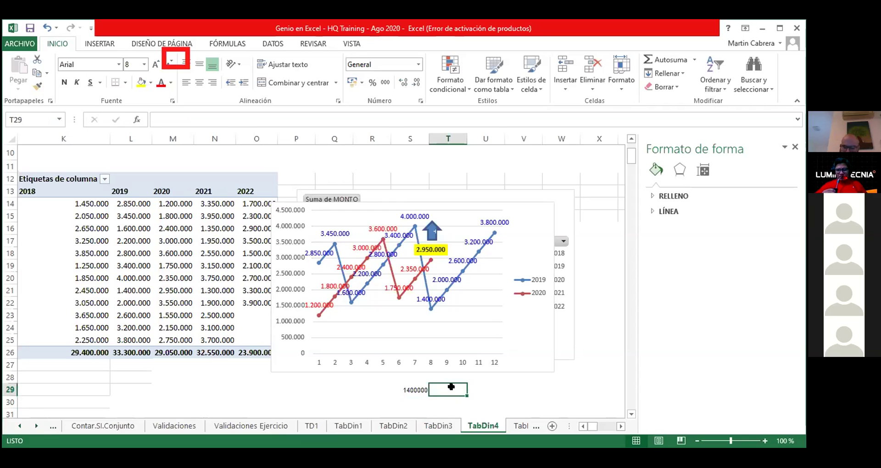
pyautogui.write('2950000')
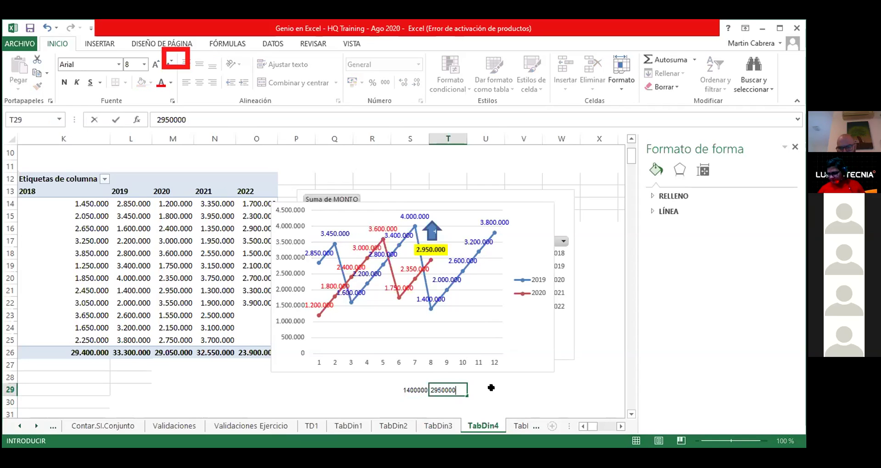
pyautogui.click(491, 387)
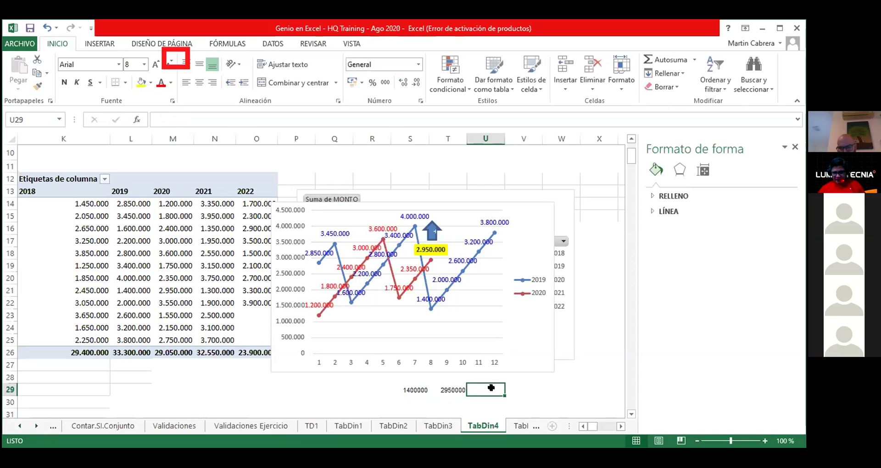
# Step: Compute =+S29/T29 in U29, format it as a percentage (47%), and copy it
pyautogui.write('+')
pyautogui.click(428, 385)
pyautogui.write('/')
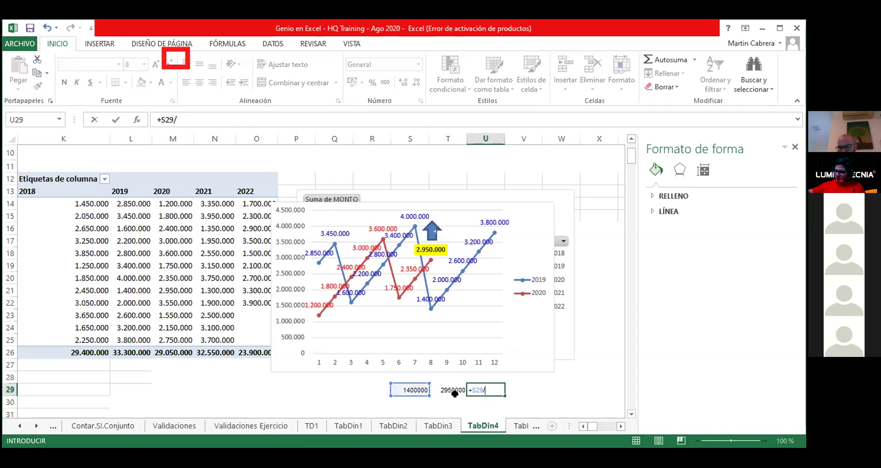
pyautogui.click(451, 387)
pyautogui.press('Return')
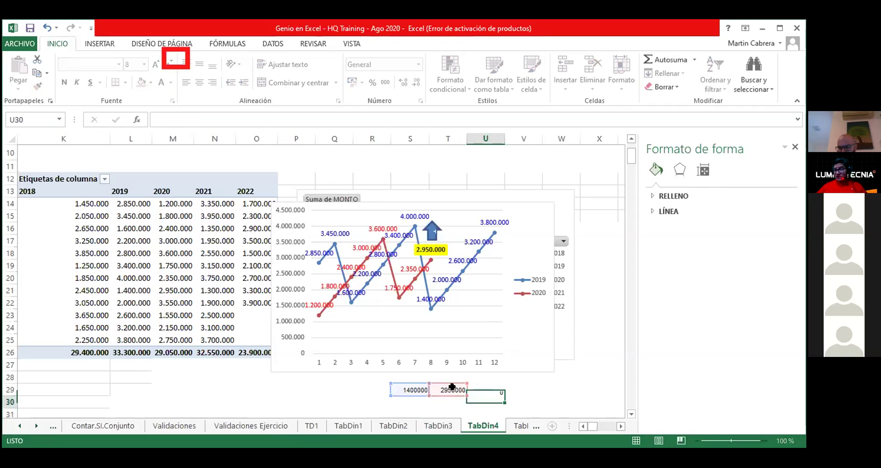
pyautogui.click(454, 391)
pyautogui.rightClick(454, 393)
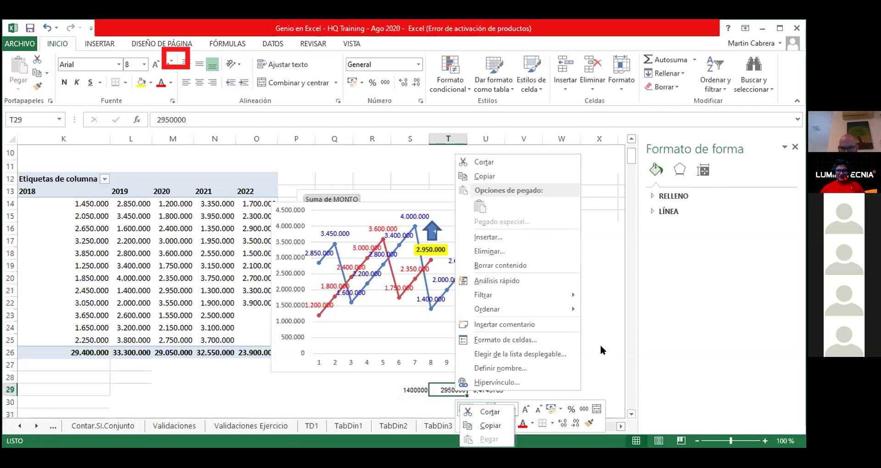
pyautogui.press('Escape')
pyautogui.press('Right')
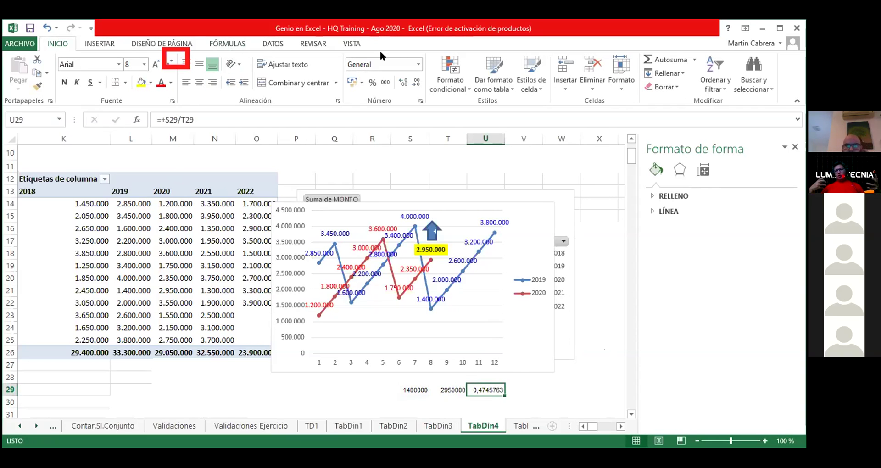
pyautogui.click(372, 83)
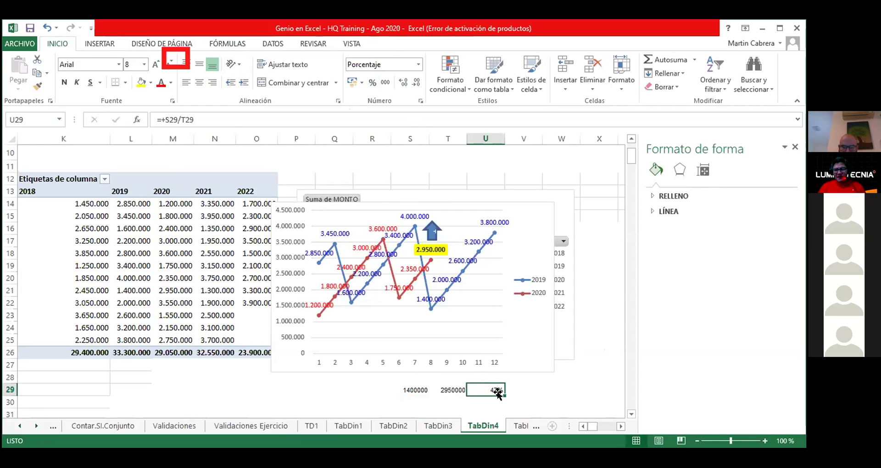
pyautogui.hotkey('ctrl', 'c')
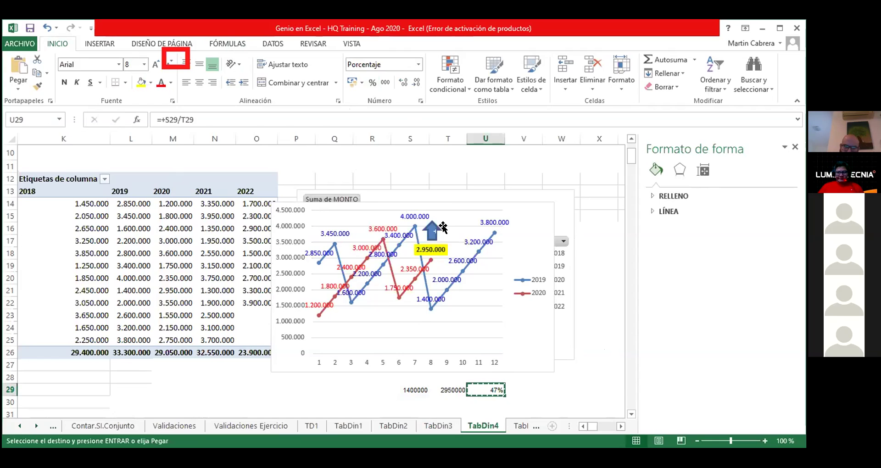
# Step: Enlarge the arrow shape up and to the right on the chart
pyautogui.click(432, 232)
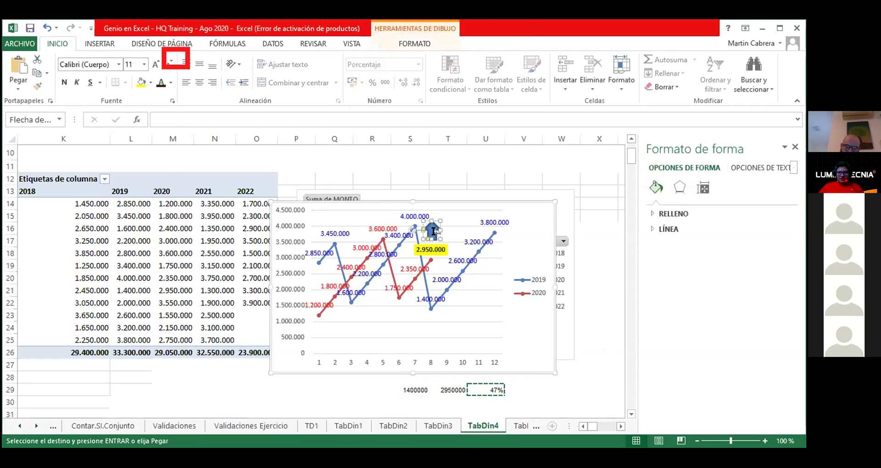
pyautogui.click(432, 227)
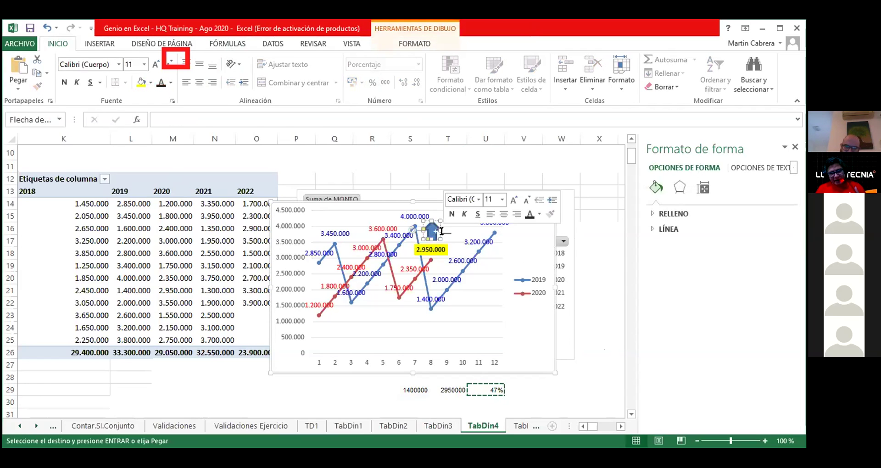
pyautogui.click(427, 226)
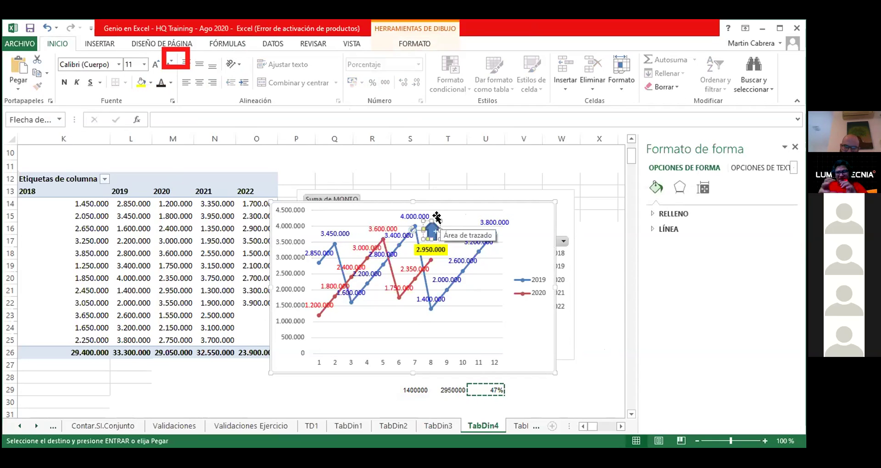
pyautogui.moveTo(436, 216); pyautogui.dragTo(479, 203)
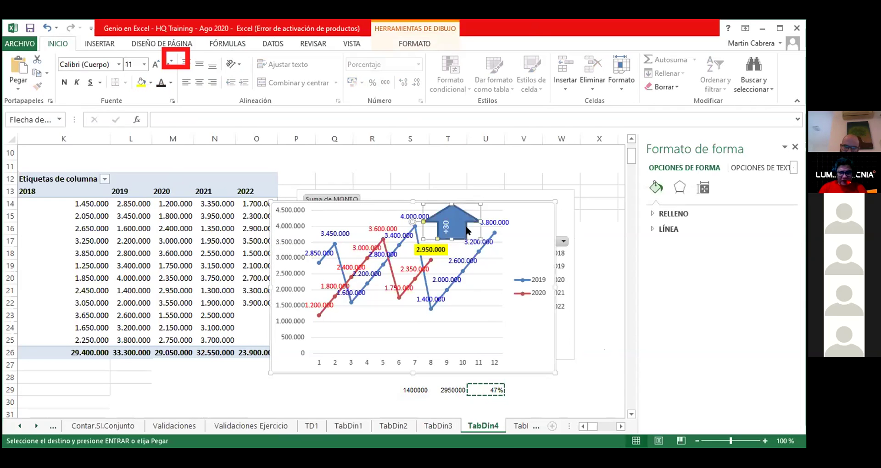
pyautogui.click(445, 223)
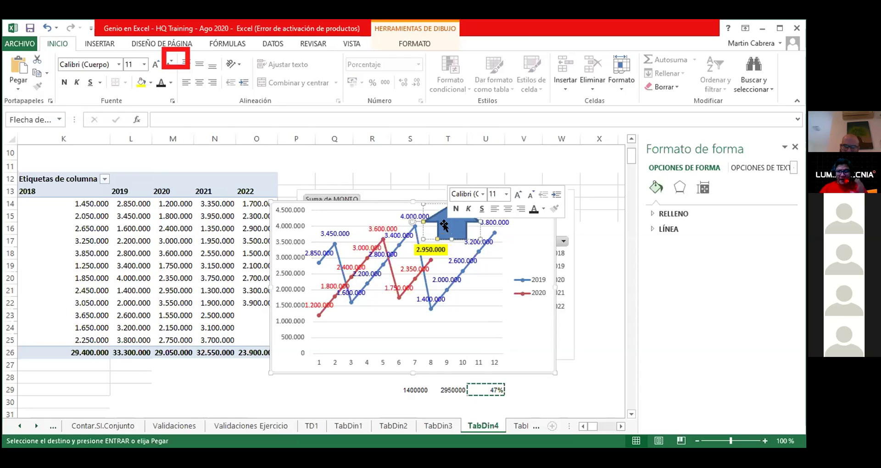
# Step: Copy the 47% from U29, paste it onto the chart, then undo the resulting Series3
pyautogui.click(498, 387)
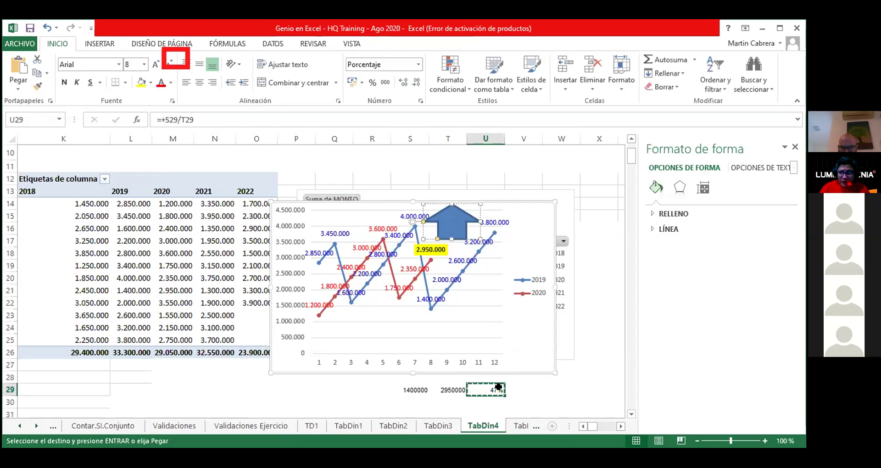
pyautogui.doubleClick(498, 387)
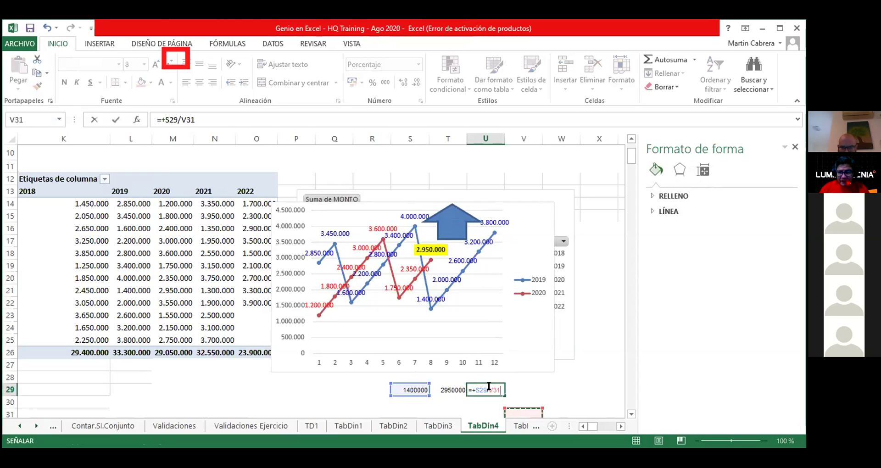
pyautogui.press('Escape')
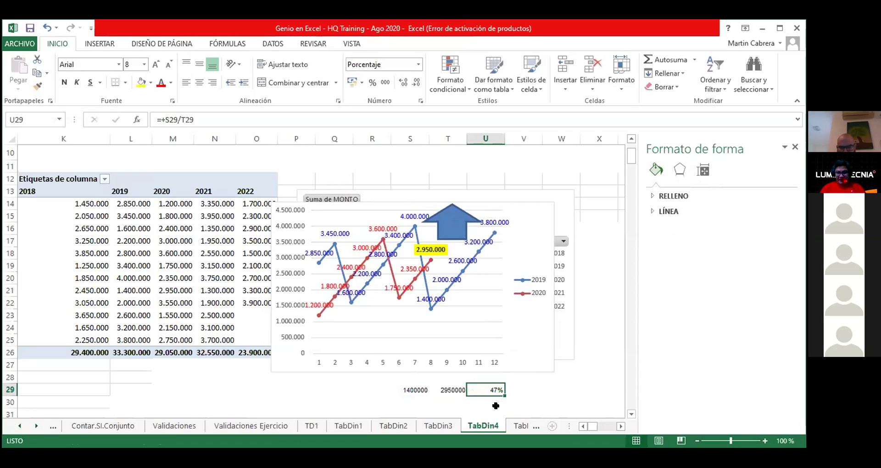
pyautogui.hotkey('ctrl', 'c')
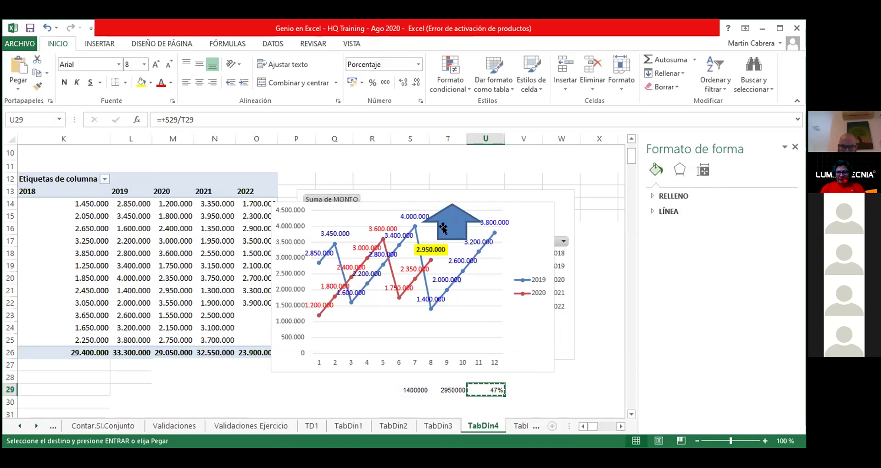
pyautogui.click(445, 228)
pyautogui.hotkey('ctrl', 'v')
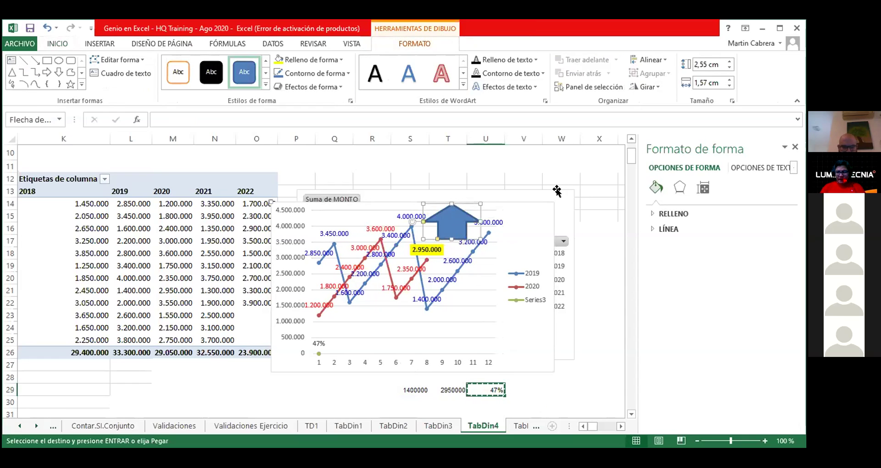
pyautogui.hotkey('ctrl', 'z')
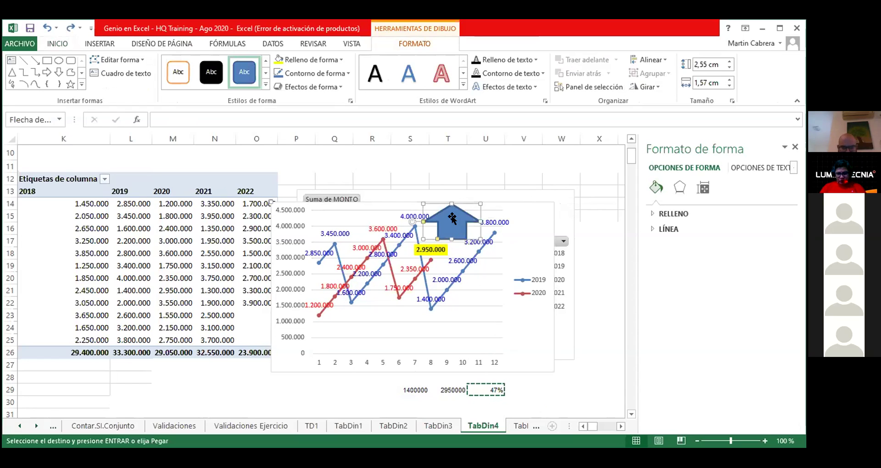
pyautogui.hotkey('ctrl', 'v')
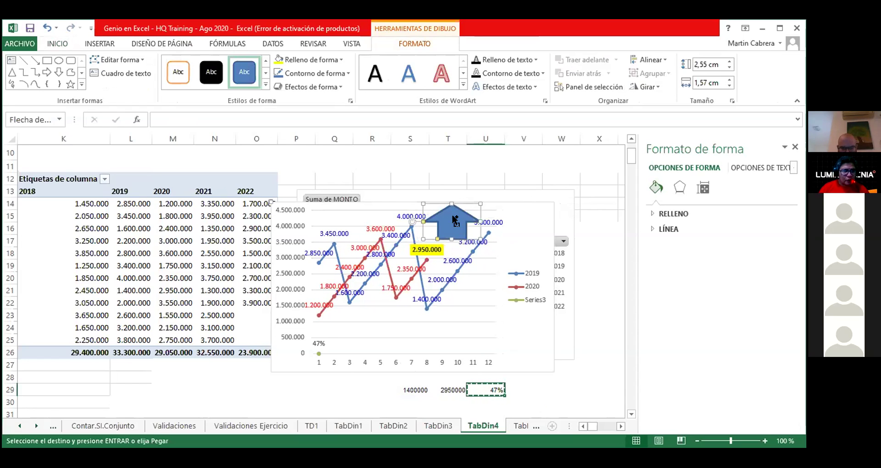
pyautogui.hotkey('ctrl', 'z')
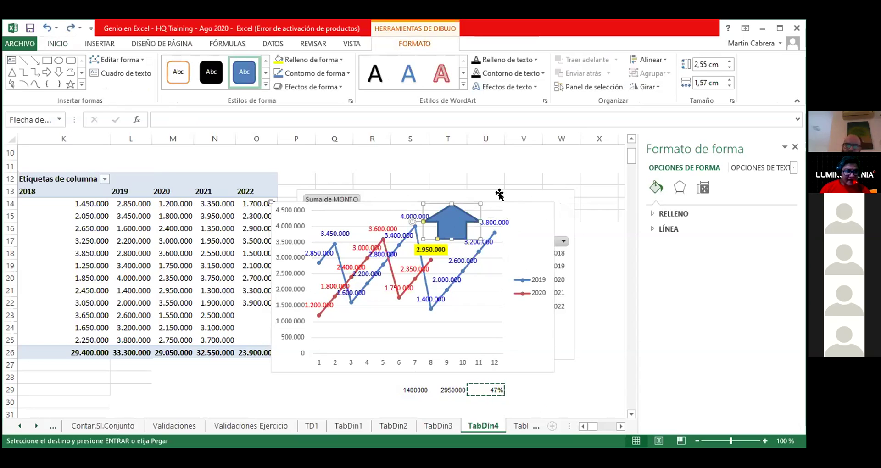
# Step: Insert first-style WordArt on the chart and delete its placeholder text
pyautogui.click(92, 44)
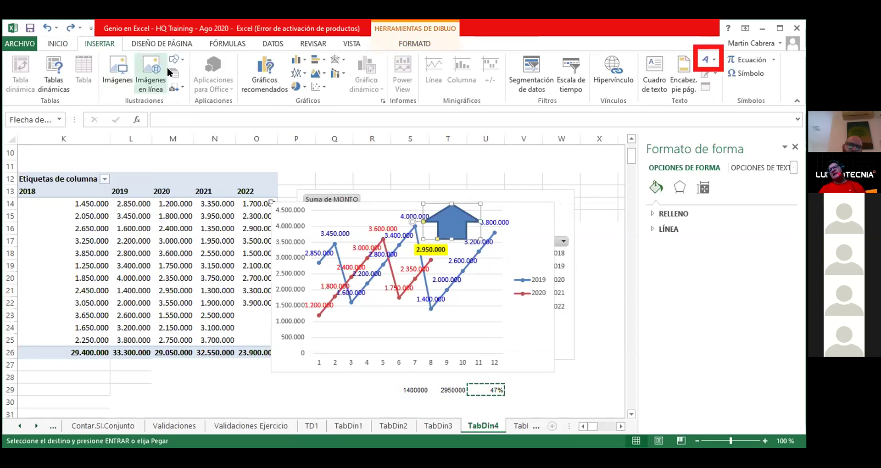
pyautogui.click(713, 62)
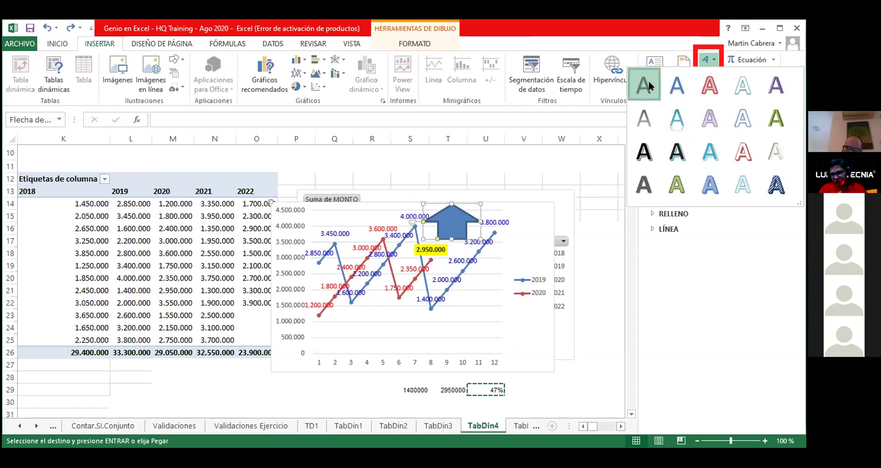
pyautogui.click(648, 81)
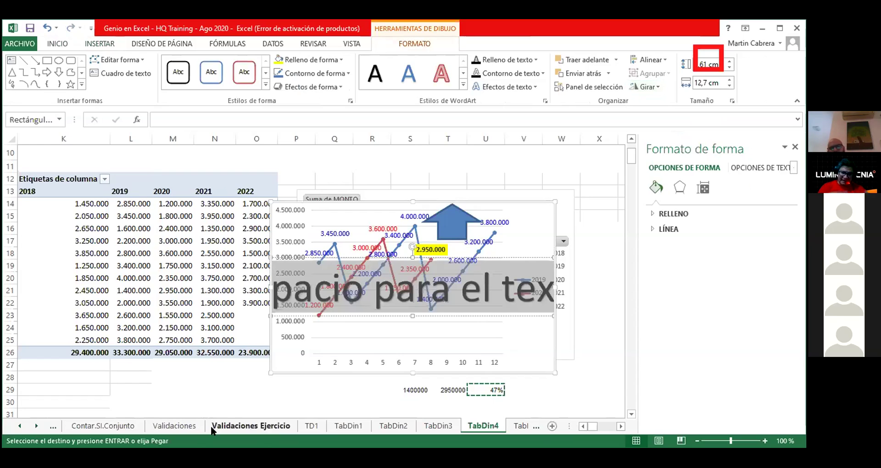
pyautogui.click(330, 293)
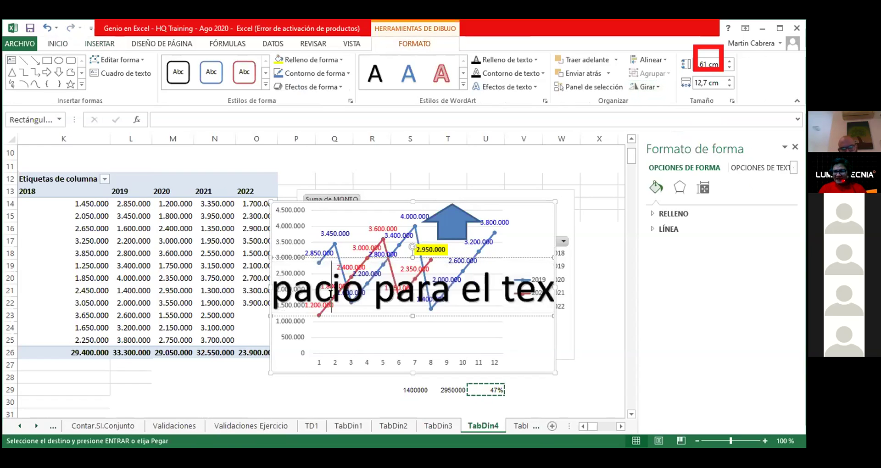
pyautogui.press('Right')
pyautogui.press('Right')
pyautogui.press('Right')
pyautogui.press('Right')
pyautogui.press('Right')
pyautogui.press('Right')
pyautogui.press('Right')
pyautogui.press('Right')
pyautogui.press('Right')
pyautogui.press('Right')
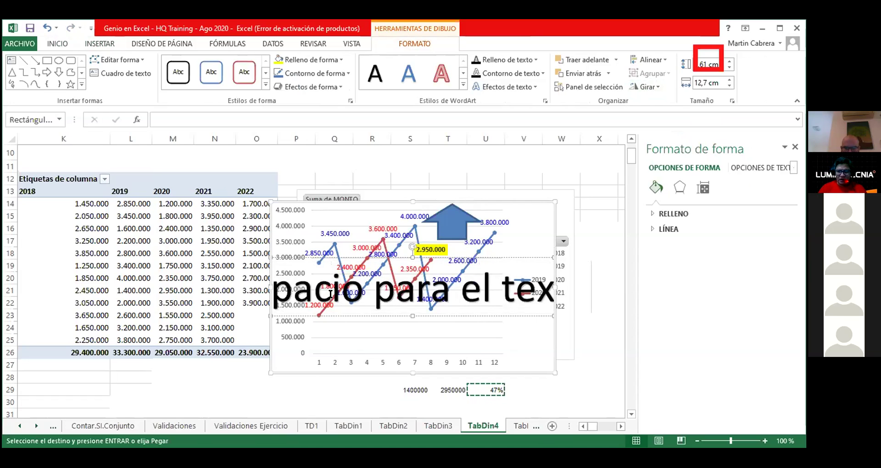
pyautogui.press('BackSpace')
pyautogui.press('BackSpace')
pyautogui.press('BackSpace')
pyautogui.press('BackSpace')
pyautogui.press('BackSpace')
pyautogui.press('BackSpace')
pyautogui.press('BackSpace')
pyautogui.press('BackSpace')
pyautogui.press('BackSpace')
pyautogui.press('BackSpace')
pyautogui.press('BackSpace')
pyautogui.press('BackSpace')
pyautogui.press('BackSpace')
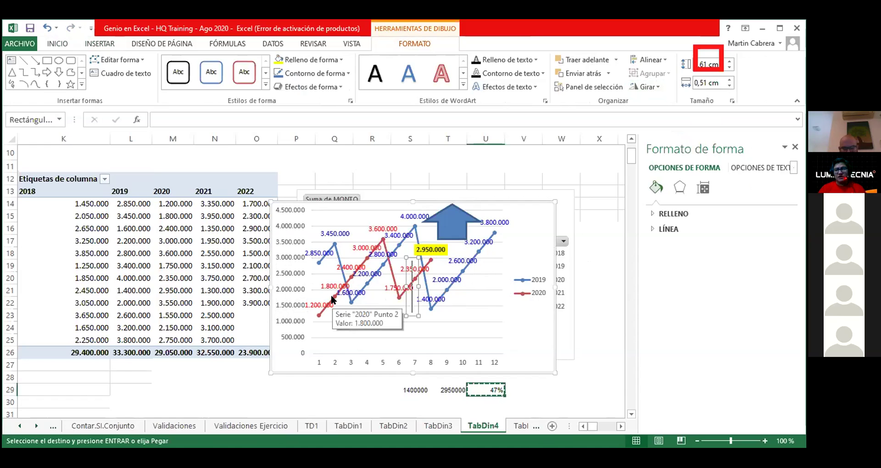
pyautogui.hotkey('ctrl', 'v')
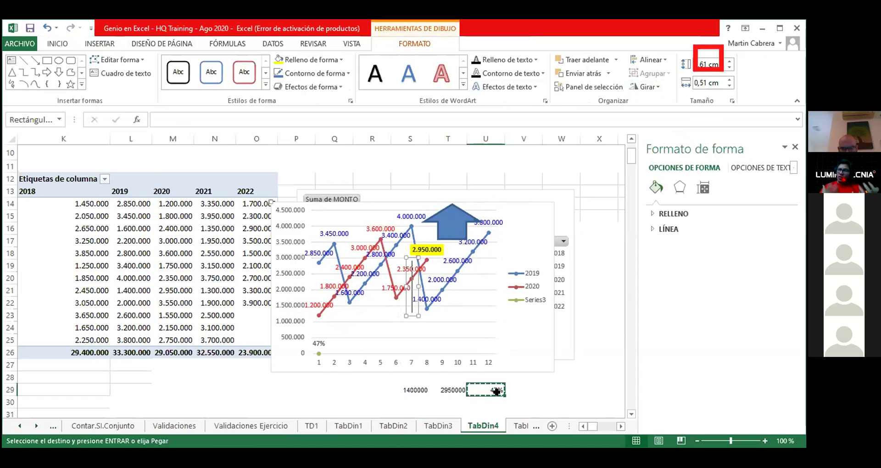
# Step: Check the 47% formula in U29 and nudge the chart's plot area slightly up-left
pyautogui.click(492, 386)
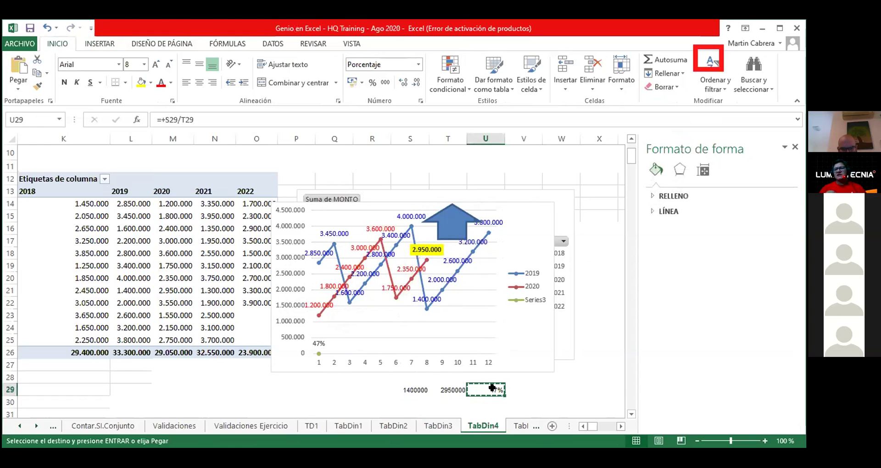
pyautogui.click(417, 274)
pyautogui.click(426, 309)
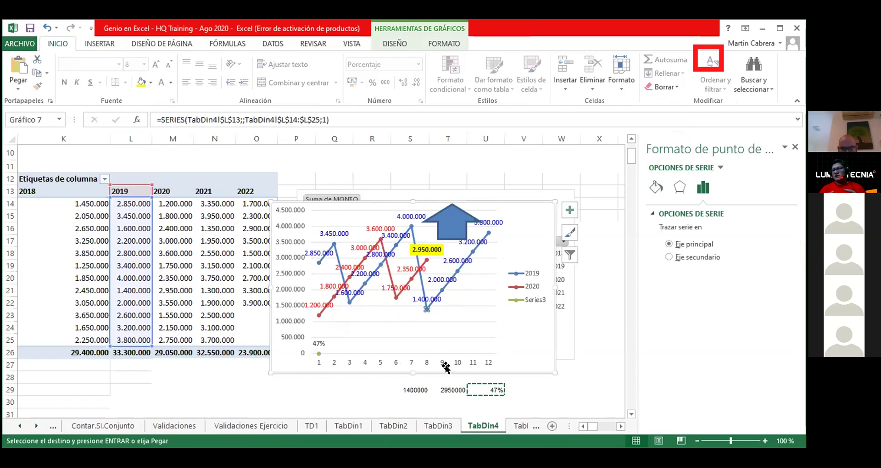
pyautogui.click(580, 307)
pyautogui.click(388, 212)
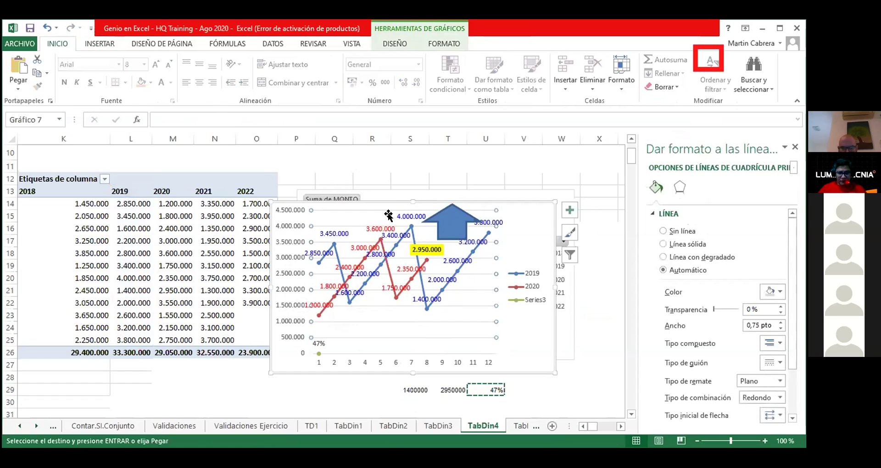
pyautogui.moveTo(399, 208); pyautogui.dragTo(395, 204)
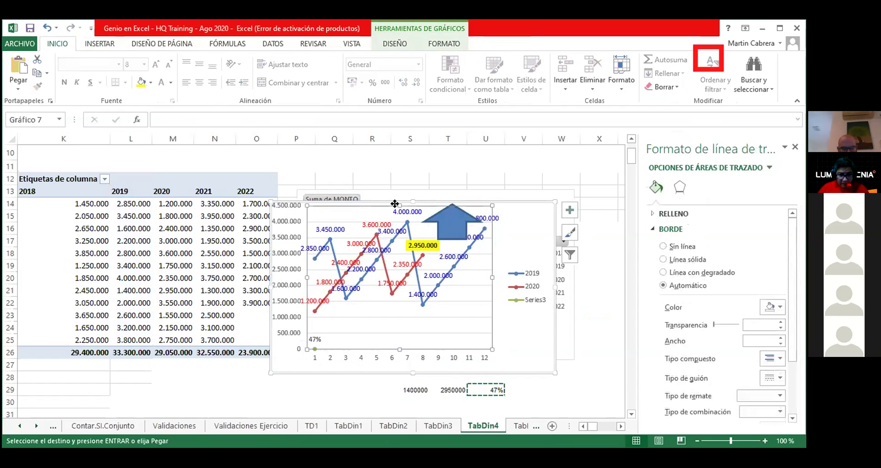
# Step: Drag the line chart up and left so it sits over columns K to O
pyautogui.scroll(-1, 590, 331)
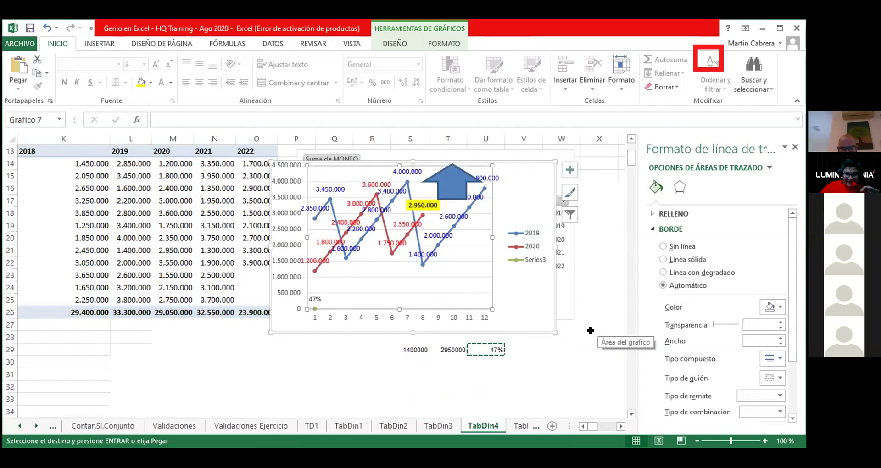
pyautogui.scroll(2, 590, 330)
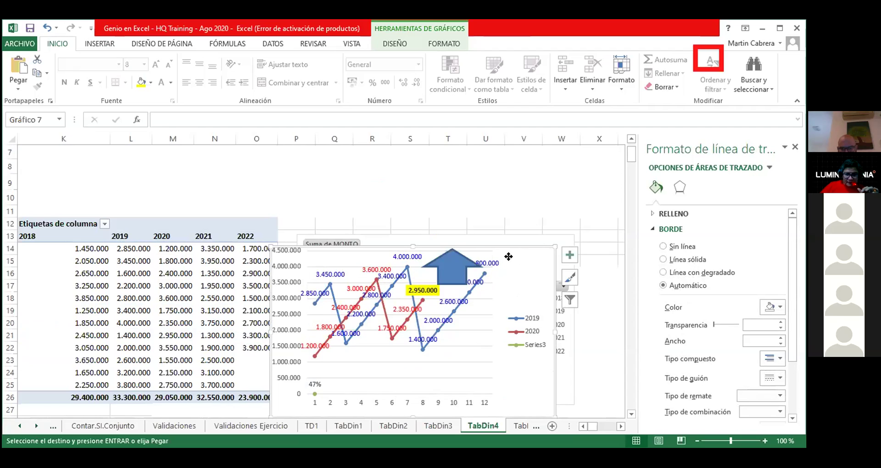
pyautogui.moveTo(509, 256); pyautogui.dragTo(293, 180)
pyautogui.scroll(-3, 546, 263)
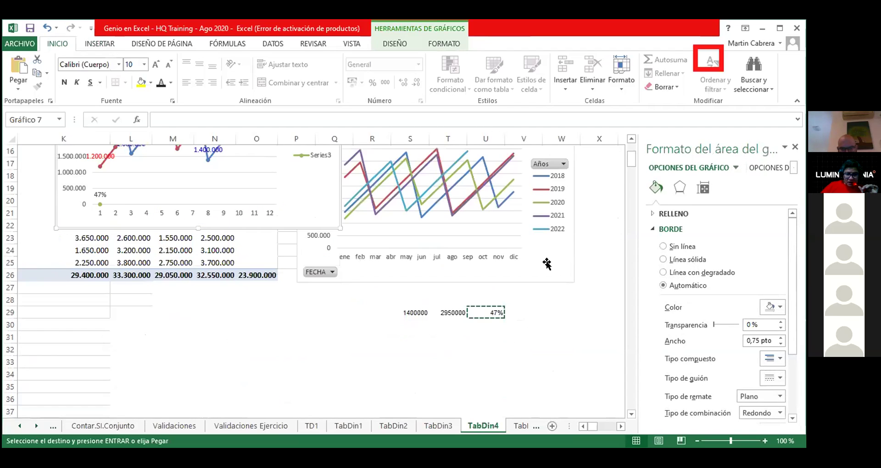
pyautogui.scroll(3, 550, 285)
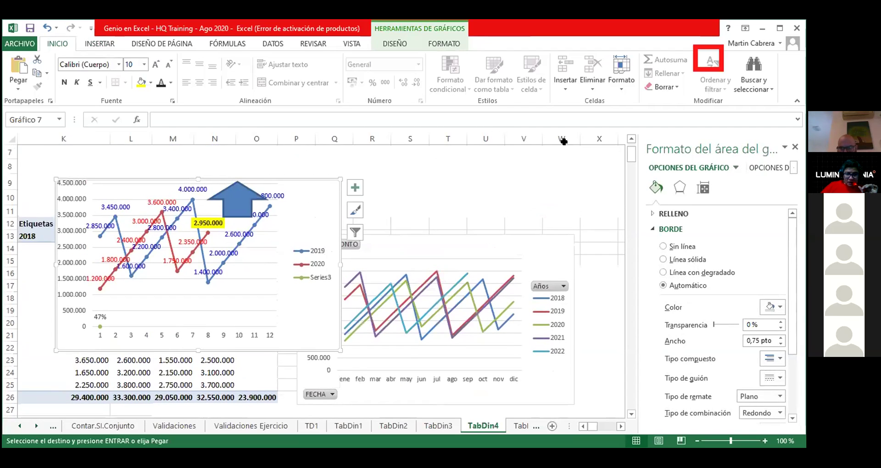
# Step: Insert WordArt in the first plain style from the Insertar menu
pyautogui.click(99, 42)
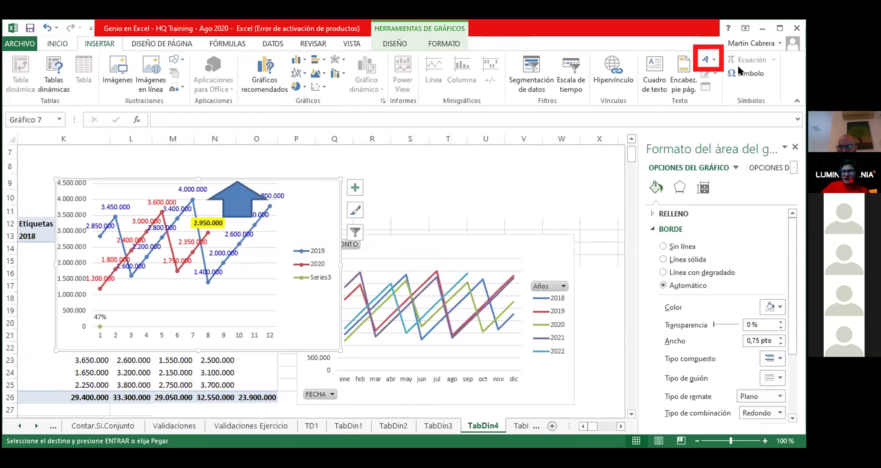
pyautogui.click(706, 59)
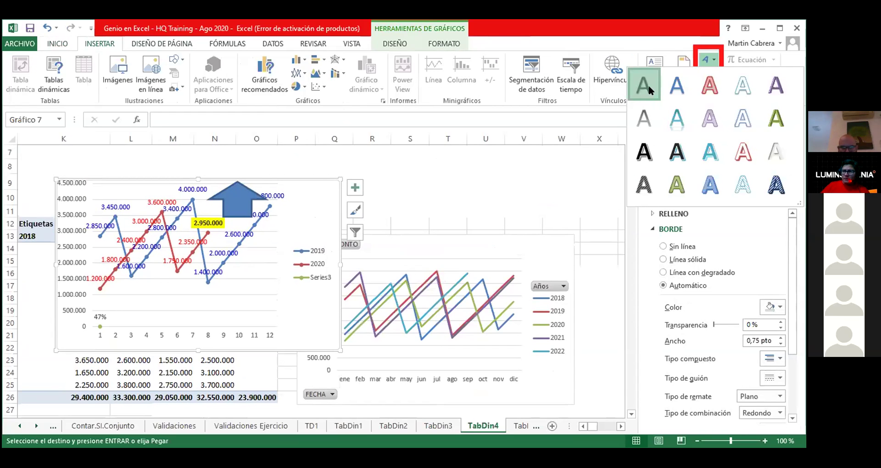
pyautogui.click(648, 85)
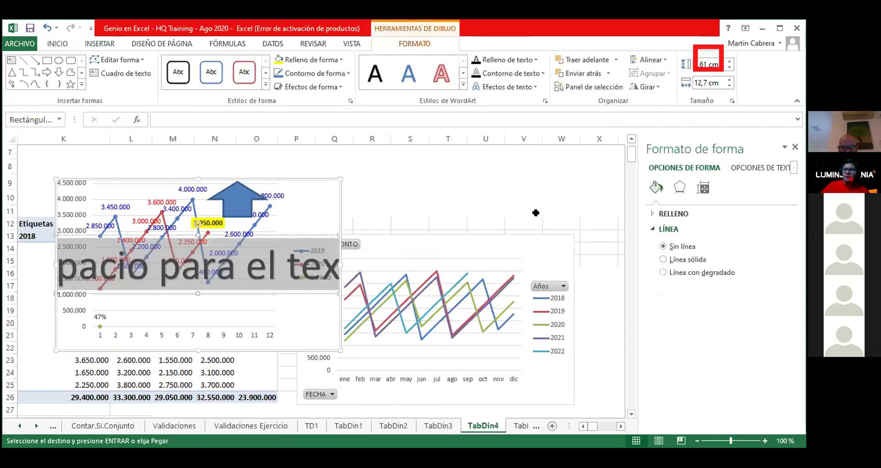
# Step: Replace the WordArt placeholder text with 47%+
pyautogui.click(168, 277)
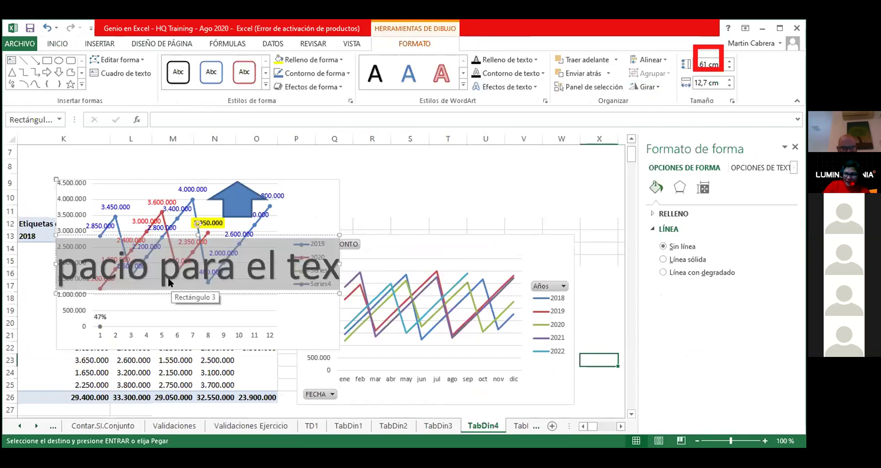
pyautogui.click(79, 264)
pyautogui.doubleClick(84, 271)
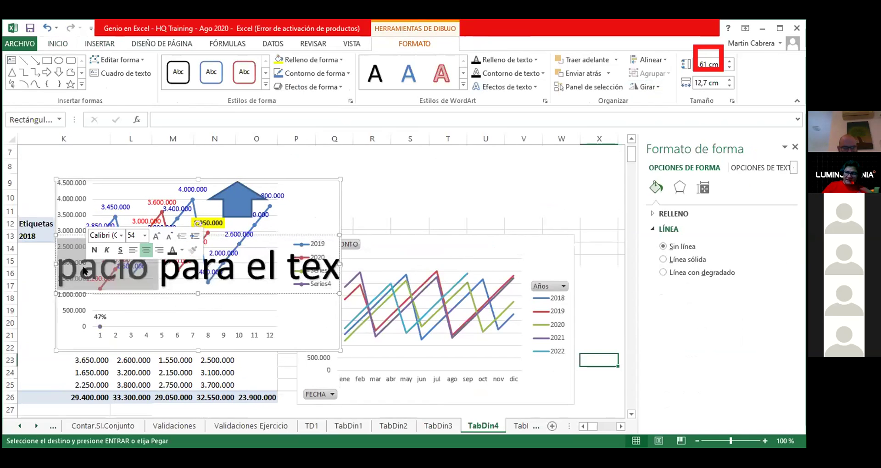
pyautogui.click(158, 119)
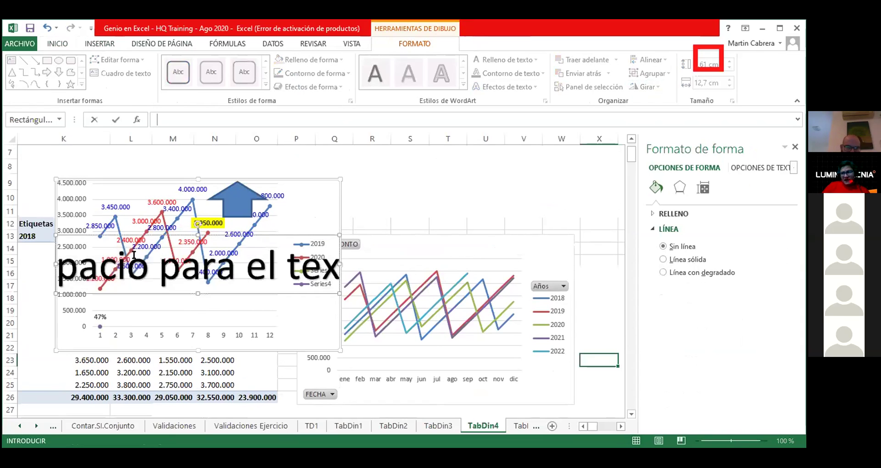
pyautogui.click(213, 270)
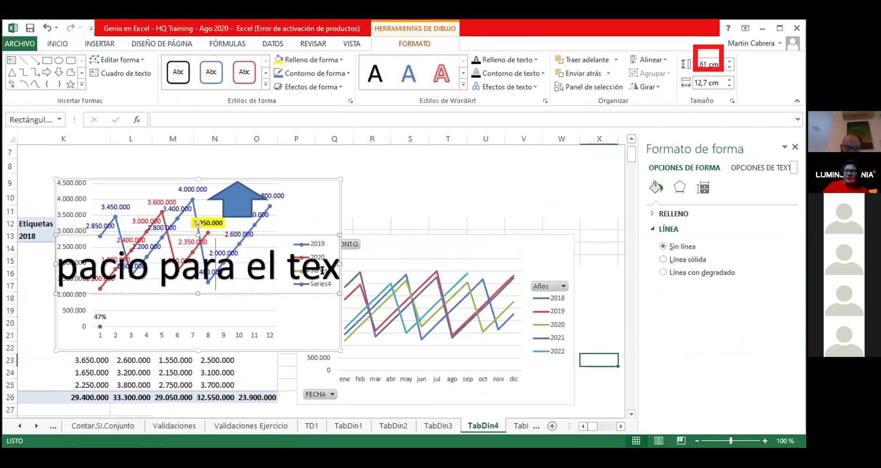
pyautogui.moveTo(337, 272); pyautogui.dragTo(100, 238)
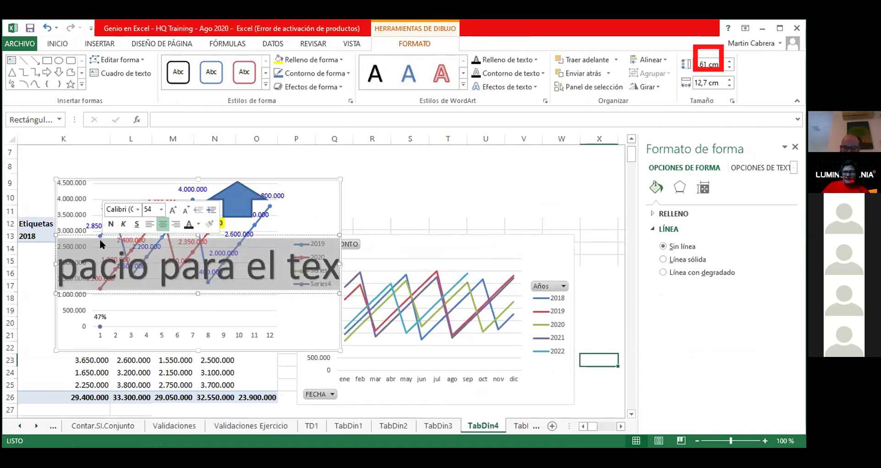
pyautogui.press('Delete')
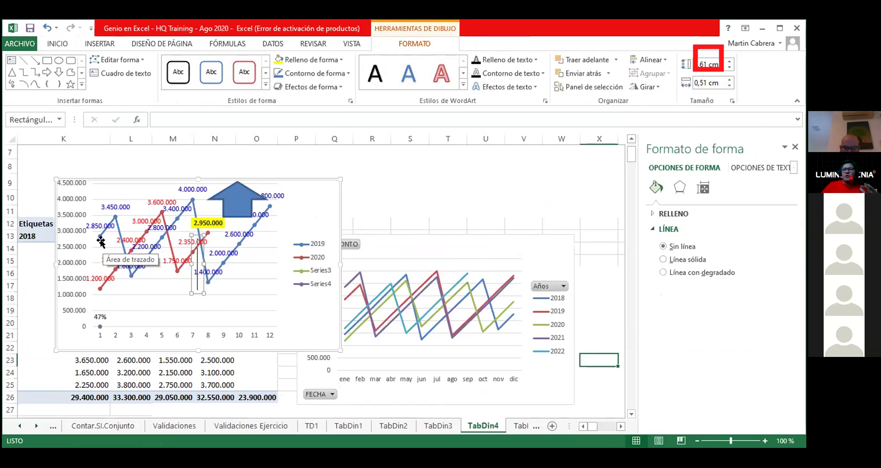
pyautogui.write('47')
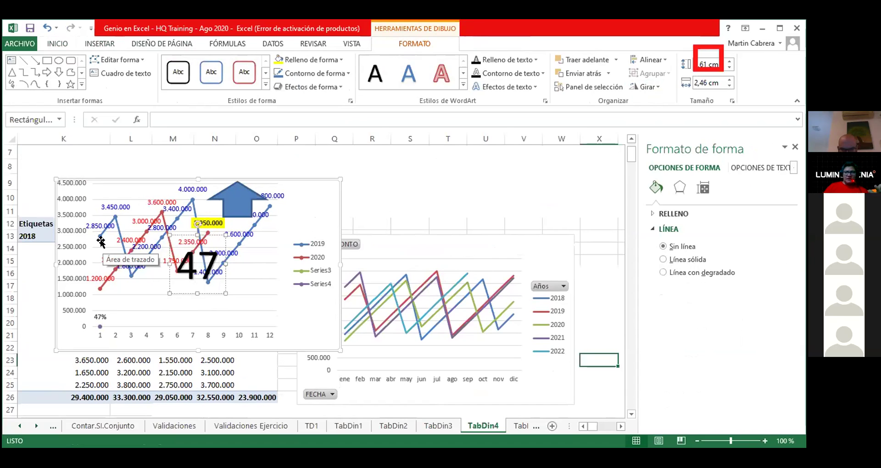
pyautogui.write('%')
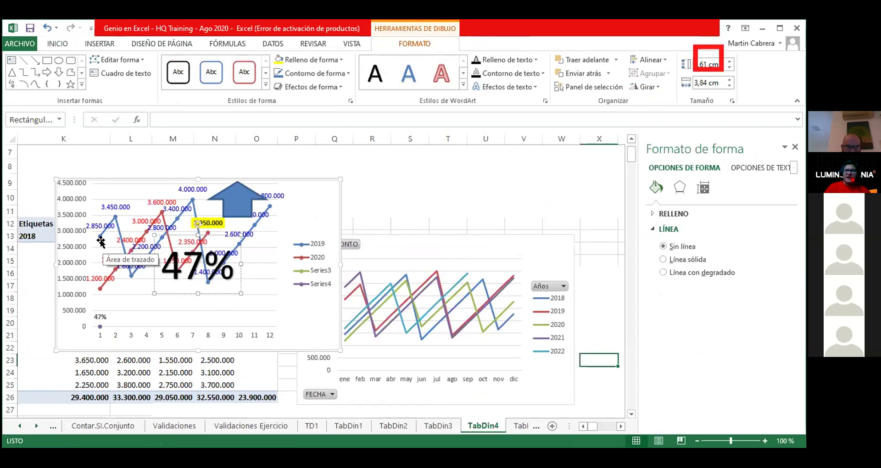
pyautogui.write('+')
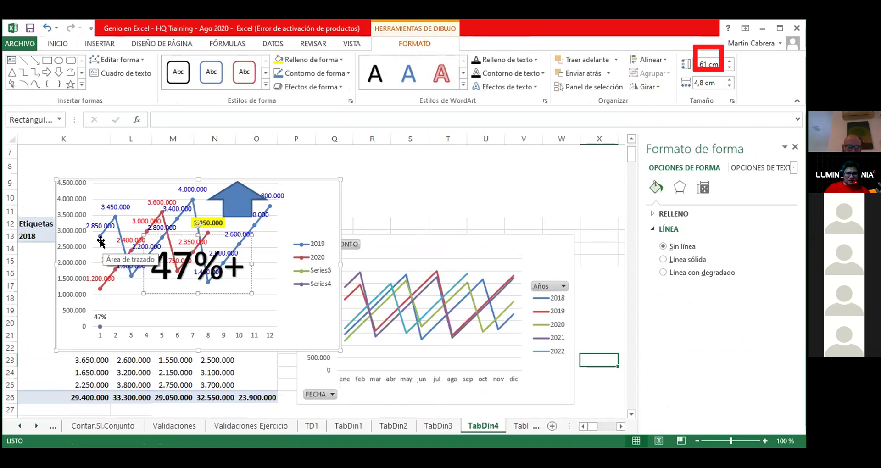
# Step: Narrow the 47%+ label box so 47% and + wrap onto separate lines
pyautogui.click(238, 246)
pyautogui.click(233, 252)
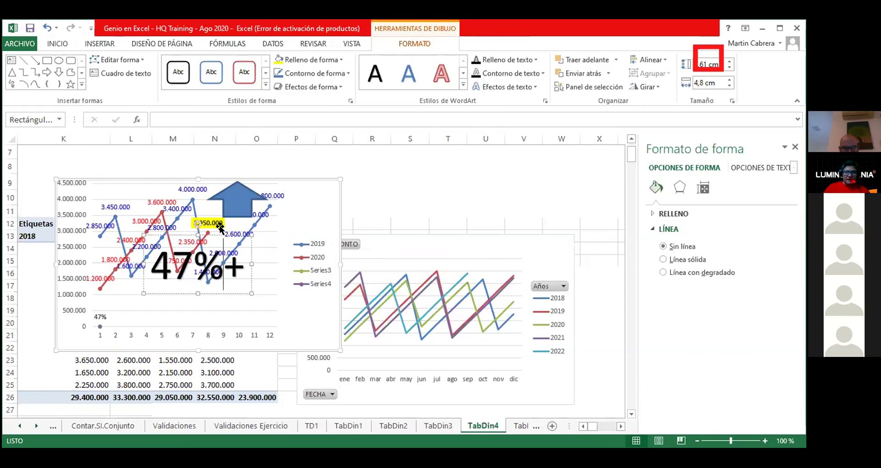
pyautogui.moveTo(251, 293)
pyautogui.mouseDown()
pyautogui.moveTo(174, 244)
pyautogui.moveTo(145, 256)
pyautogui.mouseUp()
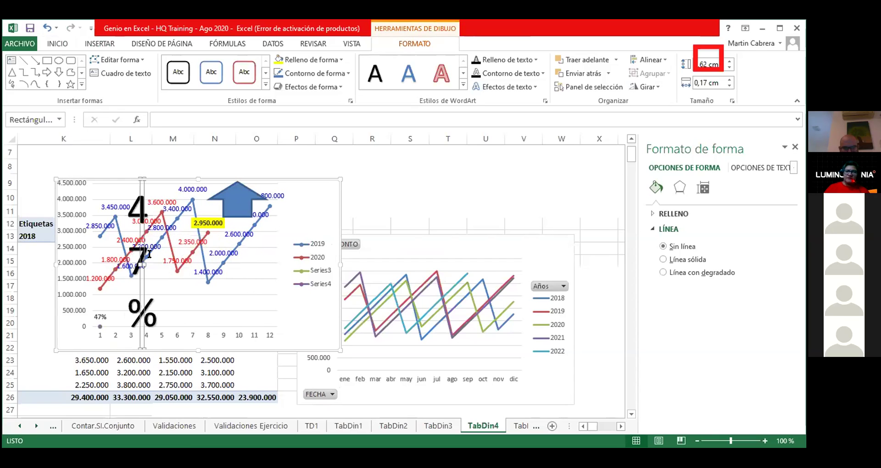
pyautogui.hotkey('ctrl', 'z')
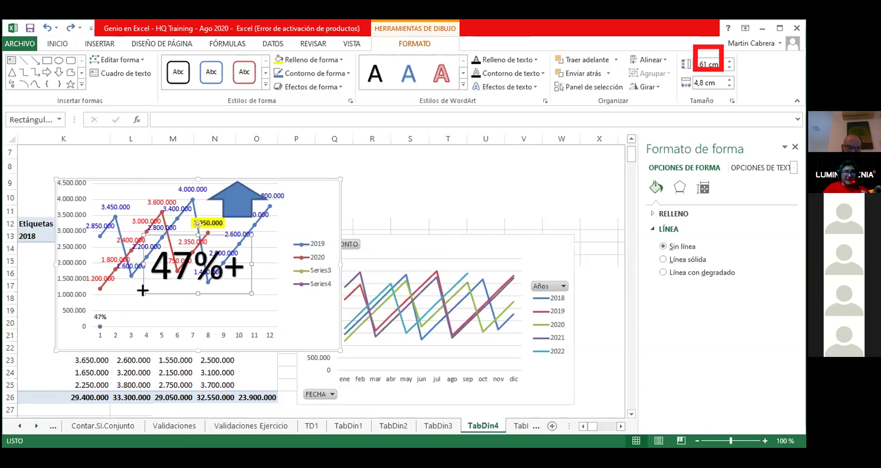
pyautogui.moveTo(142, 291); pyautogui.dragTo(151, 289)
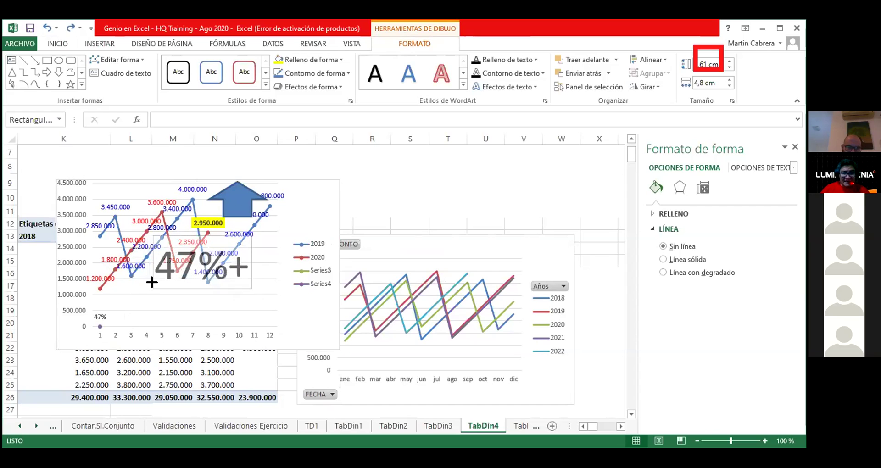
# Step: Set all of the label's text to font size 12, down from 54
pyautogui.doubleClick(167, 262)
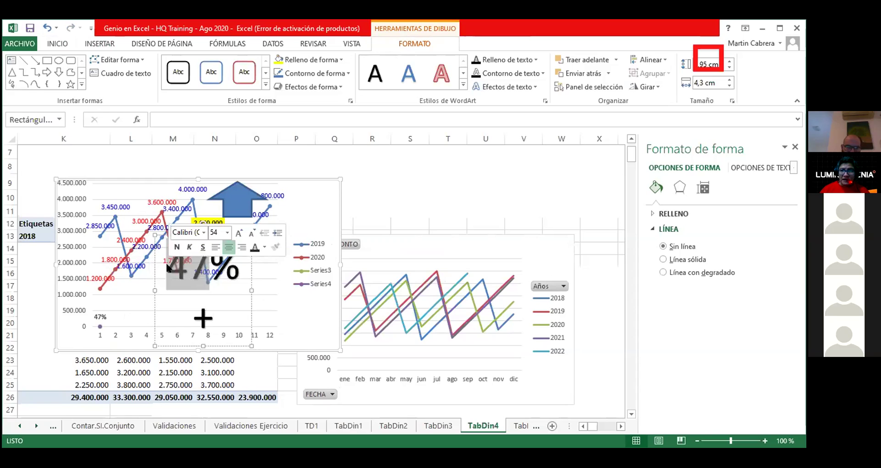
pyautogui.click(167, 266)
pyautogui.doubleClick(167, 264)
pyautogui.click(168, 262)
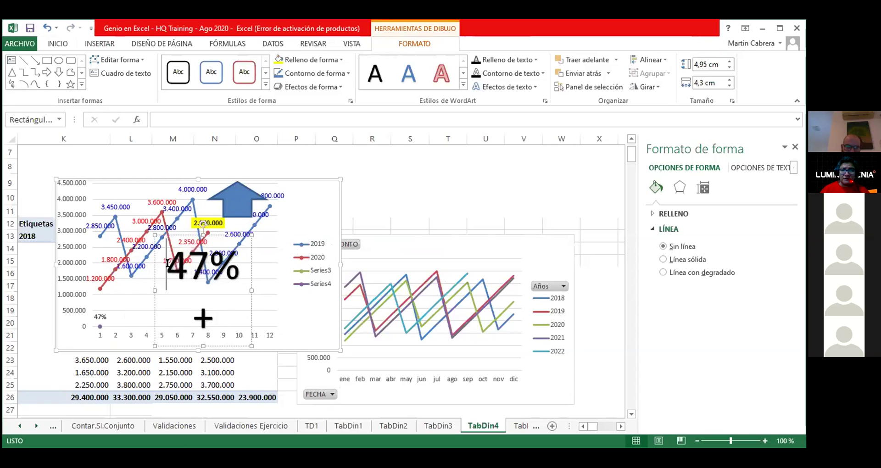
pyautogui.moveTo(206, 321); pyautogui.dragTo(198, 255)
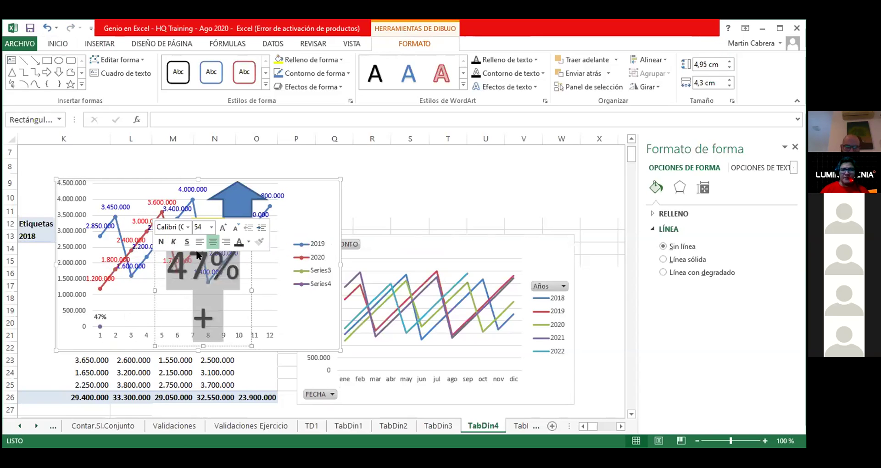
pyautogui.click(211, 225)
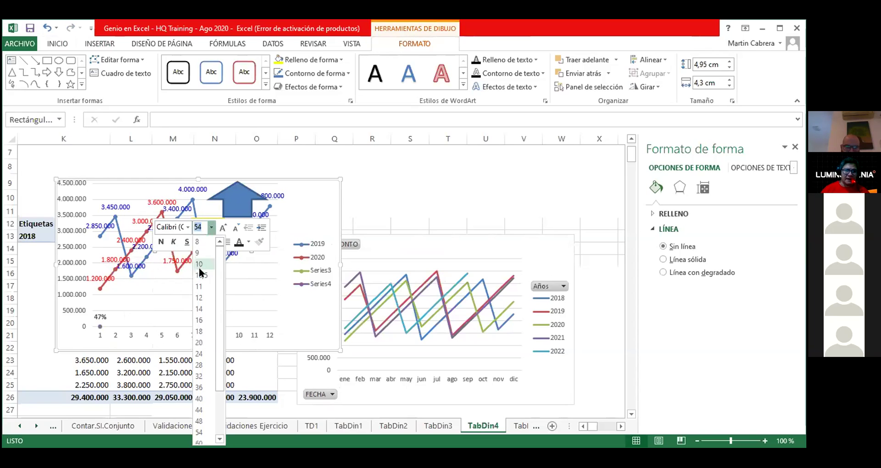
pyautogui.click(201, 296)
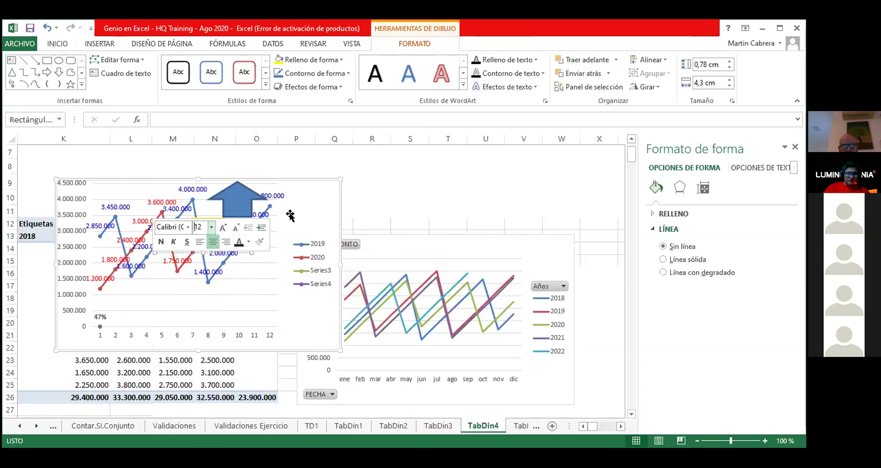
pyautogui.click(237, 244)
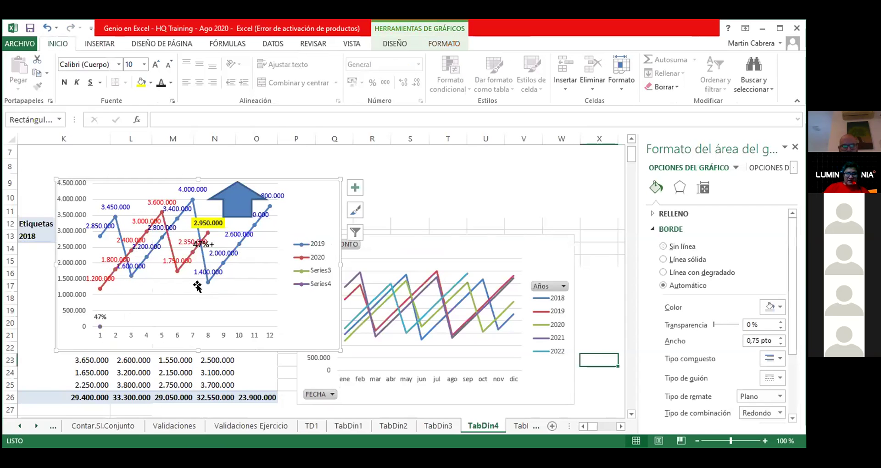
# Step: Drag the small 47%+ label inside the blue arrow marking the 4.000.000 peak
pyautogui.click(202, 243)
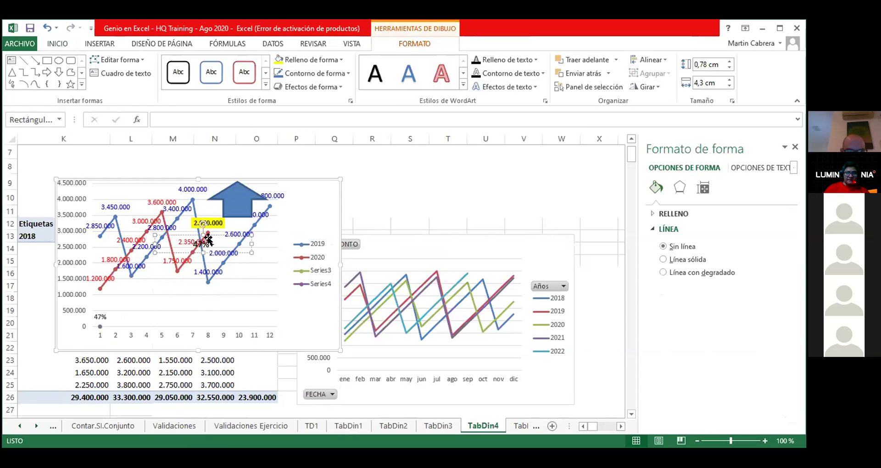
pyautogui.click(215, 231)
pyautogui.click(231, 226)
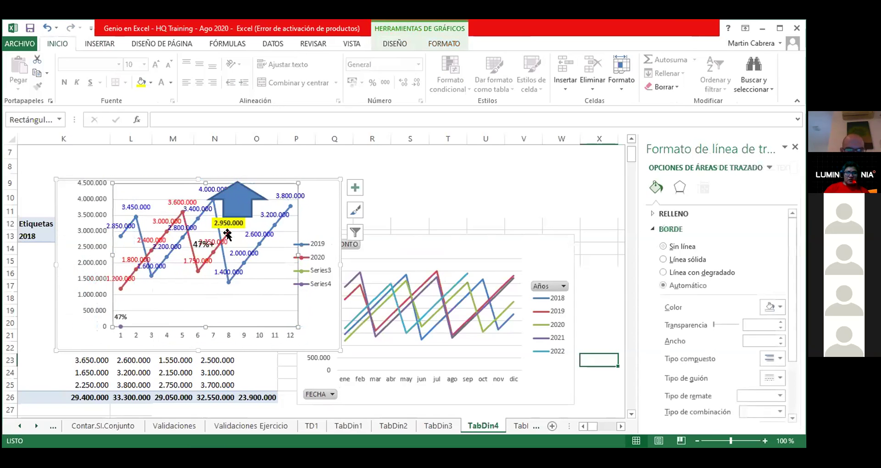
pyautogui.click(194, 249)
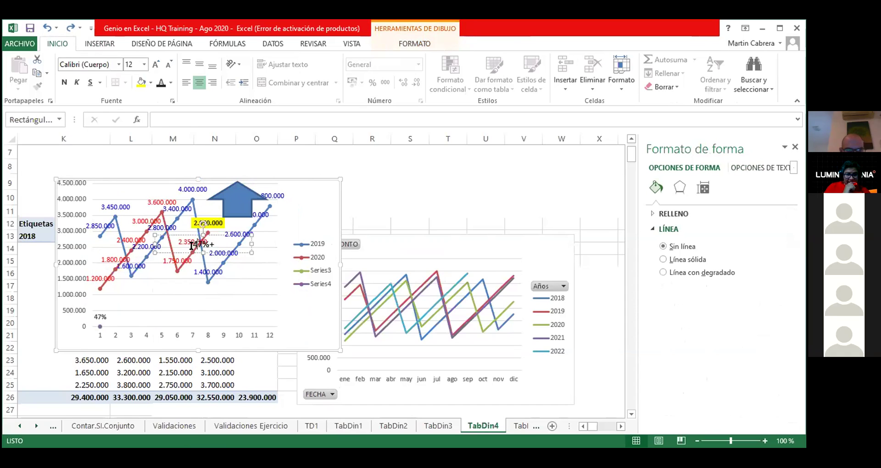
pyautogui.moveTo(200, 236); pyautogui.dragTo(227, 194)
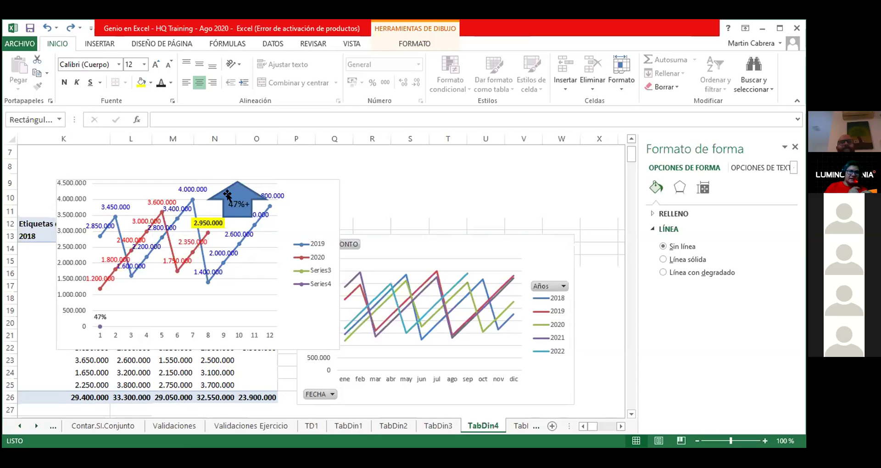
pyautogui.click(259, 159)
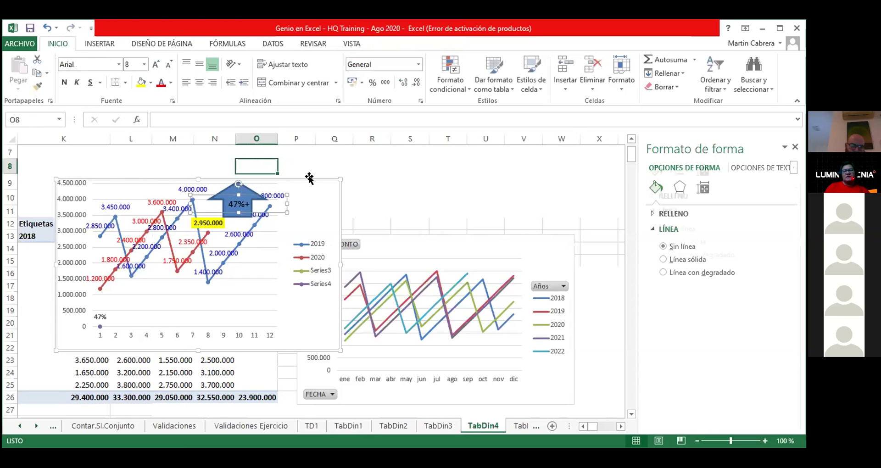
pyautogui.click(317, 205)
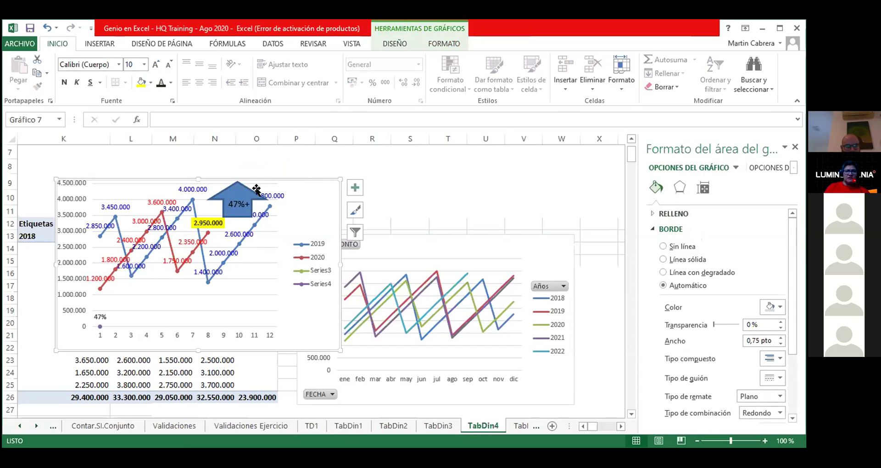
# Step: Shift Gráfico 7 right and down to uncover the table columns beneath it
pyautogui.moveTo(250, 178)
pyautogui.mouseDown()
pyautogui.moveTo(295, 179)
pyautogui.moveTo(336, 166)
pyautogui.moveTo(348, 193)
pyautogui.moveTo(293, 205)
pyautogui.mouseUp()
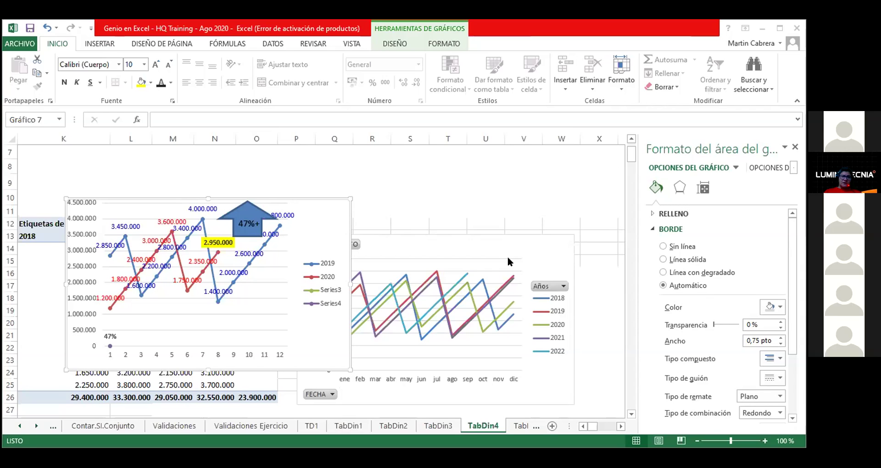
pyautogui.click(216, 289)
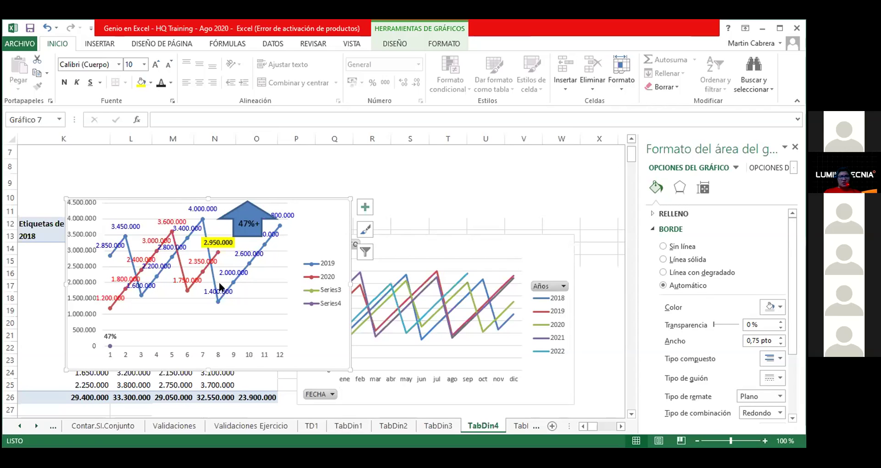
pyautogui.click(181, 269)
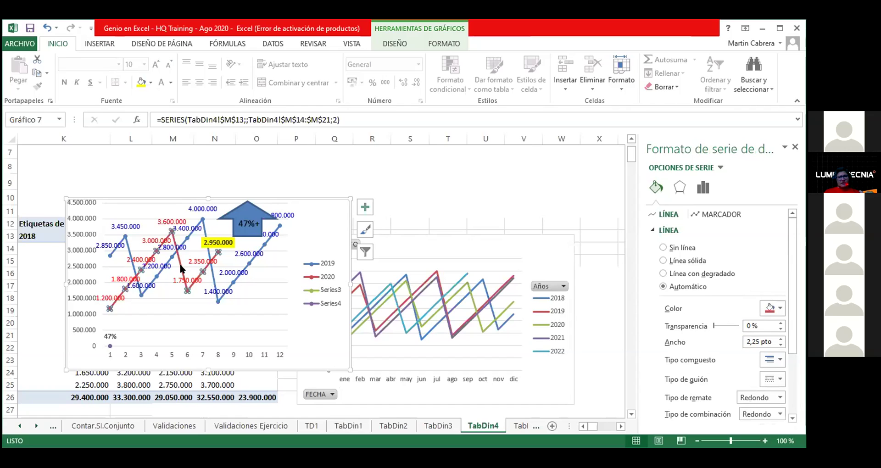
# Step: Add a trendline to the 2020 series, trying each type before settling on Potencial
pyautogui.rightClick(181, 269)
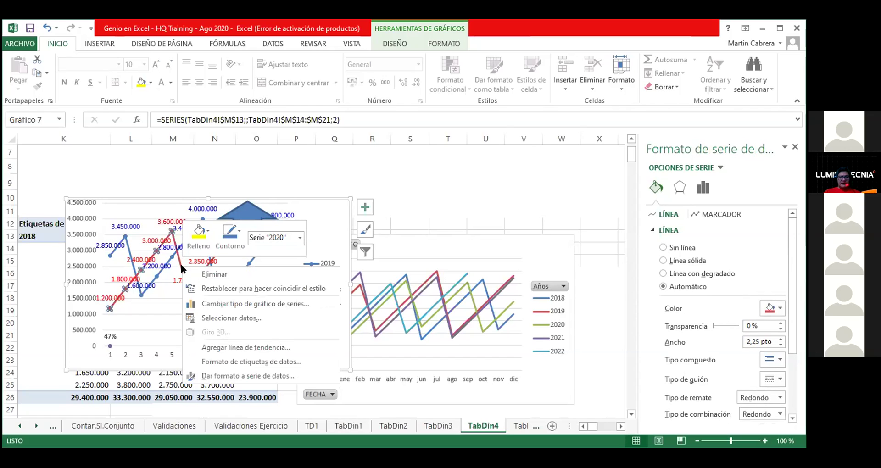
pyautogui.click(270, 347)
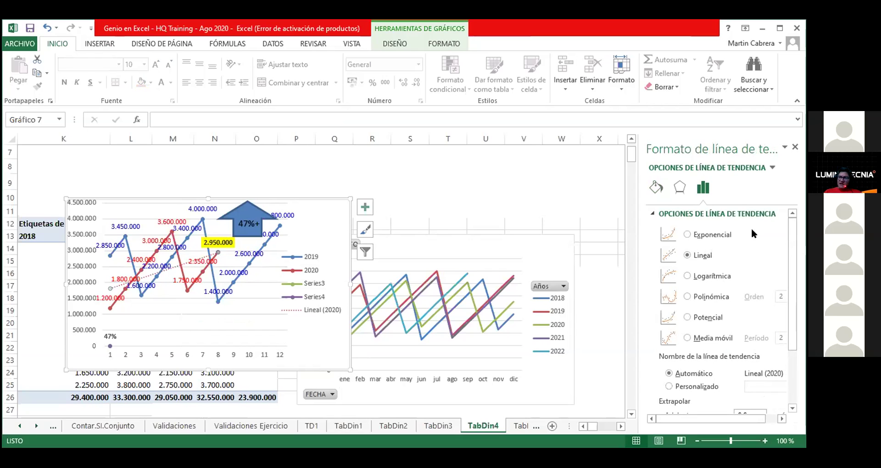
pyautogui.click(686, 233)
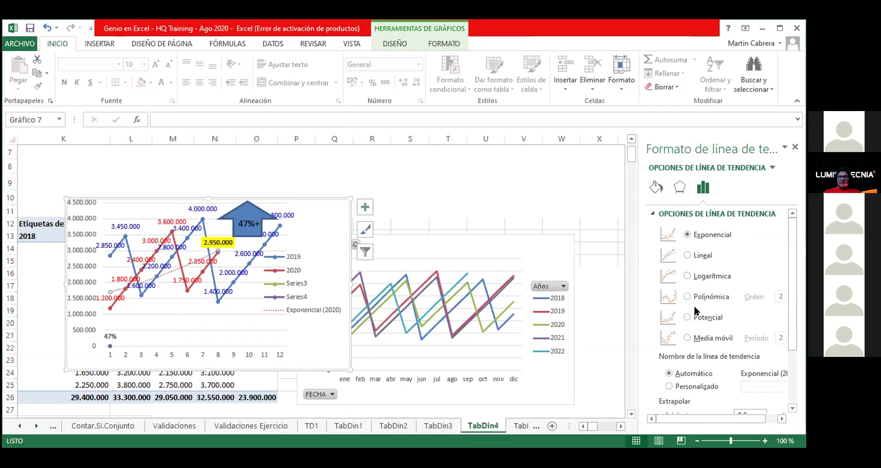
pyautogui.click(686, 295)
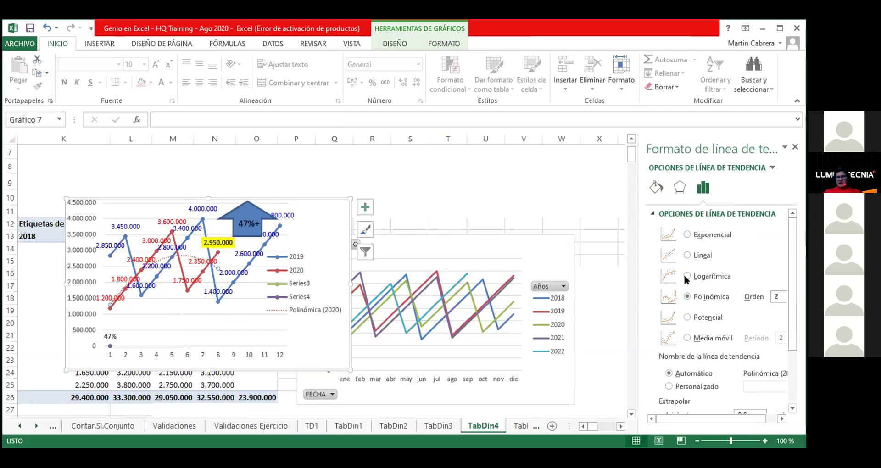
pyautogui.click(686, 273)
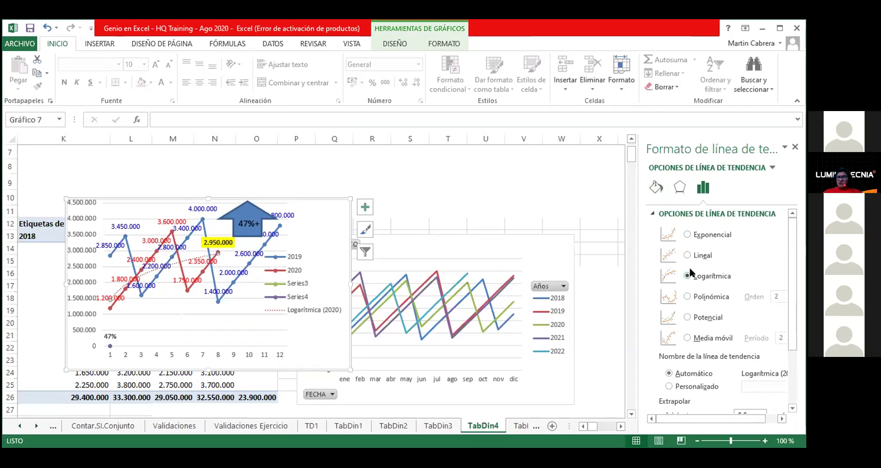
pyautogui.click(692, 314)
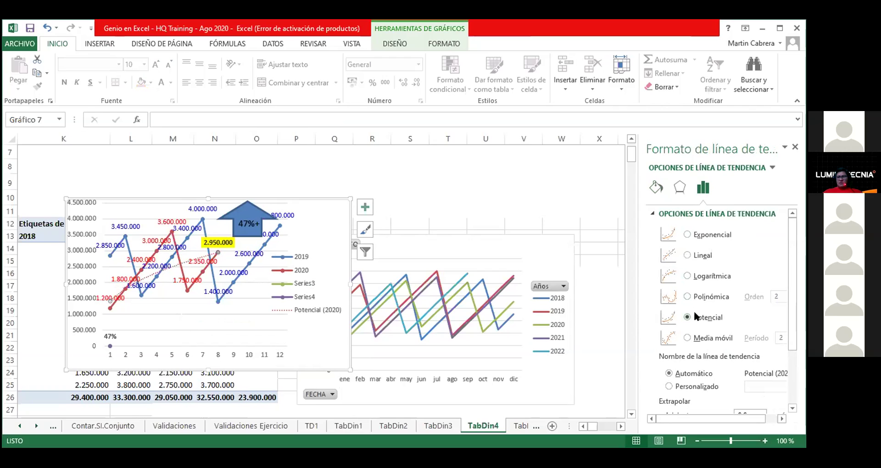
pyautogui.click(686, 338)
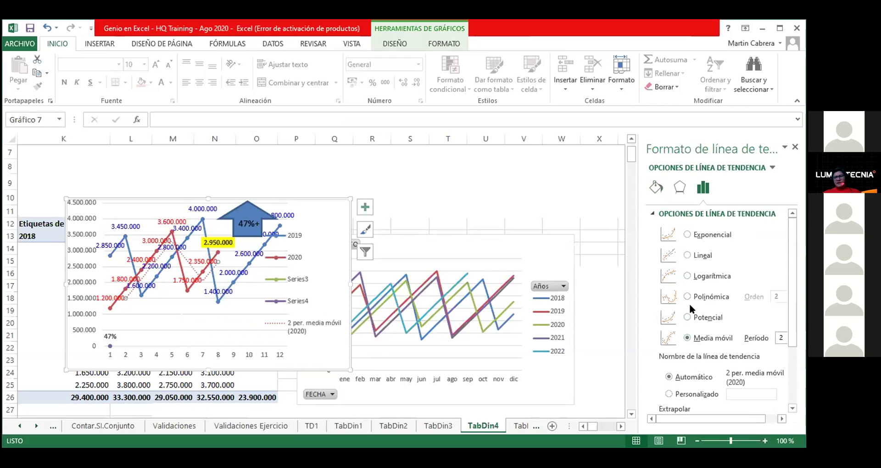
pyautogui.click(685, 316)
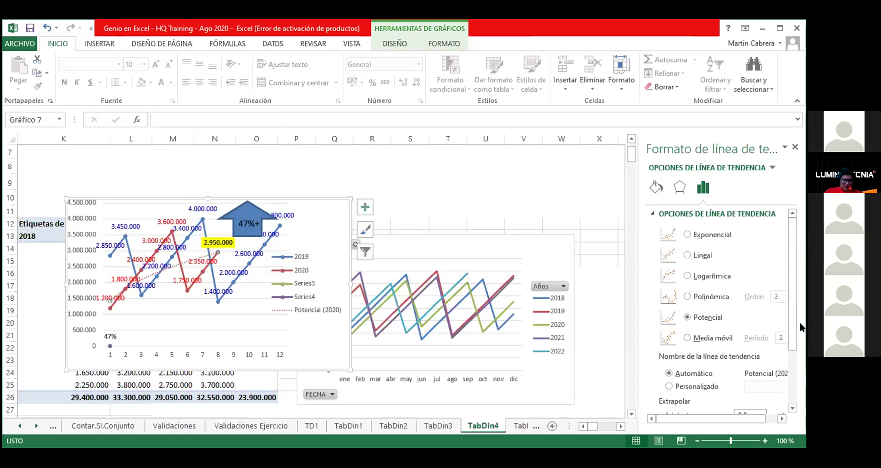
pyautogui.moveTo(793, 315); pyautogui.dragTo(788, 382)
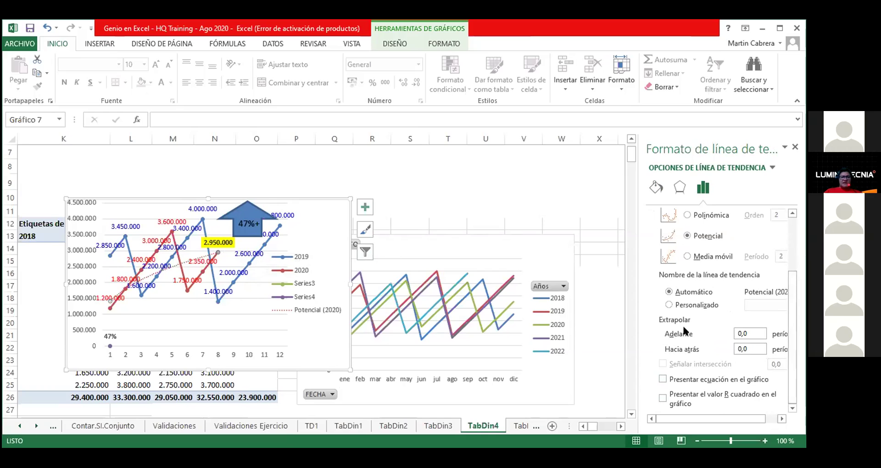
# Step: Select the 2019 data labels, gridlines, and finally the 2019 series line
pyautogui.click(191, 228)
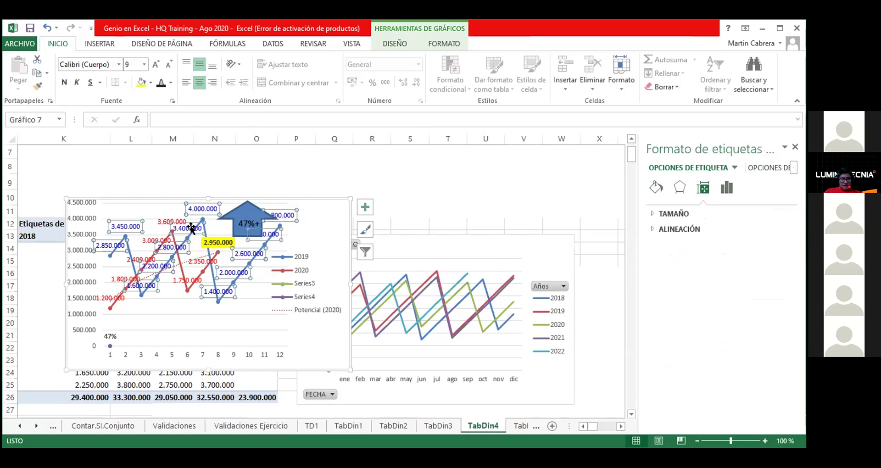
pyautogui.rightClick(215, 231)
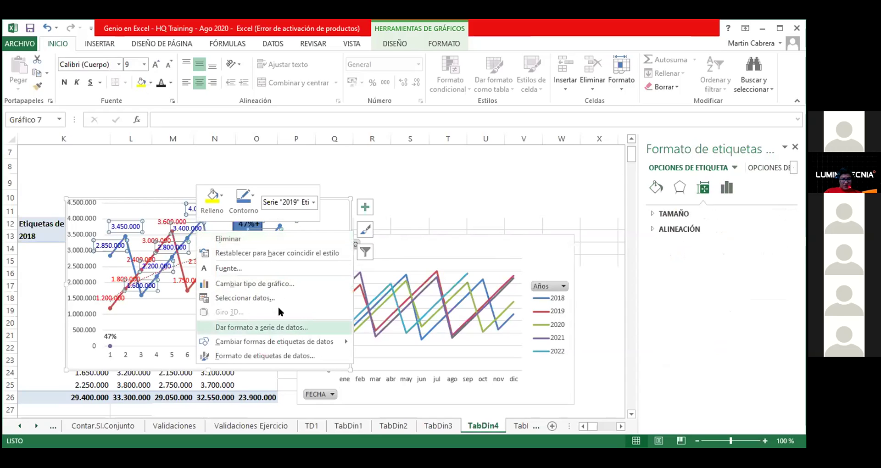
pyautogui.click(422, 244)
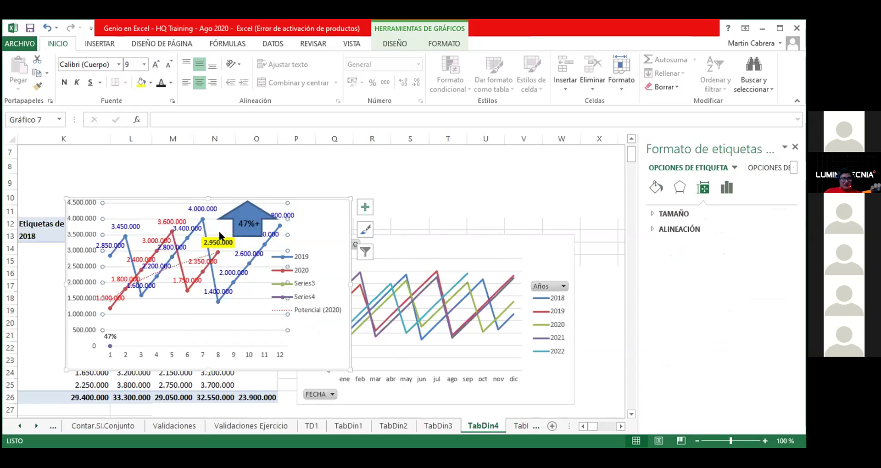
pyautogui.click(220, 234)
pyautogui.click(203, 228)
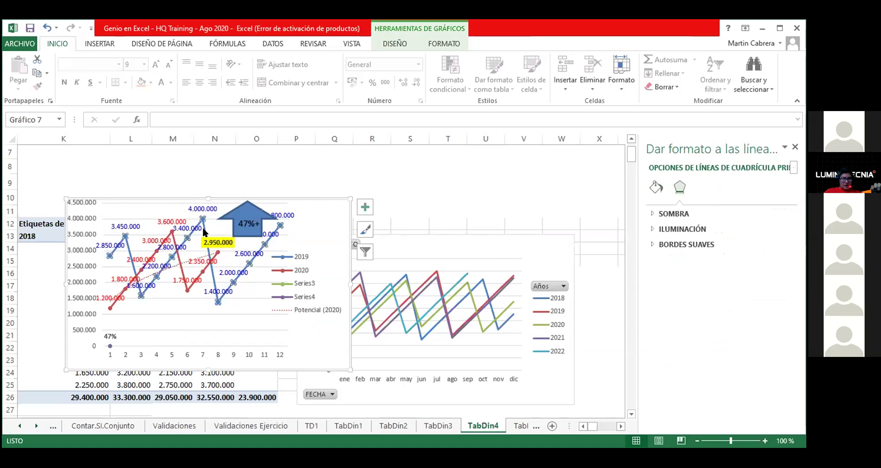
# Step: Give the 2019 series a Potencial trendline, labelled Potencial (2019) in the legend
pyautogui.rightClick(204, 228)
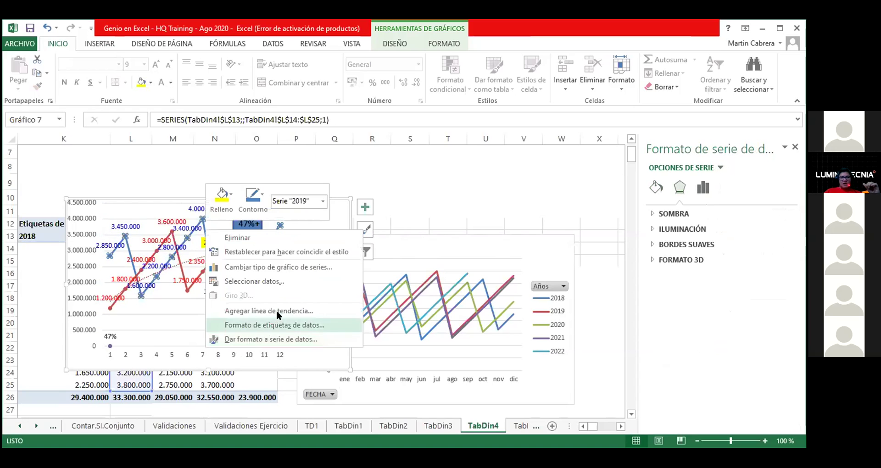
pyautogui.click(279, 309)
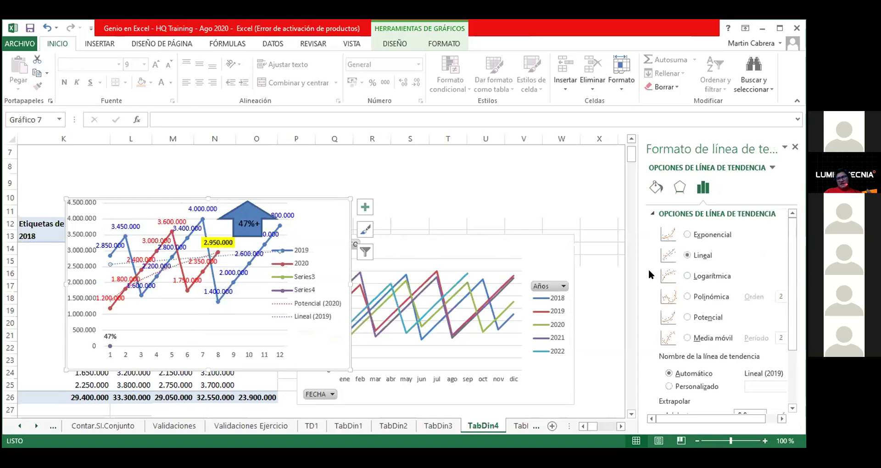
pyautogui.click(686, 317)
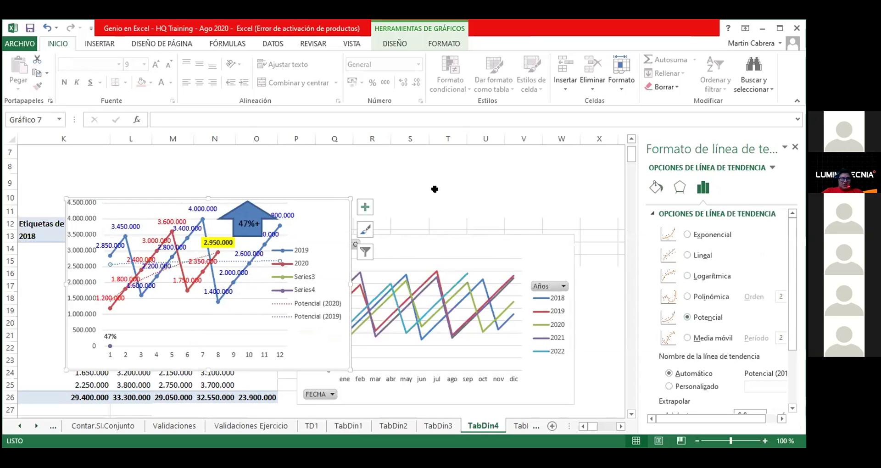
pyautogui.click(336, 219)
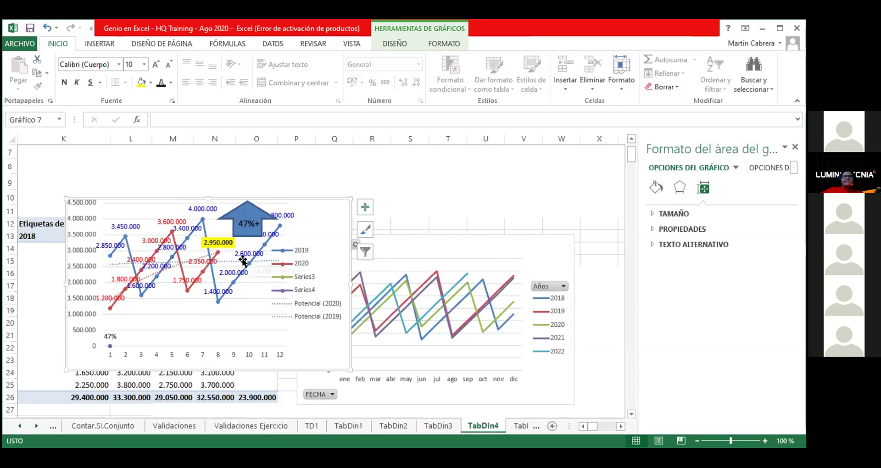
pyautogui.click(249, 296)
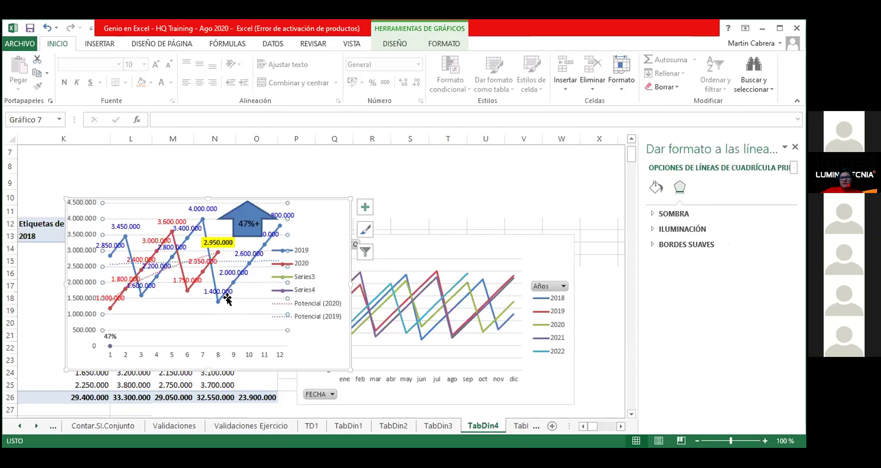
pyautogui.click(227, 289)
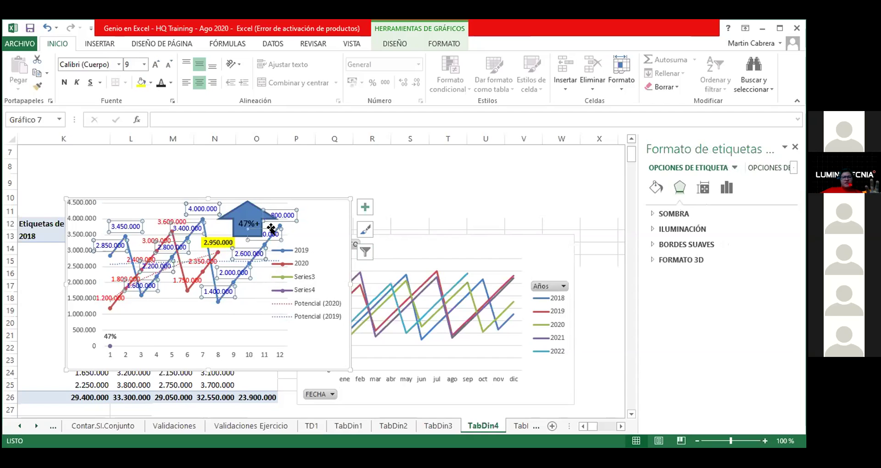
pyautogui.click(248, 331)
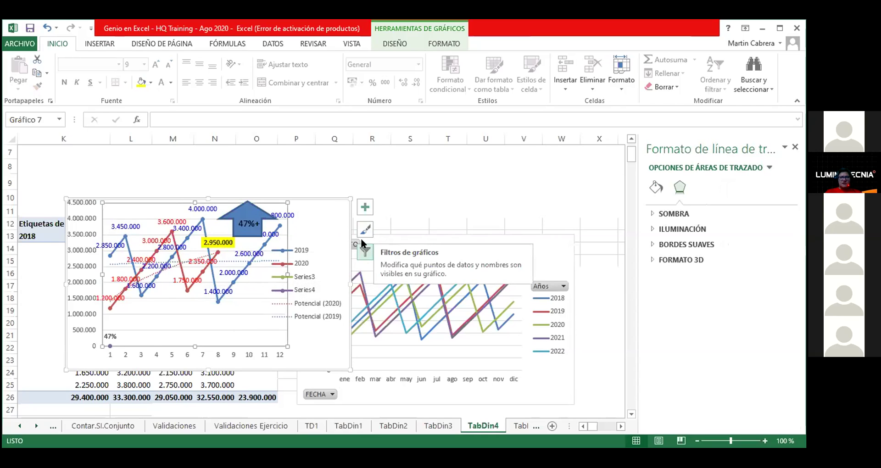
# Step: In Seleccionar datos, hide Series3 and Series4 from the chart
pyautogui.click(402, 44)
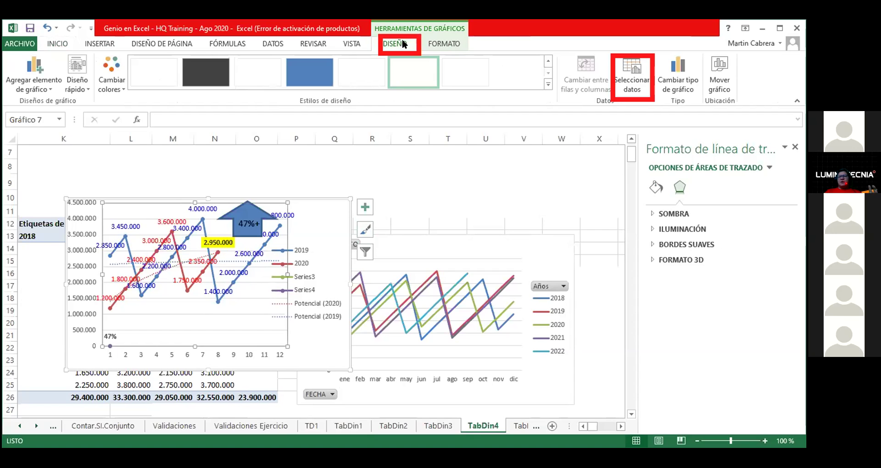
pyautogui.click(625, 77)
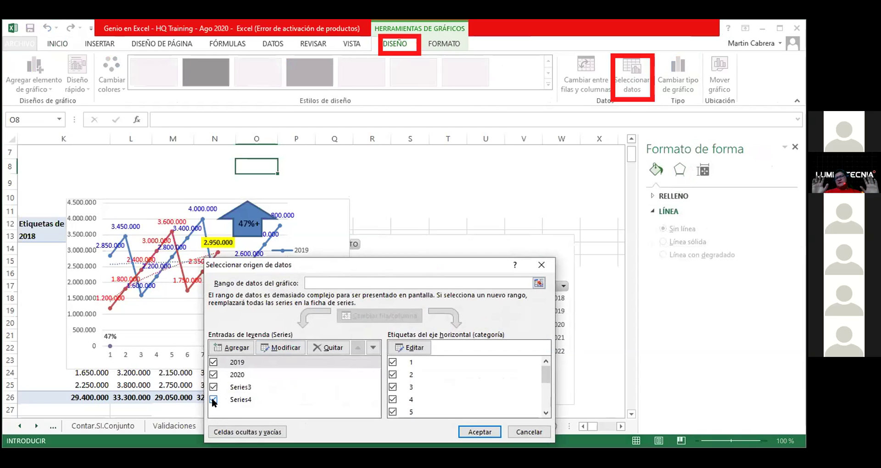
pyautogui.click(392, 362)
pyautogui.click(392, 374)
pyautogui.click(392, 374)
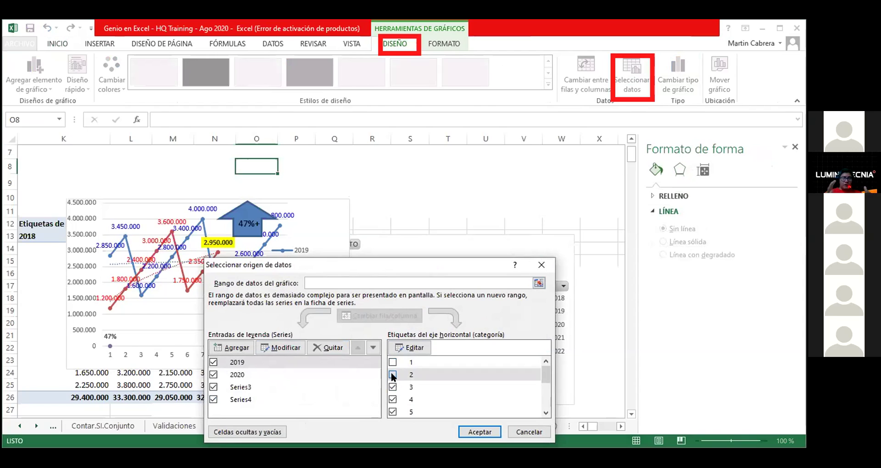
pyautogui.click(392, 362)
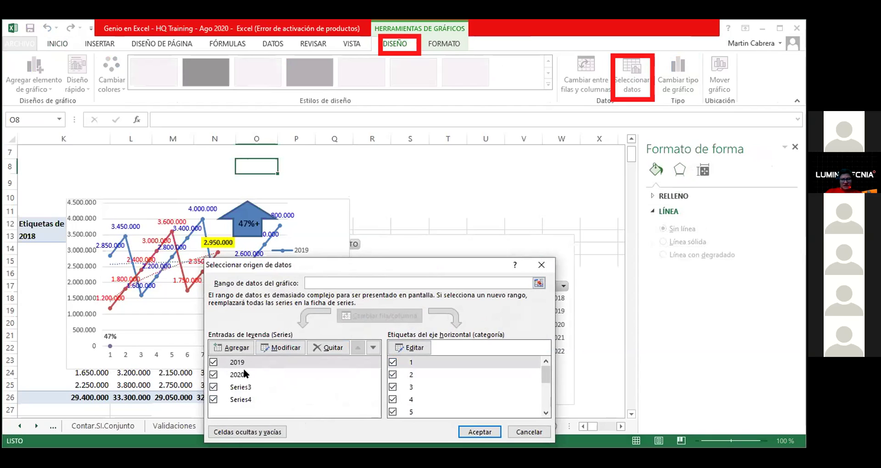
pyautogui.click(214, 387)
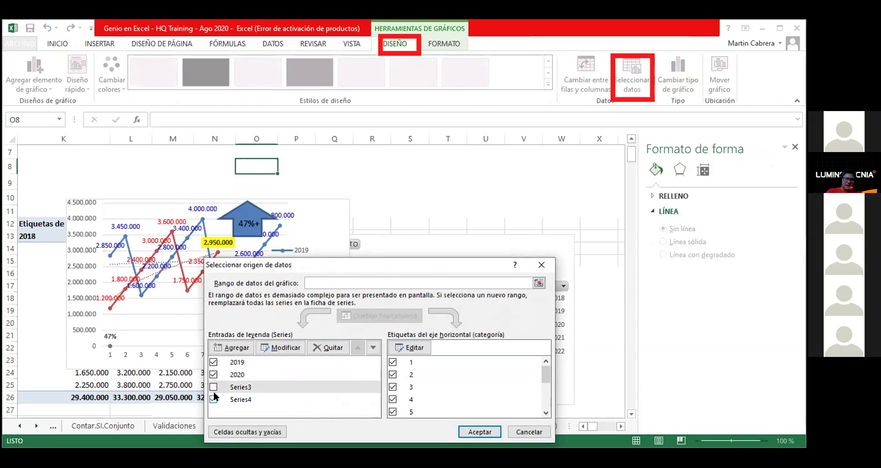
pyautogui.click(213, 399)
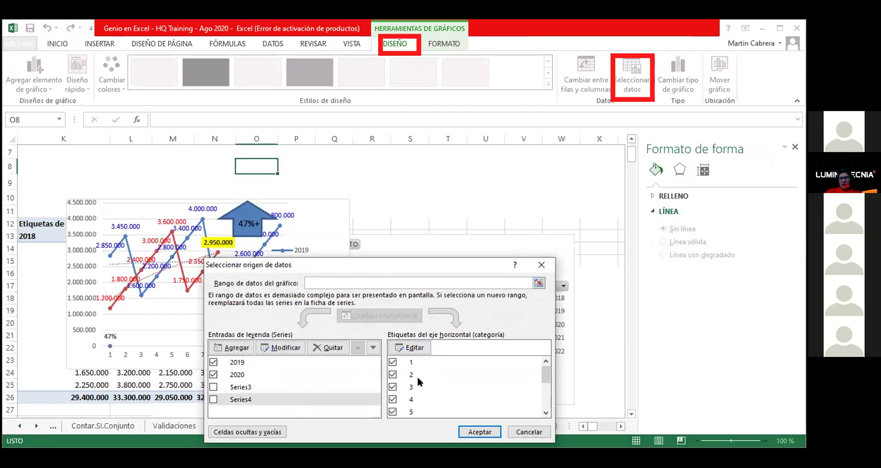
# Step: Exclude categories 1, 3, 4 and 12 from the chart and apply
pyautogui.click(393, 362)
pyautogui.click(392, 387)
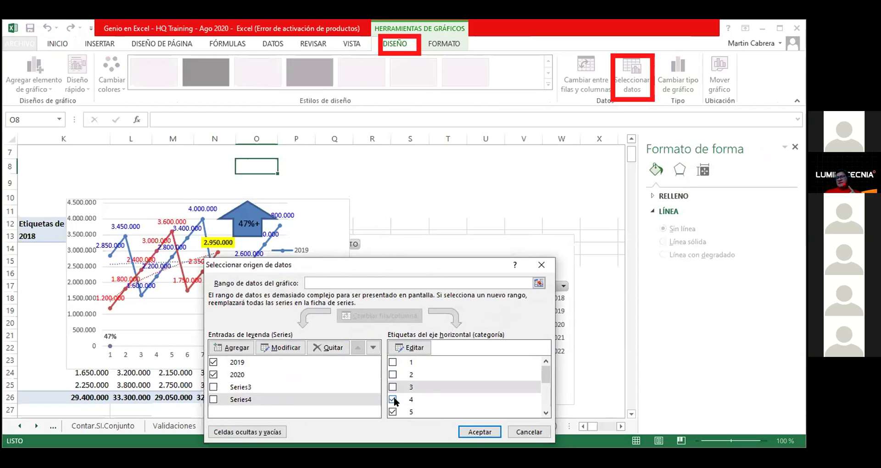
pyautogui.moveTo(543, 373); pyautogui.dragTo(545, 402)
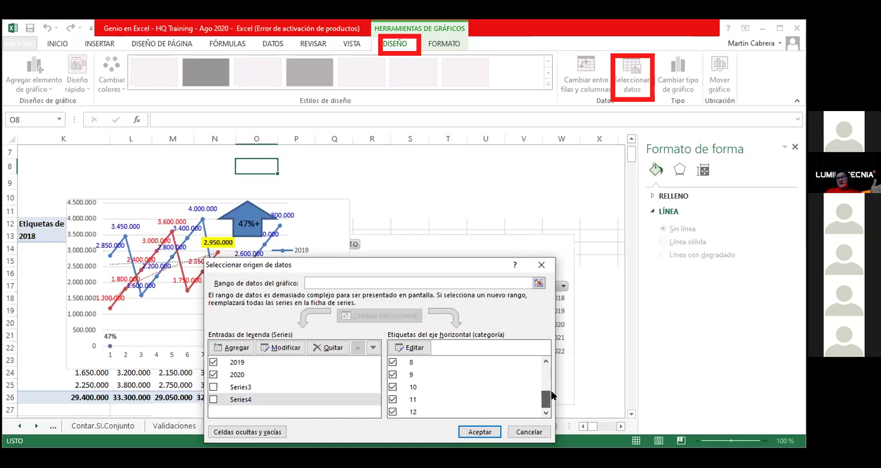
pyautogui.click(393, 411)
pyautogui.click(392, 399)
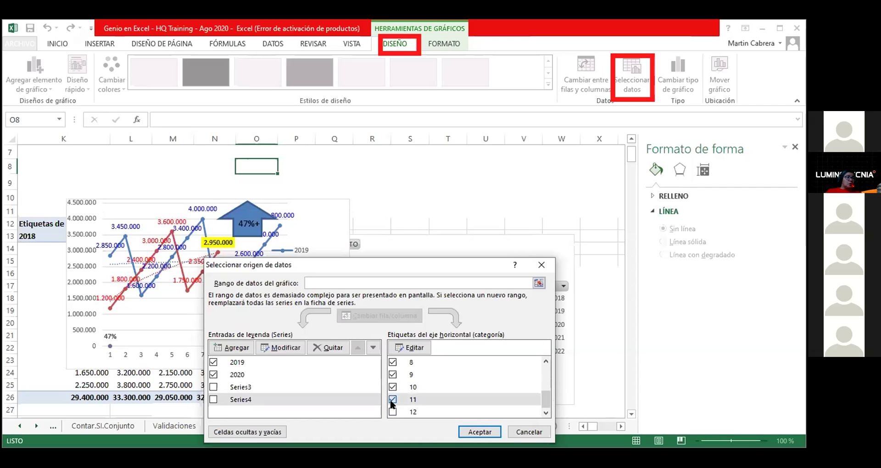
pyautogui.click(392, 386)
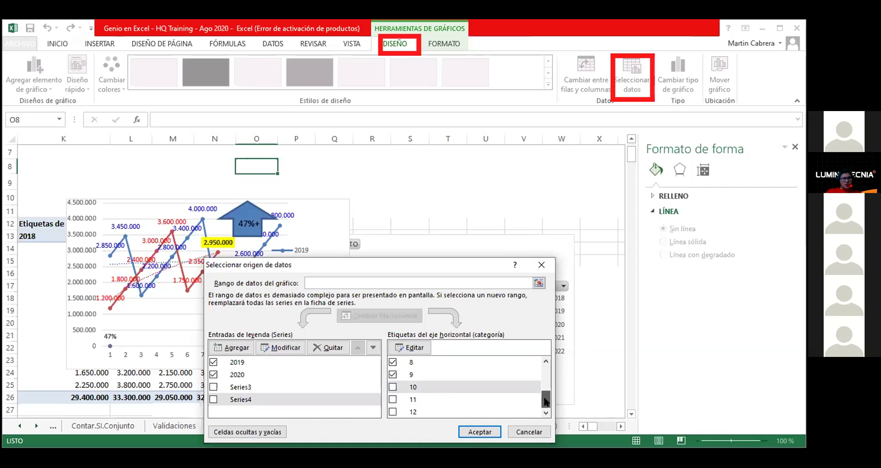
pyautogui.moveTo(545, 401); pyautogui.dragTo(550, 372)
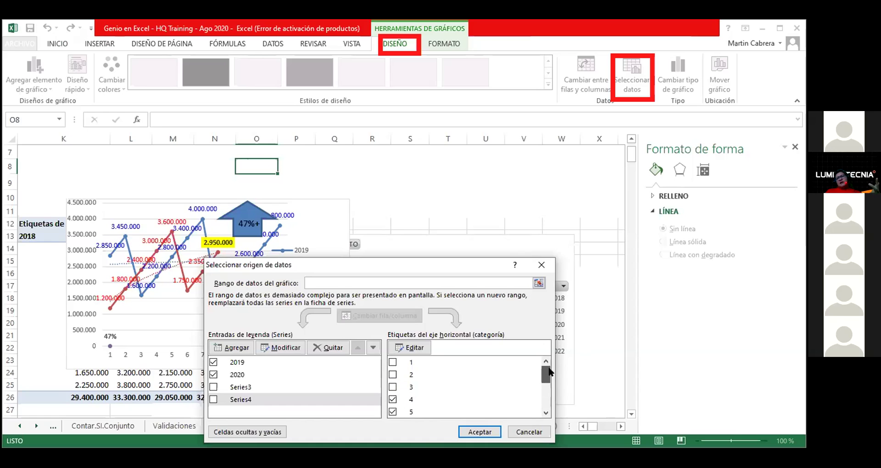
pyautogui.click(393, 399)
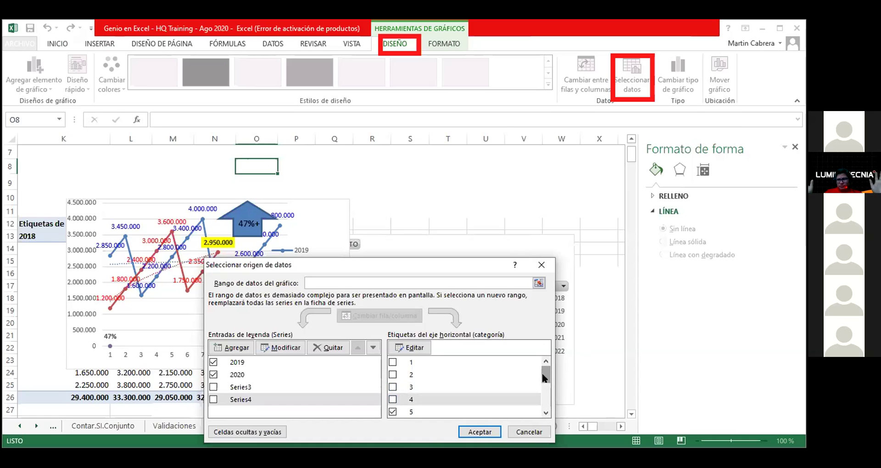
pyautogui.moveTo(545, 373); pyautogui.dragTo(545, 403)
pyautogui.click(393, 387)
pyautogui.click(392, 399)
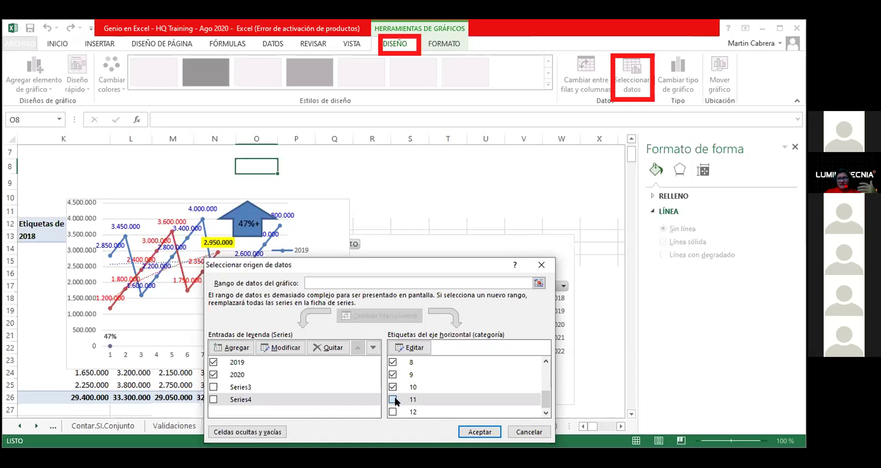
pyautogui.click(477, 432)
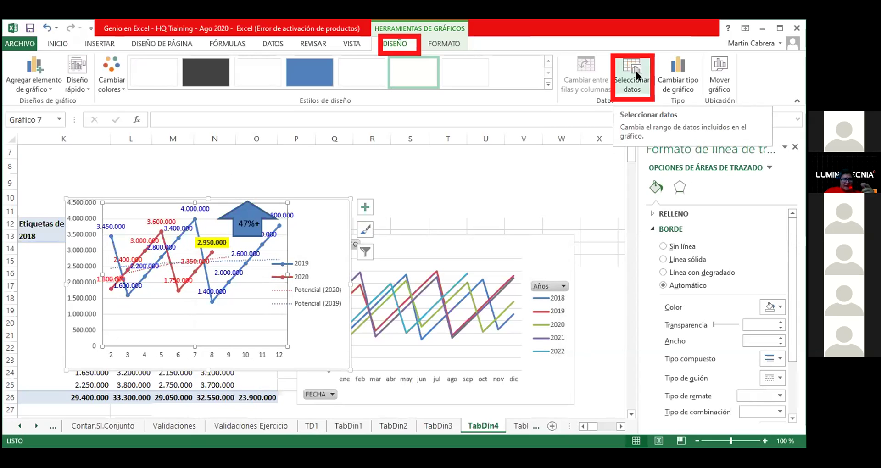
# Step: Reopen Seleccionar datos and exclude categories 2 to 4 and 12, leaving 5 to 11
pyautogui.click(643, 84)
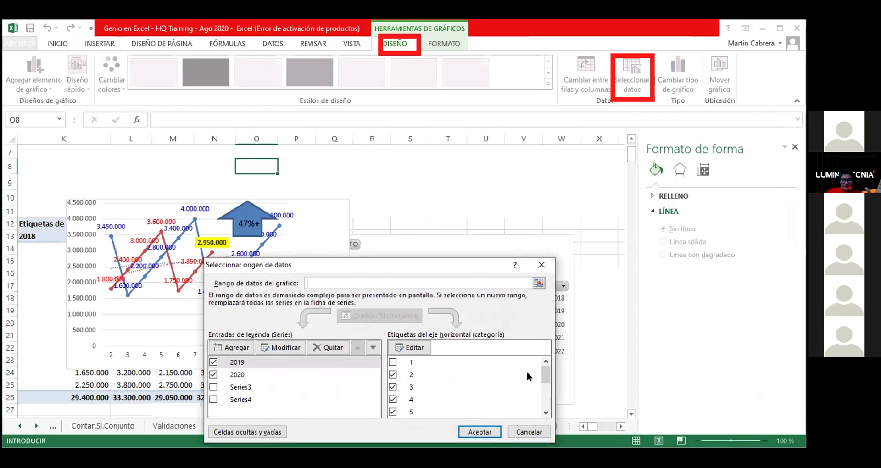
pyautogui.moveTo(542, 373); pyautogui.dragTo(548, 399)
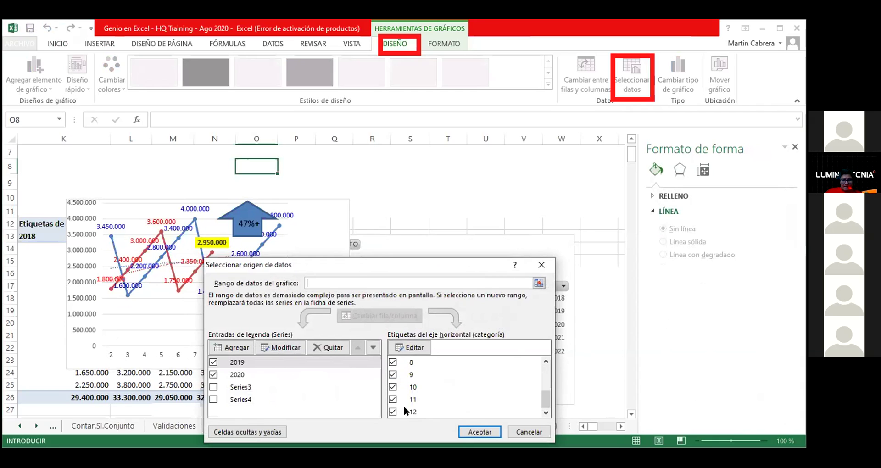
pyautogui.click(392, 410)
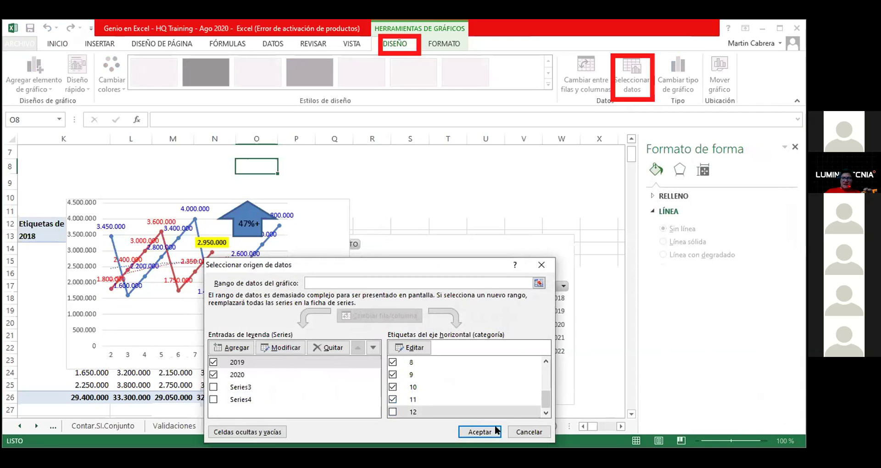
pyautogui.moveTo(545, 398); pyautogui.dragTo(545, 374)
pyautogui.click(392, 375)
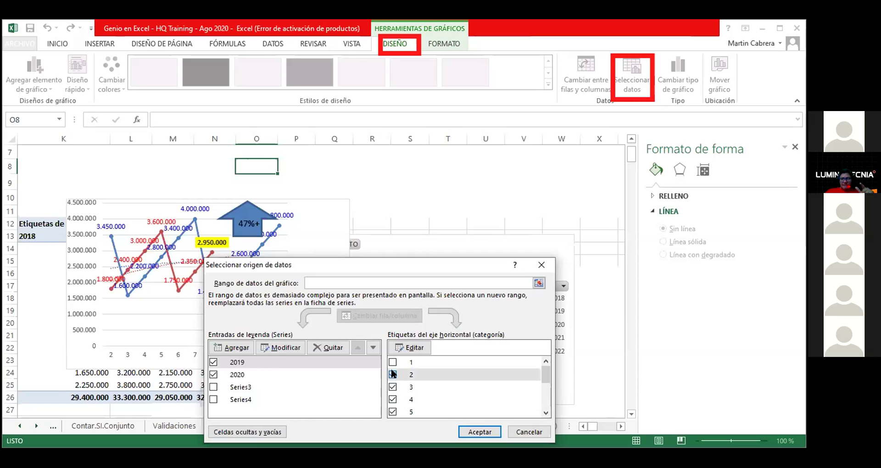
pyautogui.click(392, 386)
pyautogui.click(392, 399)
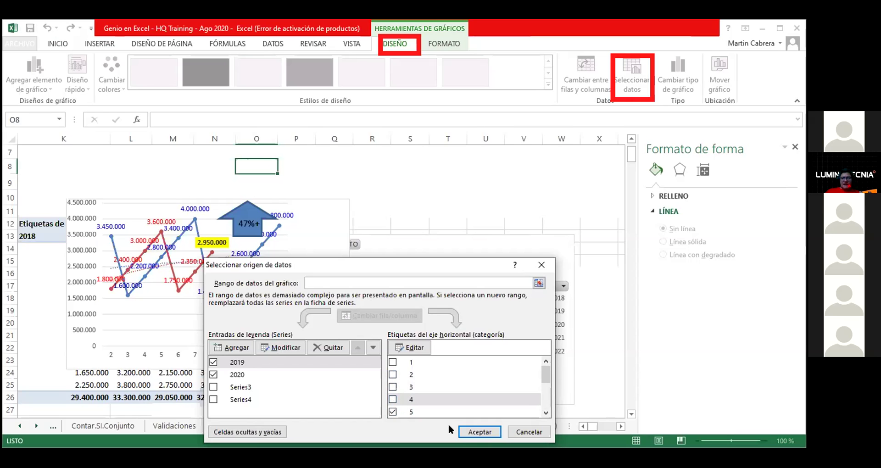
pyautogui.click(479, 431)
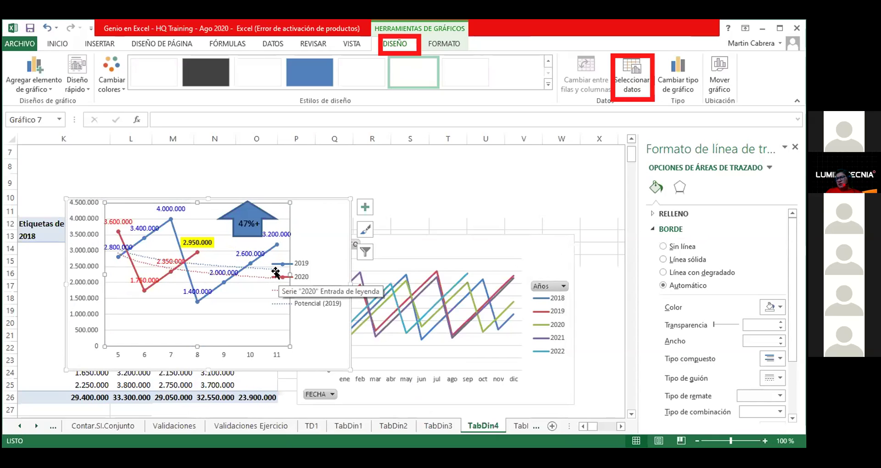
# Step: Check categories 1 to 4 in the chart filter and apply
pyautogui.click(301, 220)
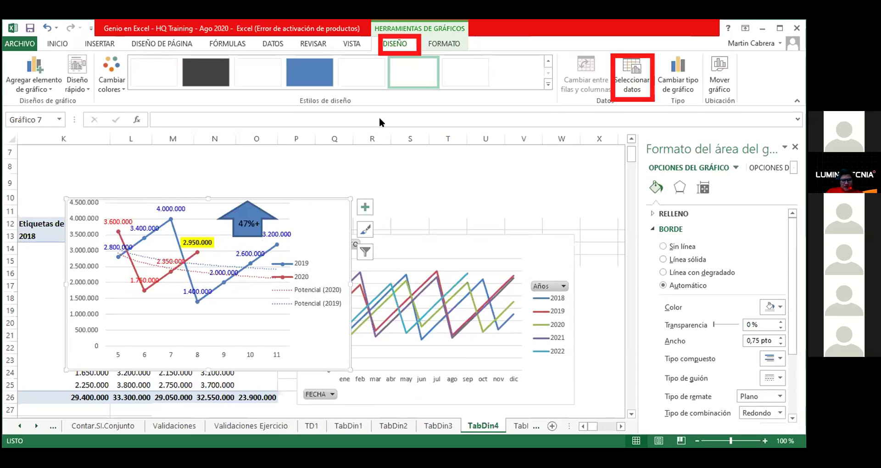
pyautogui.rightClick(318, 219)
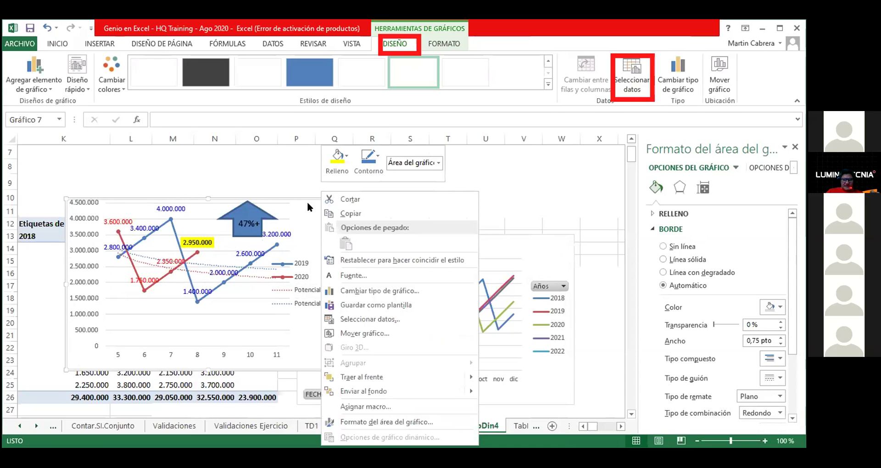
pyautogui.click(303, 201)
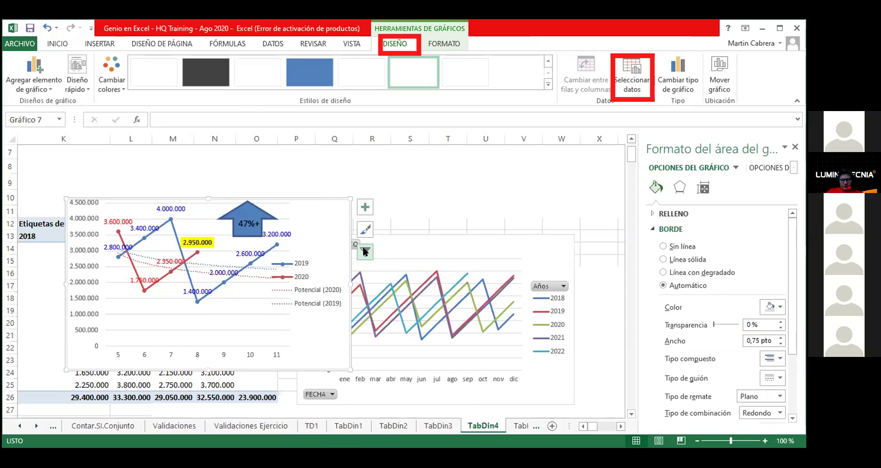
pyautogui.click(364, 247)
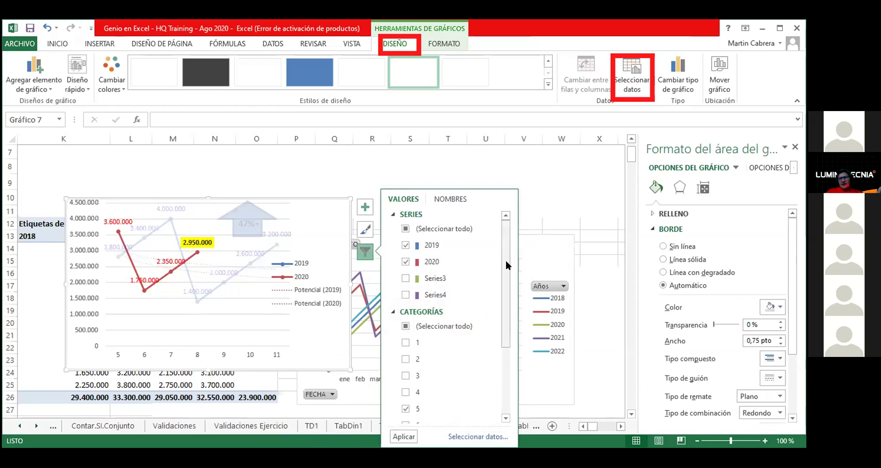
pyautogui.moveTo(507, 264)
pyautogui.mouseDown()
pyautogui.moveTo(511, 364)
pyautogui.moveTo(505, 233)
pyautogui.mouseUp()
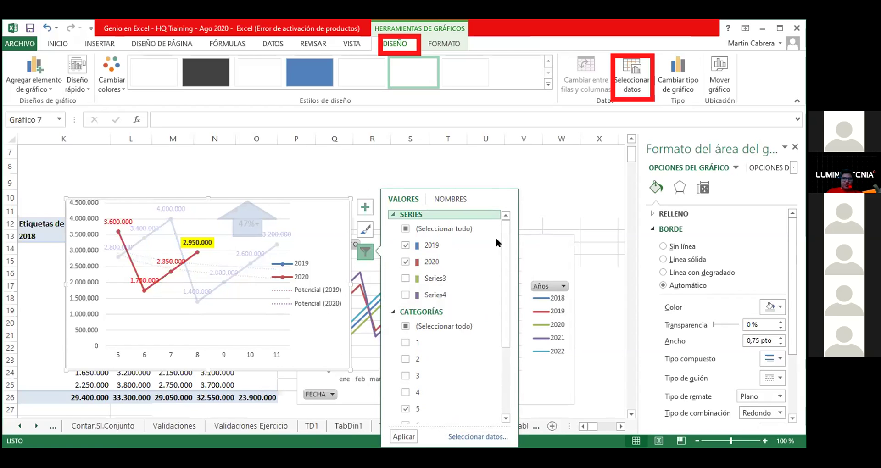
pyautogui.moveTo(504, 257); pyautogui.dragTo(500, 332)
pyautogui.click(405, 282)
pyautogui.click(404, 266)
pyautogui.click(405, 249)
pyautogui.click(404, 233)
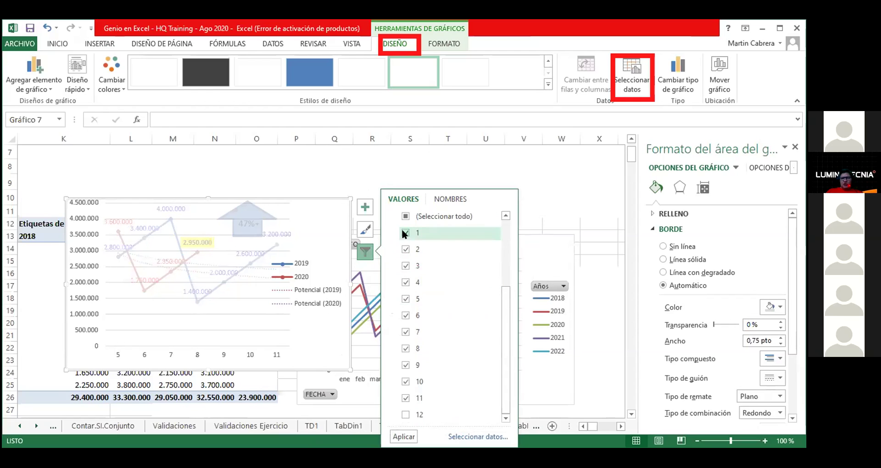
pyautogui.click(403, 436)
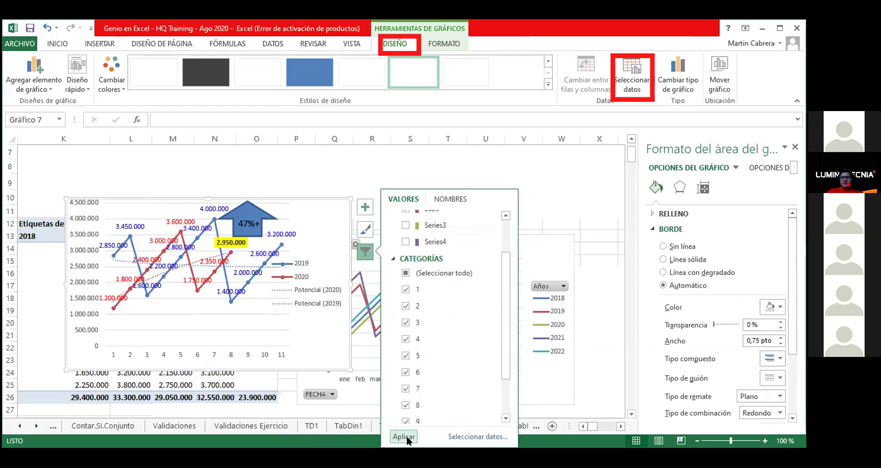
# Step: Reapply the chart filter with every category from 1 to 11 included
pyautogui.click(405, 289)
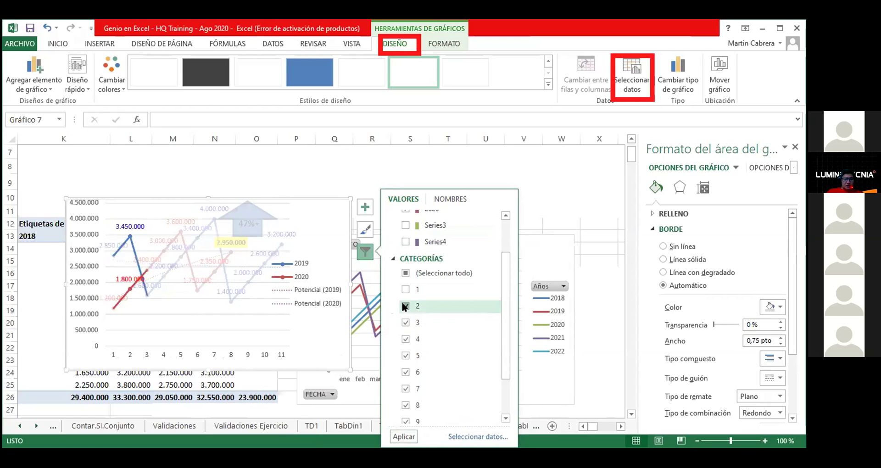
pyautogui.click(403, 305)
pyautogui.click(403, 289)
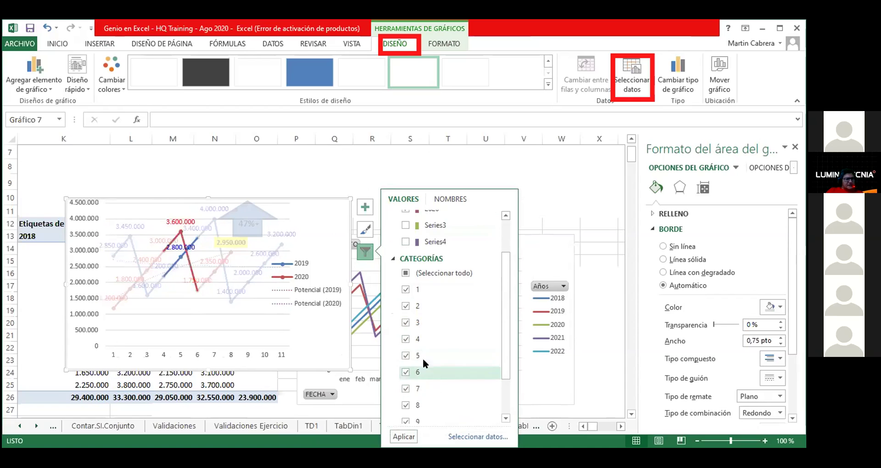
pyautogui.click(405, 435)
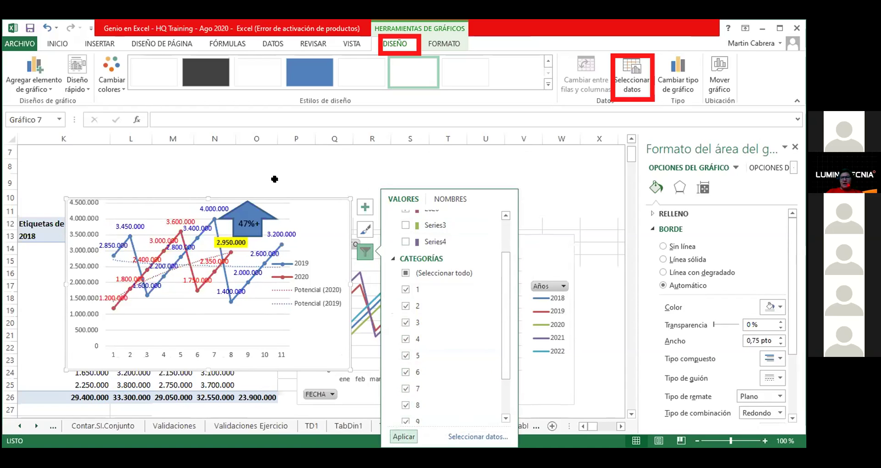
pyautogui.click(290, 183)
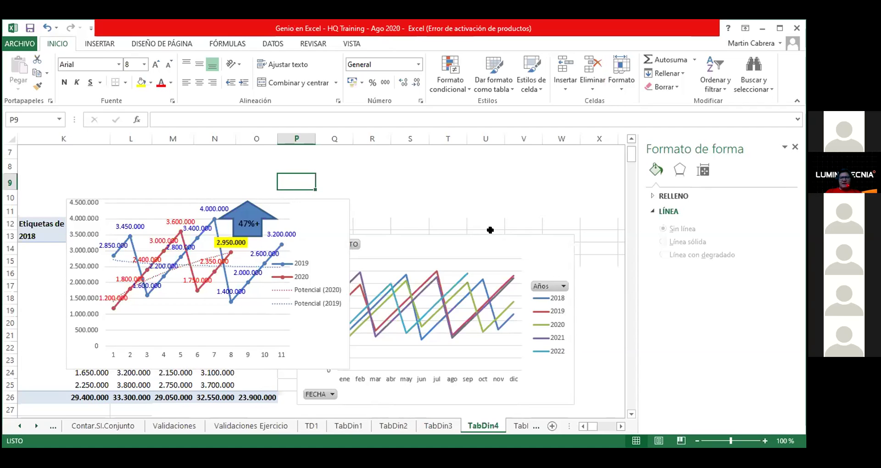
pyautogui.click(309, 213)
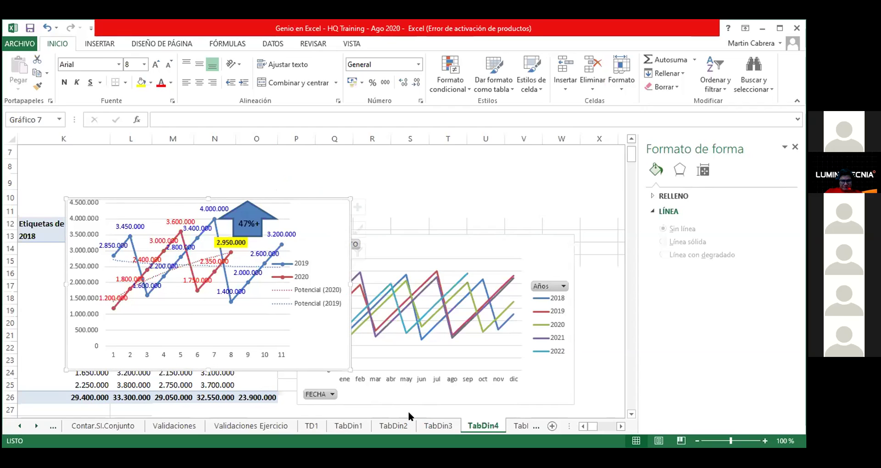
pyautogui.rightClick(313, 363)
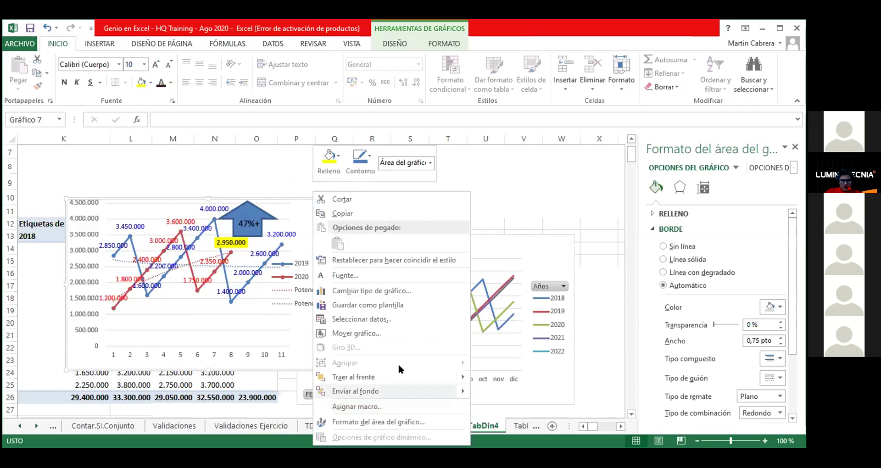
pyautogui.click(408, 324)
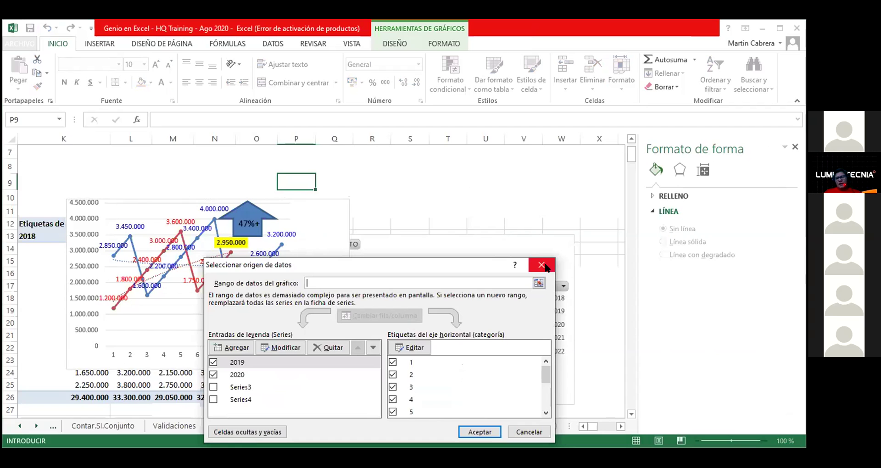
pyautogui.click(543, 265)
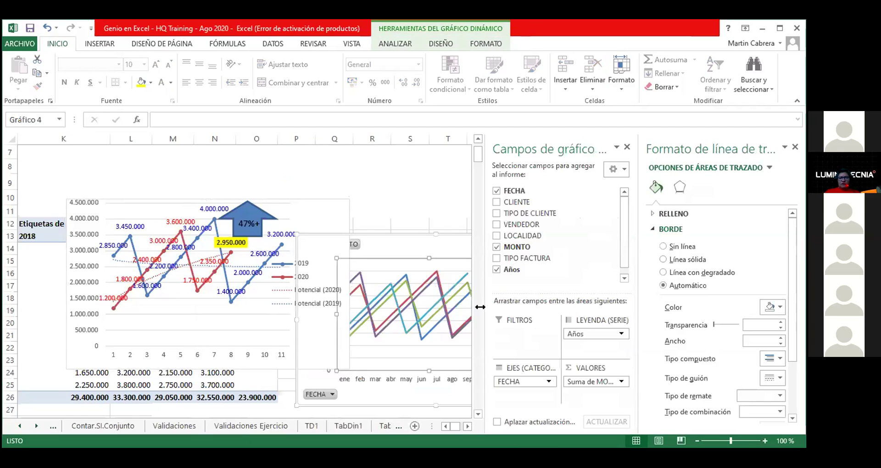
pyautogui.click(422, 238)
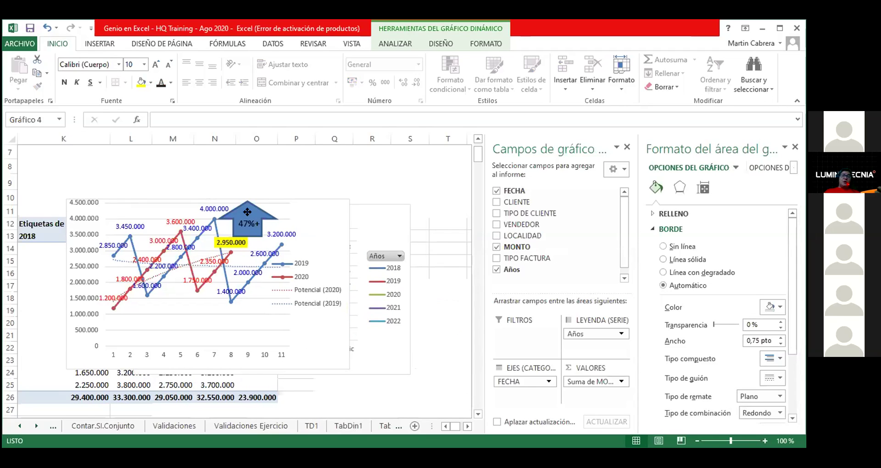
pyautogui.click(403, 254)
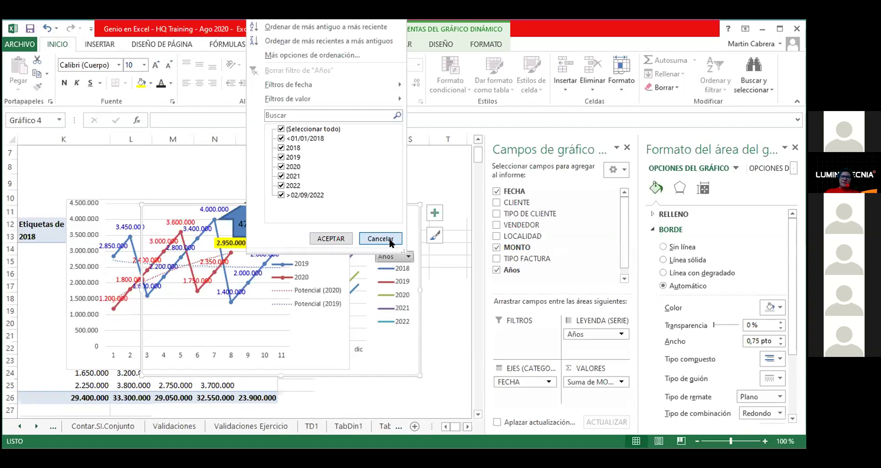
pyautogui.click(113, 258)
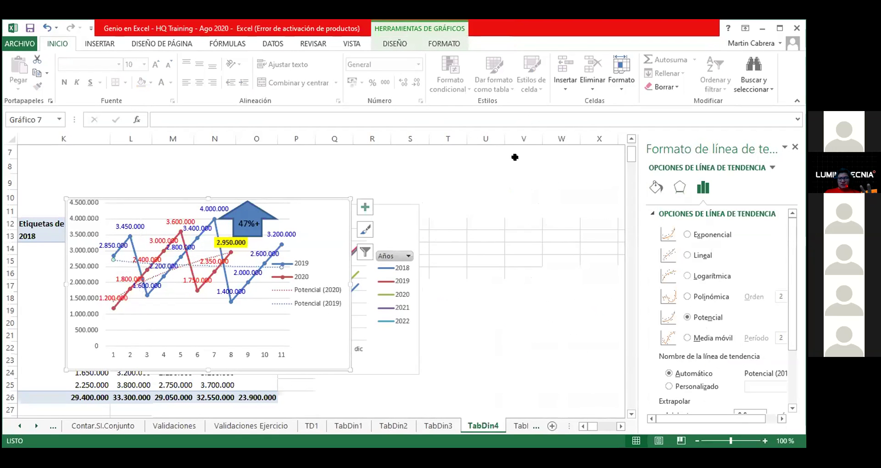
pyautogui.click(515, 157)
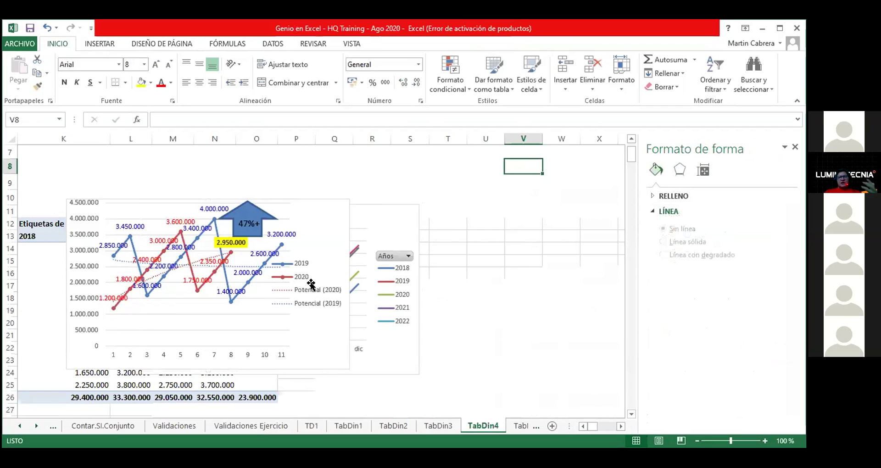
pyautogui.click(305, 216)
# Step: Drag the chart up and right, clear of the pivot table, and copy it
pyautogui.moveTo(305, 215); pyautogui.dragTo(527, 179)
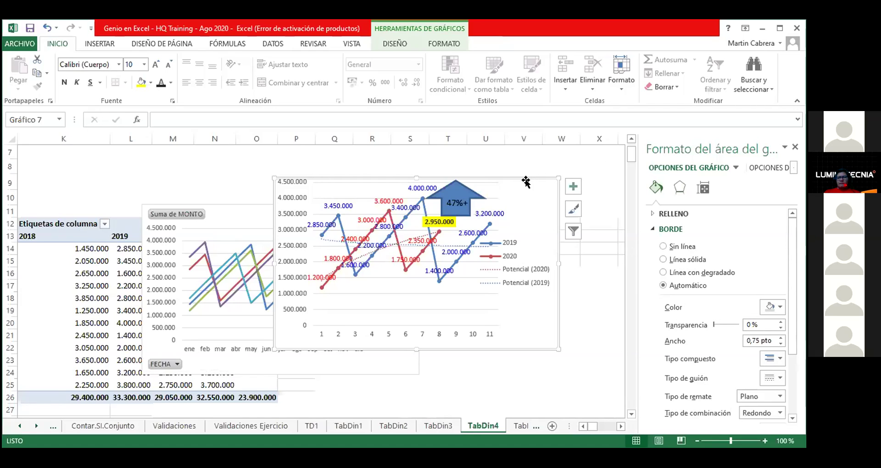
pyautogui.hotkey('ctrl', 'c')
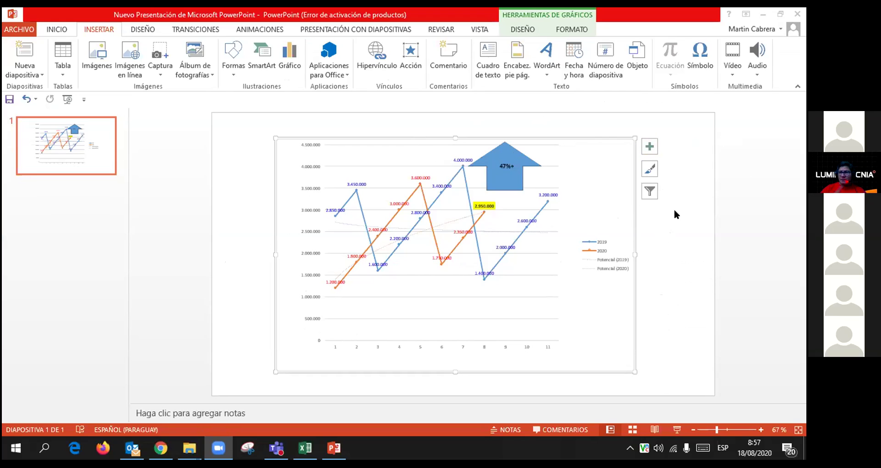
# Step: Open and close the chart's filter options, then deselect the chart
pyautogui.click(652, 190)
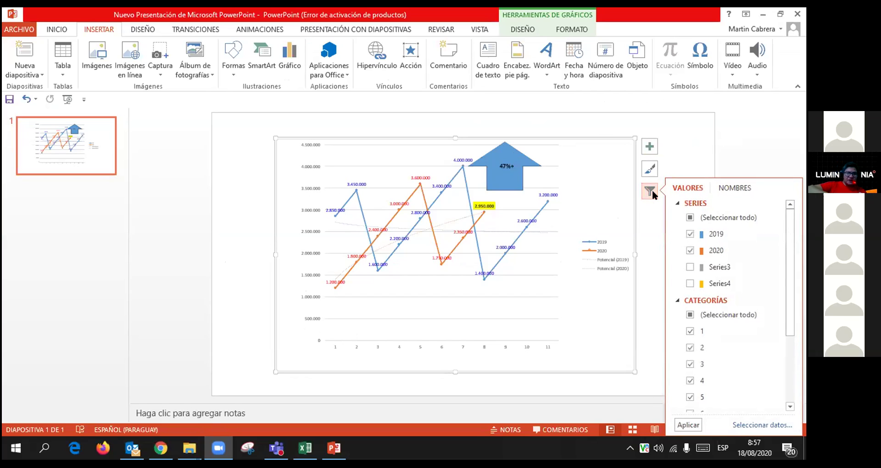
pyautogui.click(651, 189)
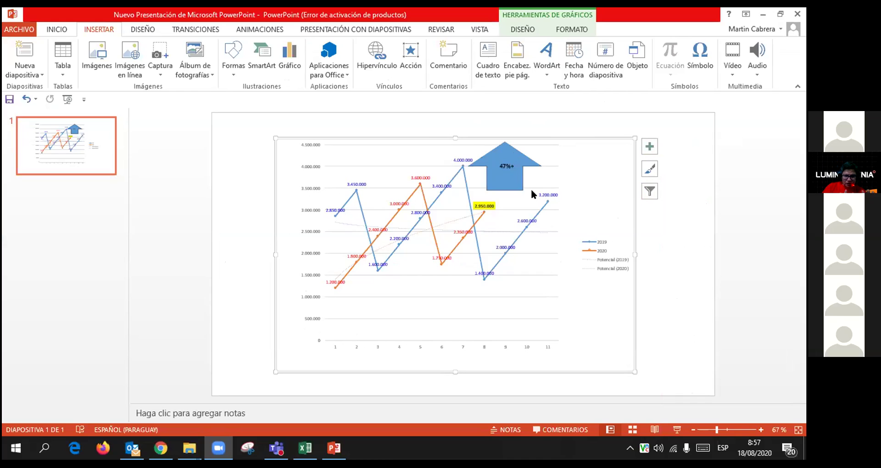
pyautogui.click(266, 158)
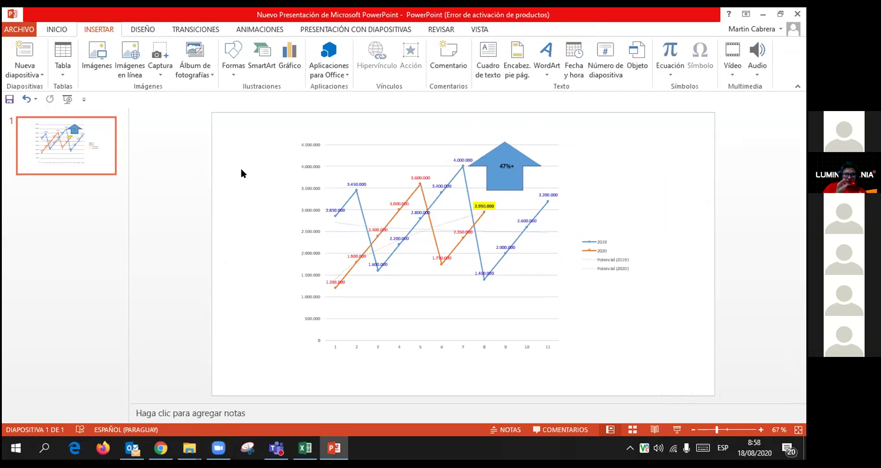
# Step: Undo three changes back to the empty title slide, then paste the copied chart again
pyautogui.hotkey('ctrl', 'z')
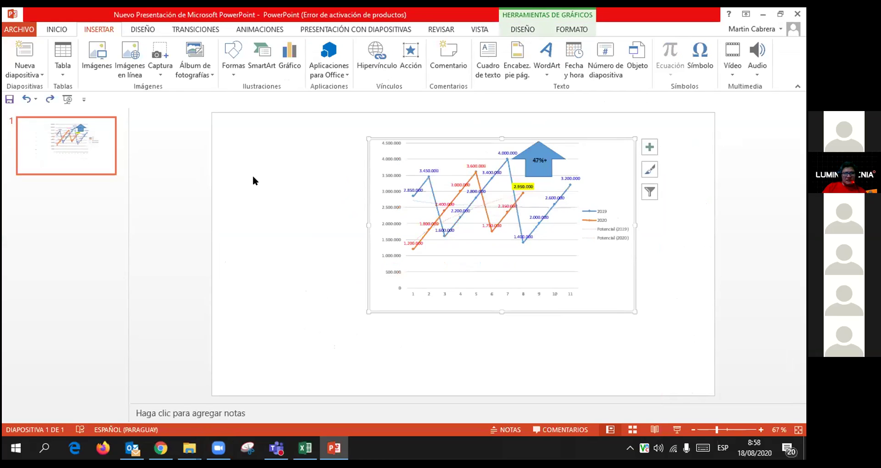
pyautogui.hotkey('ctrl', 'z')
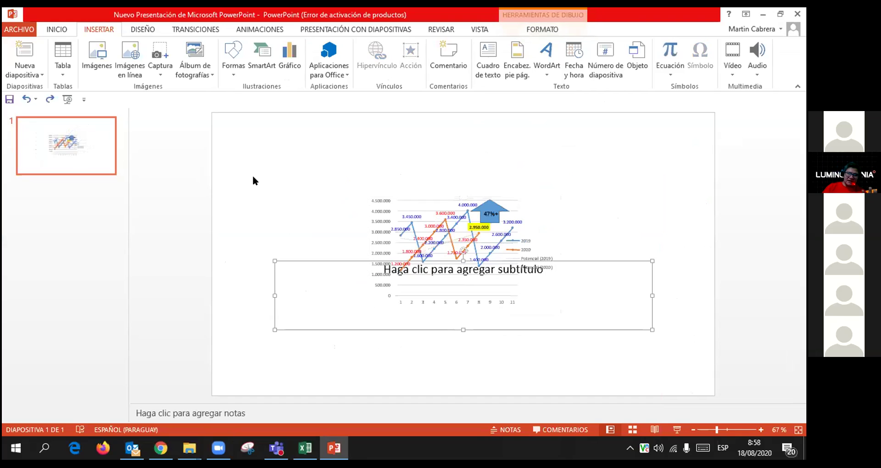
pyautogui.hotkey('ctrl', 'z')
pyautogui.hotkey('ctrl', 'z')
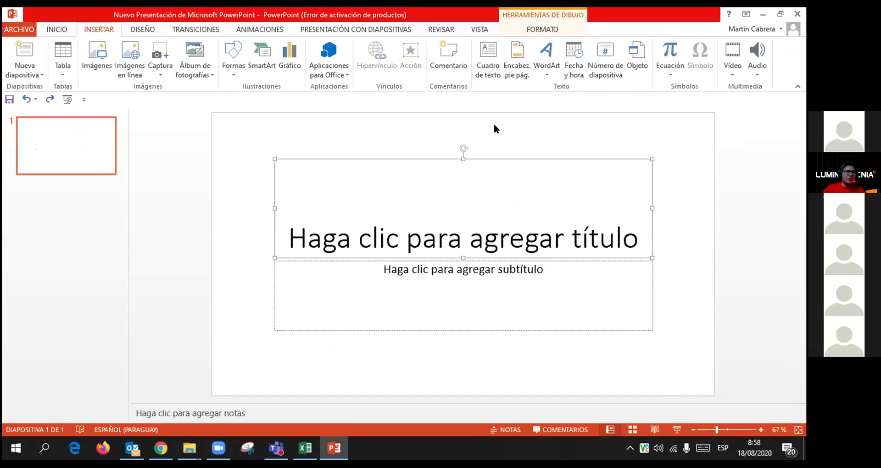
pyautogui.hotkey('ctrl', 'v')
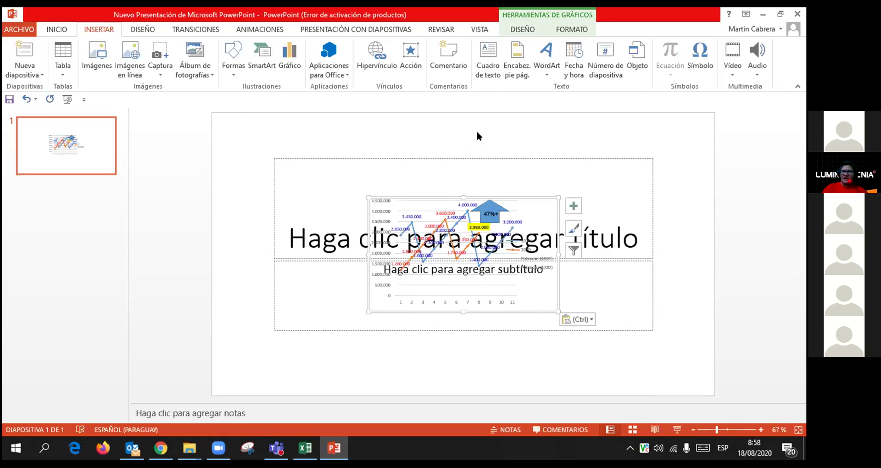
# Step: Apply the 'Usar tema de destino y vincular datos' paste option to keep the chart linked to Excel
pyautogui.click(588, 319)
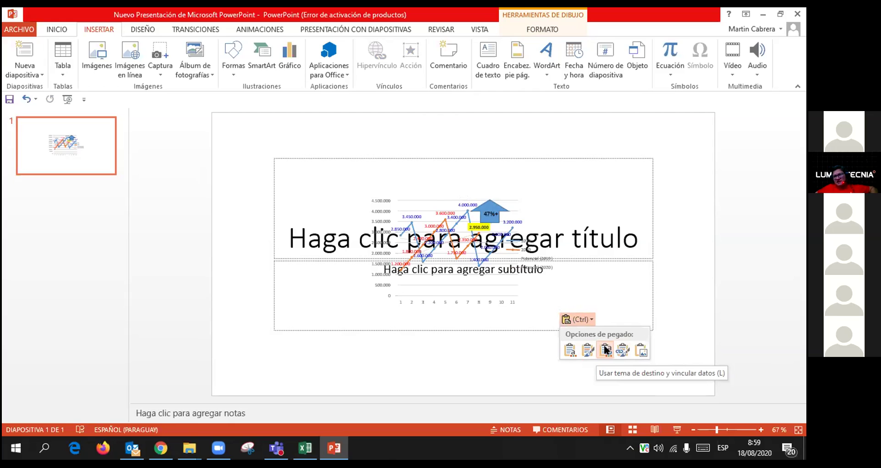
pyautogui.click(605, 349)
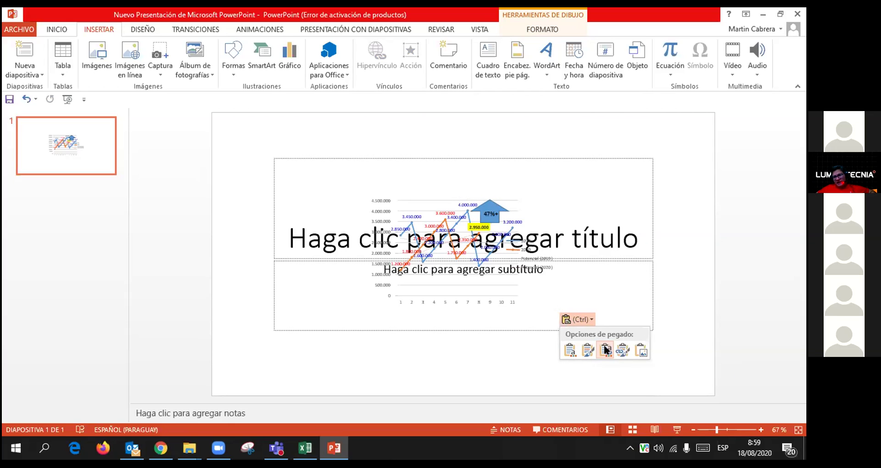
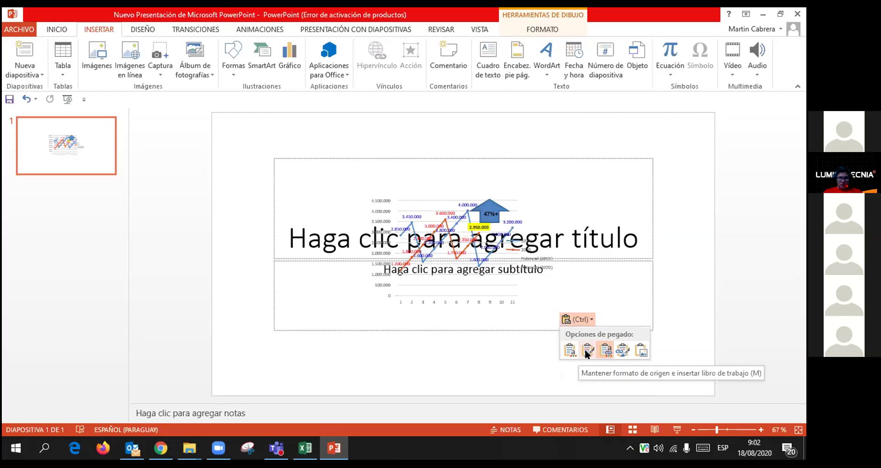
# Step: Paste the line chart with 'Mantener formato de origen e insertar libro' and delete the empty title and subtitle placeholders
pyautogui.click(584, 348)
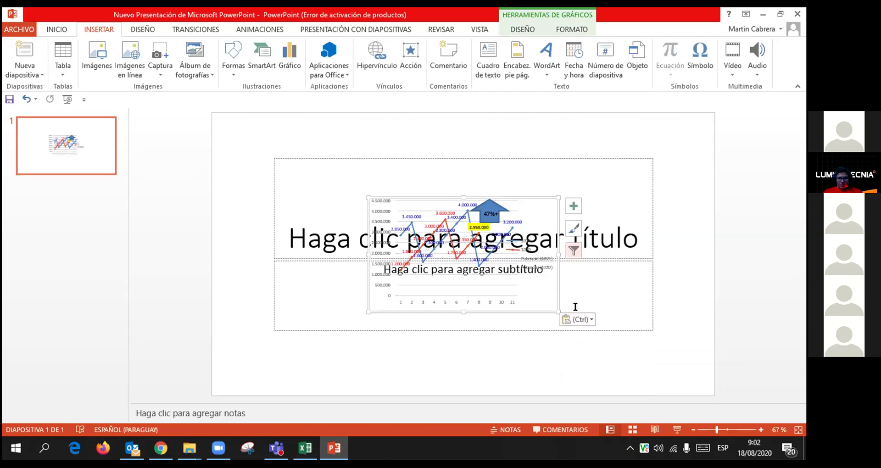
pyautogui.click(588, 319)
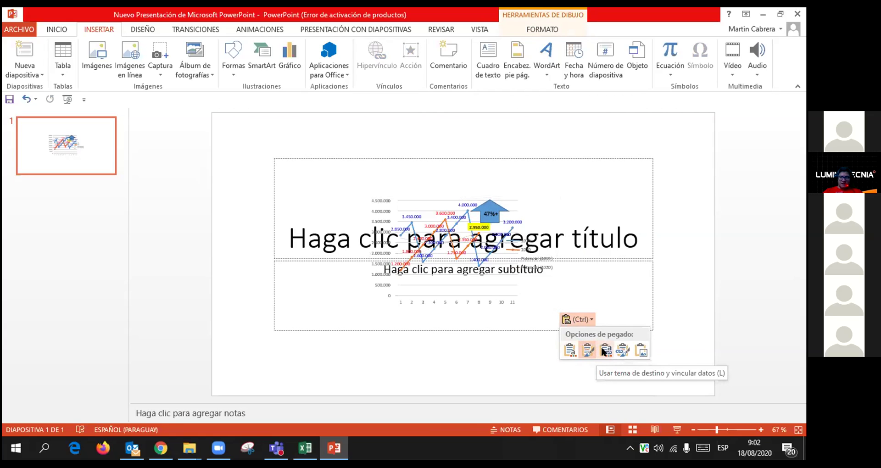
pyautogui.click(588, 212)
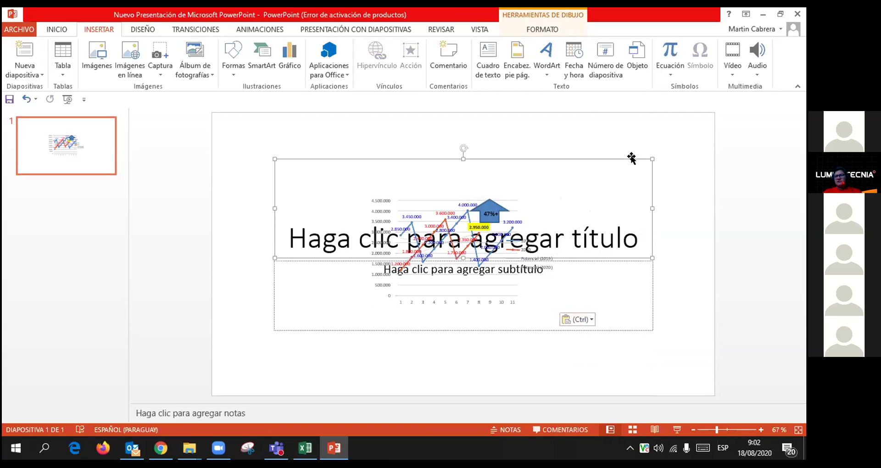
pyautogui.press('Delete')
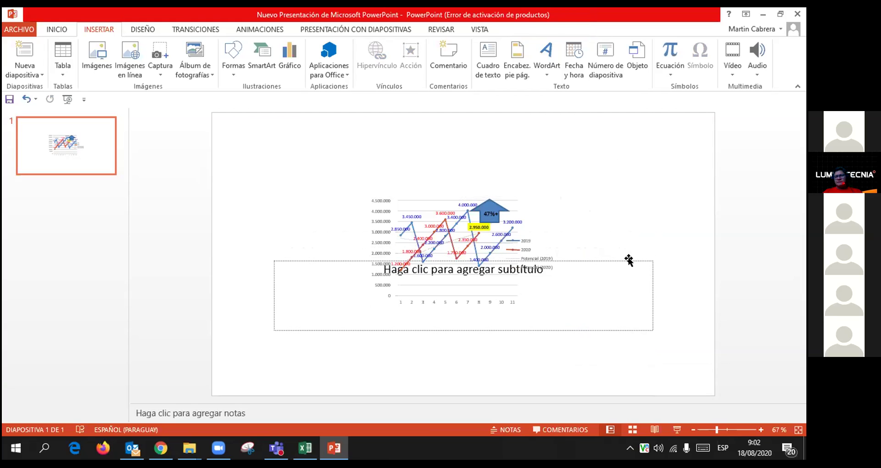
pyautogui.click(628, 260)
pyautogui.press('Delete')
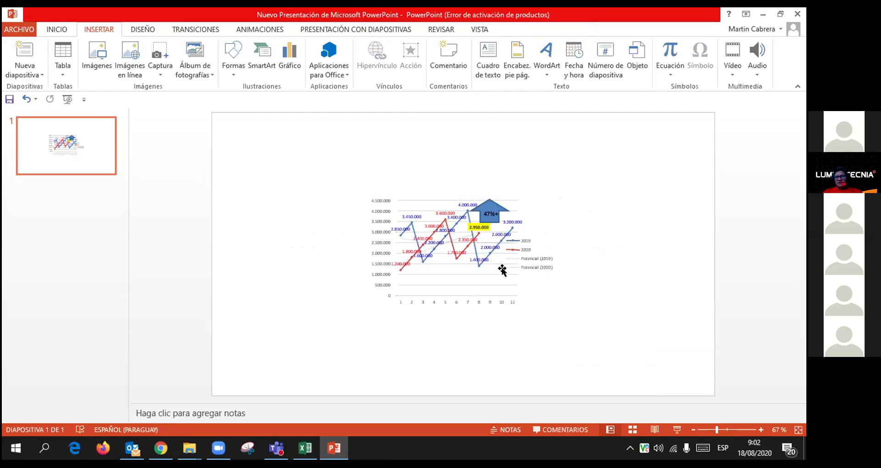
pyautogui.click(509, 288)
pyautogui.click(543, 291)
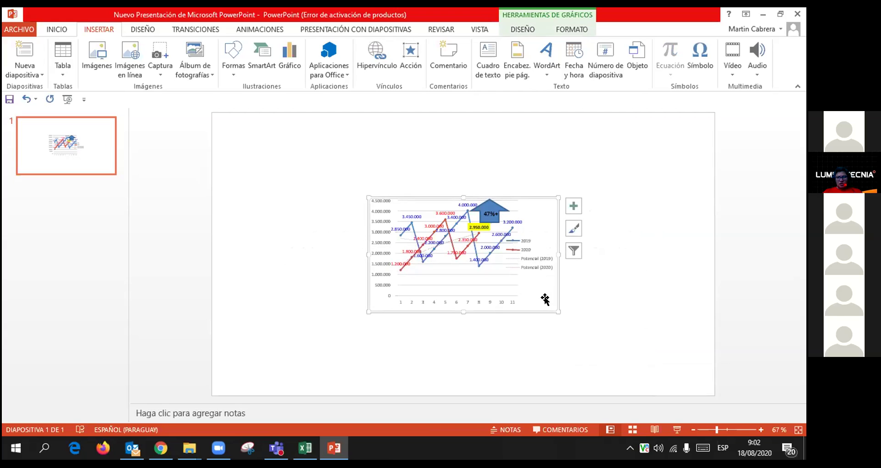
pyautogui.rightClick(543, 297)
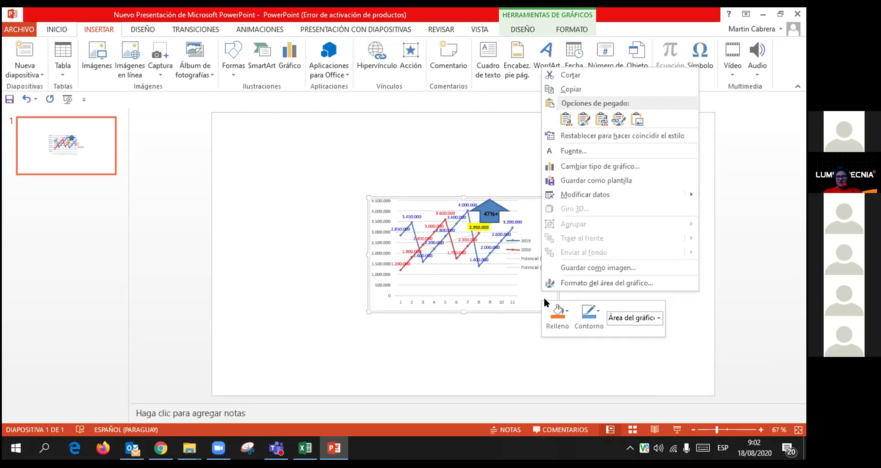
pyautogui.click(498, 338)
pyautogui.click(573, 206)
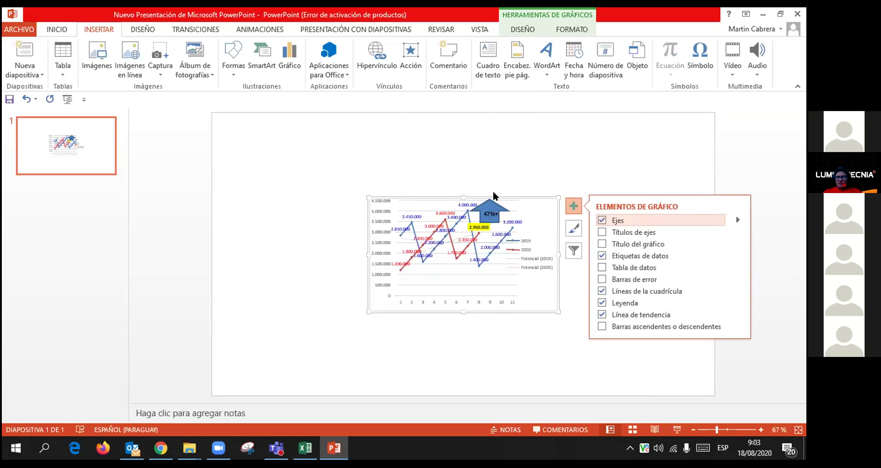
pyautogui.rightClick(525, 280)
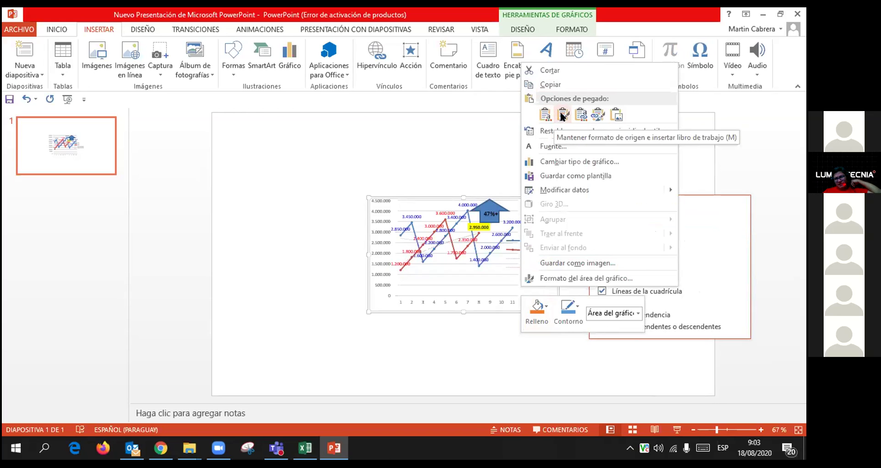
pyautogui.click(562, 116)
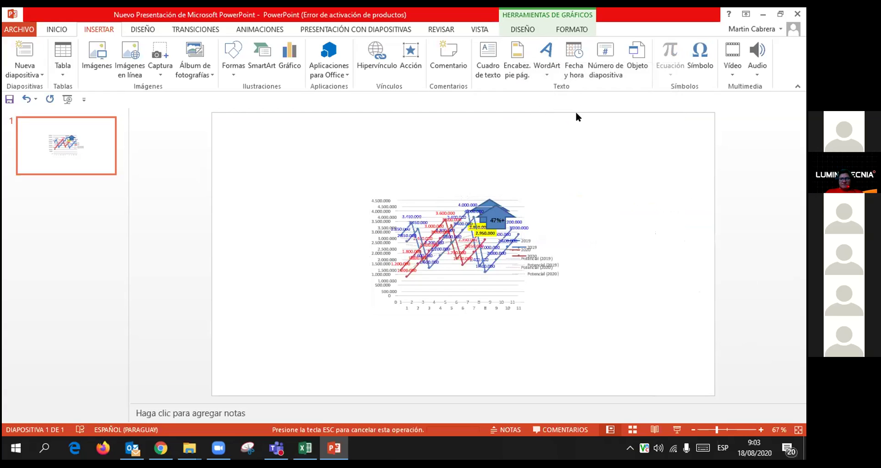
pyautogui.hotkey('ctrl', 'z')
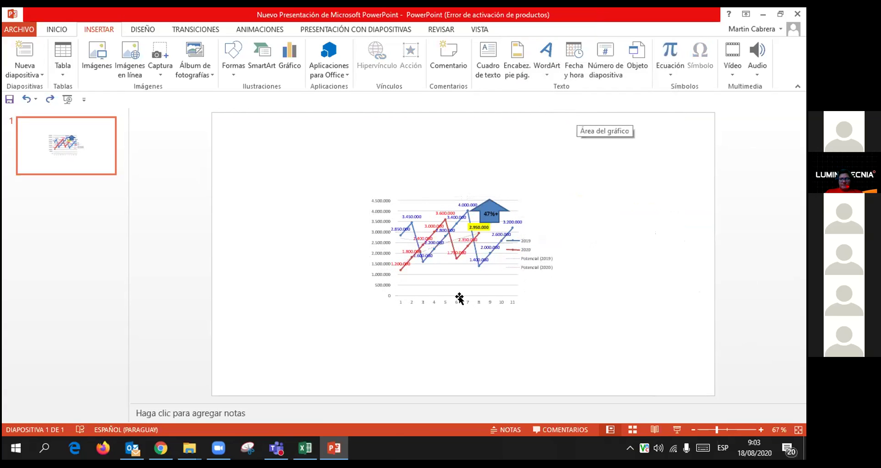
pyautogui.click(507, 287)
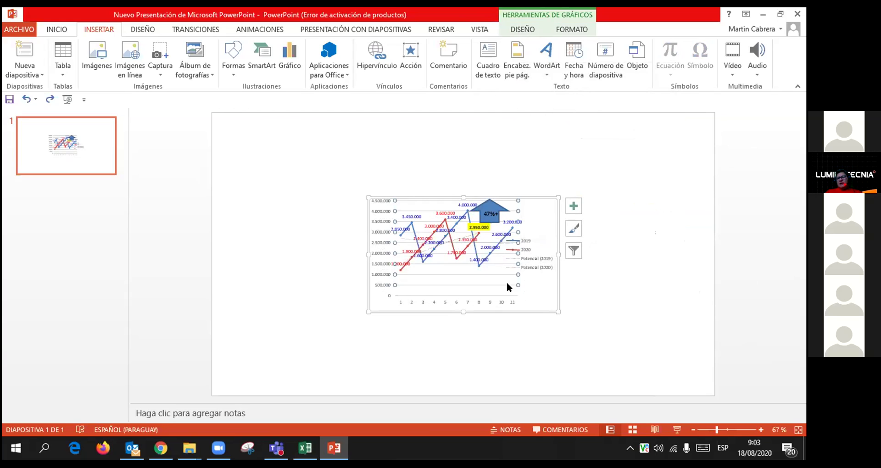
# Step: Remove the restored subtitle placeholder and open the chart area's formatting options
pyautogui.press('Tab')
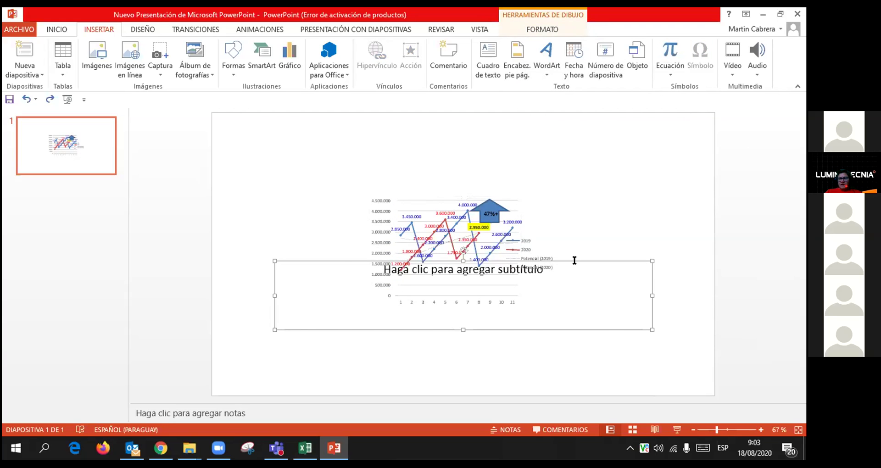
pyautogui.press('Delete')
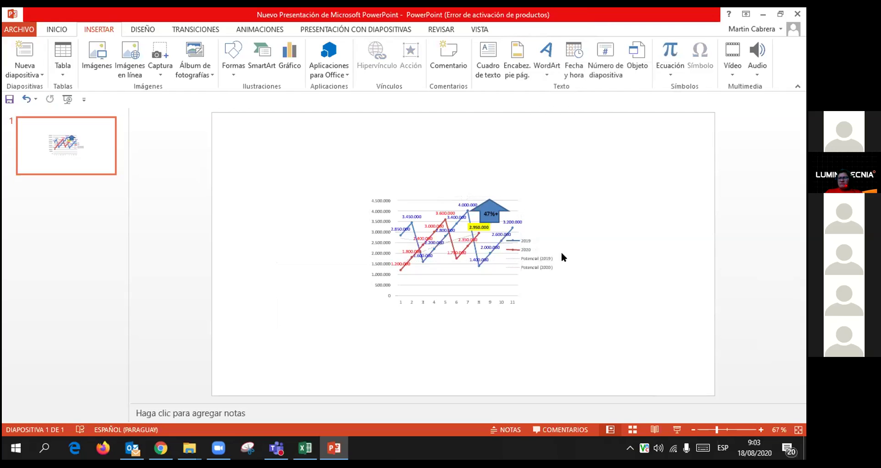
pyautogui.click(523, 244)
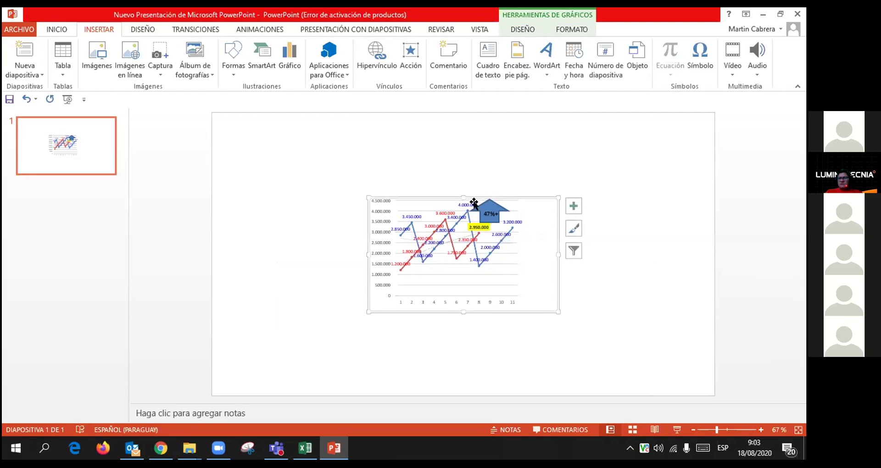
pyautogui.click(451, 201)
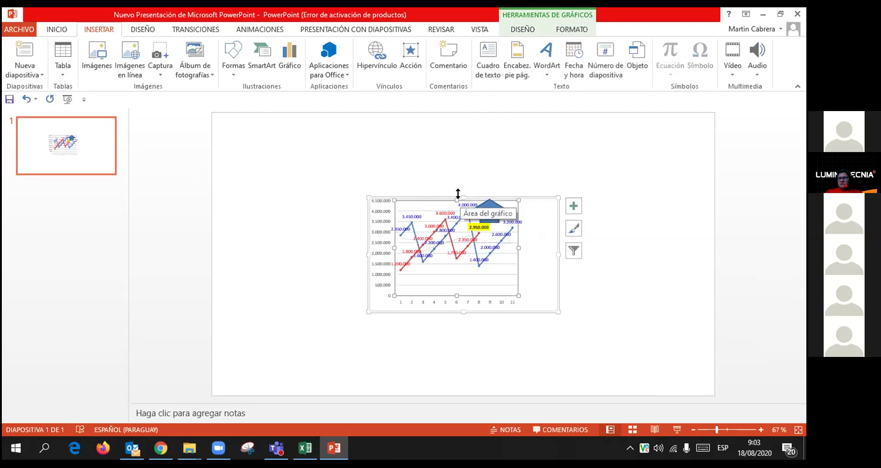
pyautogui.doubleClick(415, 196)
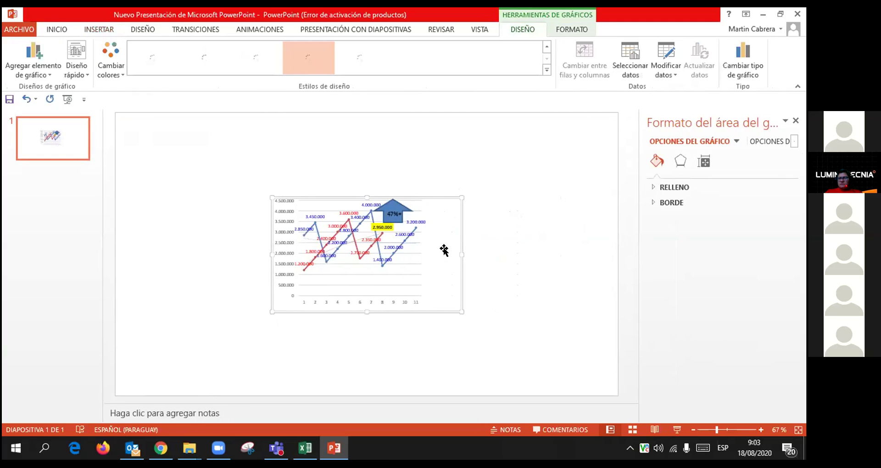
# Step: Cut and re-paste the chart using the slide's theme, turning the 2020 series orange
pyautogui.press('Escape')
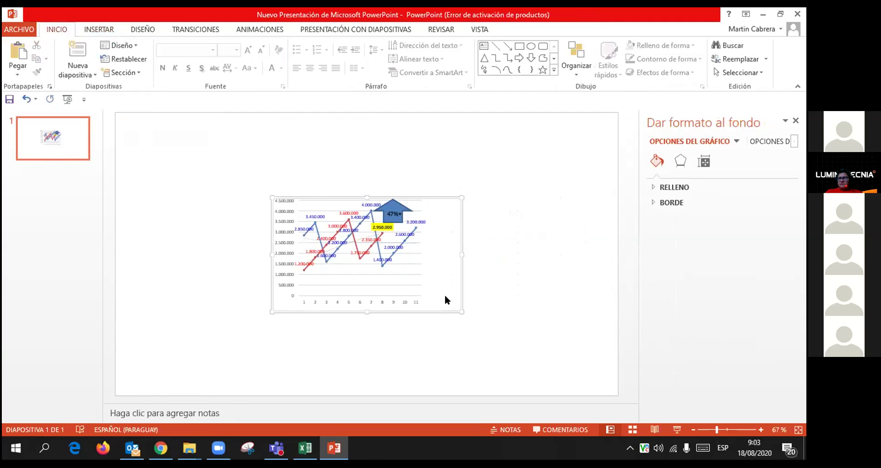
pyautogui.press('Delete')
pyautogui.hotkey('ctrl', 'v')
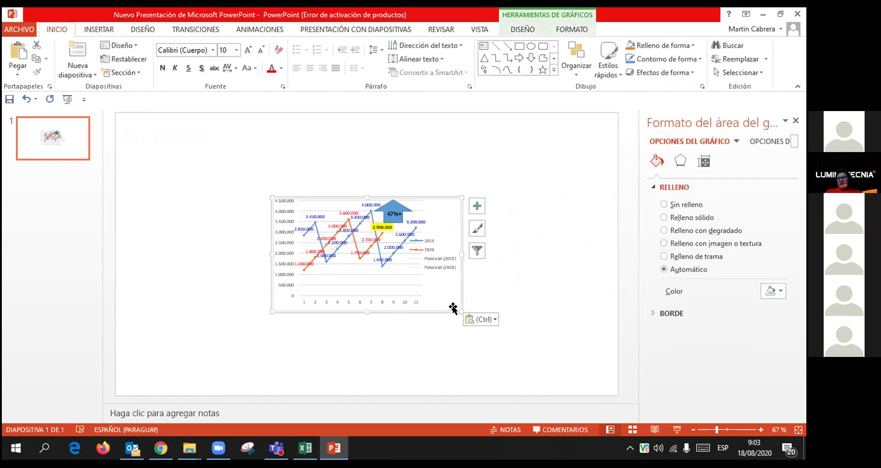
pyautogui.click(494, 319)
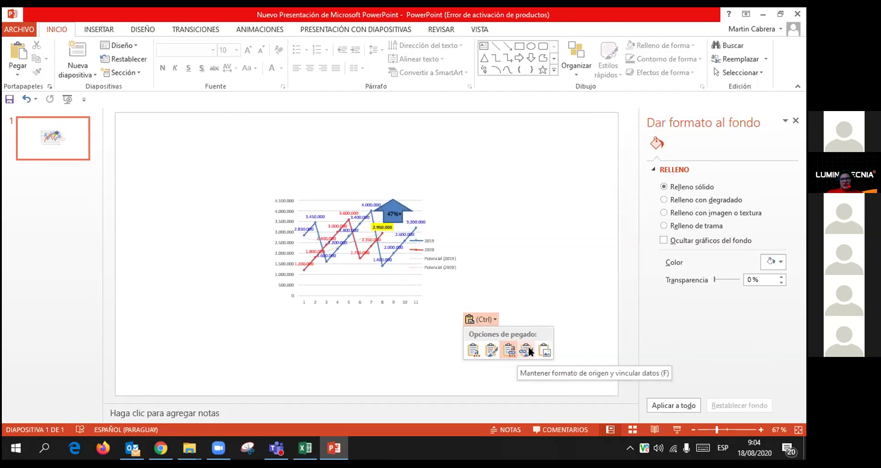
pyautogui.click(472, 350)
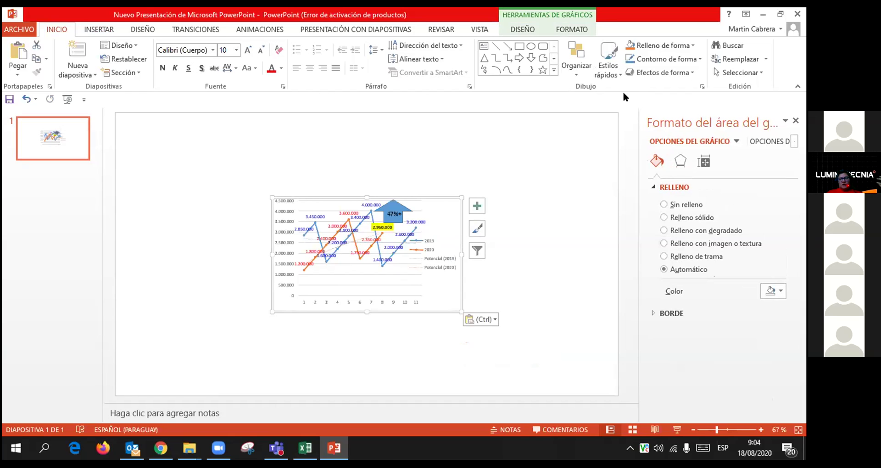
# Step: Back in Excel's TabDin4 sheet, move the Excel Mbarete logo over columns J–K
pyautogui.click(305, 447)
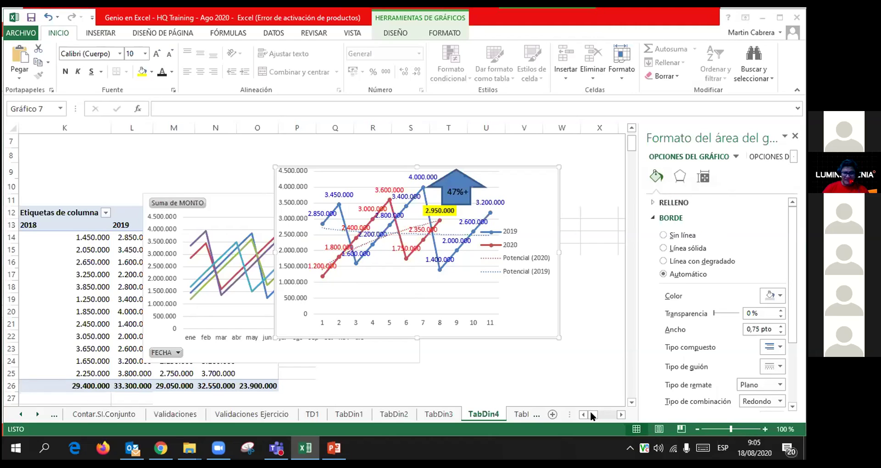
pyautogui.moveTo(590, 410); pyautogui.dragTo(171, 236)
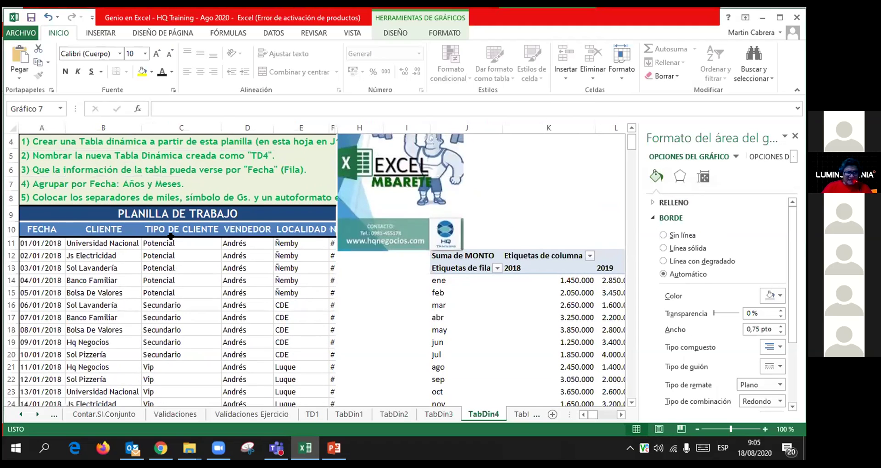
pyautogui.scroll(1, 171, 236)
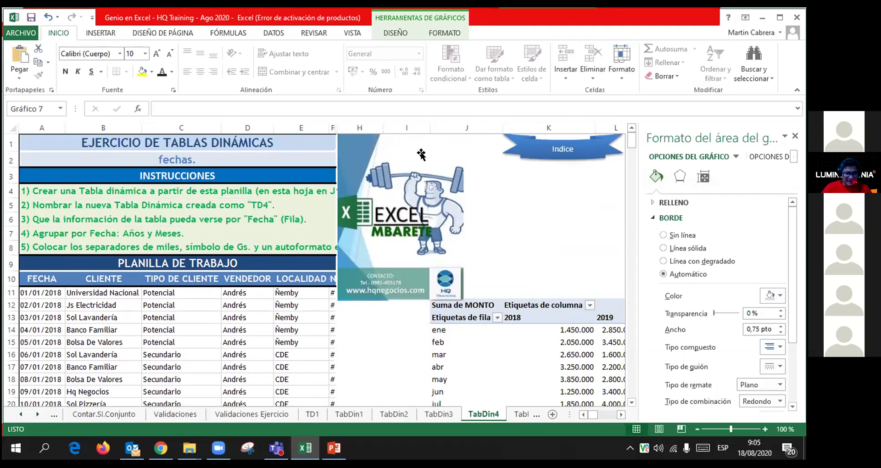
pyautogui.moveTo(421, 155)
pyautogui.mouseDown()
pyautogui.moveTo(513, 157)
pyautogui.moveTo(497, 157)
pyautogui.mouseUp()
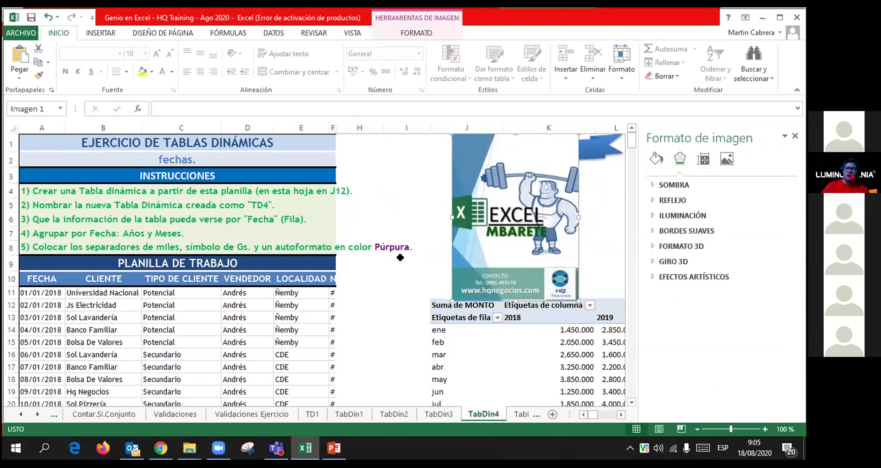
pyautogui.scroll(-1, 552, 327)
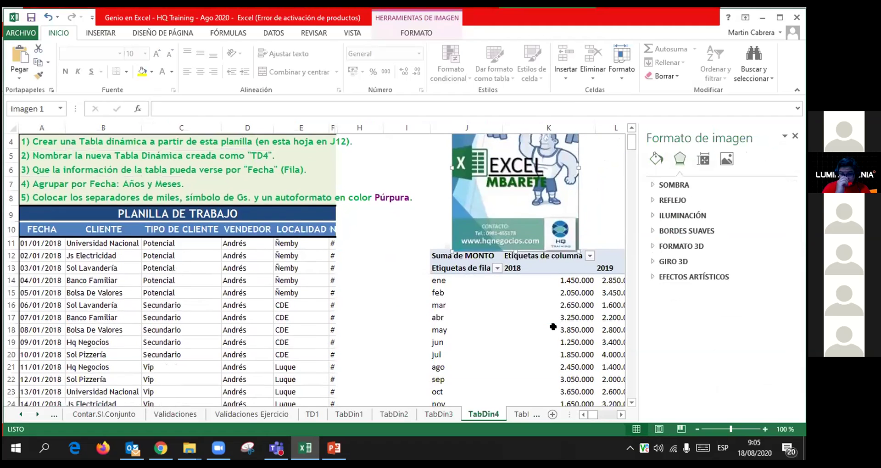
pyautogui.scroll(-2, 553, 327)
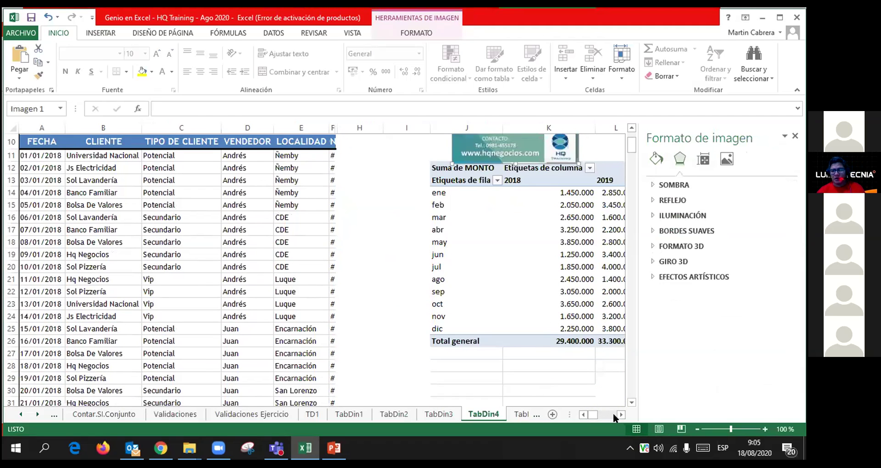
pyautogui.hscroll(5, 613, 413)
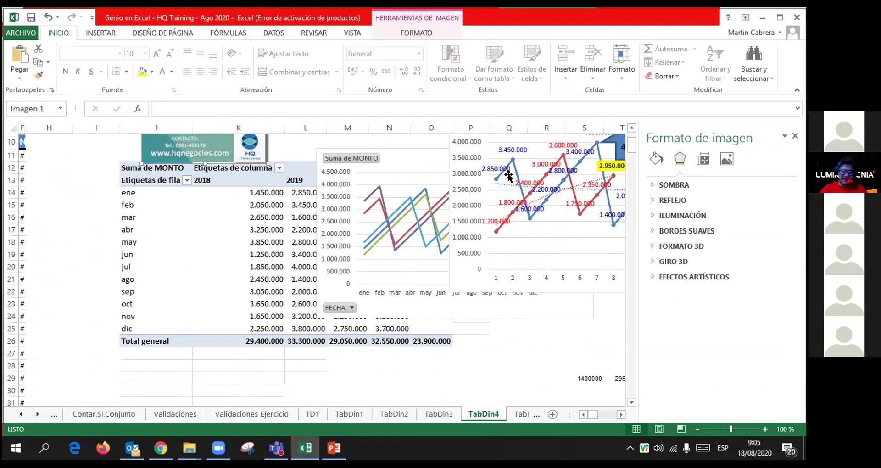
# Step: Drag the 47% trend chart and the monthly sales pivot chart below the MONTO pivot table
pyautogui.click(519, 158)
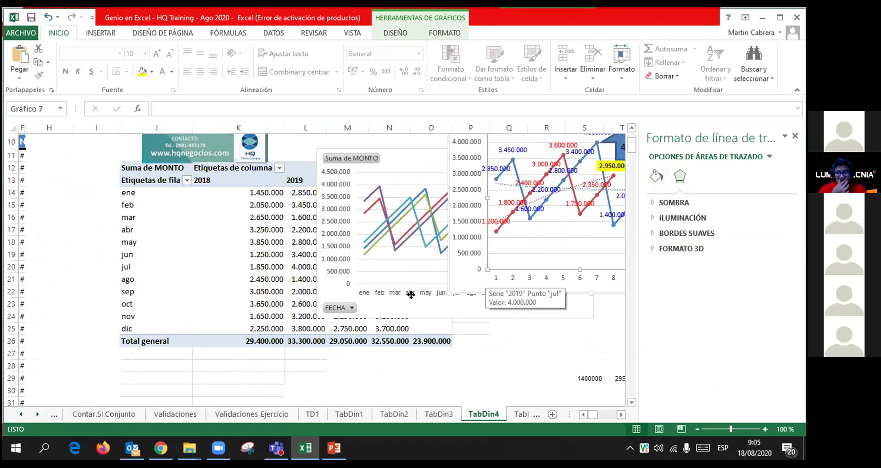
pyautogui.moveTo(471, 273); pyautogui.dragTo(271, 358)
pyautogui.moveTo(499, 231); pyautogui.dragTo(496, 229)
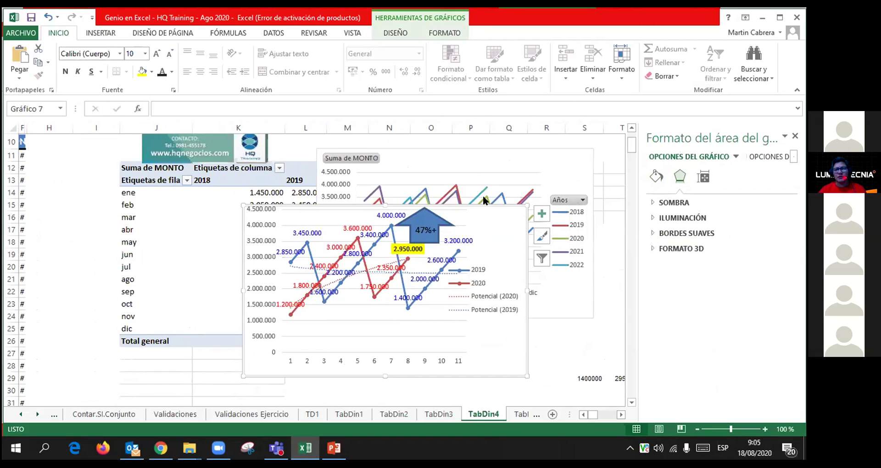
pyautogui.moveTo(492, 223); pyautogui.dragTo(435, 393)
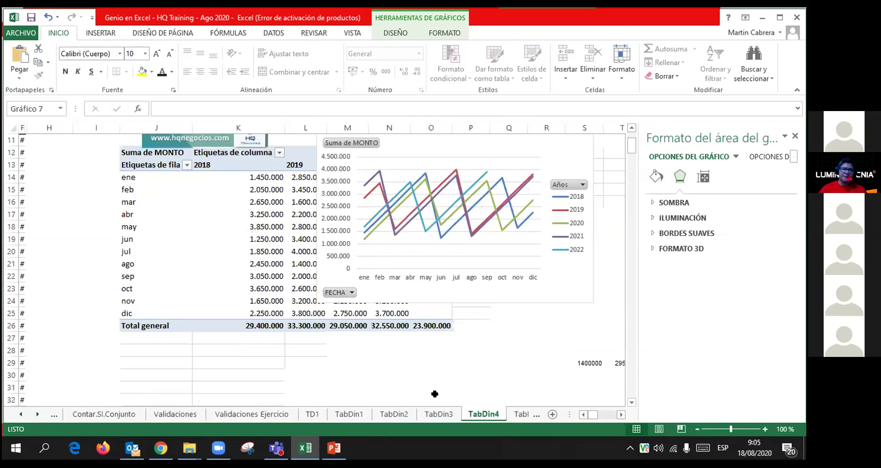
pyautogui.moveTo(471, 143)
pyautogui.mouseDown()
pyautogui.moveTo(505, 299)
pyautogui.moveTo(504, 349)
pyautogui.mouseUp()
pyautogui.scroll(3, 394, 275)
pyautogui.moveTo(394, 268); pyautogui.dragTo(396, 403)
pyautogui.scroll(2, 290, 277)
pyautogui.scroll(2, 290, 277)
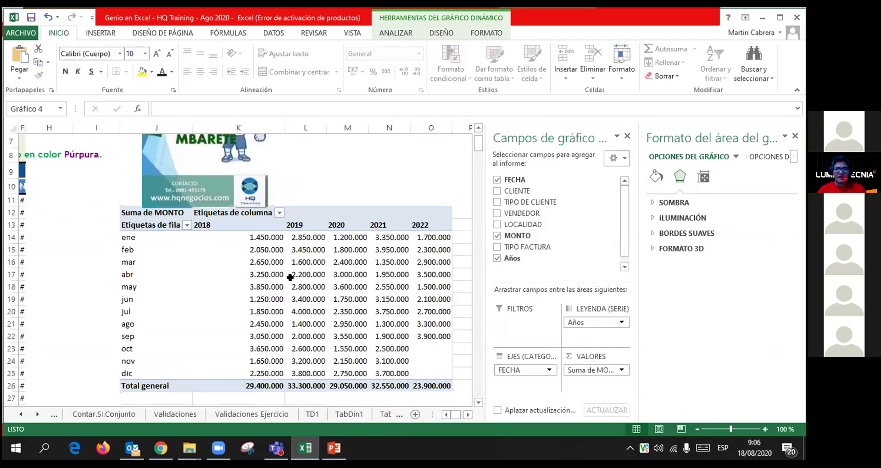
# Step: Close the Formato de forma pane and reselect the January 2018 amount in the pivot table
pyautogui.click(231, 271)
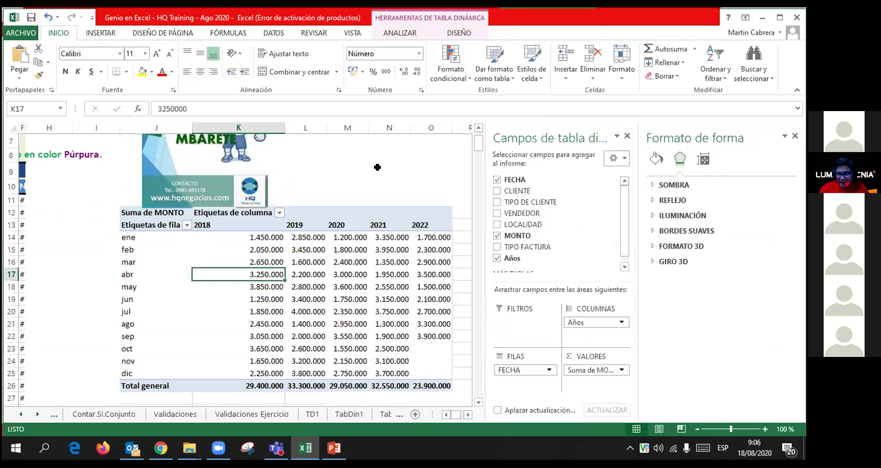
pyautogui.click(795, 136)
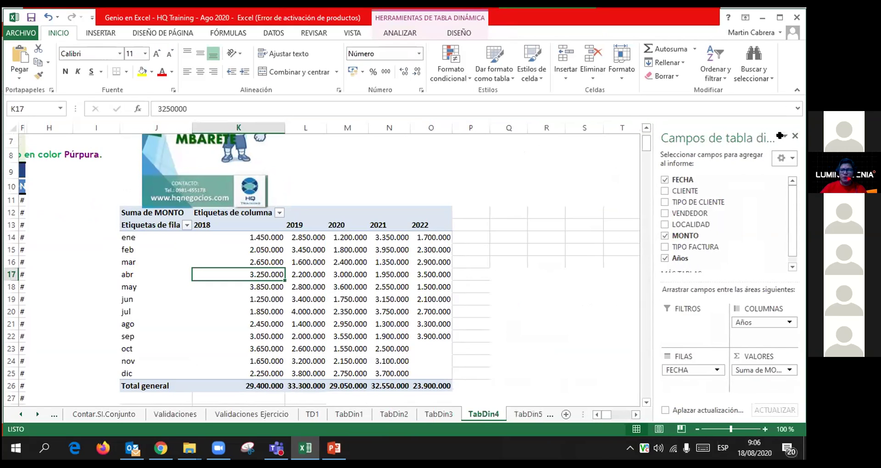
pyautogui.scroll(-1, 495, 269)
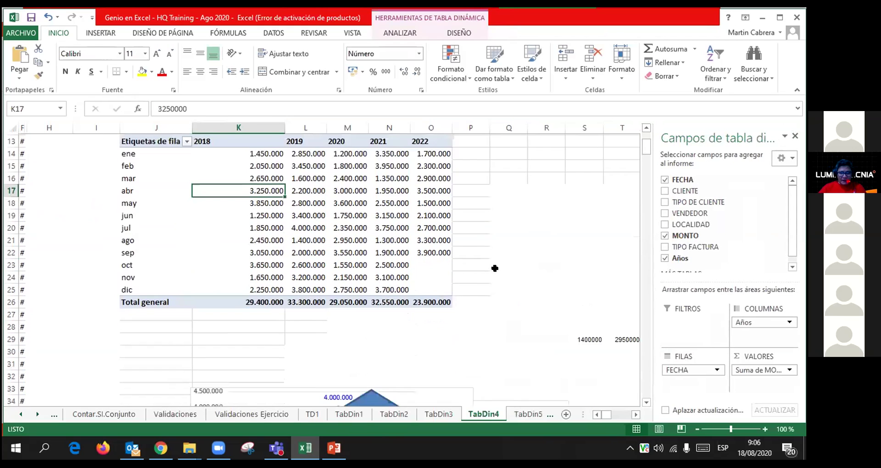
pyautogui.scroll(-1, 509, 271)
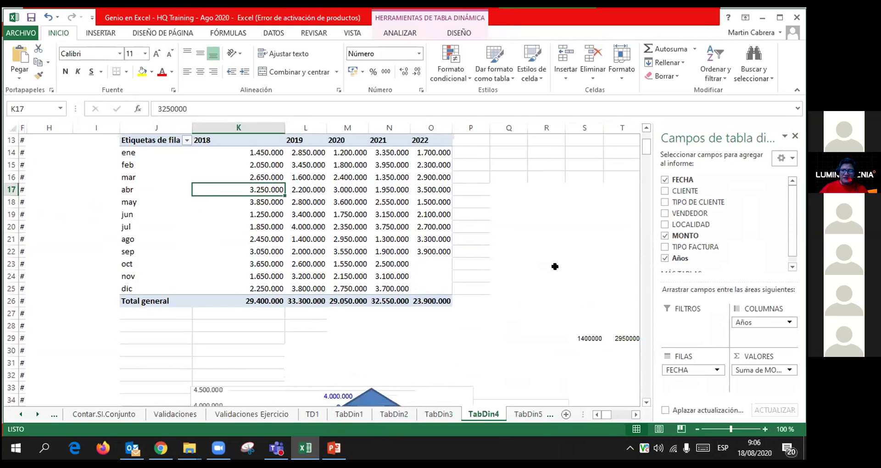
pyautogui.click(561, 252)
pyautogui.click(524, 190)
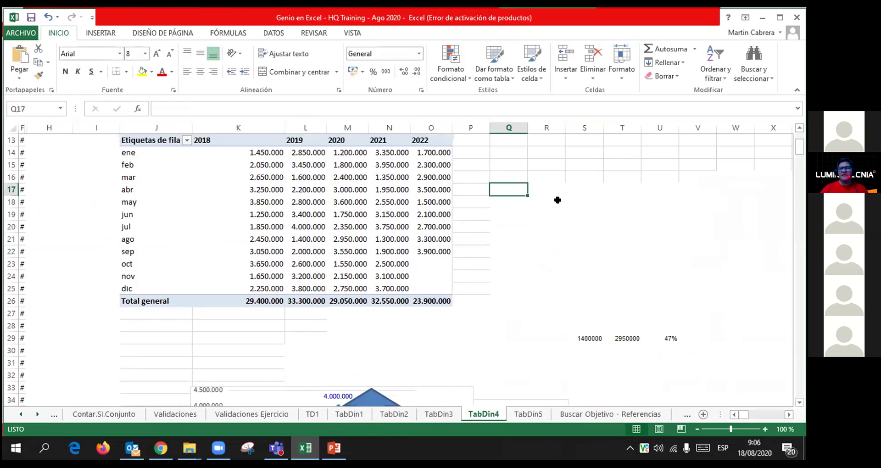
pyautogui.click(598, 217)
pyautogui.click(659, 288)
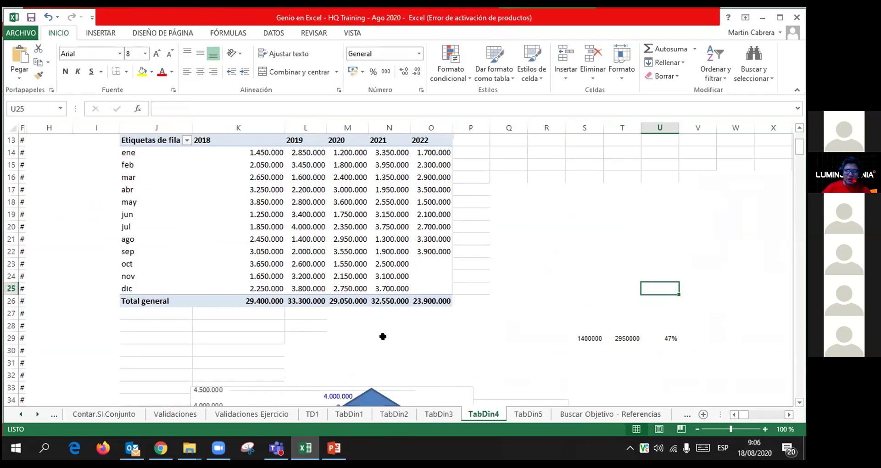
pyautogui.scroll(1, 263, 294)
pyautogui.scroll(2, 262, 294)
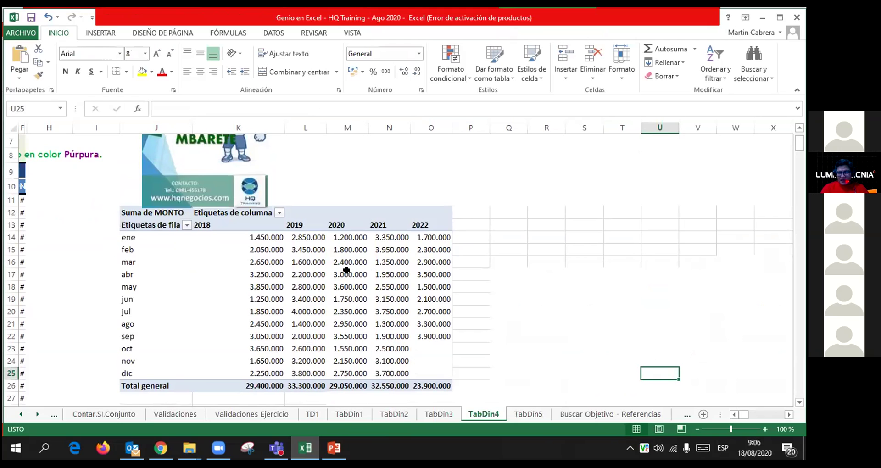
pyautogui.click(270, 236)
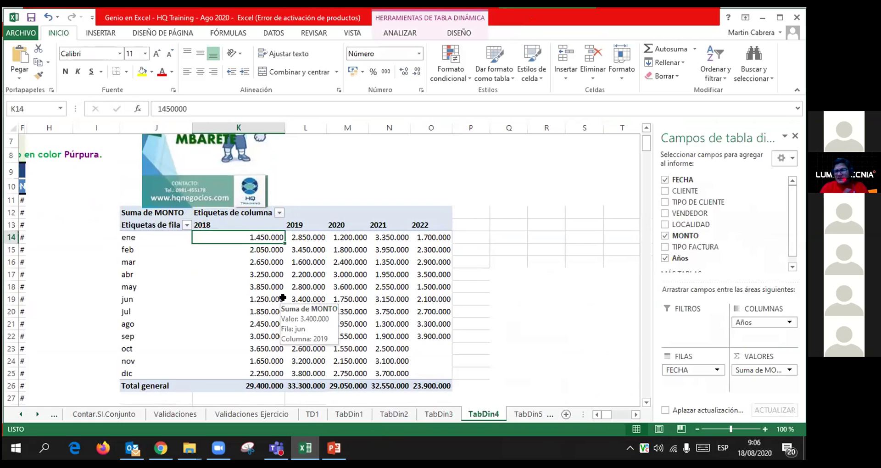
# Step: Open Formato de número for the pivot values and choose the Moneda category
pyautogui.rightClick(270, 237)
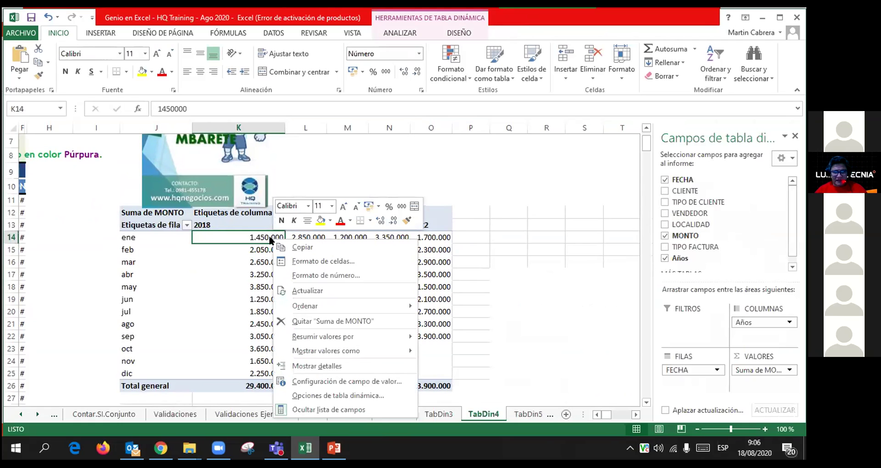
pyautogui.click(308, 276)
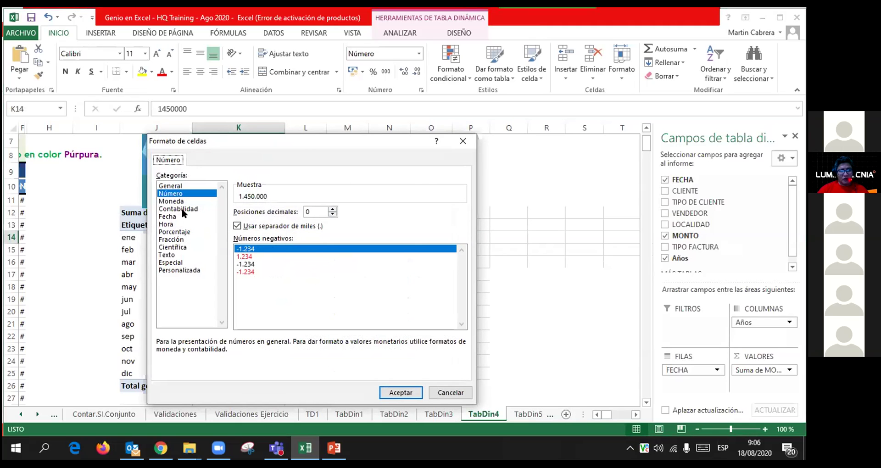
pyautogui.click(175, 201)
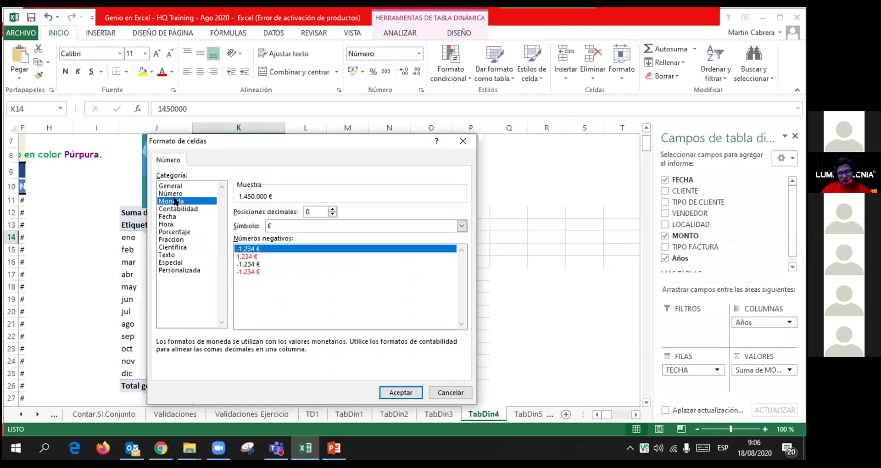
# Step: Find and choose the ₲ Español (Paraguay) currency symbol in the symbol list
pyautogui.click(462, 225)
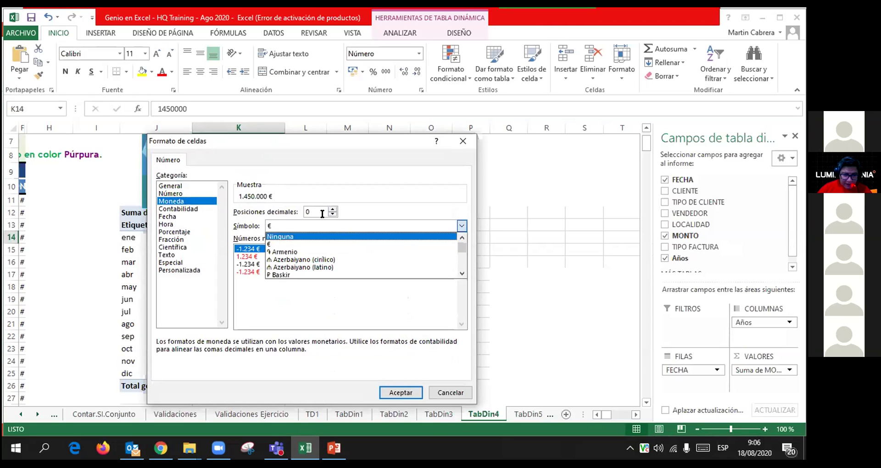
pyautogui.moveTo(461, 245); pyautogui.dragTo(463, 257)
pyautogui.click(461, 274)
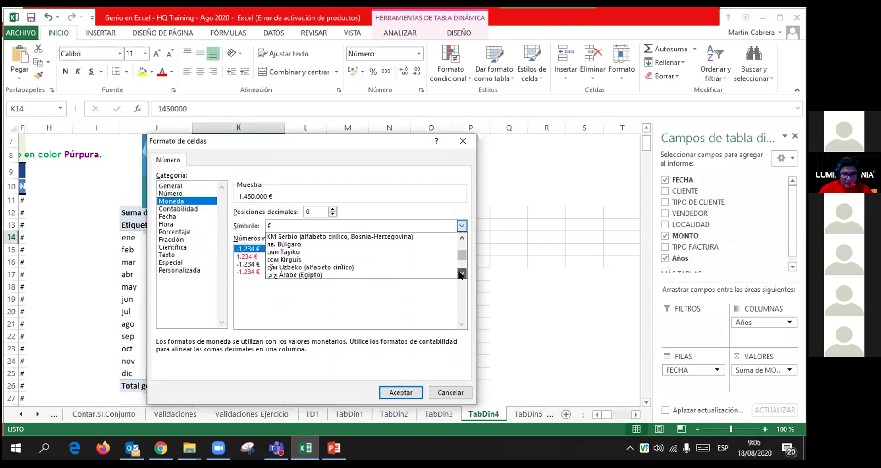
pyautogui.click(460, 274)
pyautogui.click(461, 274)
pyautogui.click(461, 274)
pyautogui.click(461, 274)
pyautogui.click(461, 273)
pyautogui.click(461, 274)
pyautogui.click(461, 274)
pyautogui.click(461, 274)
pyautogui.moveTo(462, 256); pyautogui.dragTo(460, 239)
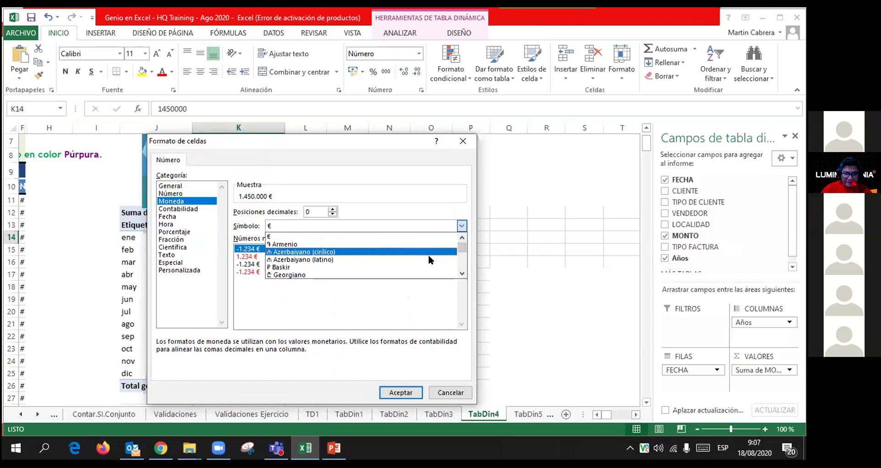
pyautogui.scroll(-1, 427, 252)
pyautogui.scroll(-1, 429, 257)
pyautogui.scroll(-1, 429, 257)
pyautogui.scroll(-1, 429, 257)
pyautogui.scroll(-1, 429, 257)
pyautogui.scroll(-1, 429, 256)
pyautogui.scroll(-1, 428, 256)
pyautogui.scroll(-1, 428, 256)
pyautogui.scroll(-1, 428, 256)
pyautogui.scroll(-1, 428, 256)
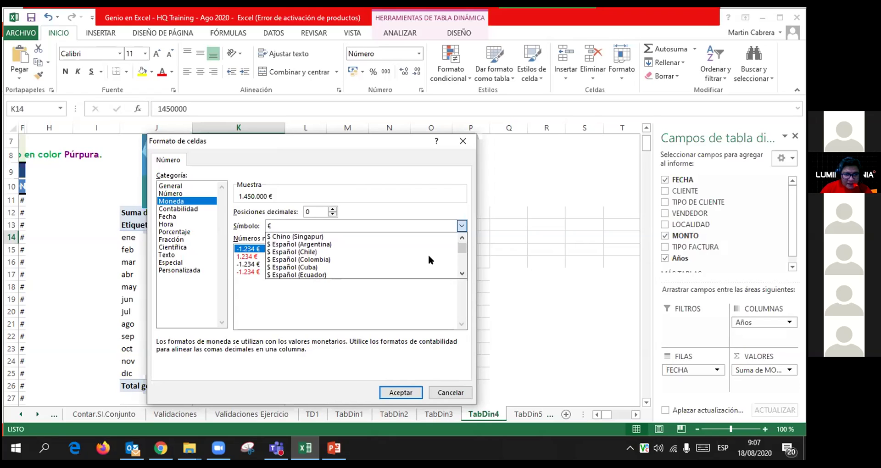
pyautogui.scroll(-1, 429, 255)
pyautogui.scroll(-1, 429, 257)
pyautogui.scroll(-1, 428, 257)
pyautogui.scroll(-1, 428, 257)
pyautogui.scroll(-1, 428, 257)
pyautogui.scroll(-1, 428, 256)
pyautogui.scroll(-1, 428, 256)
pyautogui.scroll(-2, 429, 256)
pyautogui.scroll(-1, 429, 256)
pyautogui.scroll(-4, 429, 256)
pyautogui.scroll(-4, 428, 256)
pyautogui.scroll(-4, 429, 256)
pyautogui.scroll(-4, 428, 256)
pyautogui.scroll(-2, 428, 256)
pyautogui.scroll(-2, 428, 256)
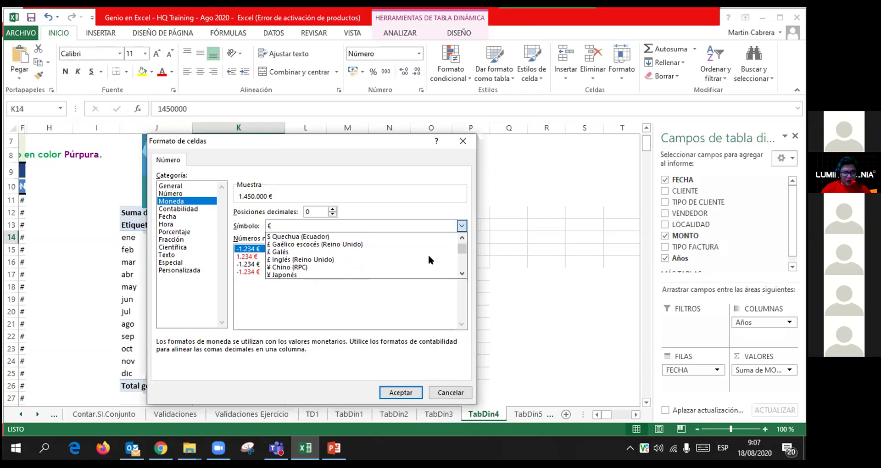
pyautogui.scroll(-1, 428, 256)
pyautogui.scroll(-1, 428, 256)
pyautogui.scroll(-1, 428, 256)
pyautogui.scroll(-1, 428, 256)
pyautogui.scroll(-1, 429, 256)
pyautogui.scroll(-2, 428, 256)
pyautogui.scroll(-1, 428, 256)
pyautogui.scroll(-1, 428, 256)
pyautogui.scroll(-1, 428, 256)
pyautogui.scroll(-2, 428, 255)
pyautogui.scroll(-2, 429, 256)
pyautogui.scroll(-1, 429, 256)
pyautogui.scroll(-1, 428, 255)
pyautogui.scroll(-1, 428, 256)
pyautogui.scroll(-1, 428, 256)
pyautogui.scroll(-3, 429, 260)
pyautogui.scroll(-1, 428, 259)
pyautogui.scroll(-1, 428, 259)
pyautogui.scroll(-4, 429, 260)
pyautogui.scroll(-4, 429, 258)
pyautogui.scroll(-5, 429, 258)
pyautogui.scroll(-3, 429, 257)
pyautogui.scroll(-3, 429, 258)
pyautogui.scroll(-3, 429, 259)
pyautogui.scroll(-3, 429, 259)
pyautogui.scroll(-2, 429, 260)
pyautogui.scroll(-3, 429, 260)
pyautogui.scroll(-3, 429, 260)
pyautogui.scroll(-3, 428, 260)
pyautogui.scroll(-2, 429, 260)
pyautogui.scroll(-1, 429, 258)
pyautogui.scroll(-3, 428, 256)
pyautogui.scroll(1, 429, 258)
pyautogui.scroll(-1, 429, 258)
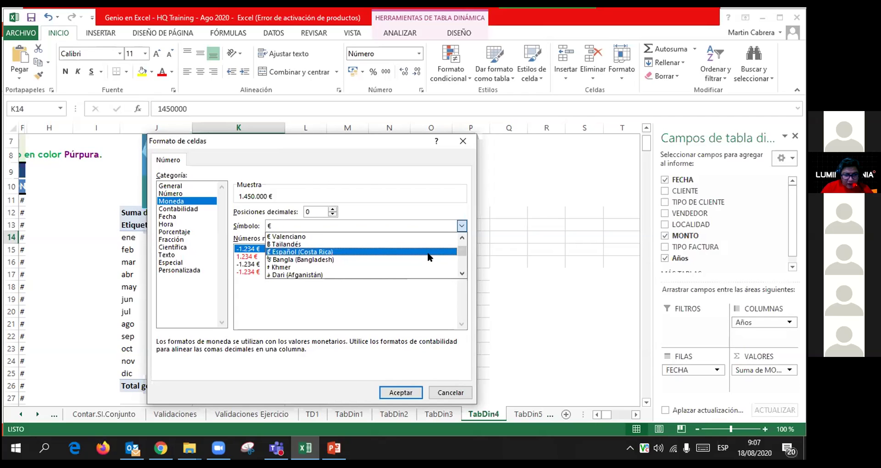
pyautogui.scroll(-1, 424, 258)
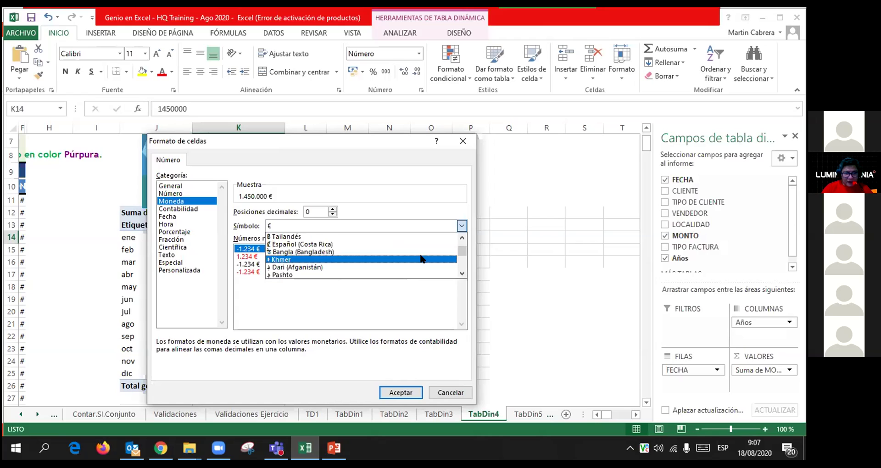
pyautogui.scroll(-1, 420, 258)
pyautogui.scroll(-1, 420, 256)
pyautogui.scroll(-1, 419, 255)
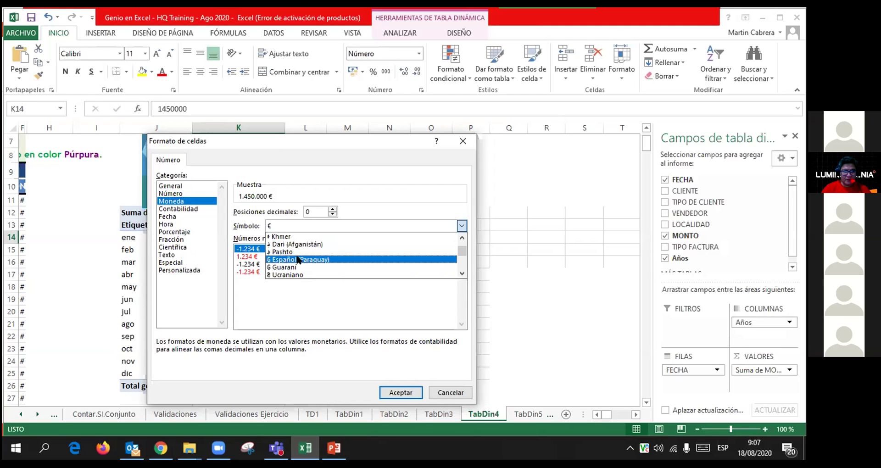
pyautogui.click(297, 260)
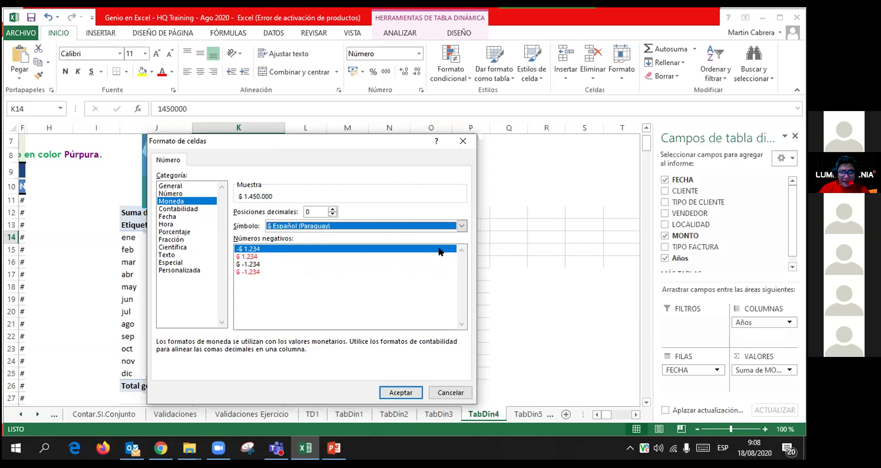
# Step: Try the Guaraní symbol, then settle back on ₲ Español (Paraguay) with 0 decimals
pyautogui.click(461, 226)
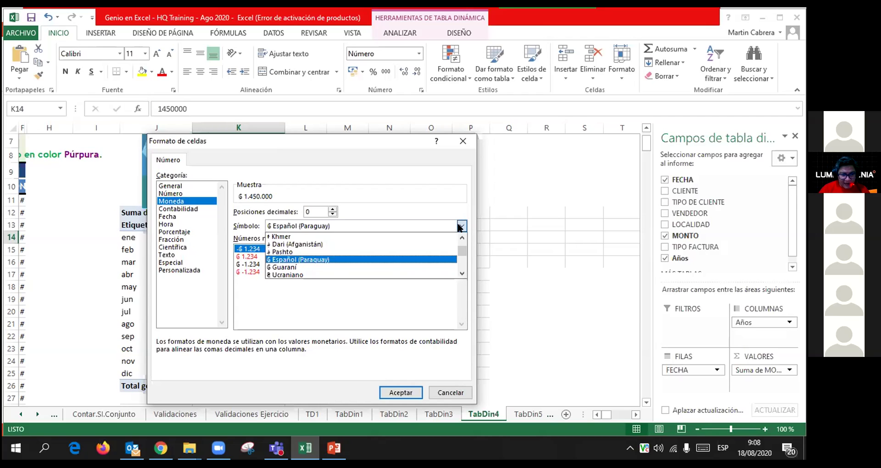
pyautogui.click(370, 267)
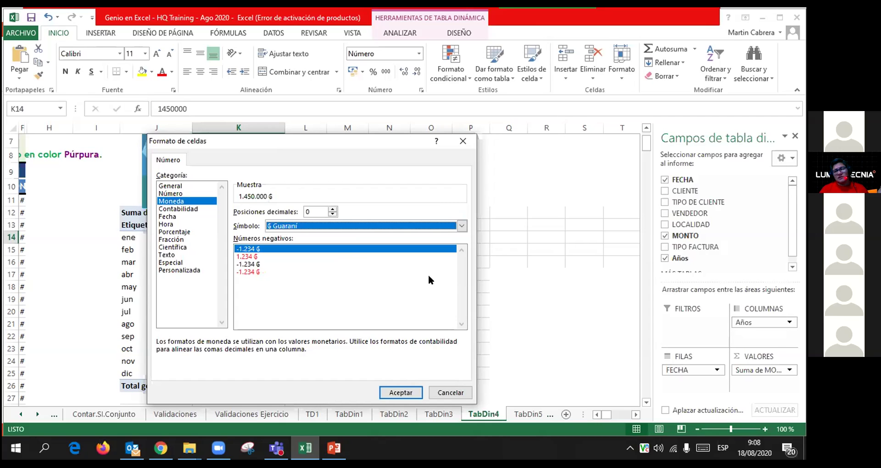
pyautogui.click(460, 226)
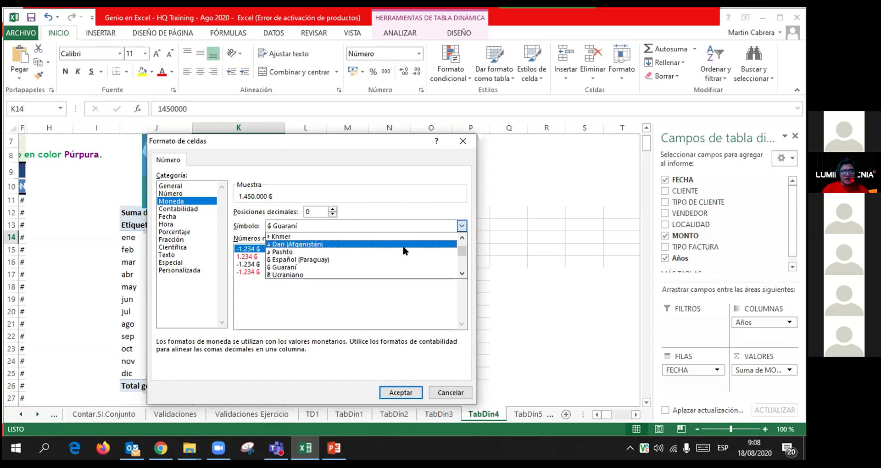
pyautogui.click(383, 262)
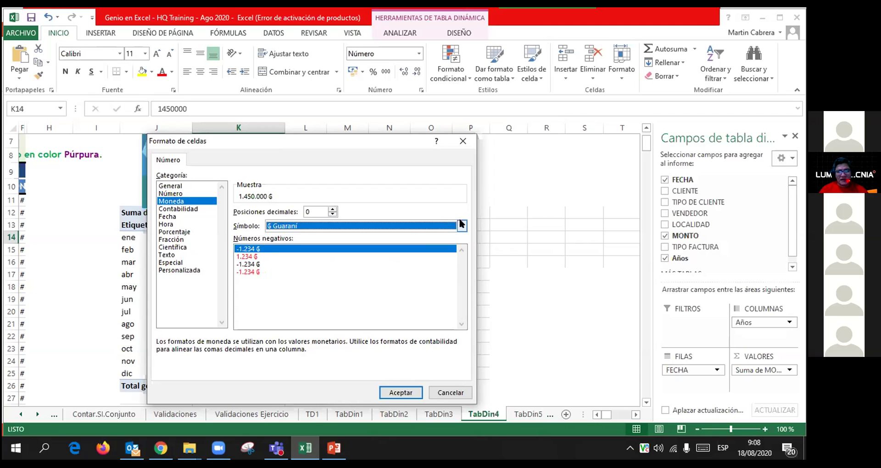
pyautogui.click(459, 222)
pyautogui.click(364, 257)
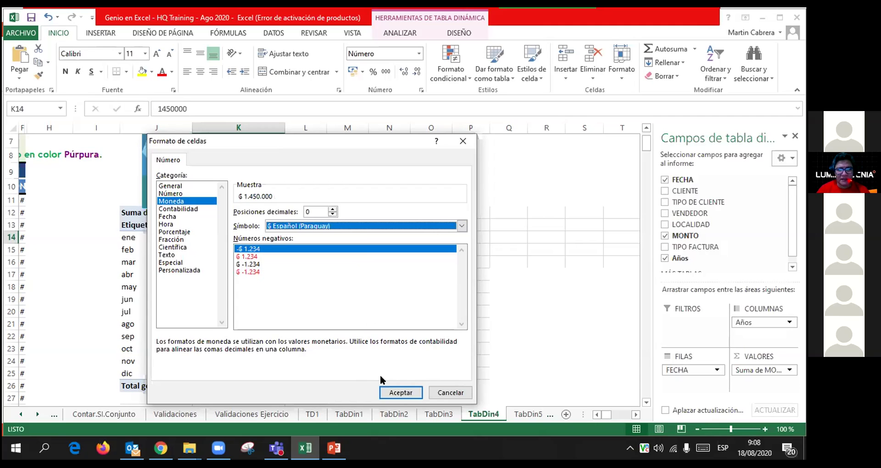
# Step: Apply the ₲ currency format to the pivot's values
pyautogui.click(404, 393)
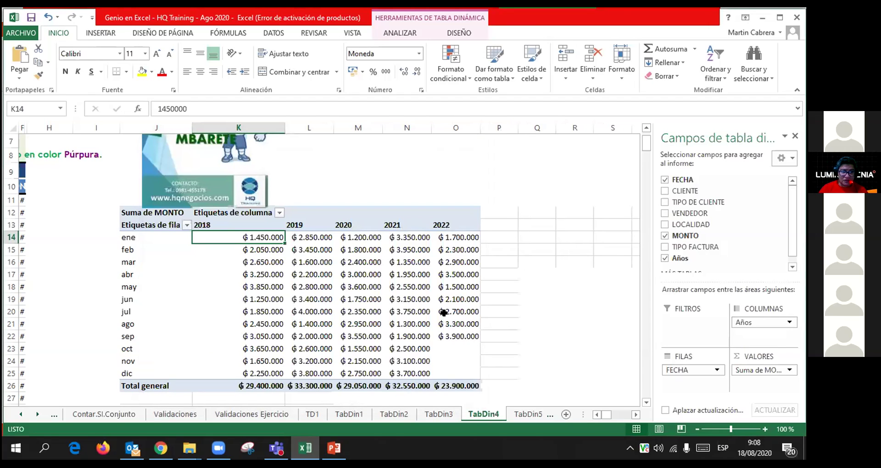
pyautogui.moveTo(328, 308)
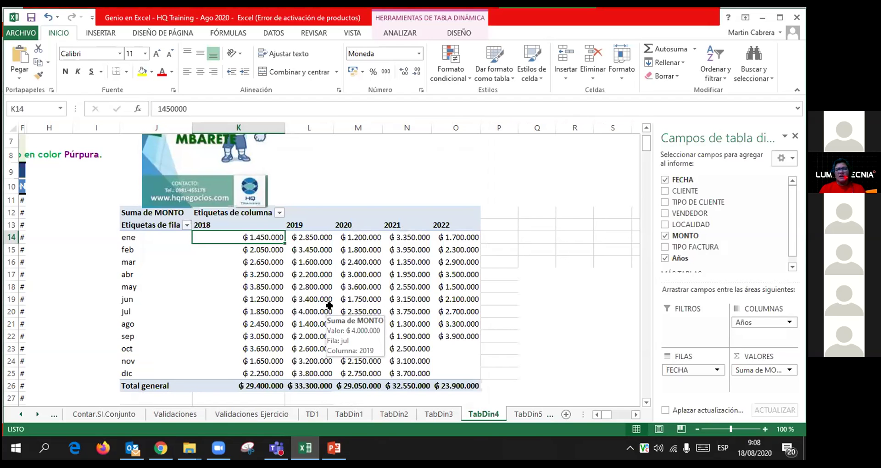
pyautogui.scroll(-2, 328, 309)
pyautogui.scroll(-5, 374, 269)
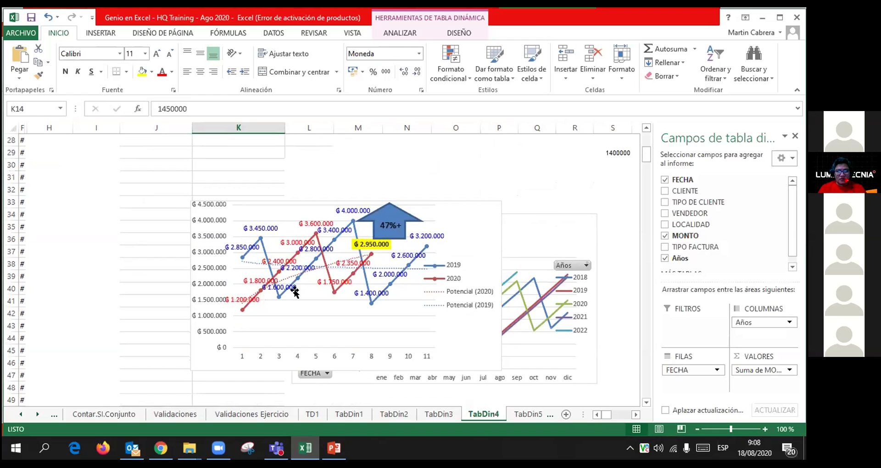
# Step: Drag the yearly line chart off the pivot table to the lower right, beside the other chart
pyautogui.moveTo(523, 234)
pyautogui.mouseDown()
pyautogui.moveTo(488, 139)
pyautogui.moveTo(497, 148)
pyautogui.mouseUp()
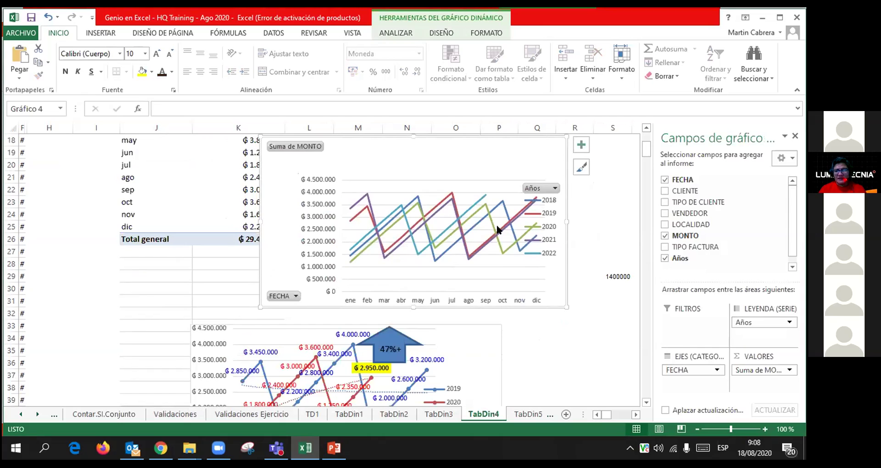
pyautogui.scroll(-1, 443, 275)
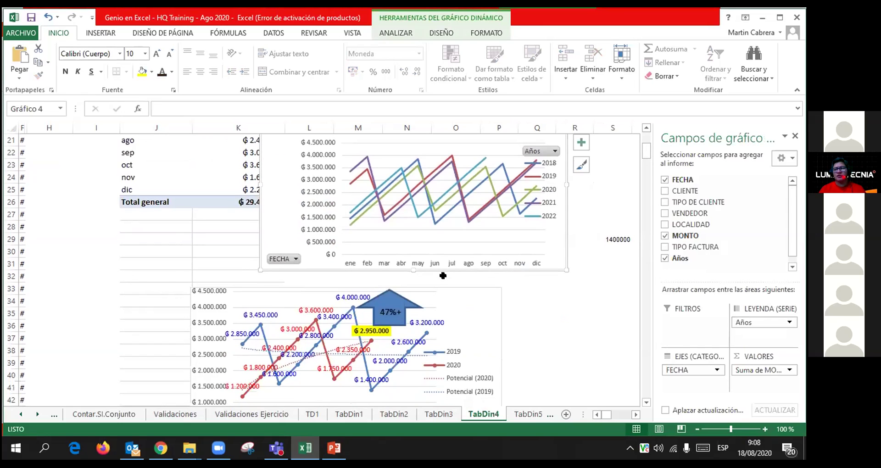
pyautogui.scroll(-1, 442, 276)
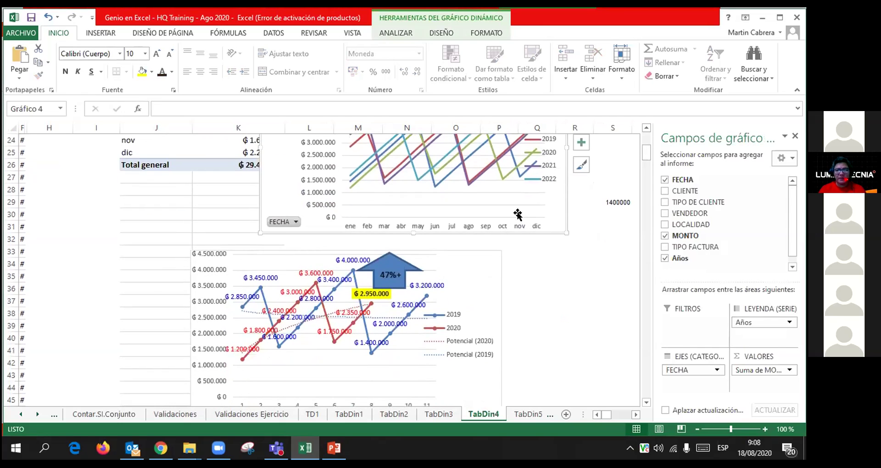
pyautogui.moveTo(449, 196); pyautogui.dragTo(507, 228)
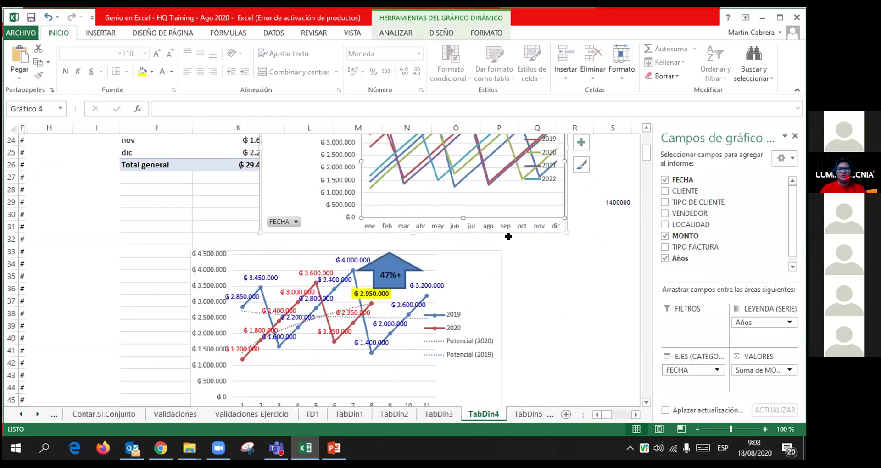
pyautogui.moveTo(295, 165); pyautogui.dragTo(515, 334)
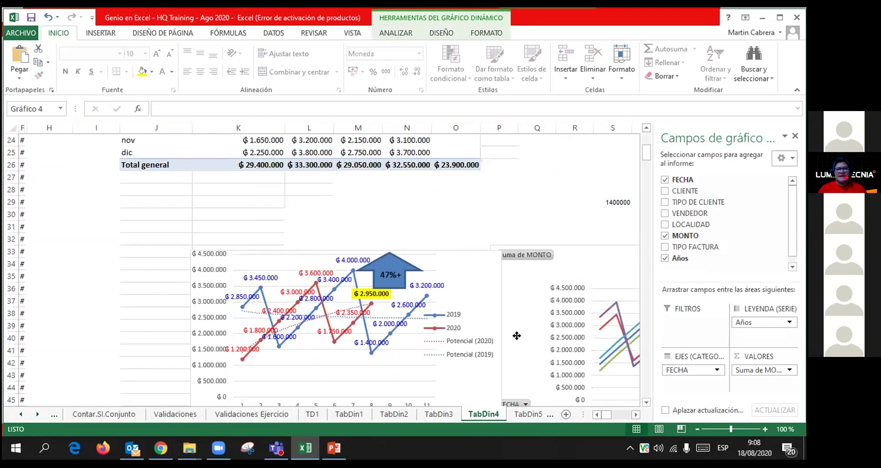
pyautogui.scroll(2, 421, 238)
pyautogui.scroll(2, 380, 253)
pyautogui.scroll(1, 337, 266)
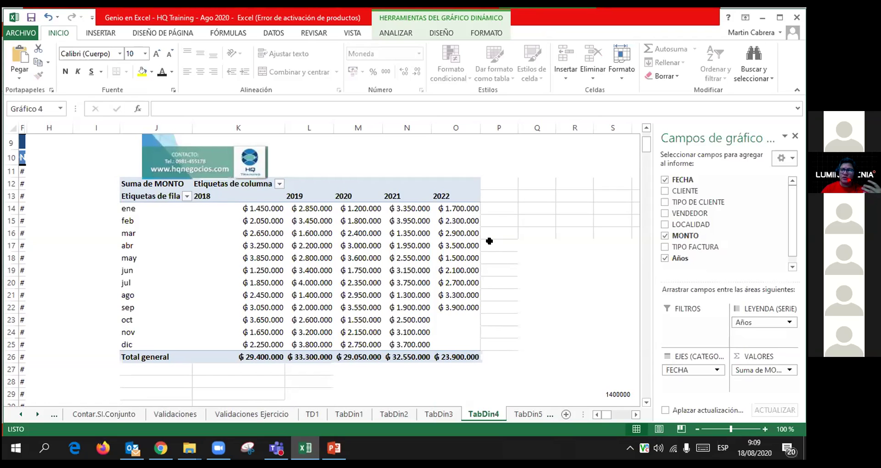
# Step: Format the pivot's sales values as Contabilidad with the ₲ Español (Paraguay) symbol
pyautogui.rightClick(271, 223)
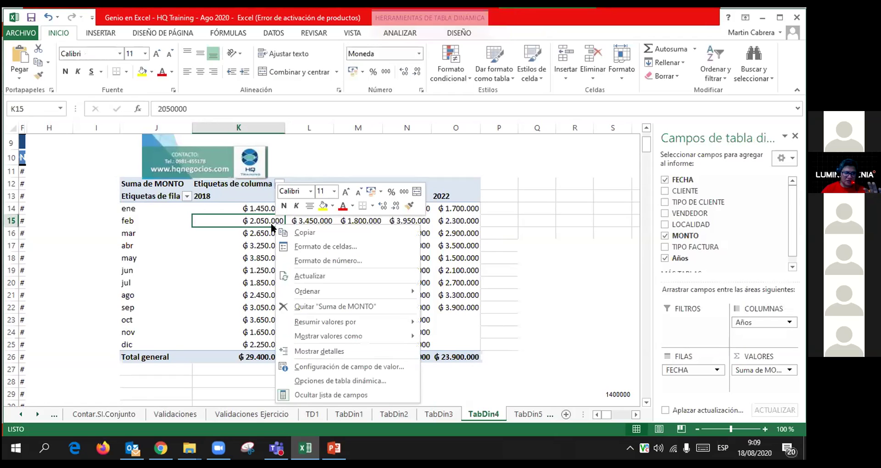
pyautogui.rightClick(249, 204)
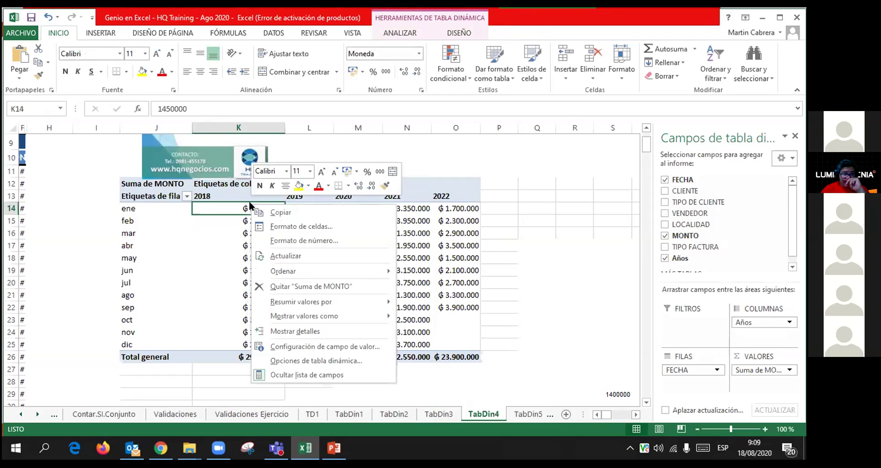
pyautogui.click(335, 246)
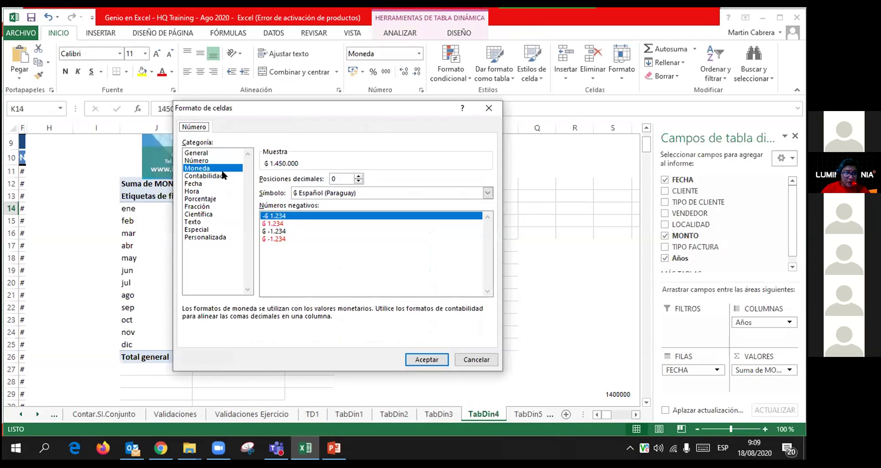
pyautogui.click(223, 176)
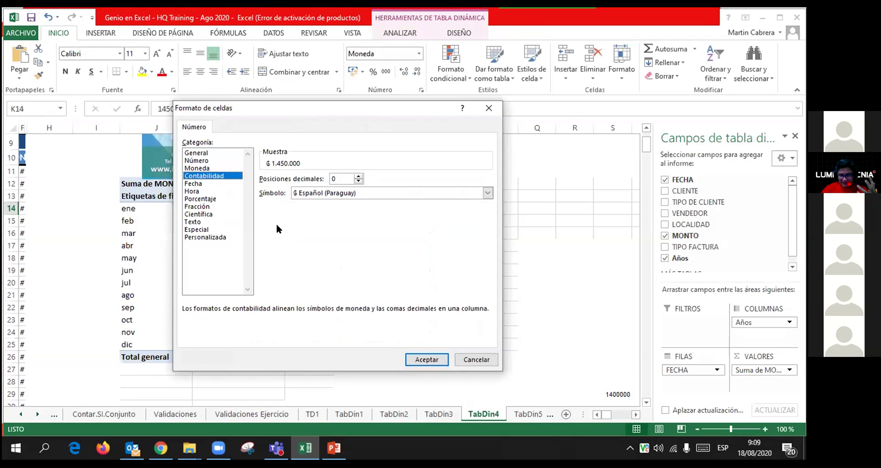
pyautogui.click(418, 360)
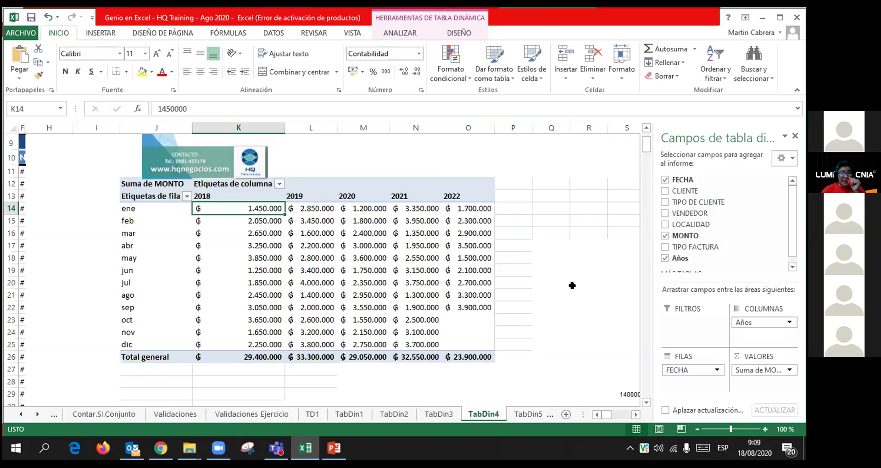
pyautogui.scroll(-1, 556, 278)
pyautogui.scroll(-2, 556, 277)
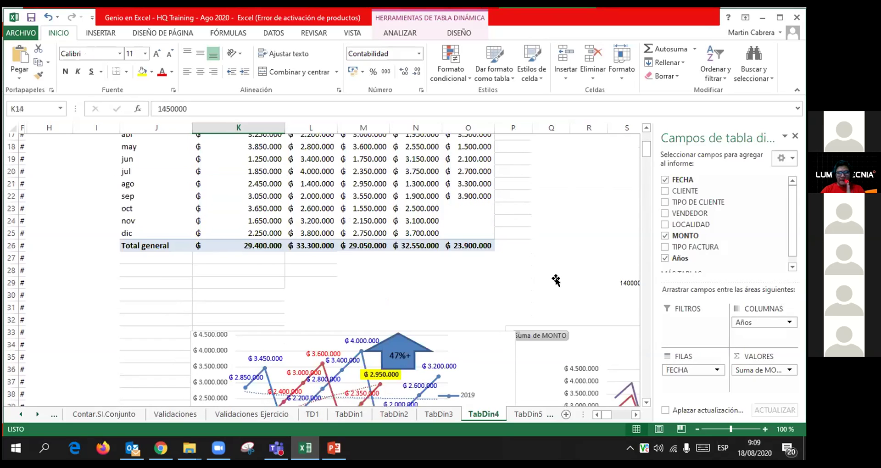
pyautogui.scroll(-2, 555, 279)
pyautogui.scroll(3, 556, 279)
pyautogui.scroll(2, 555, 279)
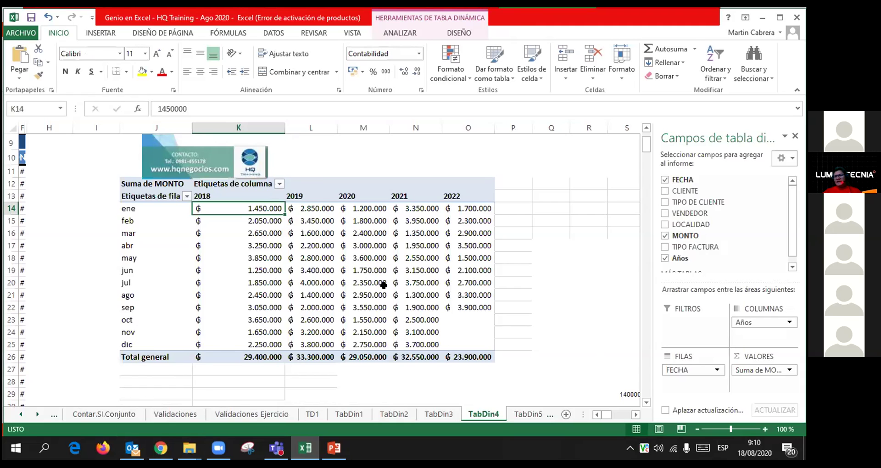
pyautogui.scroll(-1, 441, 311)
pyautogui.scroll(2, 441, 307)
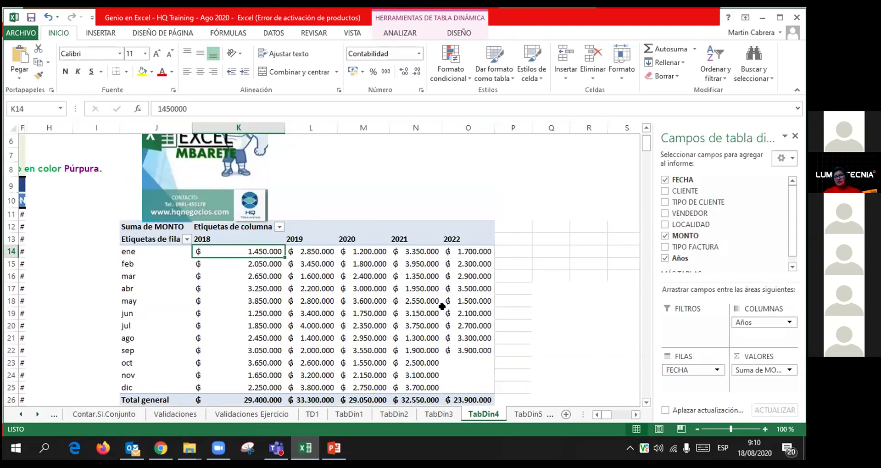
pyautogui.scroll(-1, 415, 293)
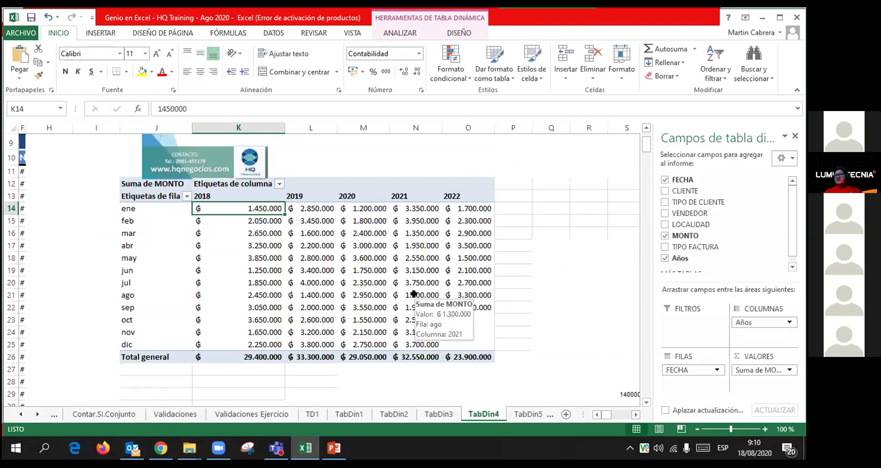
pyautogui.moveTo(383, 302)
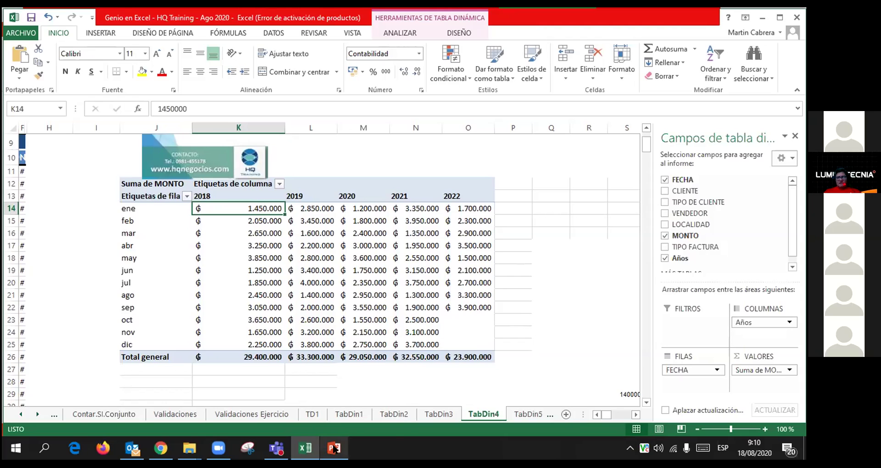
pyautogui.moveTo(335, 448)
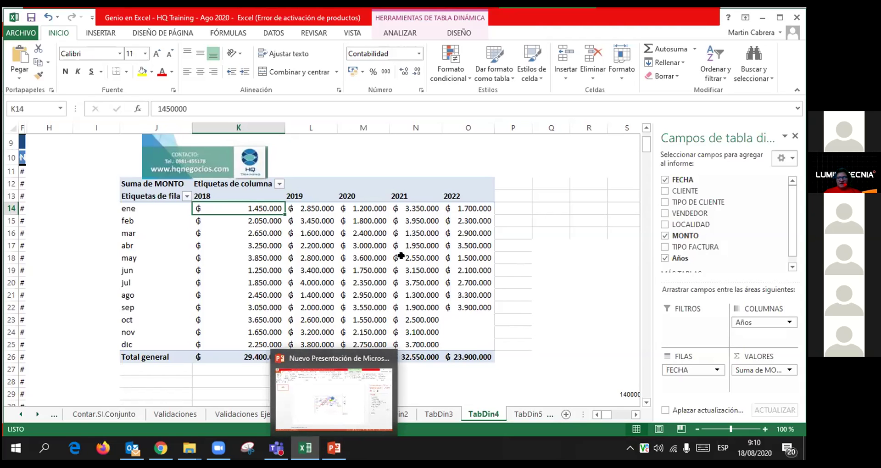
pyautogui.moveTo(401, 256)
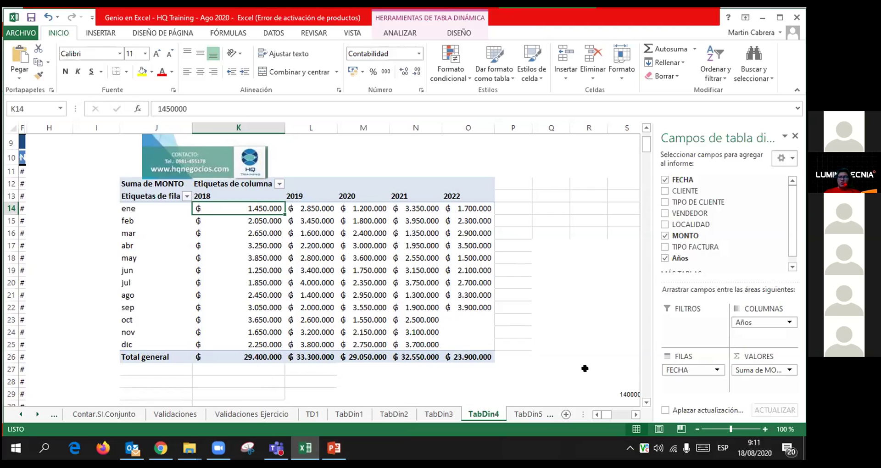
# Step: Apply a purple Medio table style to the TabDin4 monthly sales pivot, then select an empty cell
pyautogui.click(359, 189)
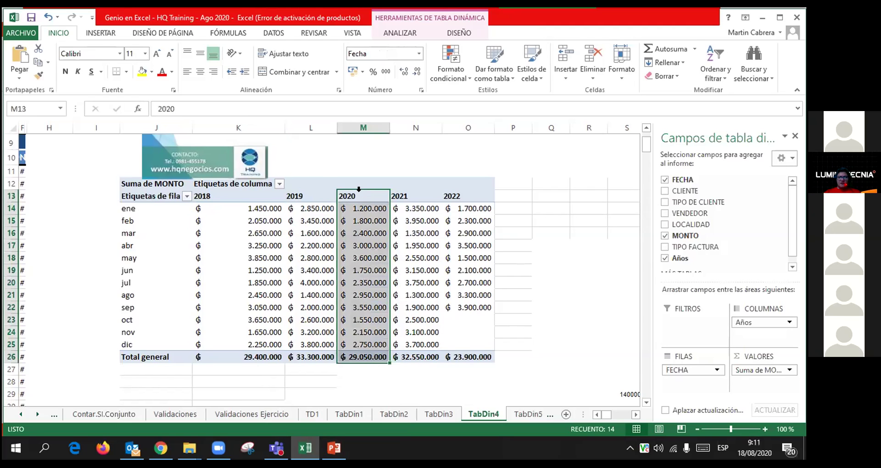
pyautogui.click(293, 185)
pyautogui.click(169, 190)
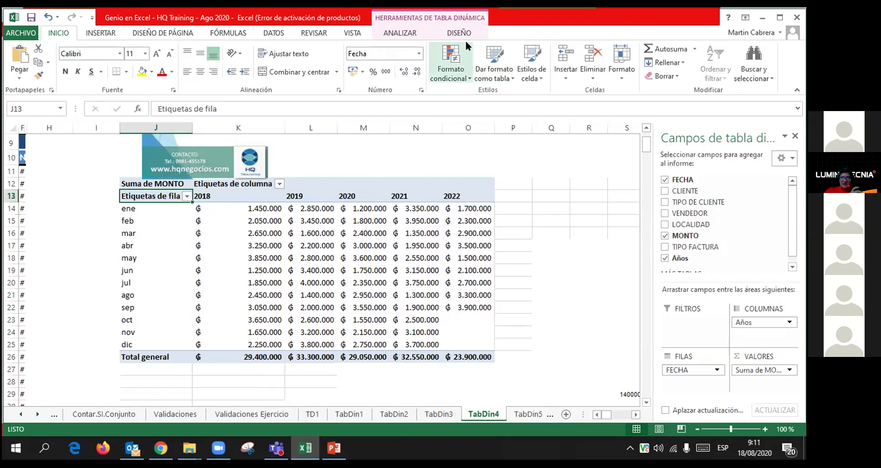
pyautogui.click(510, 76)
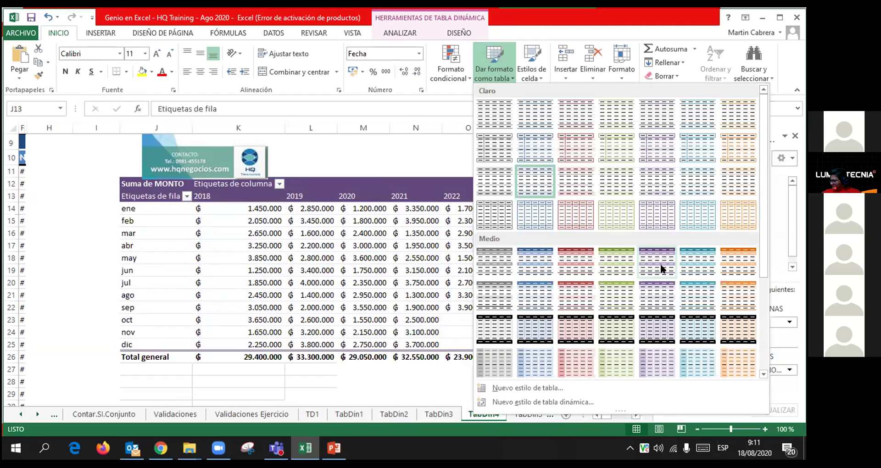
pyautogui.click(659, 263)
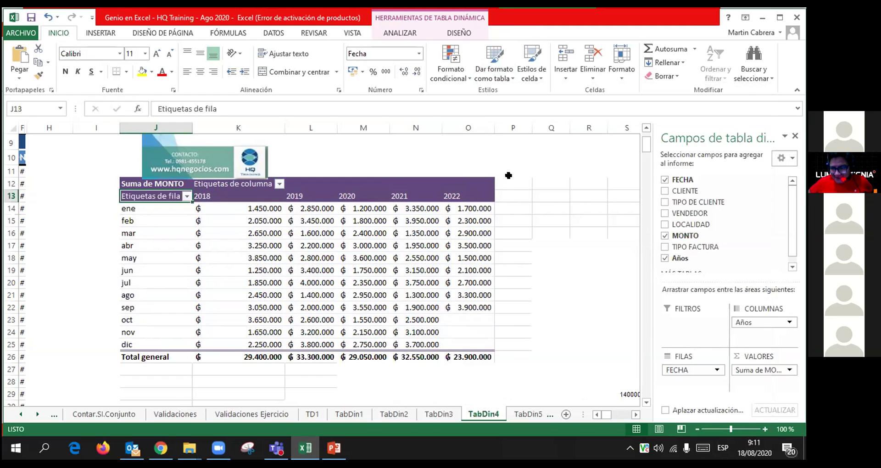
pyautogui.click(596, 415)
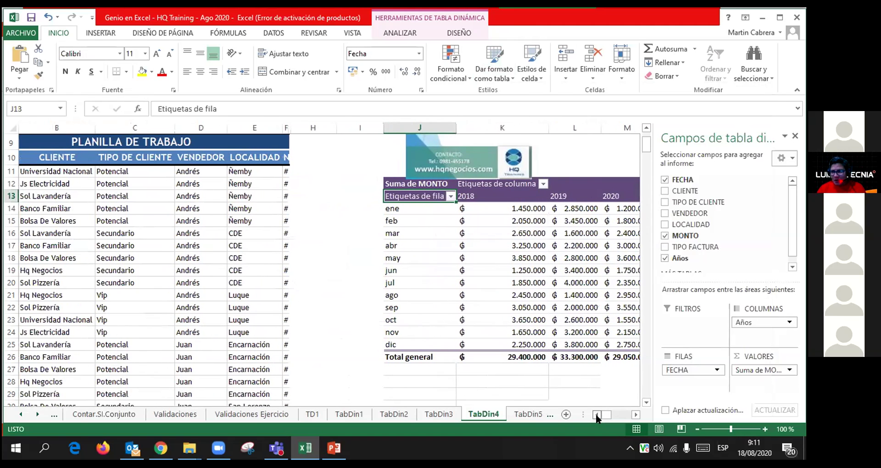
pyautogui.click(635, 414)
pyautogui.click(635, 414)
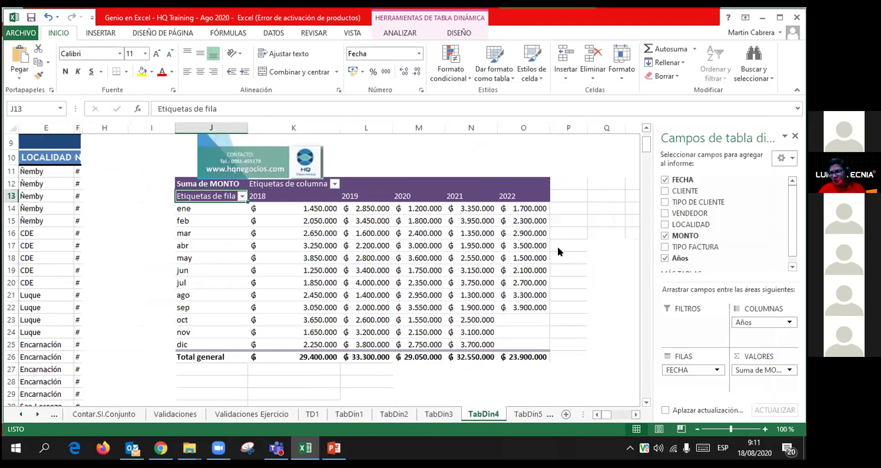
# Step: Switch to the TabDin5 sheet and select the header row from FECHA in A10 across
pyautogui.click(404, 154)
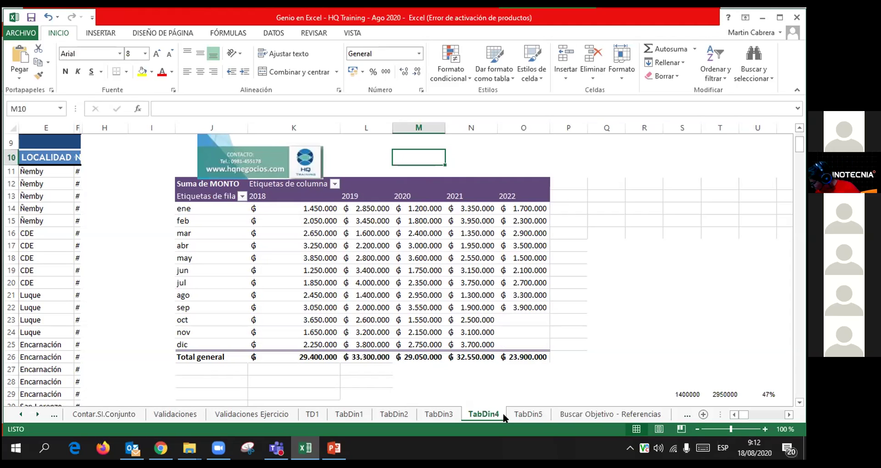
pyautogui.click(540, 418)
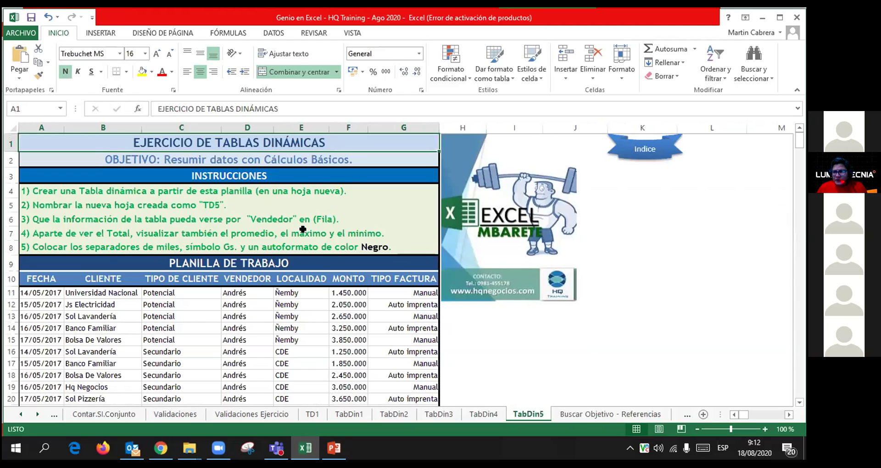
pyautogui.scroll(-1, 302, 229)
pyautogui.scroll(1, 138, 253)
pyautogui.click(33, 278)
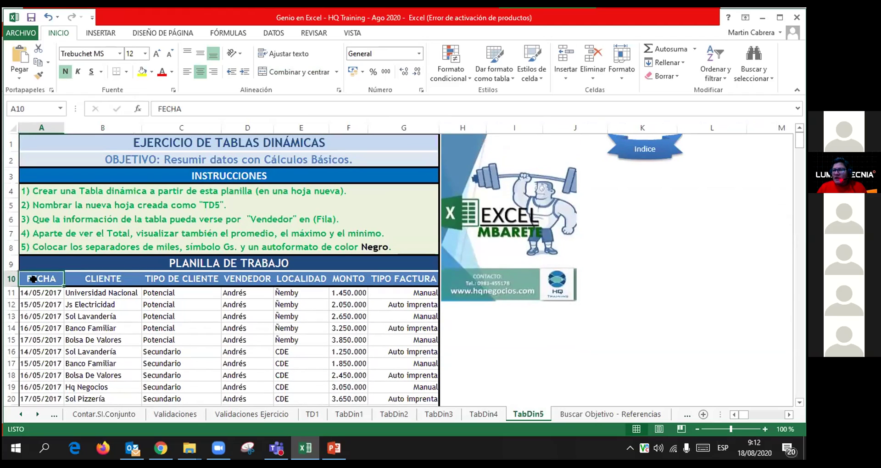
pyautogui.hotkey('ctrl', 'shift', 'Right')
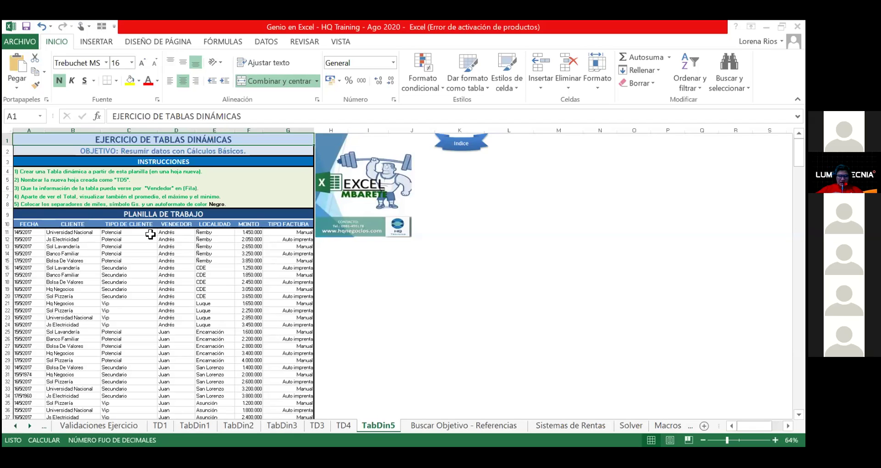
# Step: Select the sales data A10:G67 and start Insertar > Tabla dinámica
pyautogui.moveTo(35, 224)
pyautogui.mouseDown()
pyautogui.moveTo(293, 418)
pyautogui.moveTo(314, 415)
pyautogui.mouseUp()
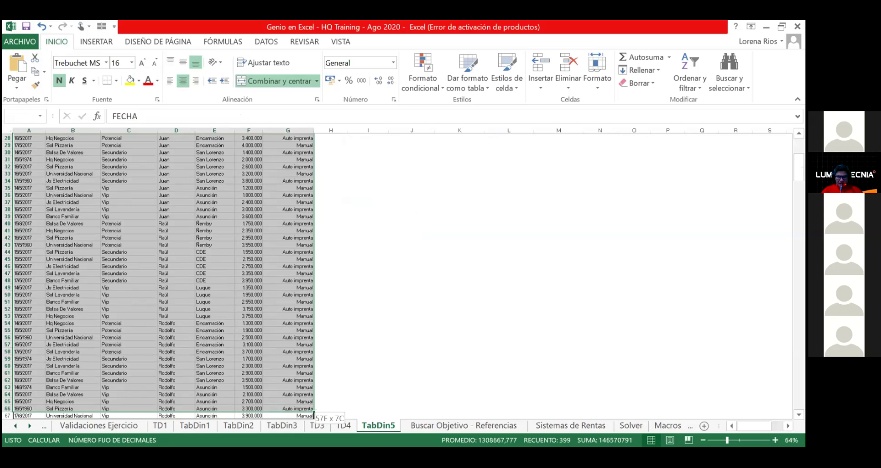
pyautogui.click(94, 41)
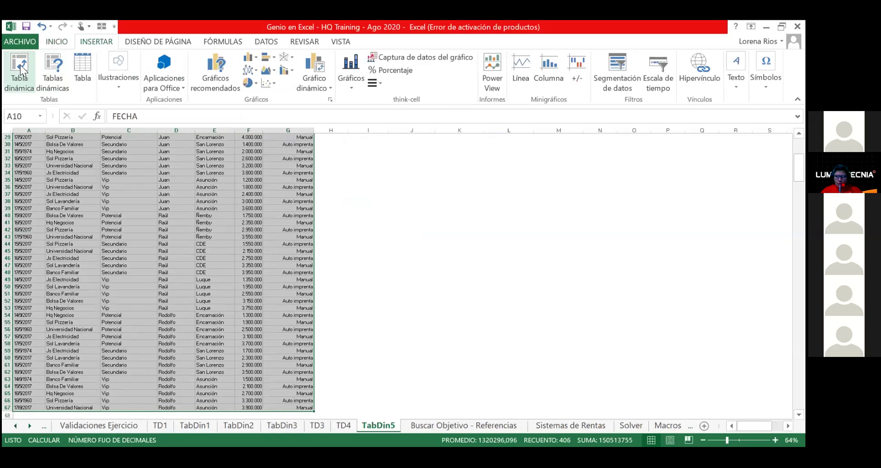
pyautogui.click(19, 67)
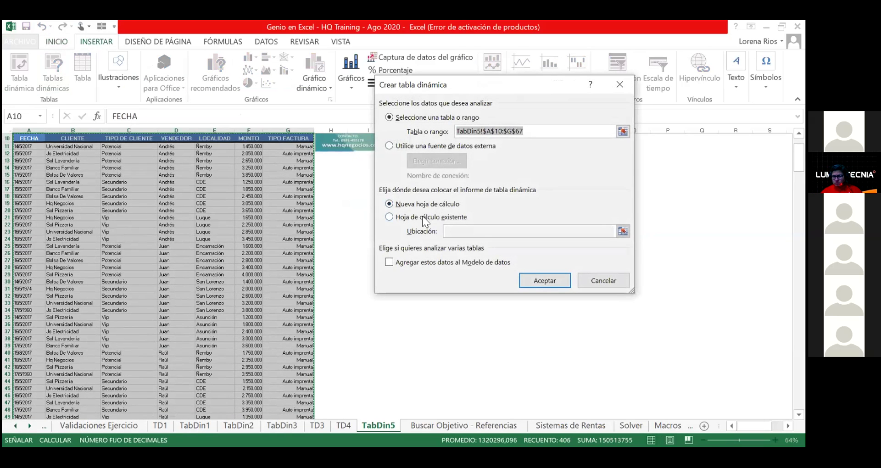
# Step: Create the pivot table on a new sheet and rename that sheet TD5
pyautogui.click(540, 278)
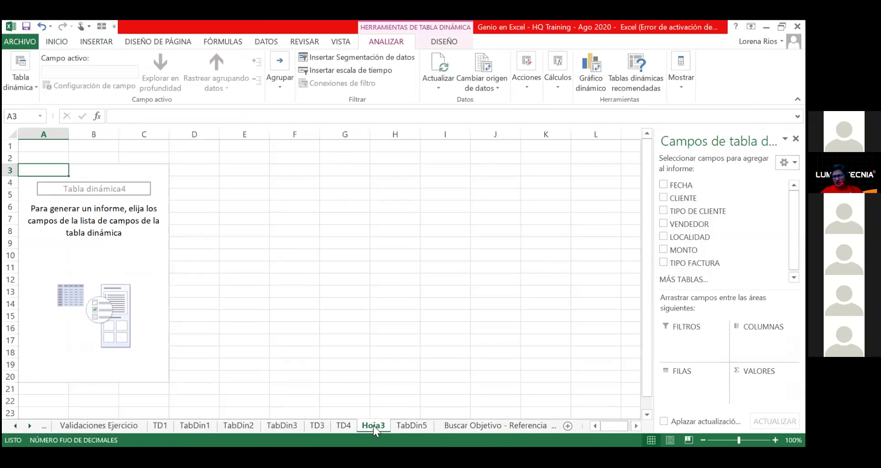
pyautogui.doubleClick(374, 426)
pyautogui.write('TD5')
pyautogui.press('Return')
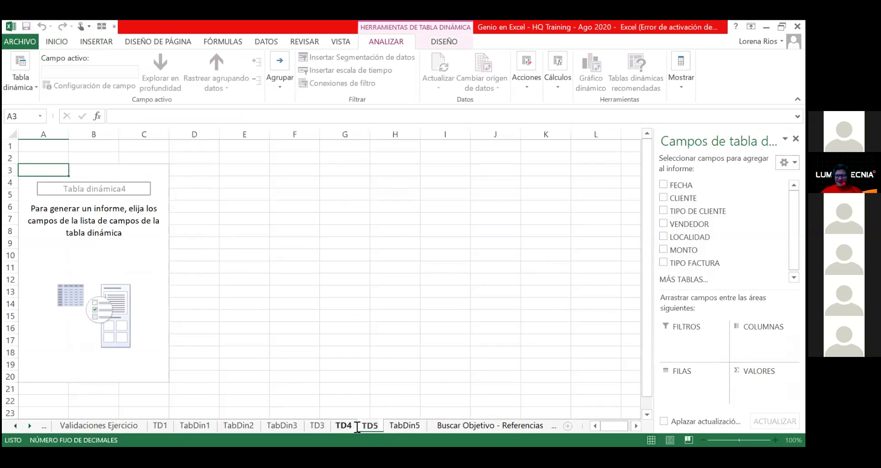
pyautogui.press('Return')
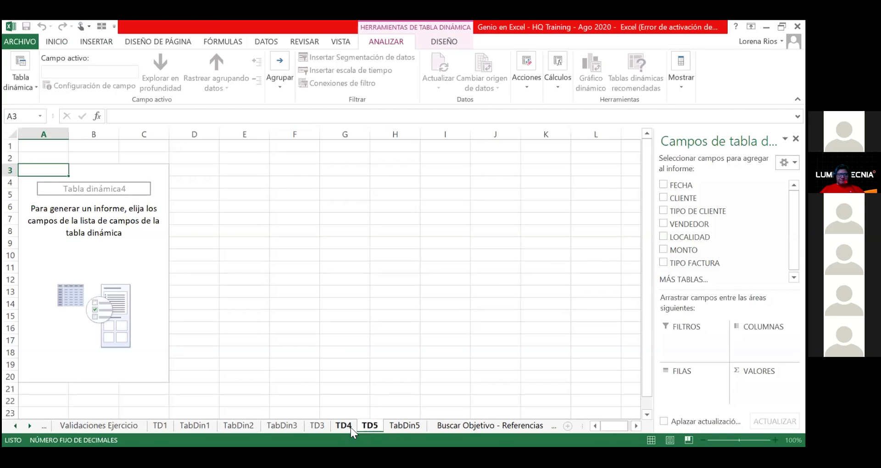
# Step: Move the TD5 sheet after TabDin5 and return to the TabDin5 sheet
pyautogui.click(363, 426)
pyautogui.click(367, 425)
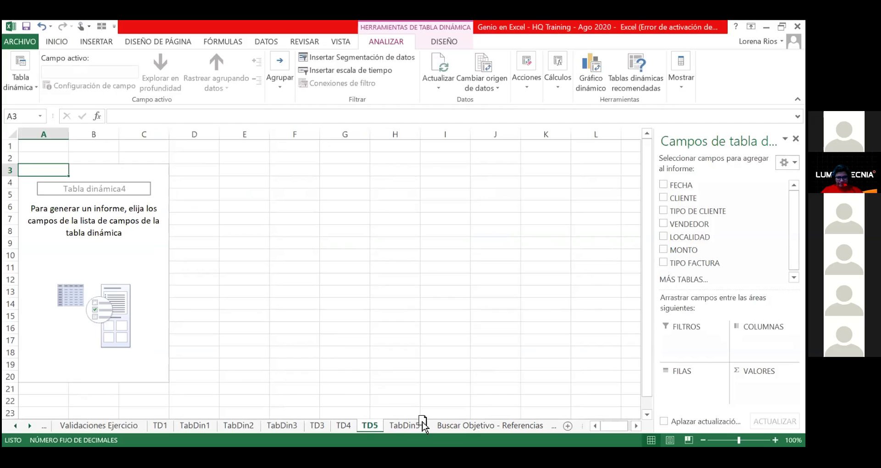
pyautogui.moveTo(373, 423); pyautogui.dragTo(429, 422)
pyautogui.click(392, 424)
pyautogui.click(300, 229)
# Step: On TD5, put VENDEDOR in rows and Suma de MONTO in values, then autofit column B
pyautogui.scroll(3, 307, 243)
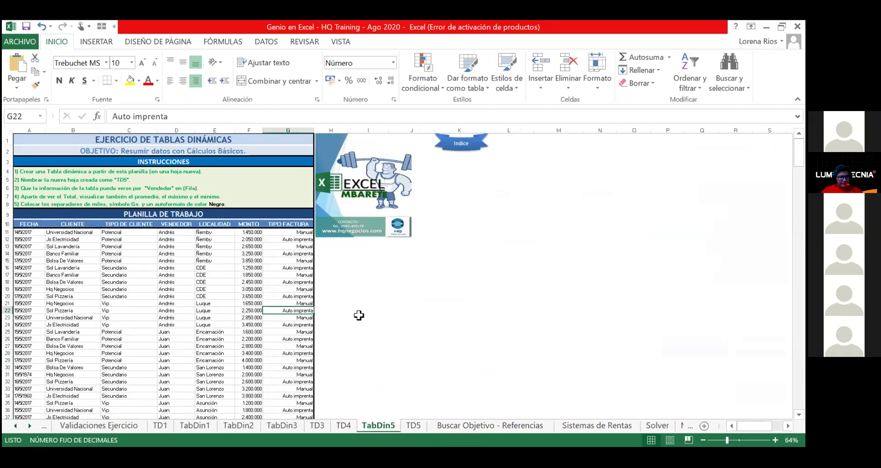
pyautogui.click(413, 425)
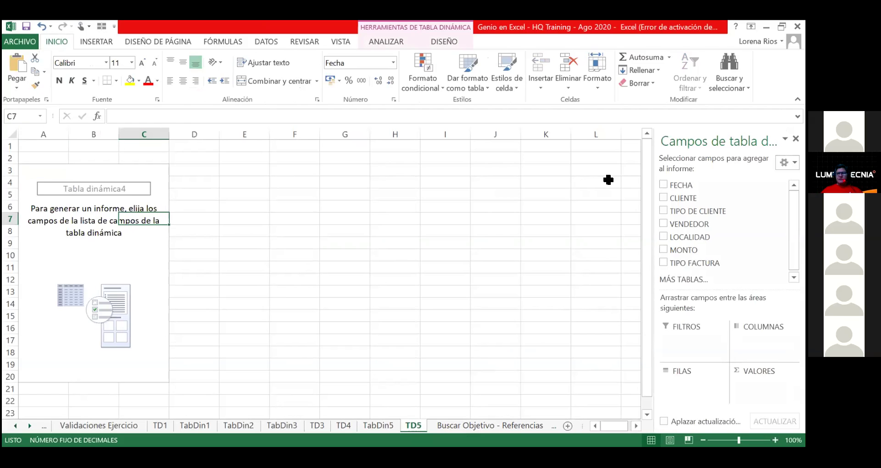
pyautogui.click(663, 223)
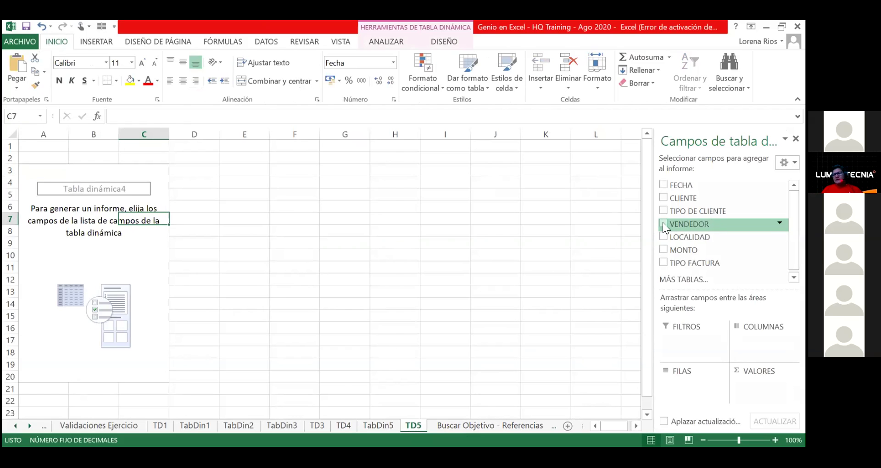
pyautogui.click(663, 248)
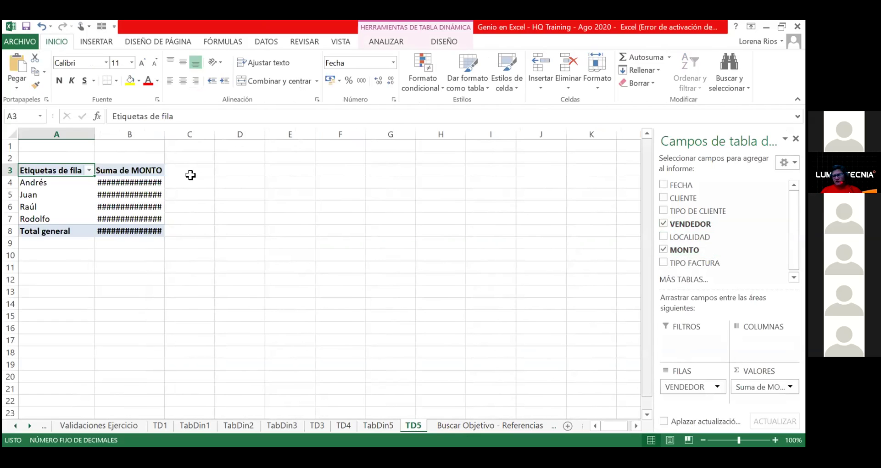
pyautogui.doubleClick(163, 133)
pyautogui.click(153, 183)
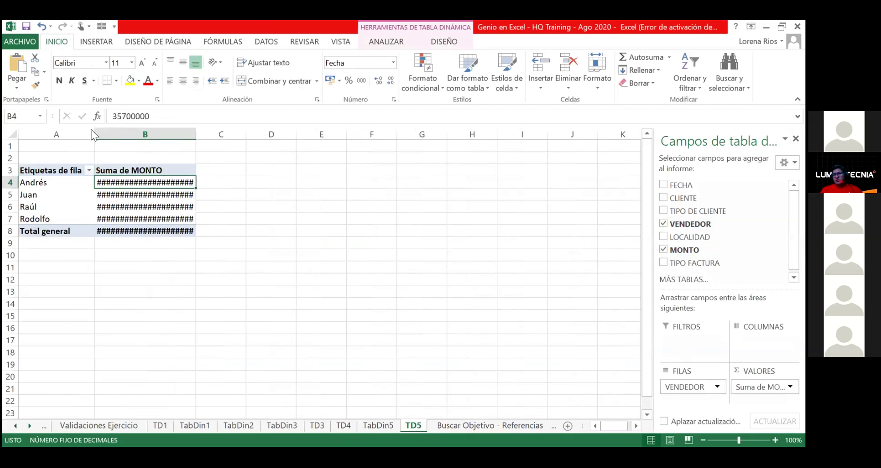
pyautogui.hotkey('ctrl', '1')
# Step: Format the MONTO totals as Número with 0 decimals and thousands separator, then return to TabDin5
pyautogui.click(164, 160)
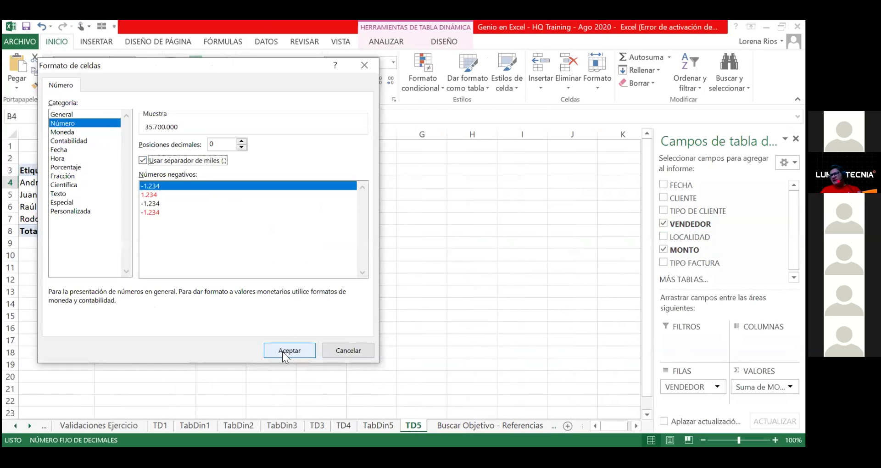
pyautogui.click(282, 351)
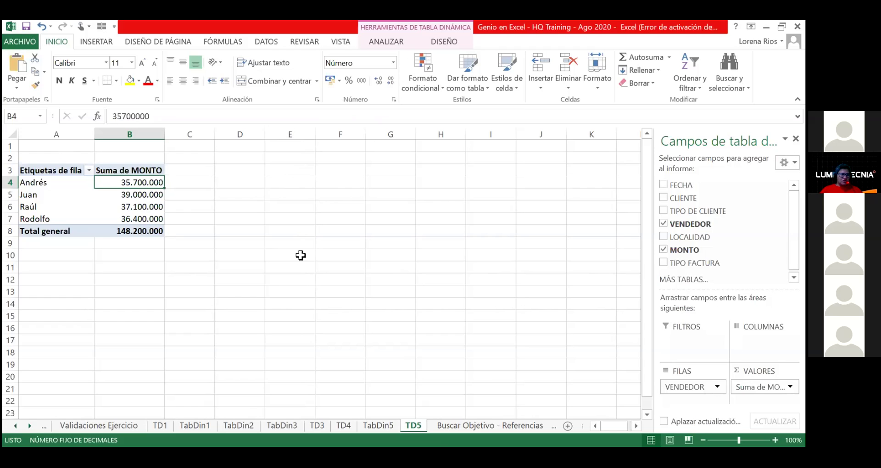
pyautogui.click(360, 425)
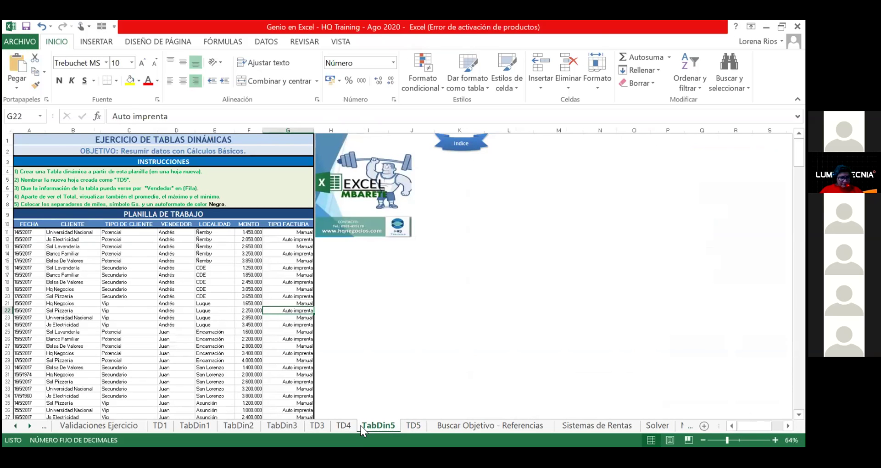
# Step: Drag MONTO into Valores repeatedly to add Suma de MONTO2–MONTO4 columns, rechecking TabDin5 in between
pyautogui.click(413, 426)
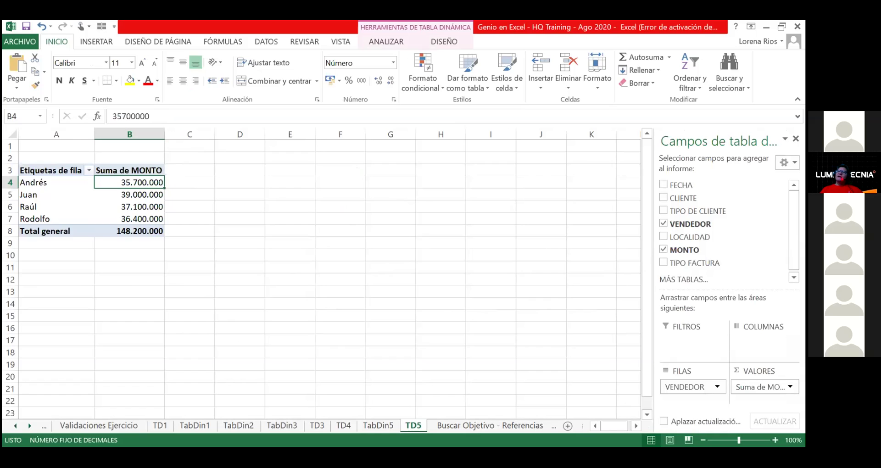
pyautogui.moveTo(711, 250); pyautogui.dragTo(764, 396)
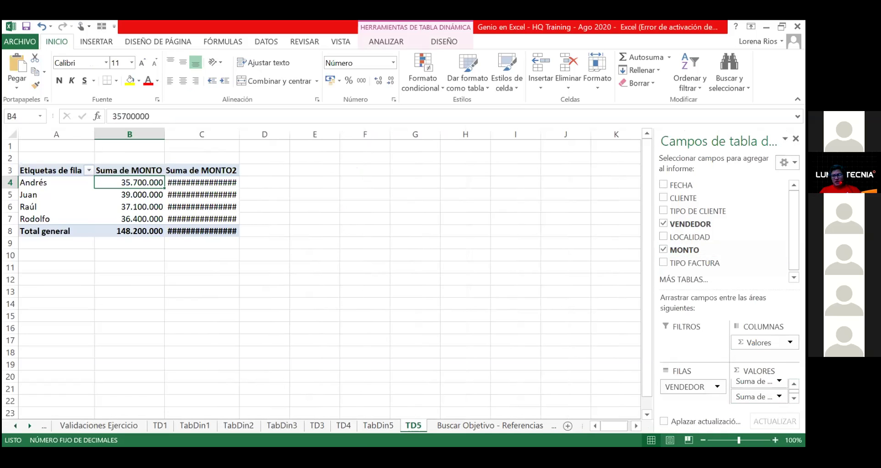
pyautogui.click(378, 425)
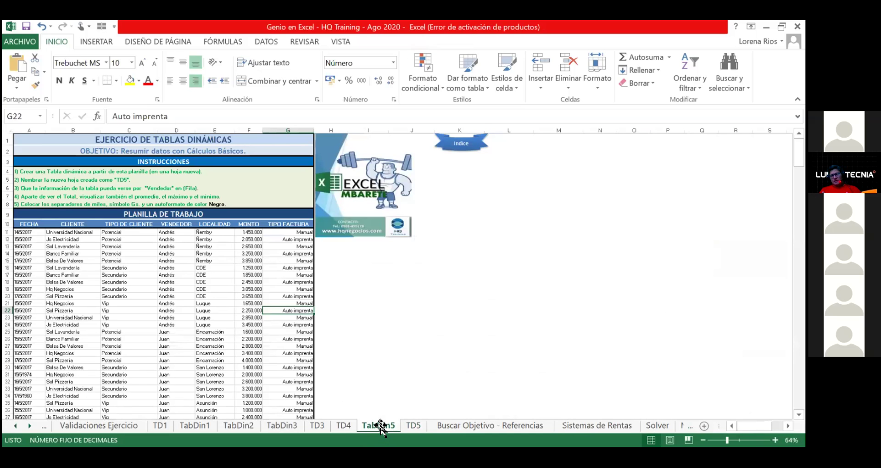
pyautogui.click(413, 426)
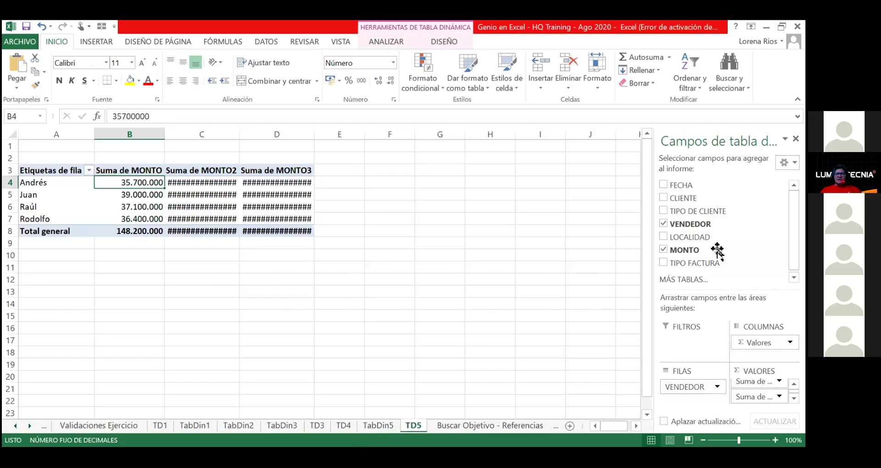
pyautogui.moveTo(717, 251); pyautogui.dragTo(759, 396)
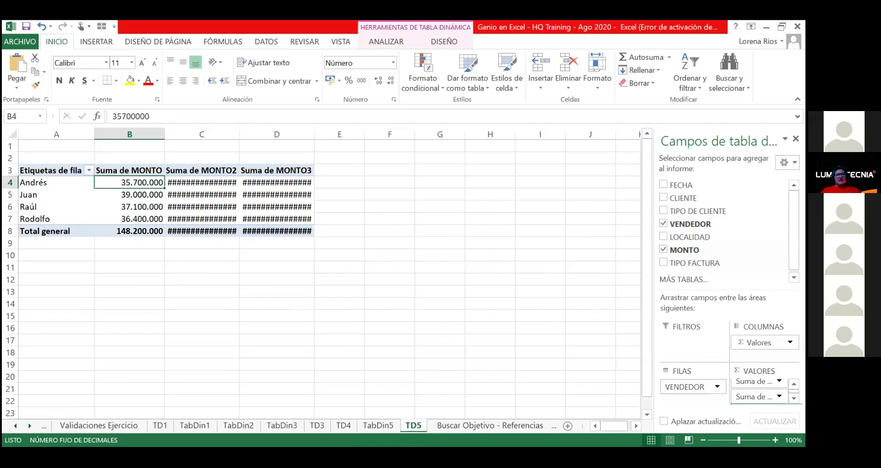
pyautogui.click(225, 173)
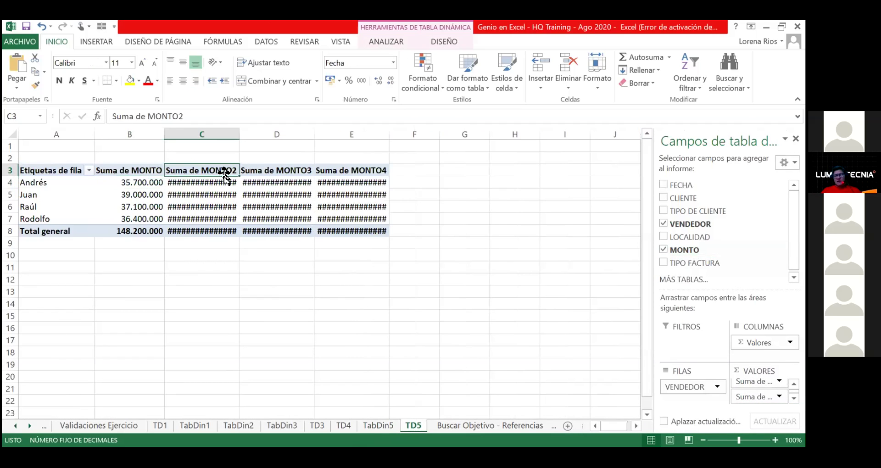
pyautogui.click(389, 425)
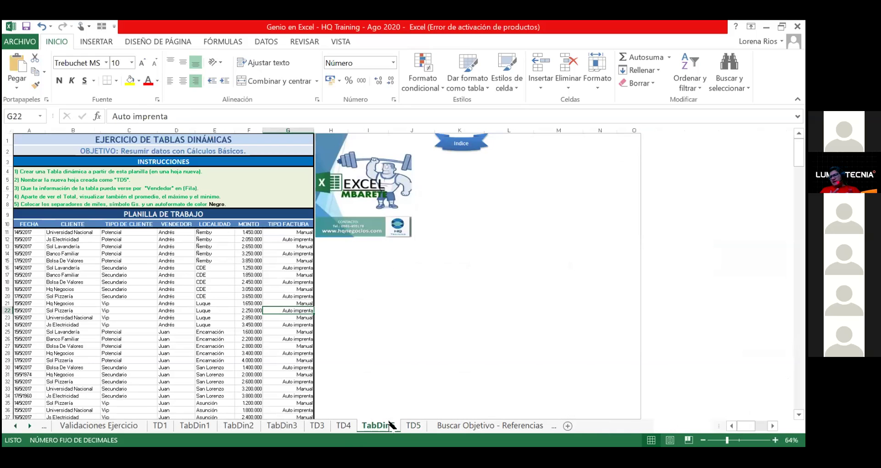
# Step: Retitle the second through fourth value columns Promedio, Máximo and Mínimo
pyautogui.click(412, 425)
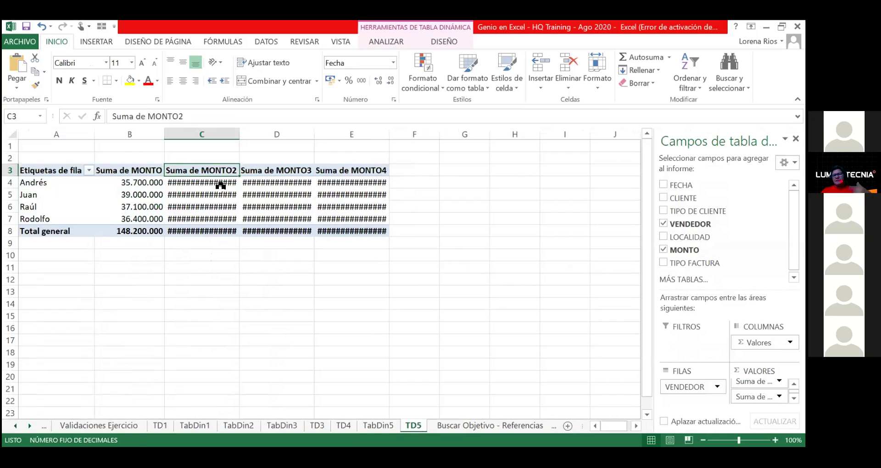
pyautogui.write('Promeid')
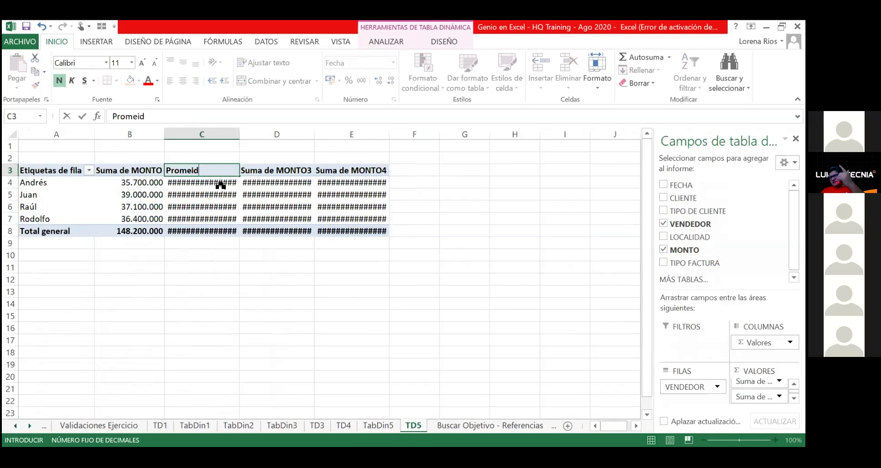
pyautogui.press('BackSpace')
pyautogui.press('BackSpace')
pyautogui.write('dio')
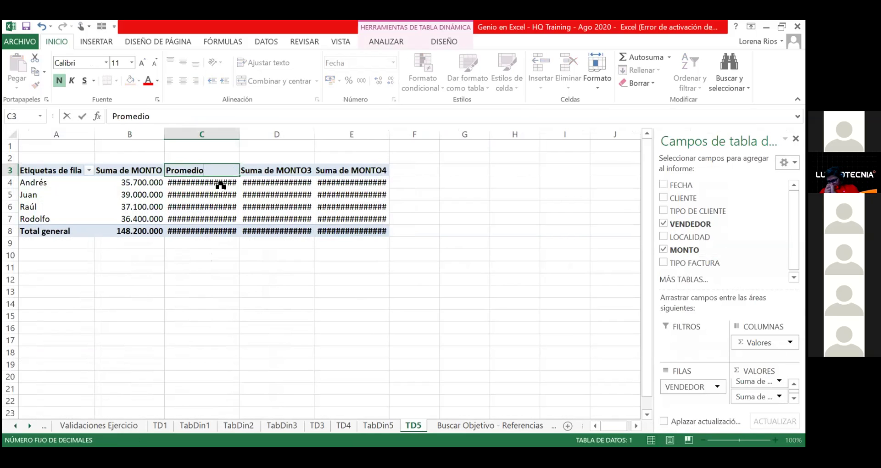
pyautogui.press('Tab')
pyautogui.write('M')
pyautogui.press('BackSpace')
pyautogui.write('áximo')
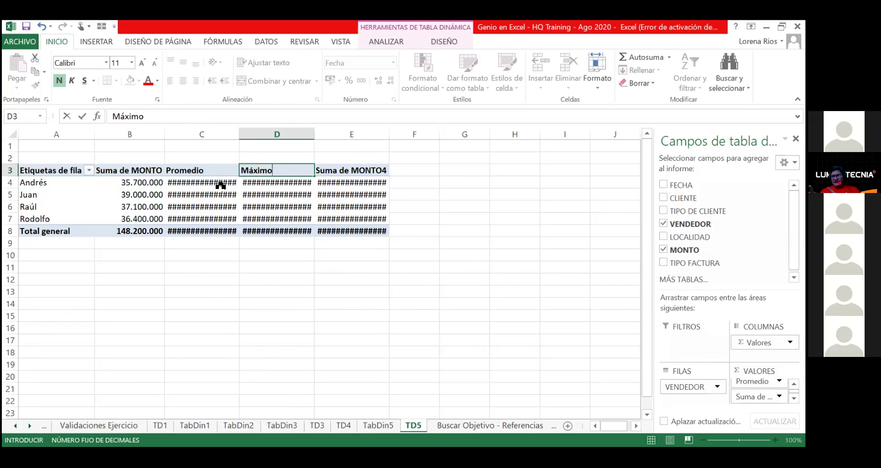
pyautogui.press('Tab')
pyautogui.write('Mínimo')
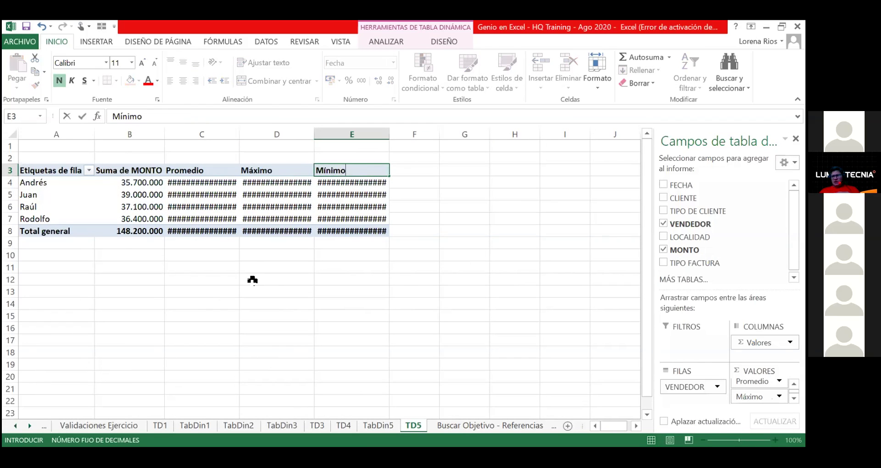
pyautogui.click(253, 279)
# Step: Rename the Suma de MONTO header to Monto PYG, getting past the name-already-exists warning
pyautogui.click(155, 179)
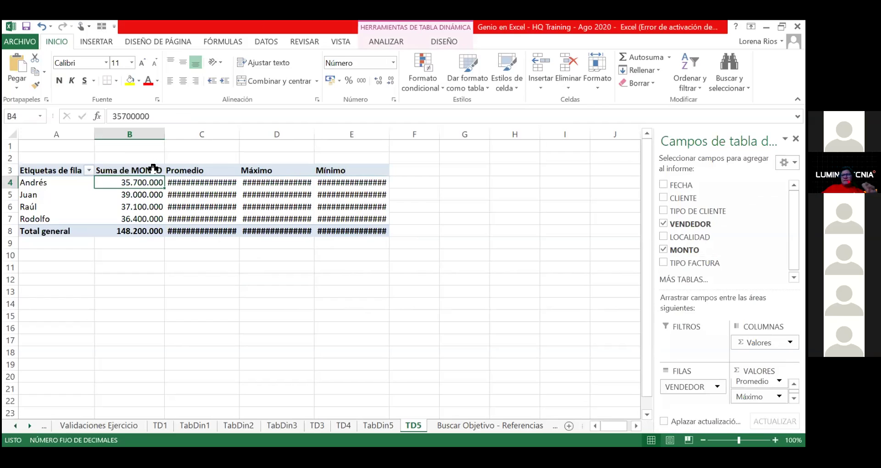
pyautogui.click(152, 169)
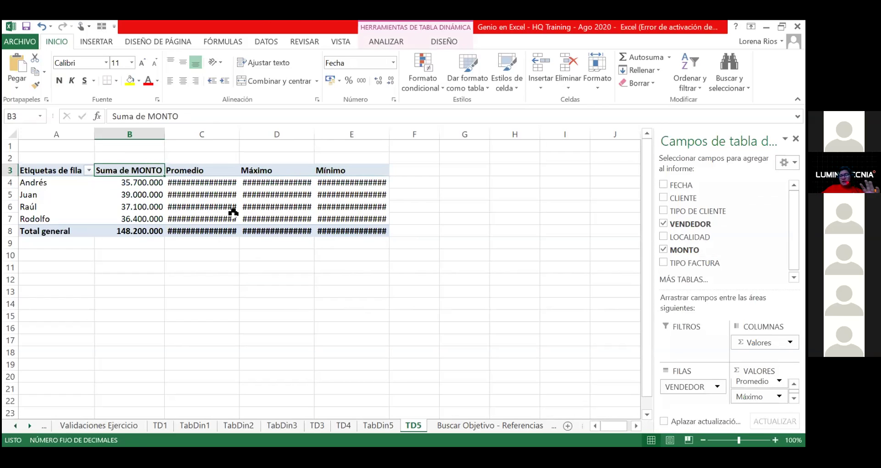
pyautogui.write('Monto')
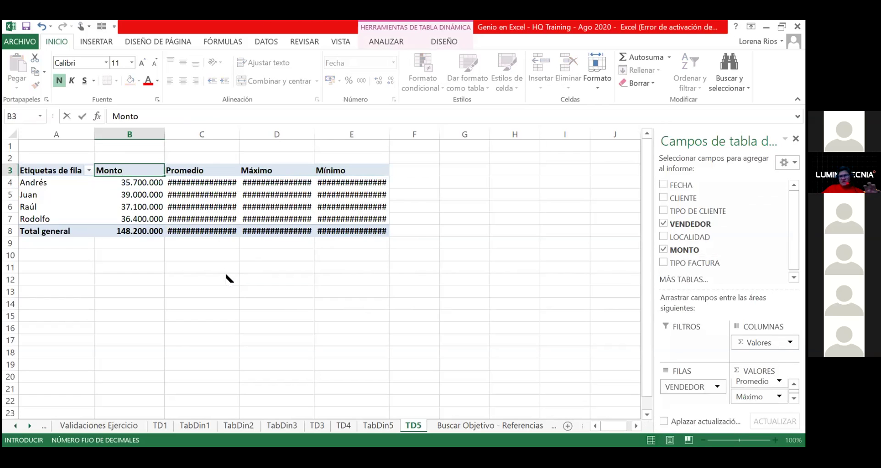
pyautogui.press('Return')
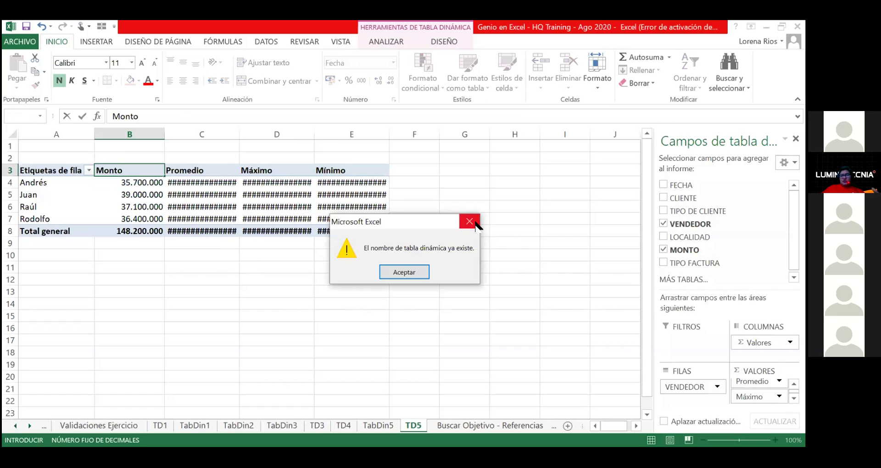
pyautogui.click(476, 224)
pyautogui.click(215, 273)
pyautogui.press('Return')
pyautogui.click(158, 170)
pyautogui.write('PYG')
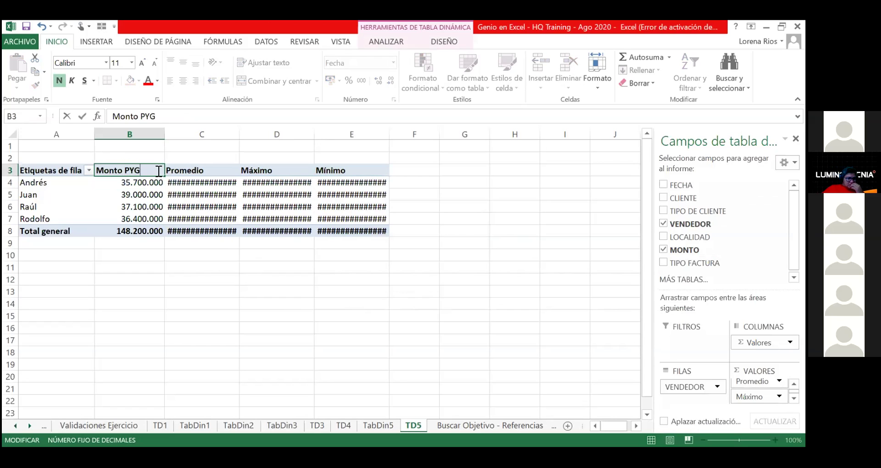
pyautogui.click(206, 308)
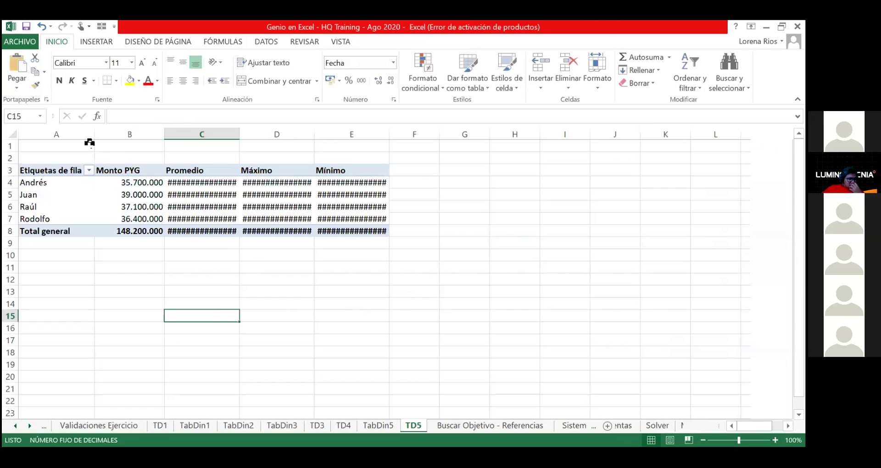
pyautogui.click(131, 171)
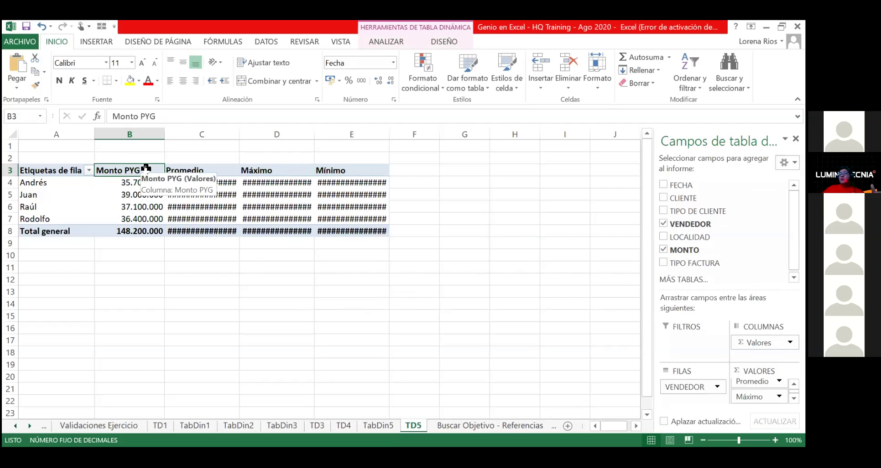
# Step: Apply a number format to the Promedio, Máximo and Mínimo values and widen column D
pyautogui.click(217, 184)
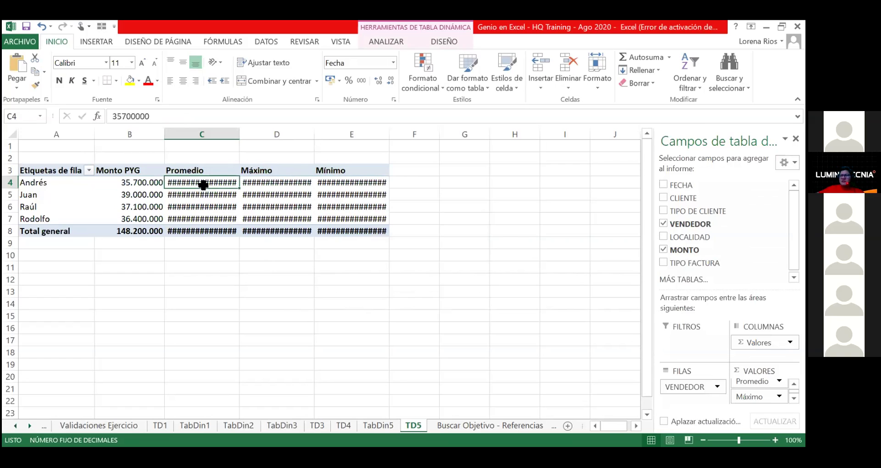
pyautogui.moveTo(203, 184); pyautogui.dragTo(366, 221)
pyautogui.rightClick(359, 198)
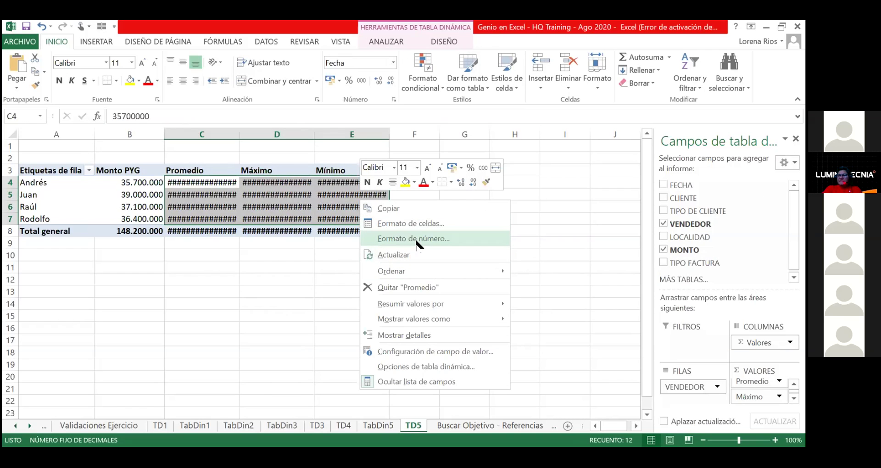
pyautogui.click(417, 241)
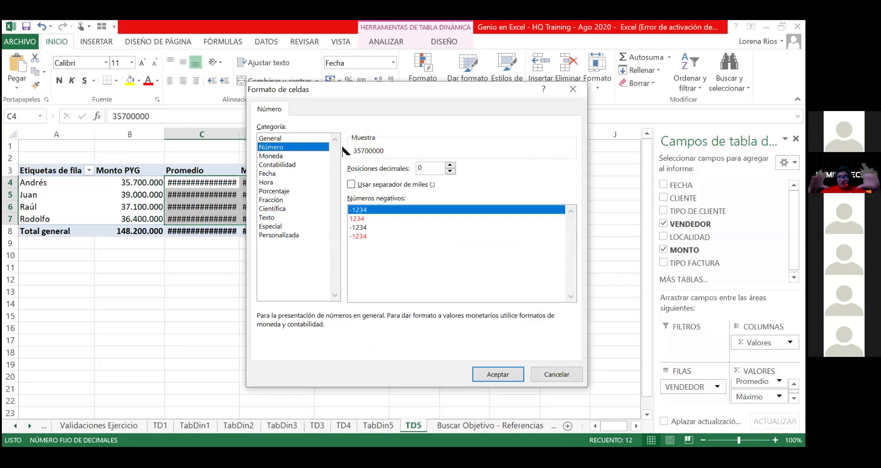
pyautogui.click(485, 374)
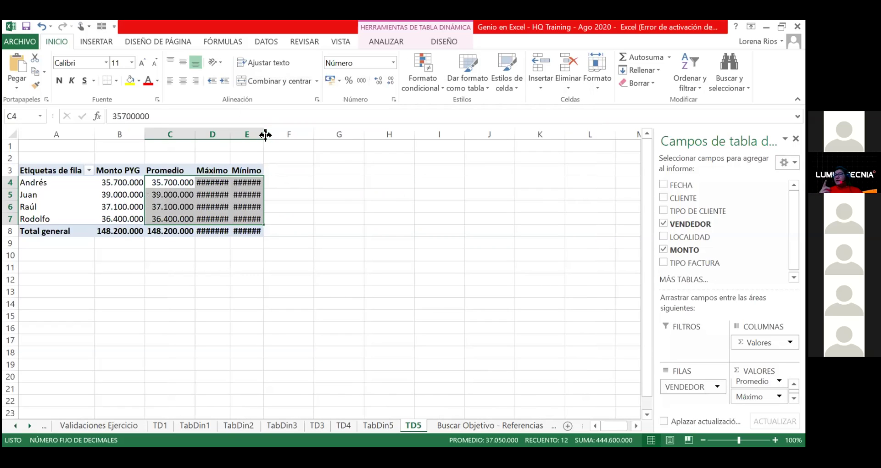
pyautogui.click(289, 182)
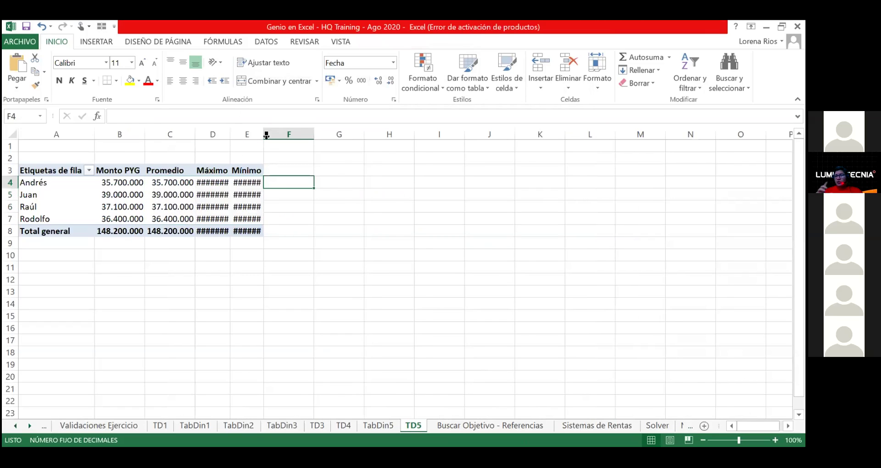
pyautogui.moveTo(230, 132); pyautogui.dragTo(240, 133)
# Step: Format the Máximo and Mínimo values as Número with thousands separator
pyautogui.click(226, 183)
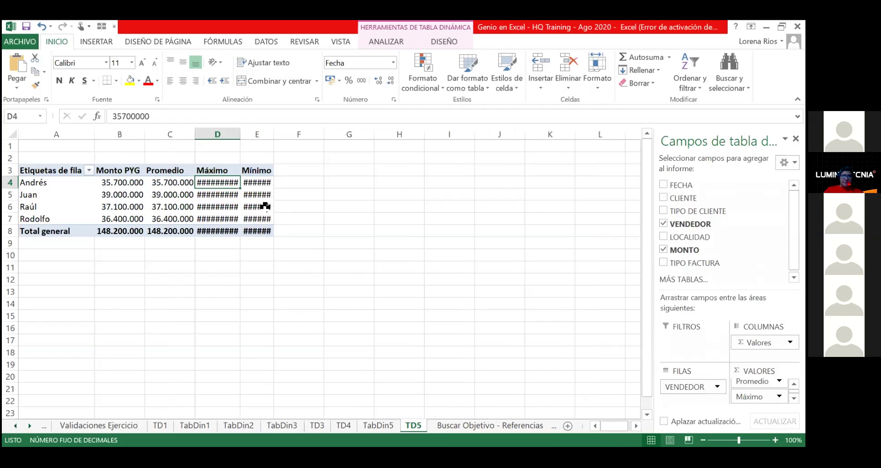
pyautogui.moveTo(221, 180); pyautogui.dragTo(254, 219)
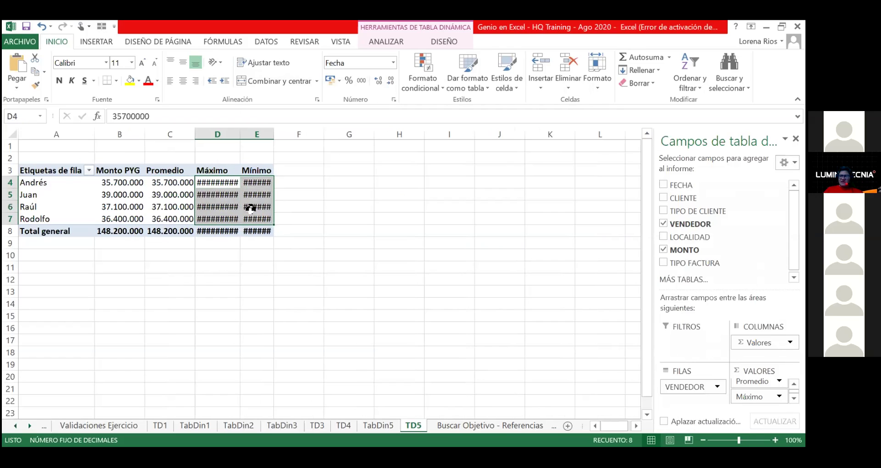
pyautogui.rightClick(250, 208)
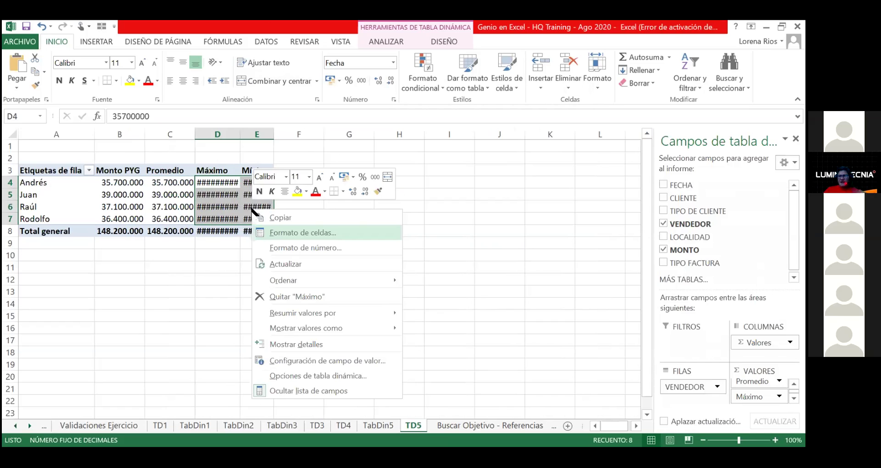
pyautogui.click(302, 232)
pyautogui.click(154, 134)
pyautogui.click(291, 173)
pyautogui.click(389, 361)
pyautogui.click(360, 265)
# Step: Give the Máximo and Mínimo grand totals Número format with thousands separator, widening column D
pyautogui.click(239, 231)
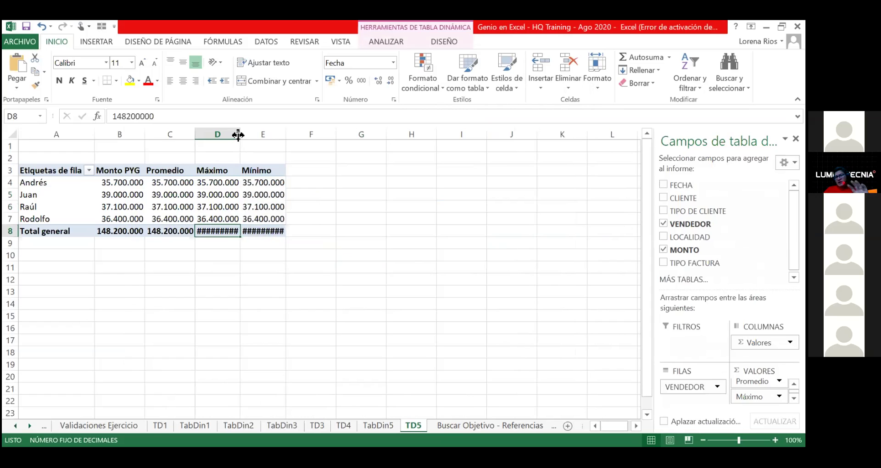
pyautogui.moveTo(244, 134); pyautogui.dragTo(248, 134)
pyautogui.moveTo(256, 232); pyautogui.dragTo(227, 231)
pyautogui.rightClick(227, 231)
pyautogui.click(284, 257)
pyautogui.click(139, 159)
pyautogui.click(281, 197)
pyautogui.click(367, 386)
pyautogui.click(352, 290)
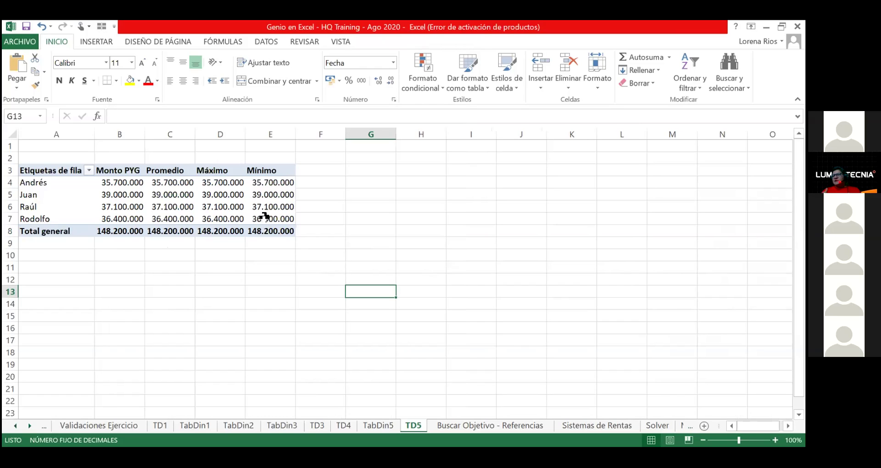
pyautogui.click(165, 188)
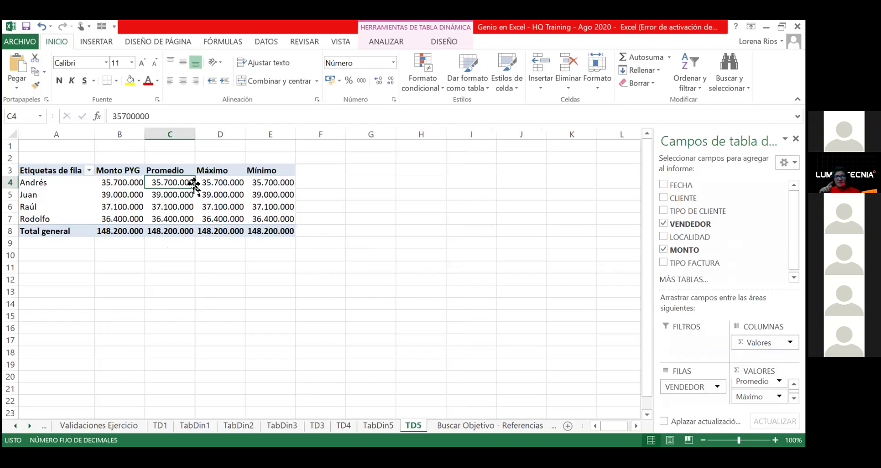
# Step: Summarize the Promedio column as the average of MONTO (Promedio de MONTO)
pyautogui.click(169, 169)
pyautogui.doubleClick(192, 169)
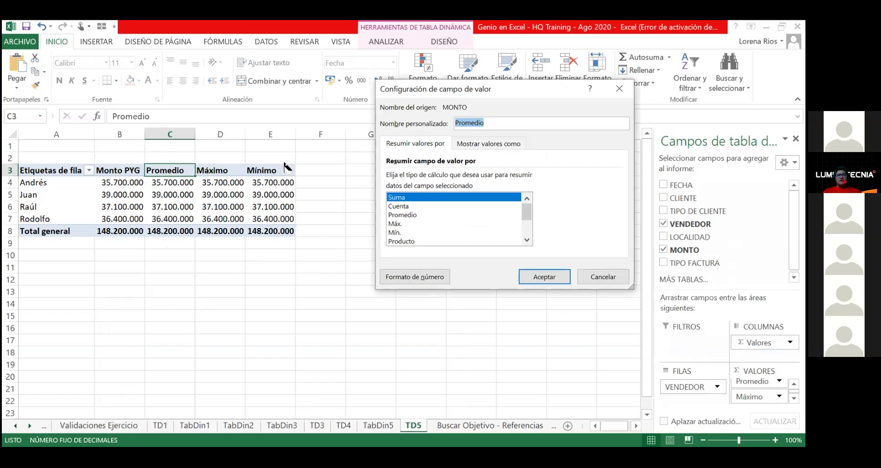
pyautogui.click(425, 214)
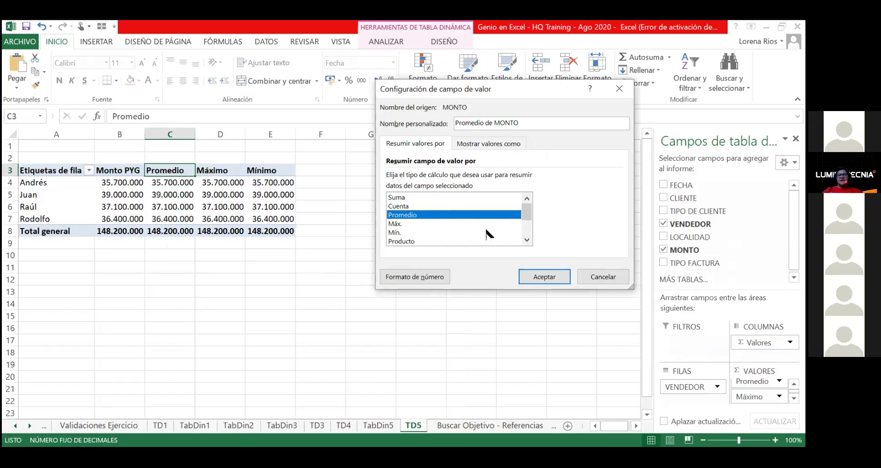
pyautogui.click(535, 277)
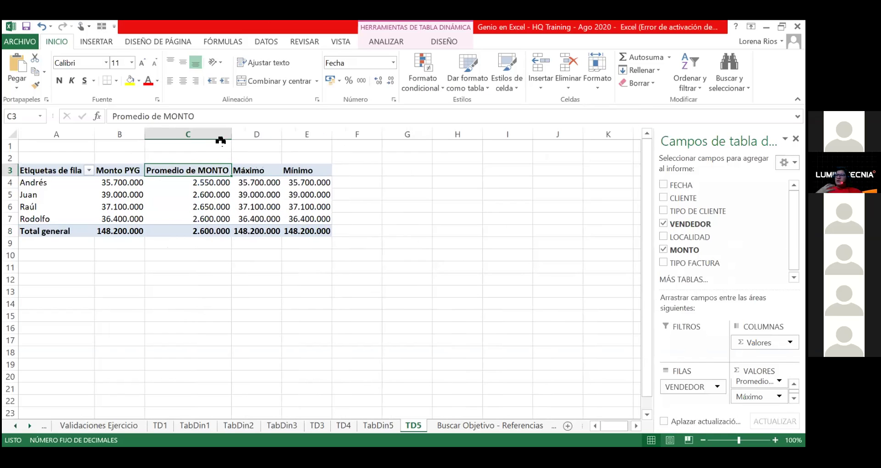
# Step: Summarize the Máximo and Mínimo columns as Máx. de MONTO and Mín. de MONTO
pyautogui.click(261, 168)
pyautogui.click(265, 166)
pyautogui.doubleClick(265, 170)
pyautogui.click(414, 224)
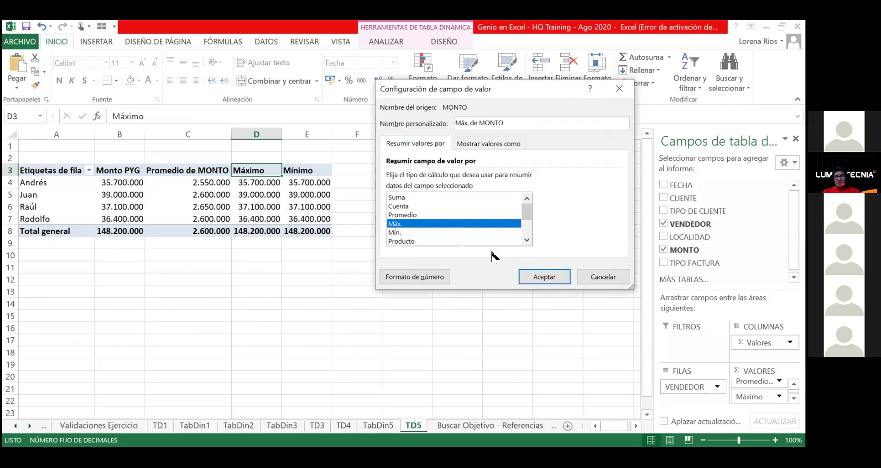
pyautogui.click(536, 278)
pyautogui.click(319, 174)
pyautogui.doubleClick(319, 174)
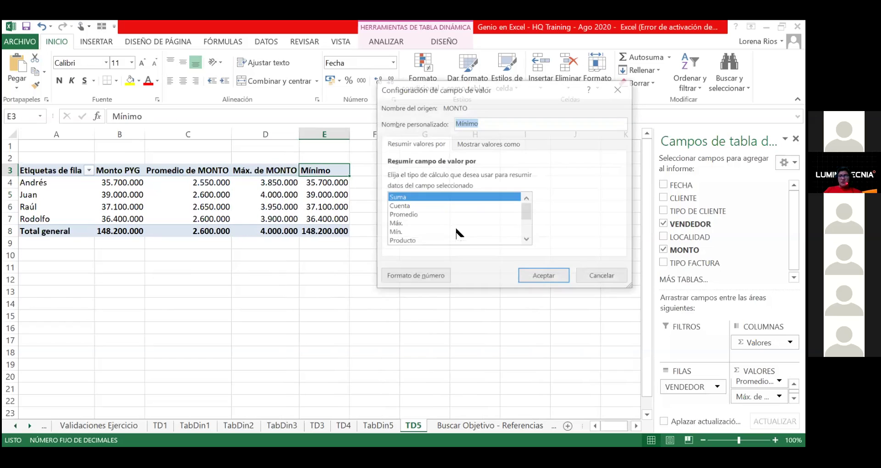
pyautogui.click(404, 232)
pyautogui.click(530, 276)
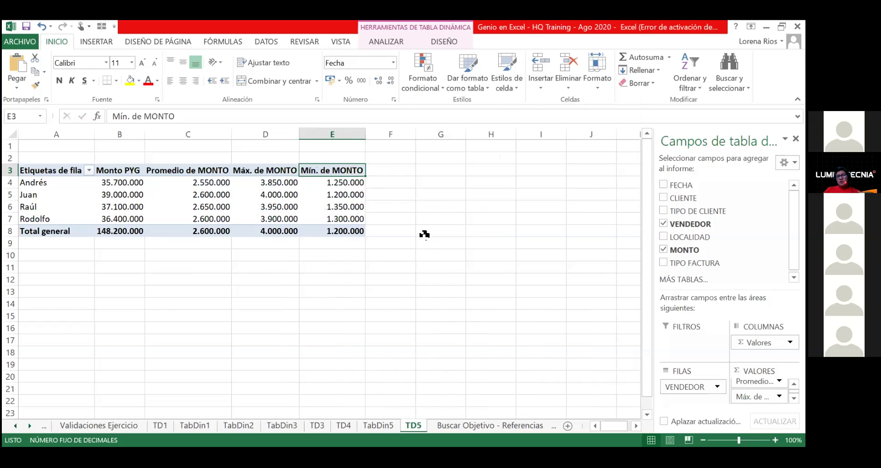
pyautogui.click(286, 182)
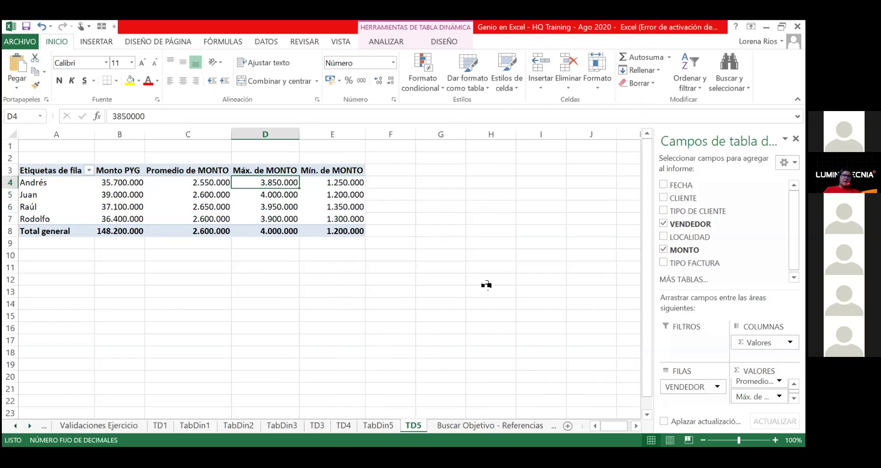
# Step: Save the workbook
pyautogui.scroll(-1, 688, 225)
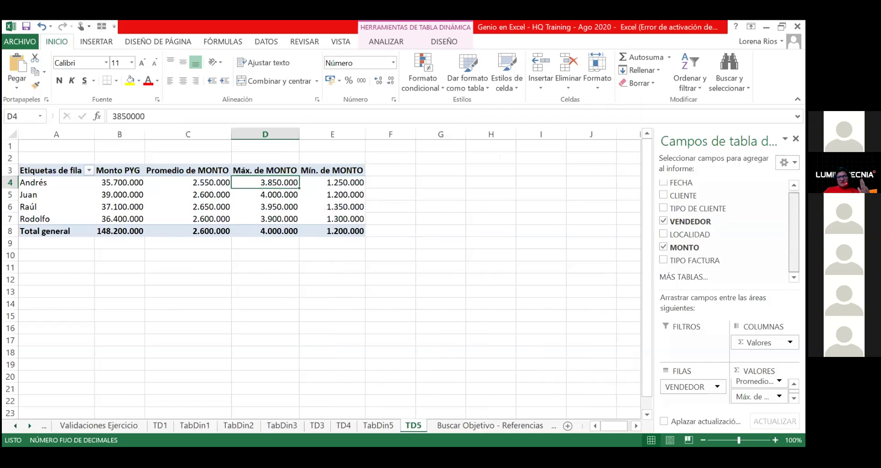
pyautogui.scroll(1, 678, 222)
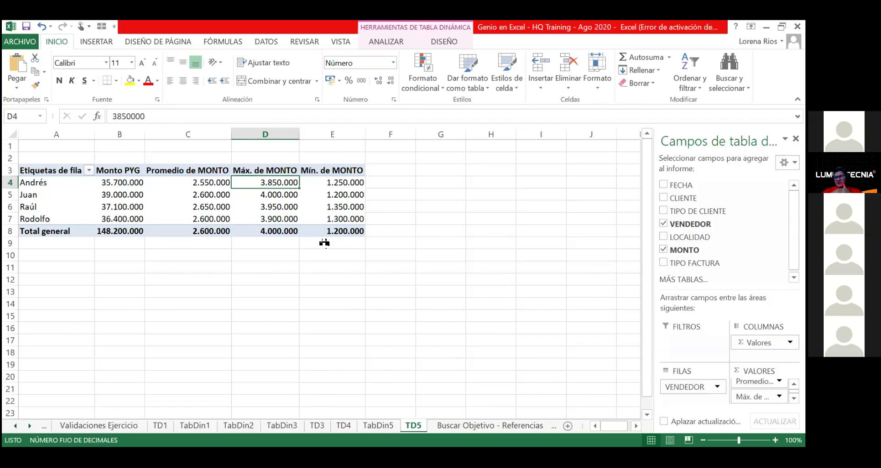
pyautogui.click(26, 26)
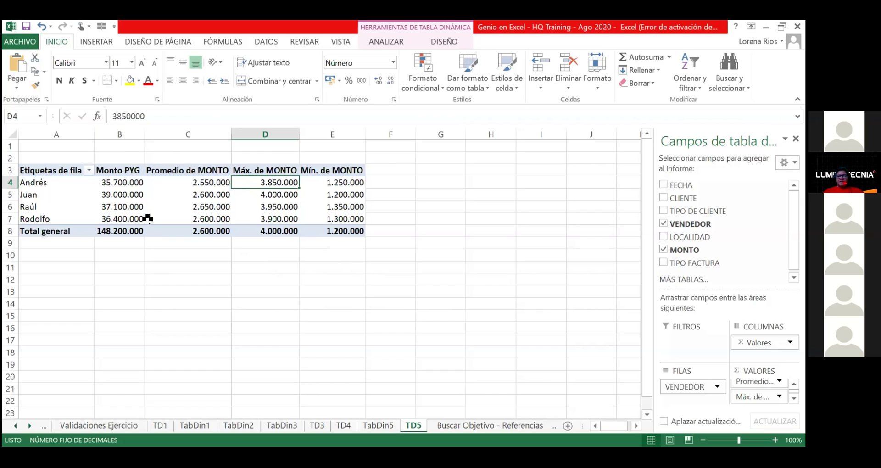
# Step: Check the source data on TabDin5, then return to the TD5 pivot
pyautogui.moveTo(302, 211)
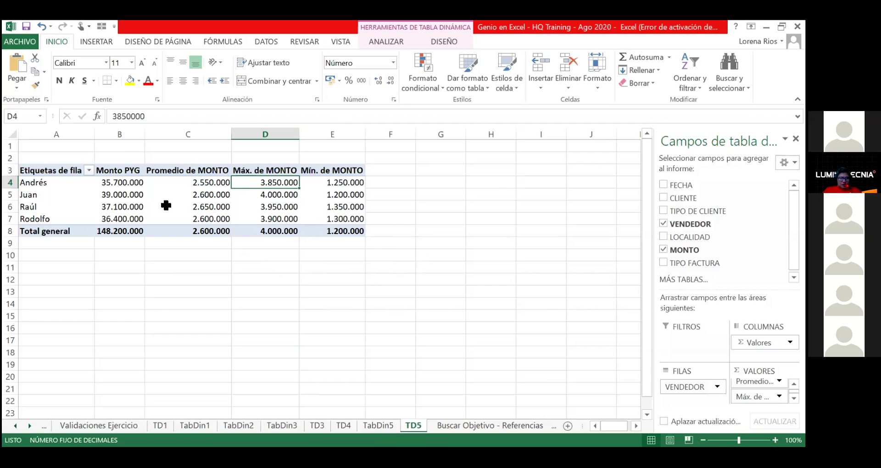
pyautogui.click(379, 426)
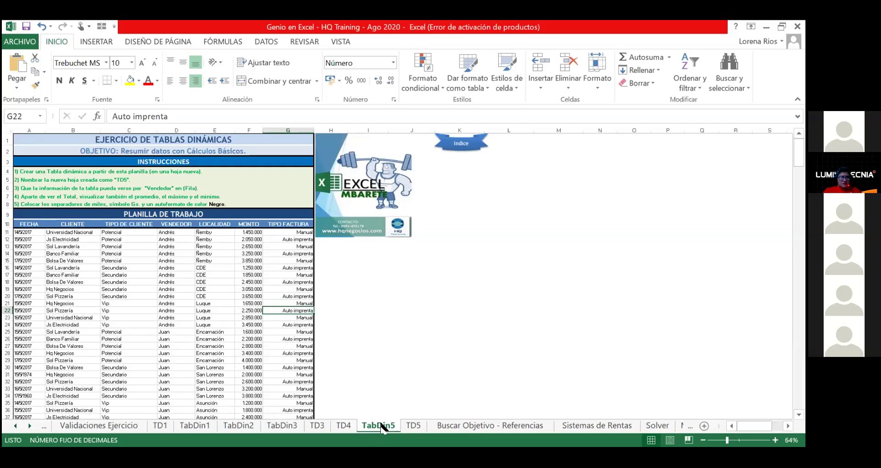
pyautogui.click(413, 426)
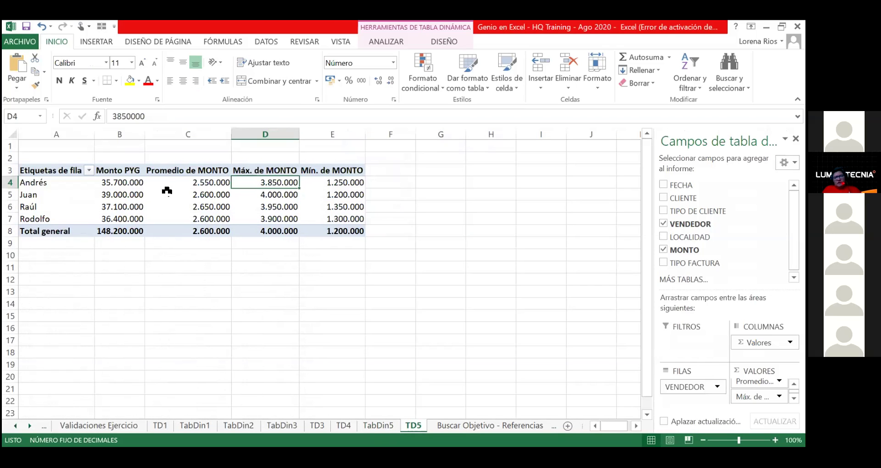
# Step: Format pivot values B4:E8 as Moneda with the ₲ Español (Paraguay) symbol
pyautogui.moveTo(128, 182)
pyautogui.mouseDown()
pyautogui.moveTo(330, 231)
pyautogui.moveTo(330, 239)
pyautogui.mouseUp()
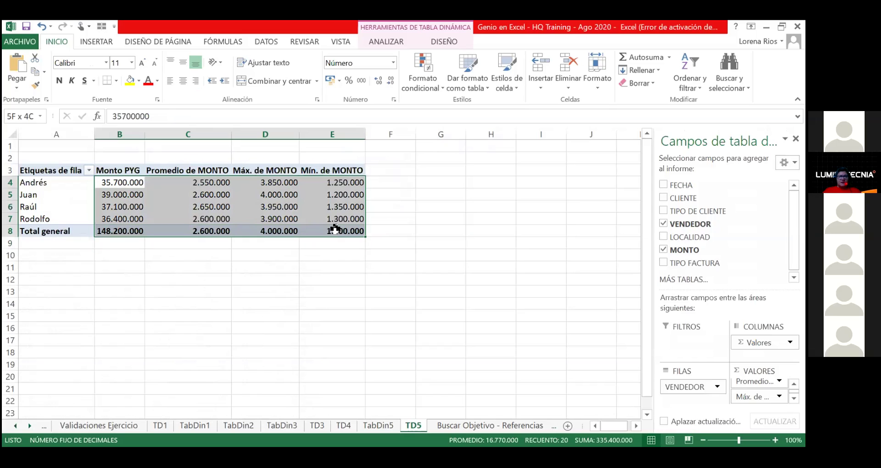
pyautogui.rightClick(325, 209)
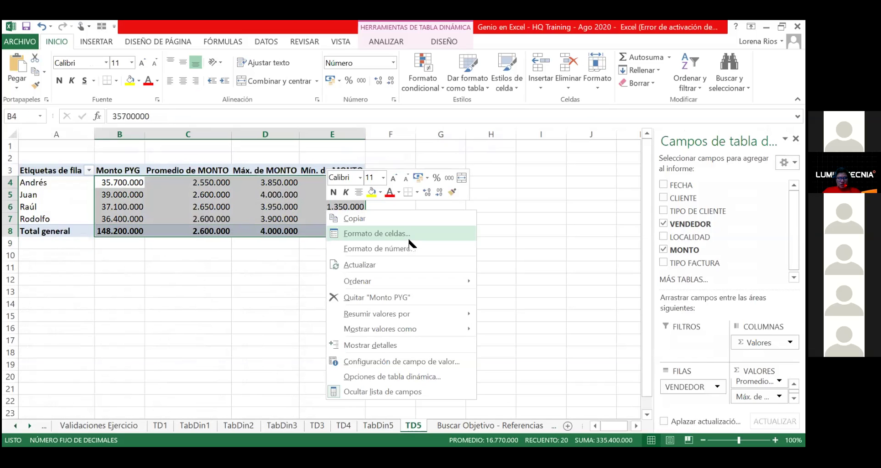
pyautogui.click(408, 239)
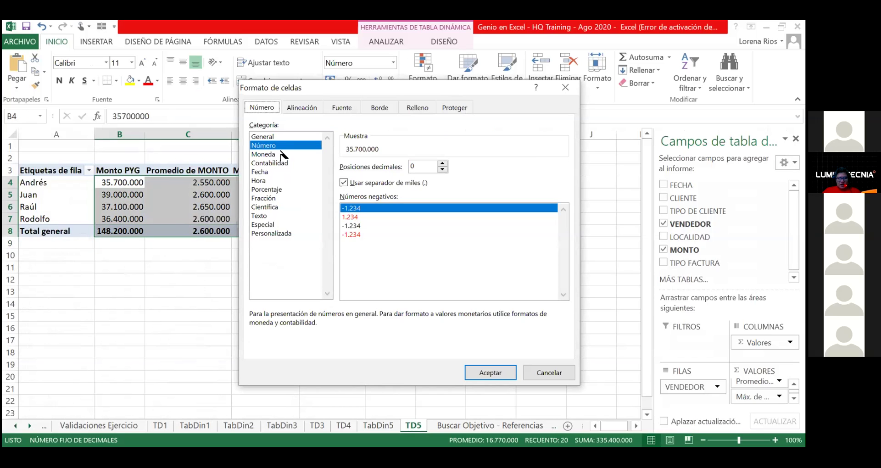
pyautogui.click(283, 156)
pyautogui.click(563, 182)
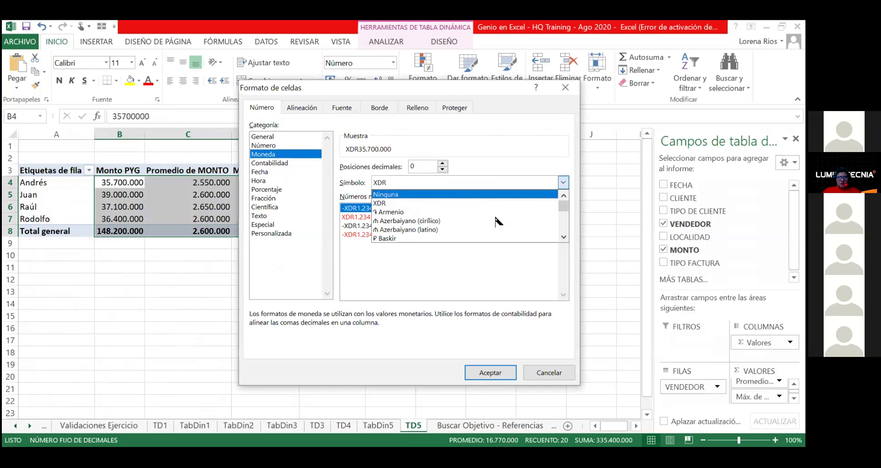
pyautogui.scroll(-5, 563, 208)
pyautogui.scroll(-5, 566, 222)
pyautogui.scroll(-5, 567, 225)
pyautogui.scroll(-5, 567, 225)
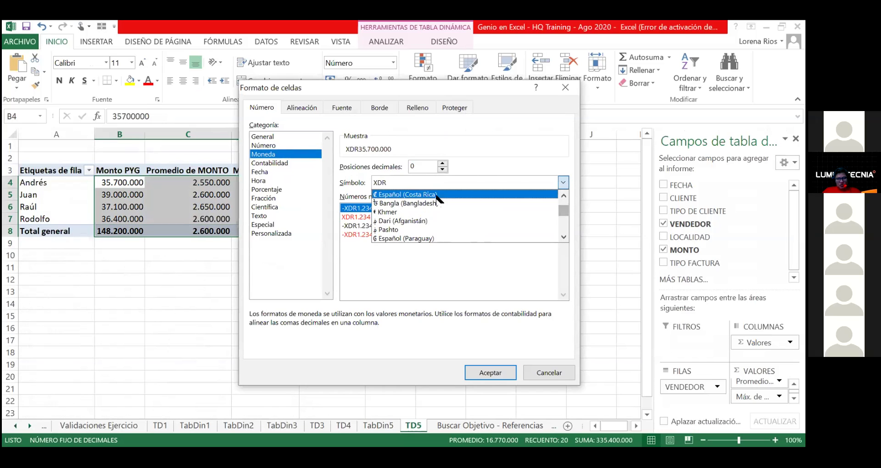
pyautogui.click(440, 238)
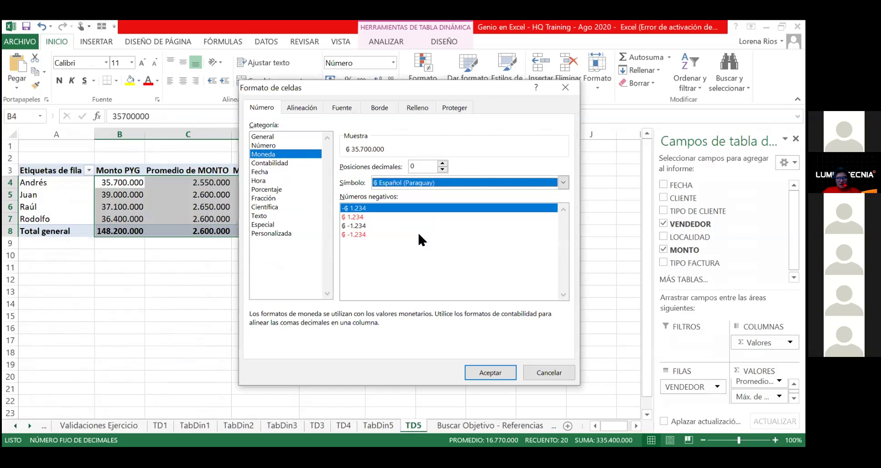
pyautogui.click(485, 376)
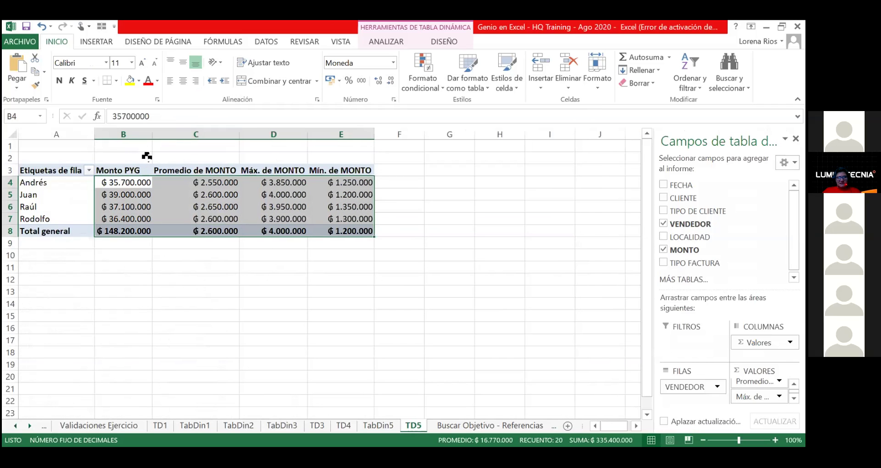
pyautogui.moveTo(56, 173); pyautogui.dragTo(324, 232)
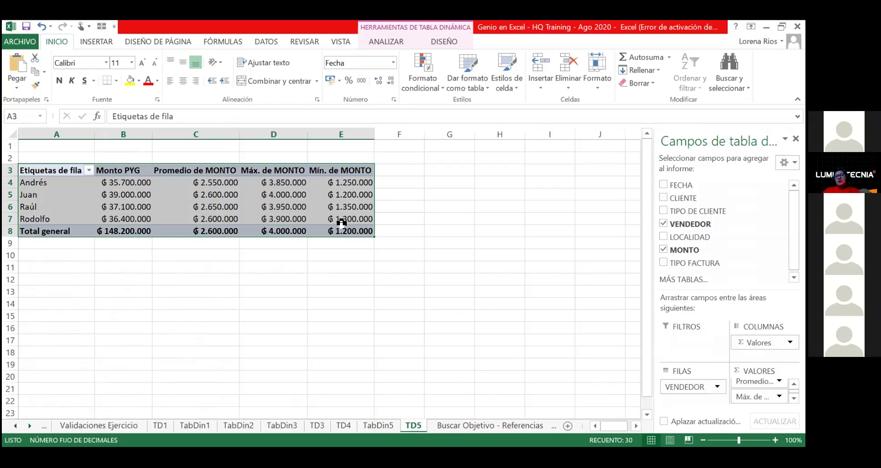
# Step: Apply the dark Dar formato como tabla style with black header and total rows
pyautogui.click(467, 68)
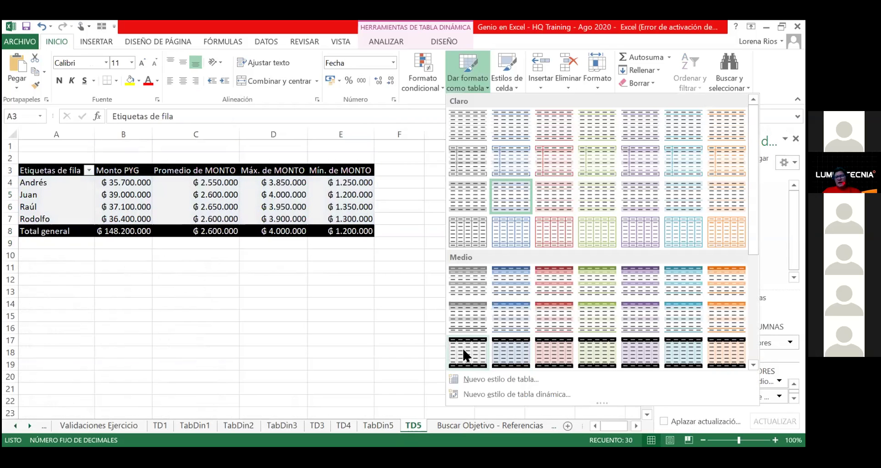
pyautogui.click(464, 351)
pyautogui.click(275, 264)
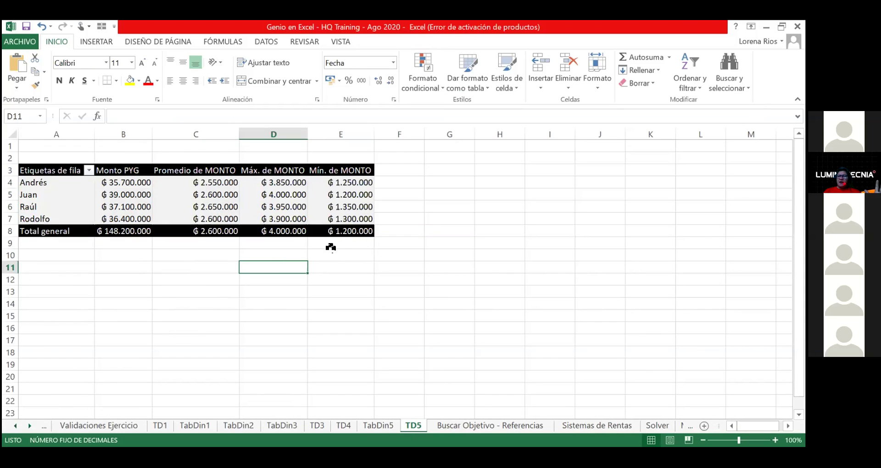
pyautogui.click(82, 235)
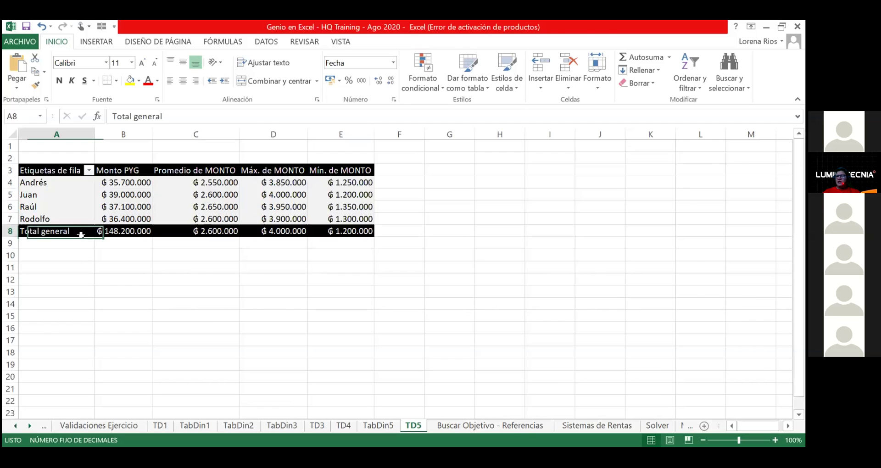
# Step: Rename the first three headers to Vendedores, Venta GS and Ventas promedias
pyautogui.click(70, 171)
pyautogui.write('Vendedores')
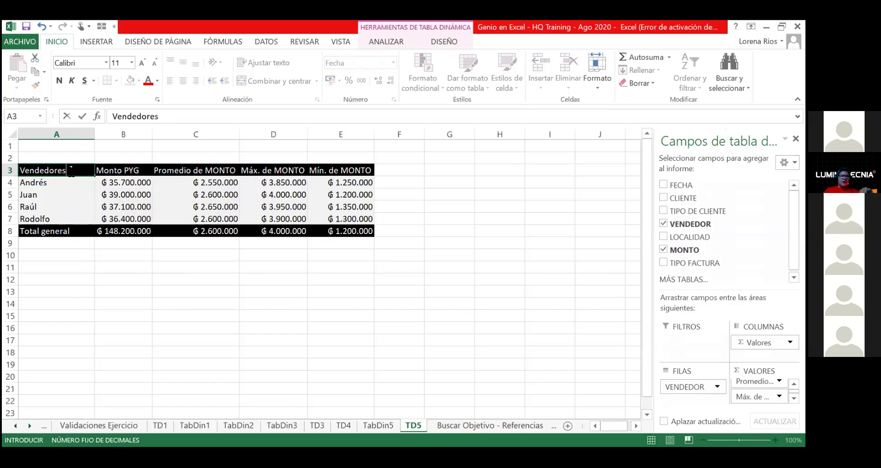
pyautogui.press('Tab')
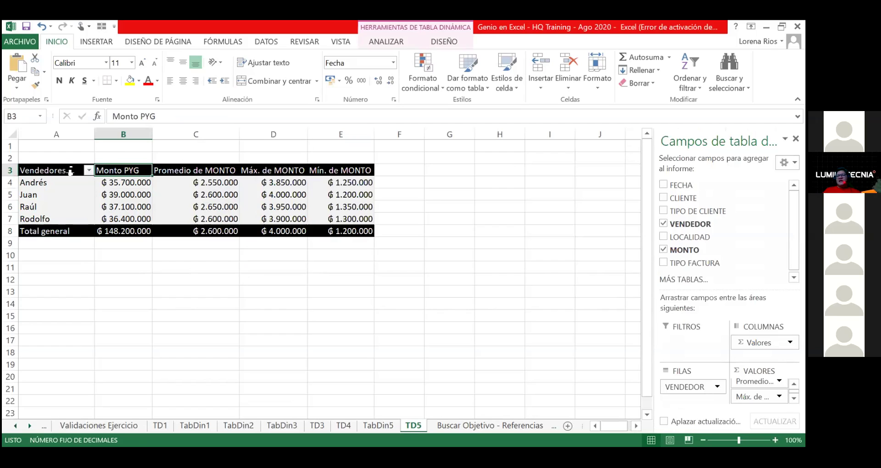
pyautogui.write('Venta GS')
pyautogui.press('Tab')
pyautogui.write('Pr')
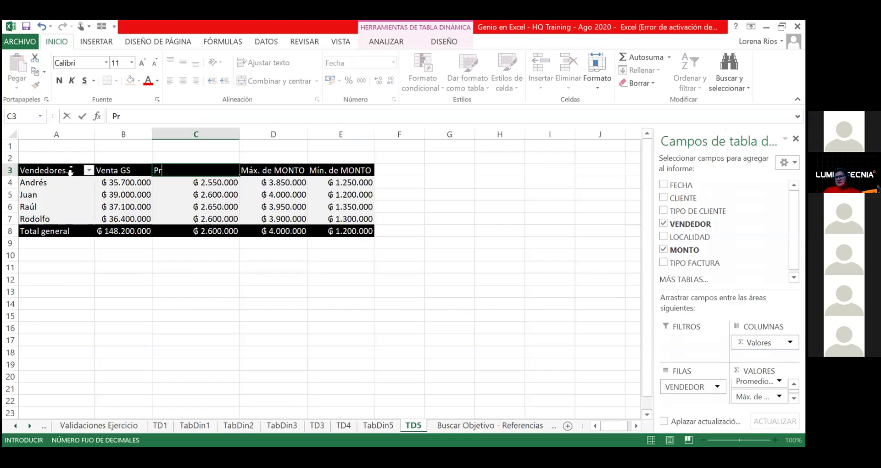
pyautogui.press('BackSpace')
pyautogui.press('BackSpace')
pyautogui.write('Ventas promedias')
pyautogui.press('Tab')
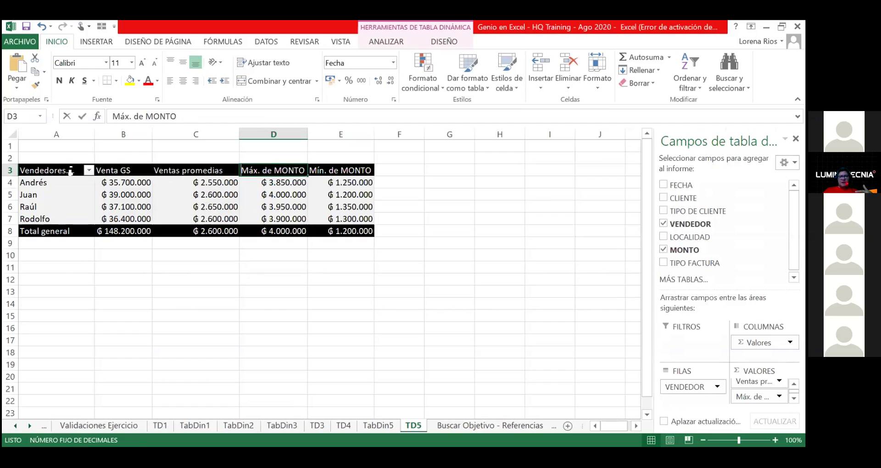
# Step: Rename the last two headers to Ventas máximas and Ventas mínimas
pyautogui.write('Ventas máxima')
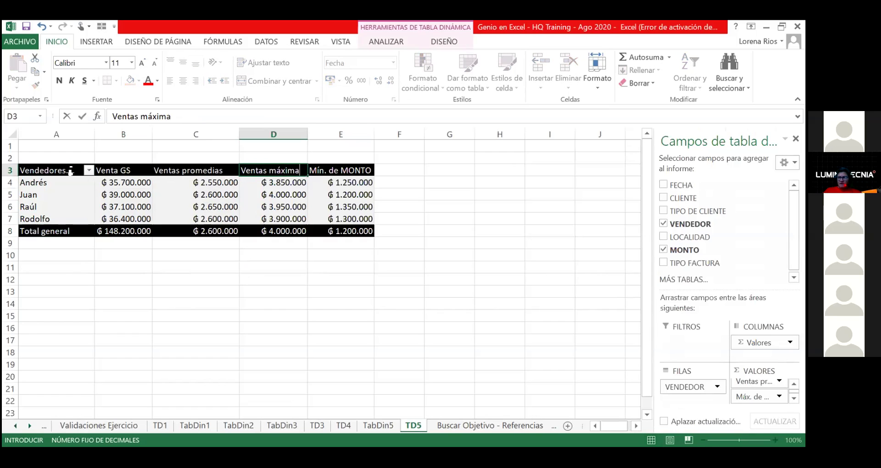
pyautogui.write('s')
pyautogui.press('Tab')
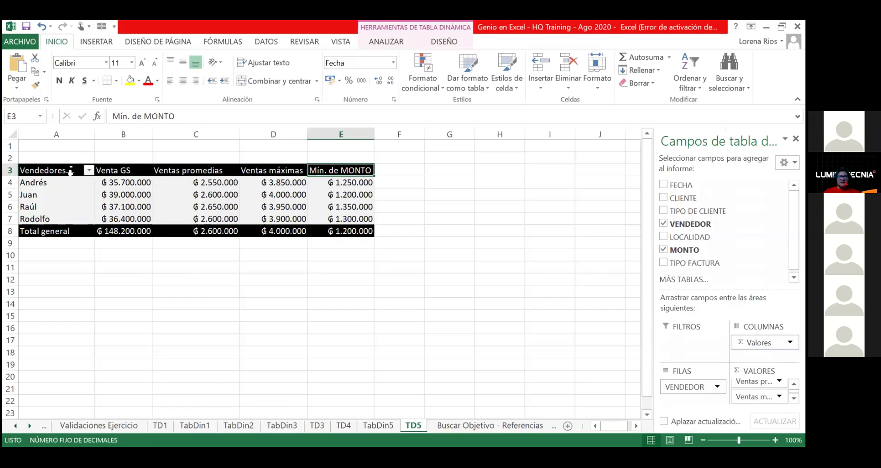
pyautogui.write('Ventas mínimos')
pyautogui.press('BackSpace')
pyautogui.press('BackSpace')
pyautogui.write('as')
pyautogui.press('Return')
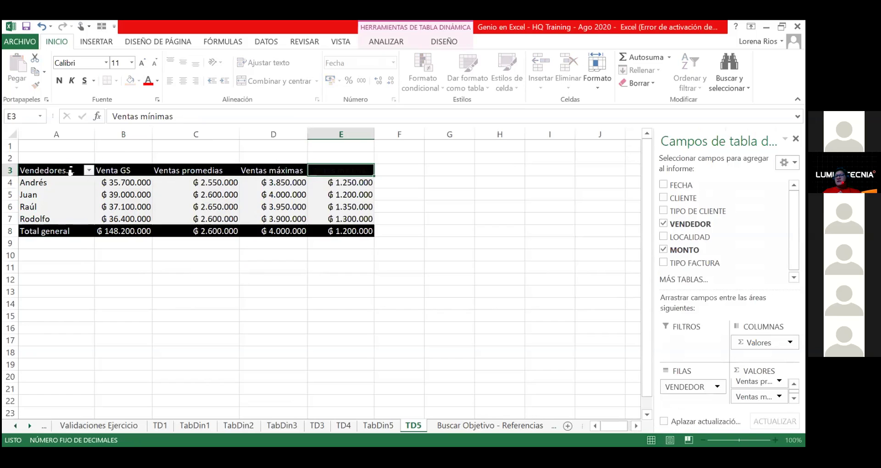
# Step: Relabel the Total general row as Total Ventas
pyautogui.press('Down')
pyautogui.press('Left')
pyautogui.press('Down')
pyautogui.press('Left')
pyautogui.press('Left')
pyautogui.press('Left')
pyautogui.press('Down')
pyautogui.press('Down')
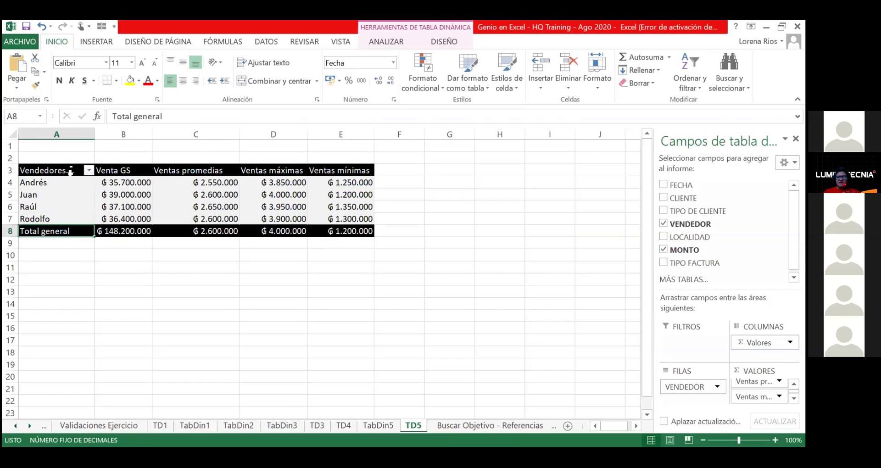
pyautogui.write('Total Ventas')
pyautogui.press('Return')
pyautogui.press('Right')
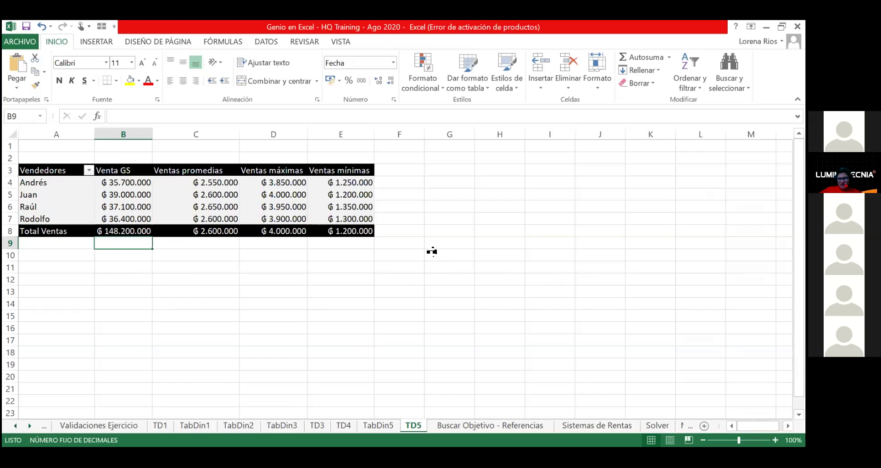
# Step: Look over the TabDin5 sales list and select cell M1 for a new heading
pyautogui.click(393, 428)
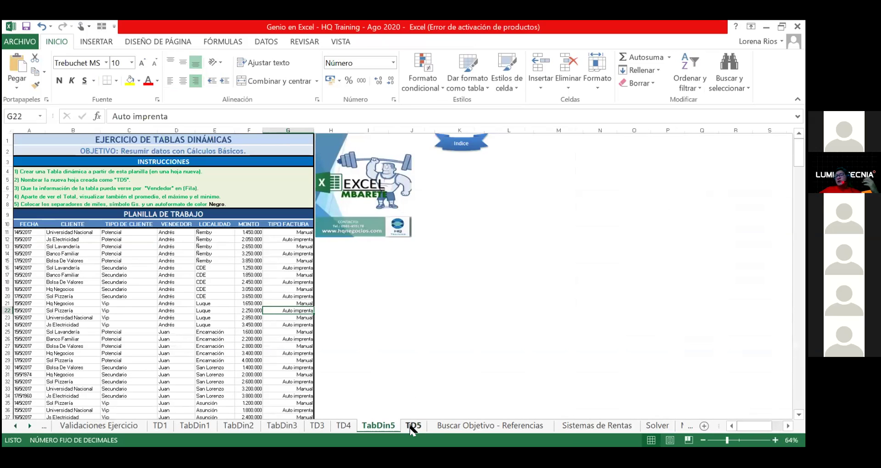
pyautogui.click(412, 426)
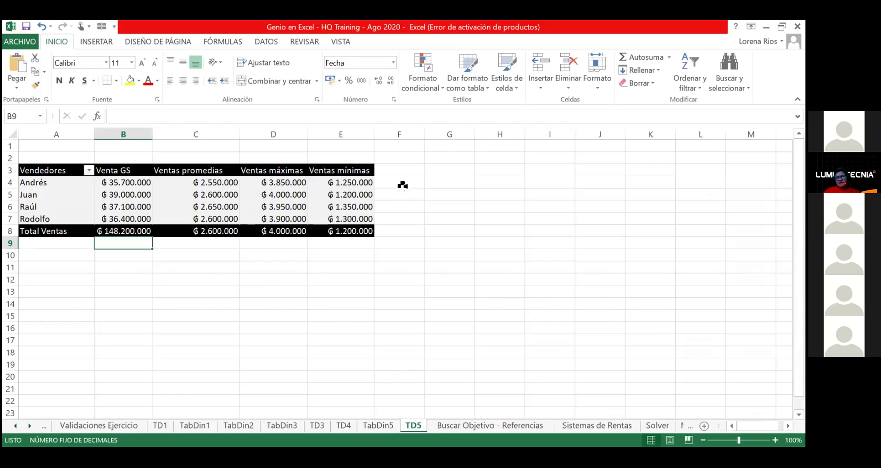
pyautogui.click(419, 168)
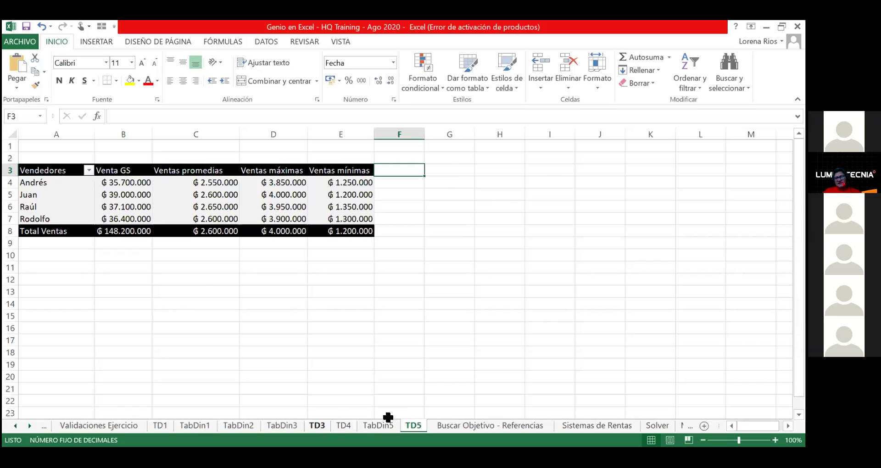
pyautogui.click(381, 425)
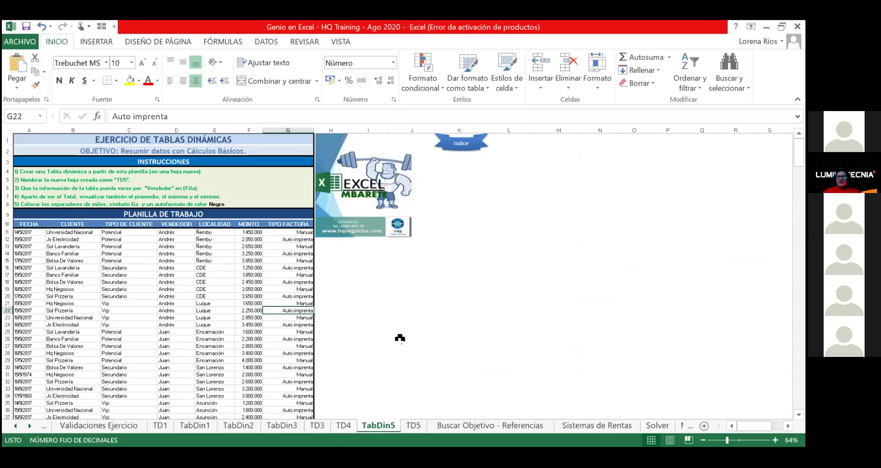
pyautogui.scroll(-5, 400, 338)
pyautogui.scroll(-6, 400, 338)
pyautogui.scroll(-3, 400, 338)
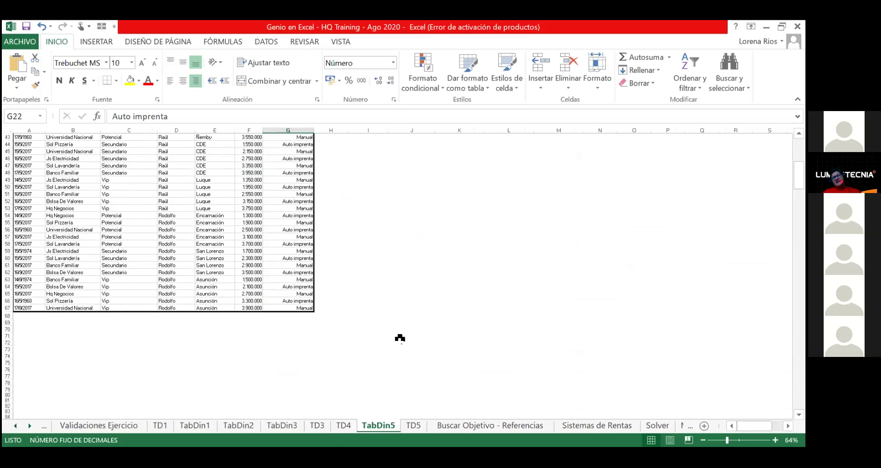
pyautogui.scroll(5, 327, 309)
pyautogui.scroll(5, 327, 310)
pyautogui.scroll(4, 326, 310)
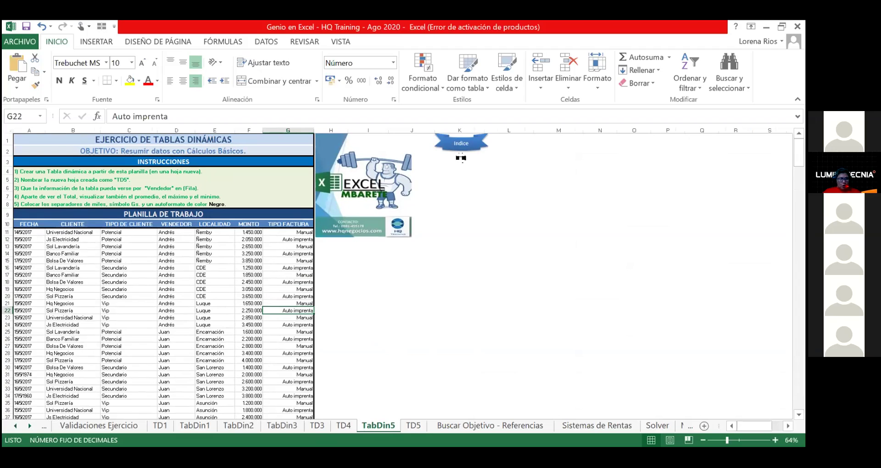
pyautogui.click(547, 140)
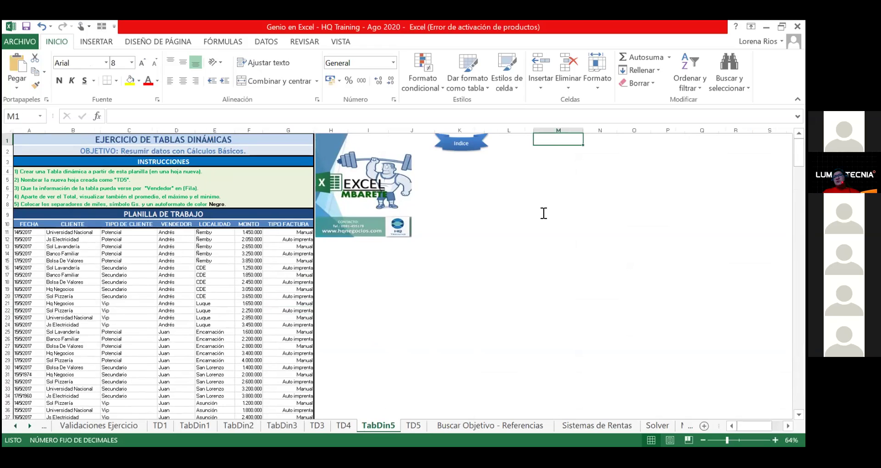
# Step: Widen column M and enter '1- (Operaciones Básicas)' in M1
pyautogui.moveTo(583, 130); pyautogui.dragTo(602, 131)
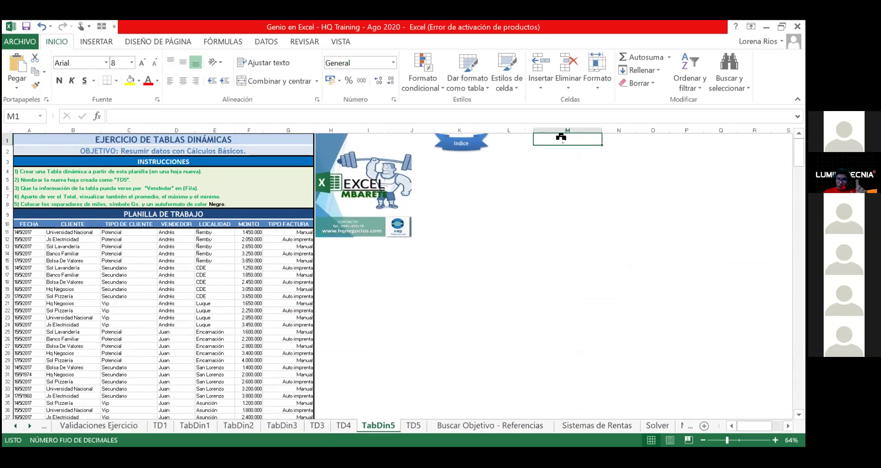
pyautogui.write('1- (')
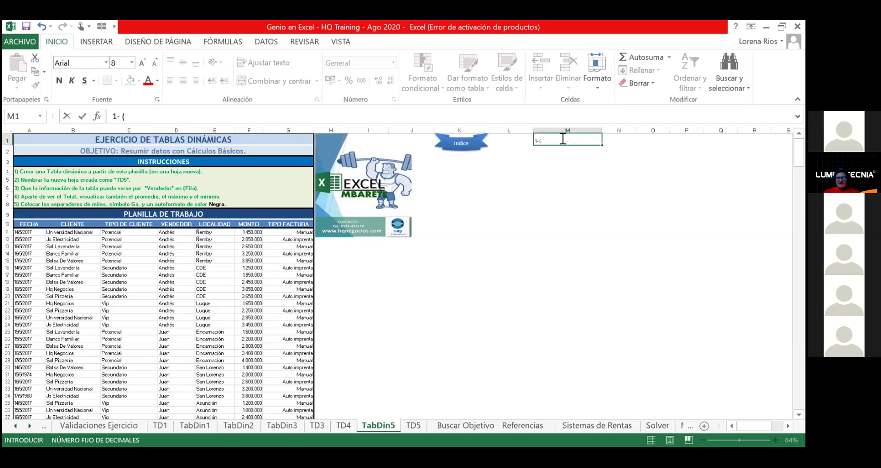
pyautogui.write('Operaciones Básic')
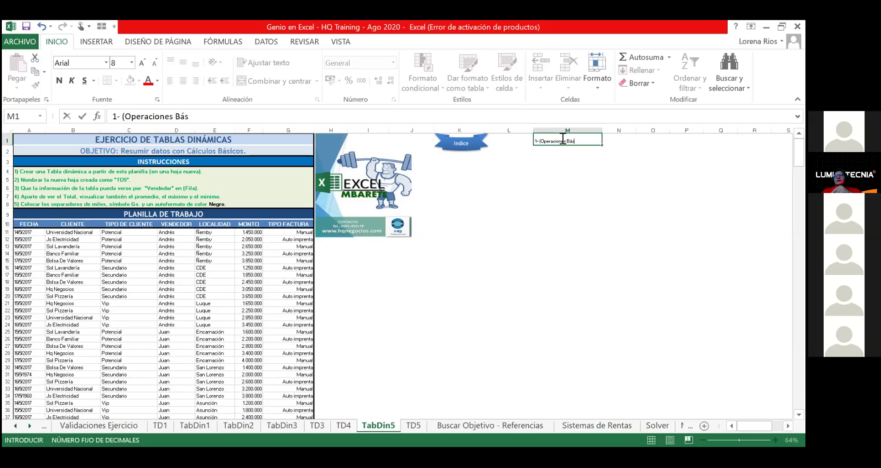
pyautogui.write('as')
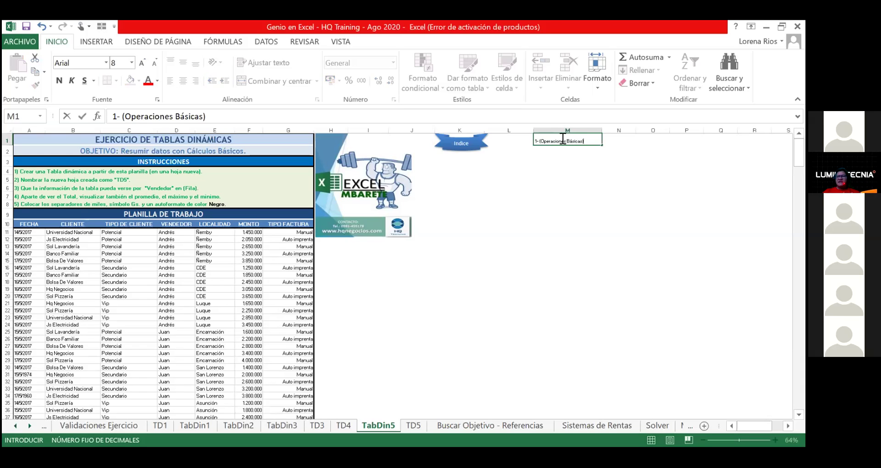
pyautogui.press('Return')
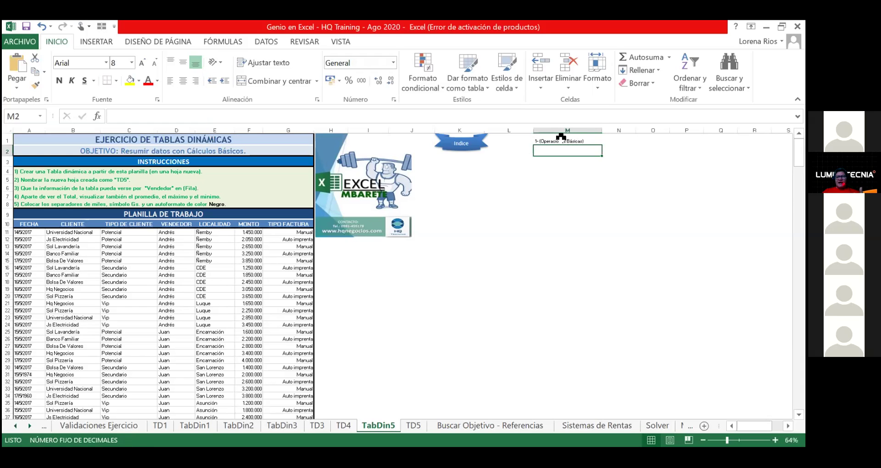
pyautogui.write('2-')
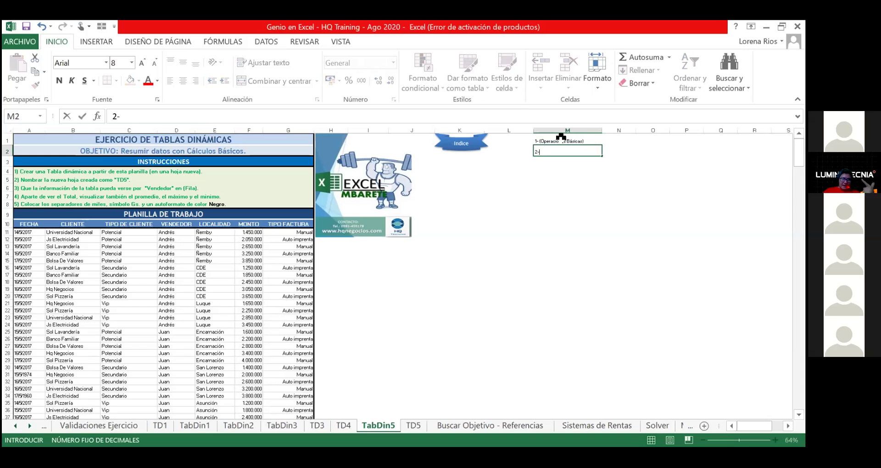
# Step: Make the M1 heading red, bold and 16-point
pyautogui.click(560, 136)
pyautogui.click(148, 80)
pyautogui.click(125, 64)
pyautogui.write('16')
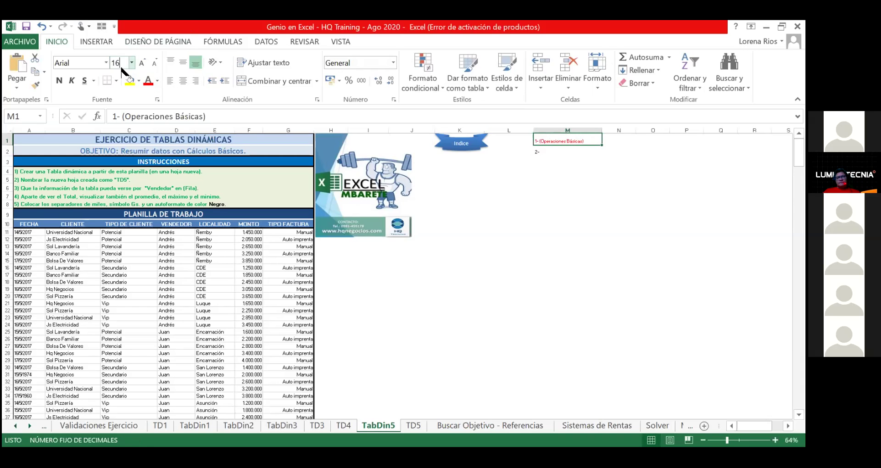
pyautogui.click(60, 81)
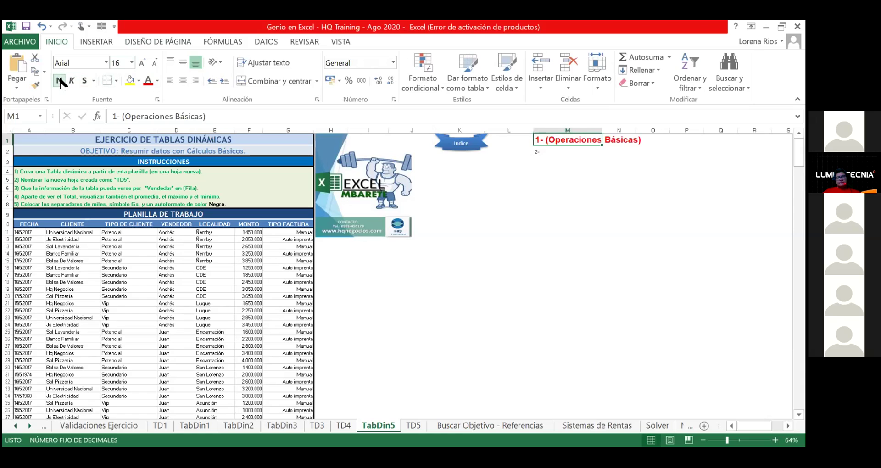
# Step: Delete the stray '2-' from M2, then select the TD5 pivot A3:E8
pyautogui.click(570, 160)
pyautogui.click(569, 151)
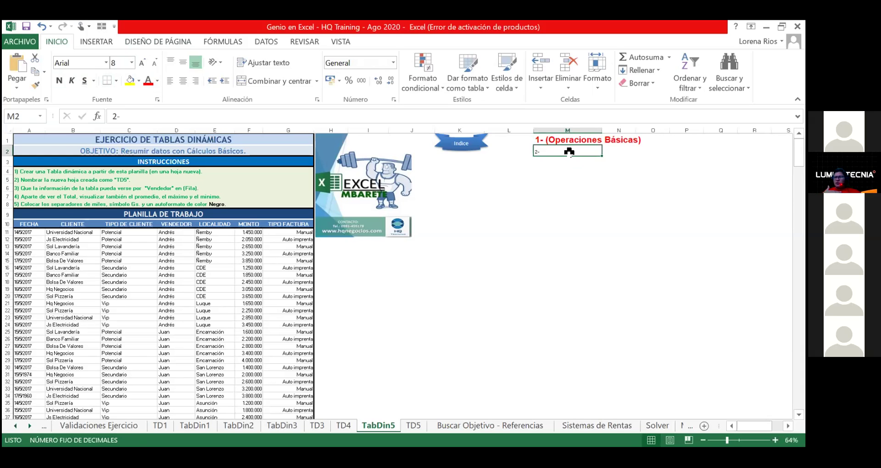
pyautogui.press('Delete')
pyautogui.click(412, 426)
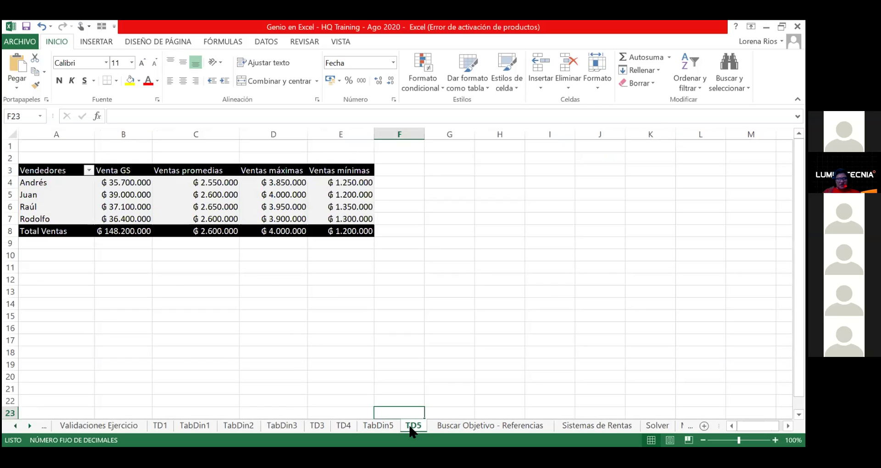
pyautogui.moveTo(59, 168); pyautogui.dragTo(363, 225)
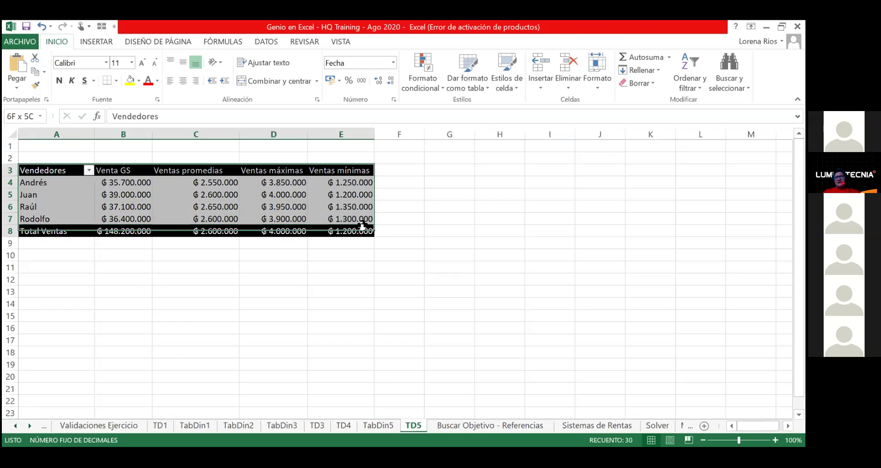
pyautogui.hotkey('ctrl', 'c')
pyautogui.click(381, 425)
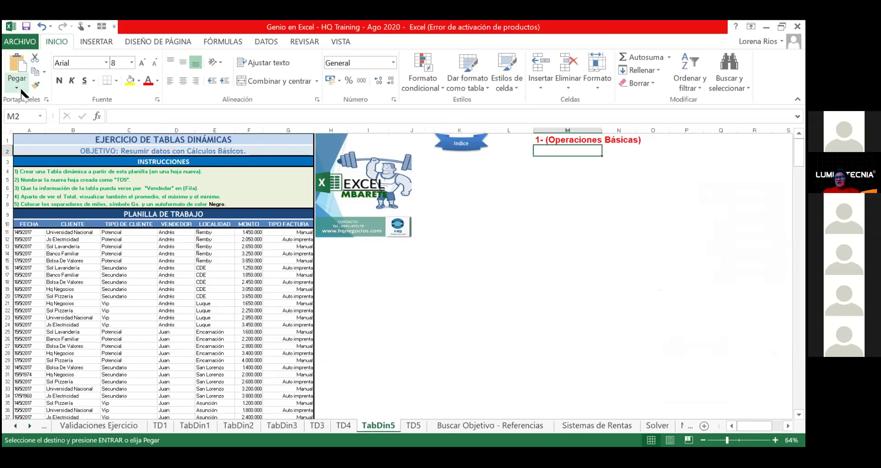
pyautogui.click(19, 88)
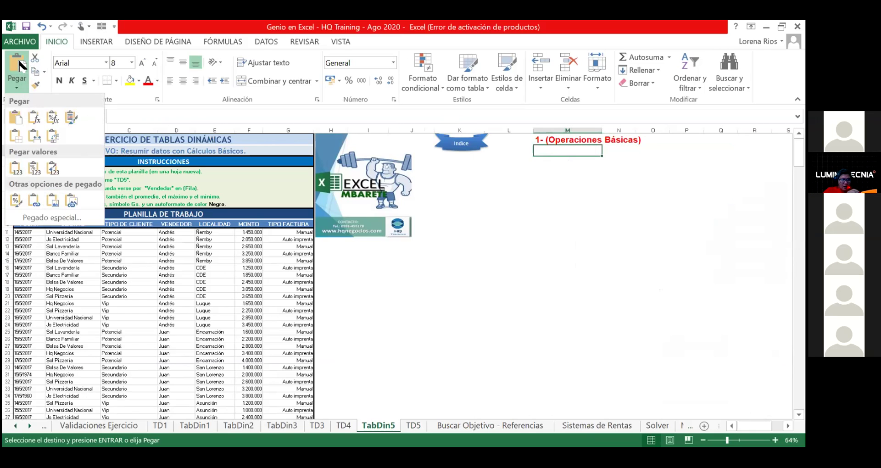
pyautogui.hotkey('ctrl', 'v')
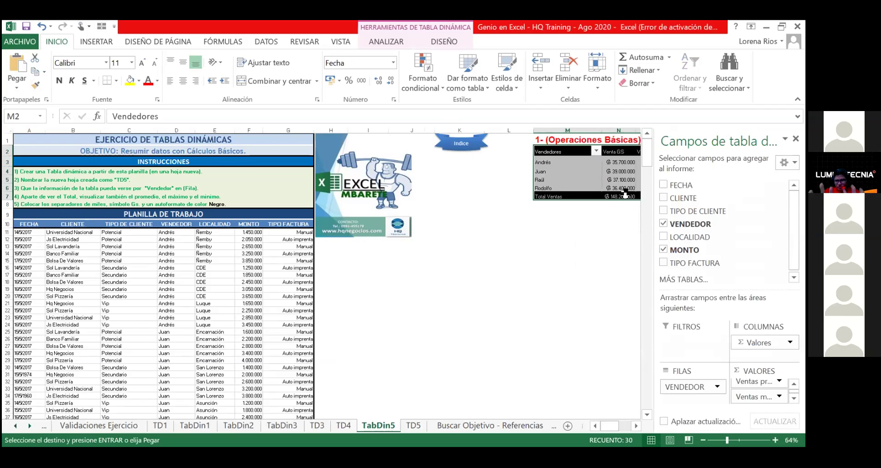
pyautogui.hscroll(3, 625, 194)
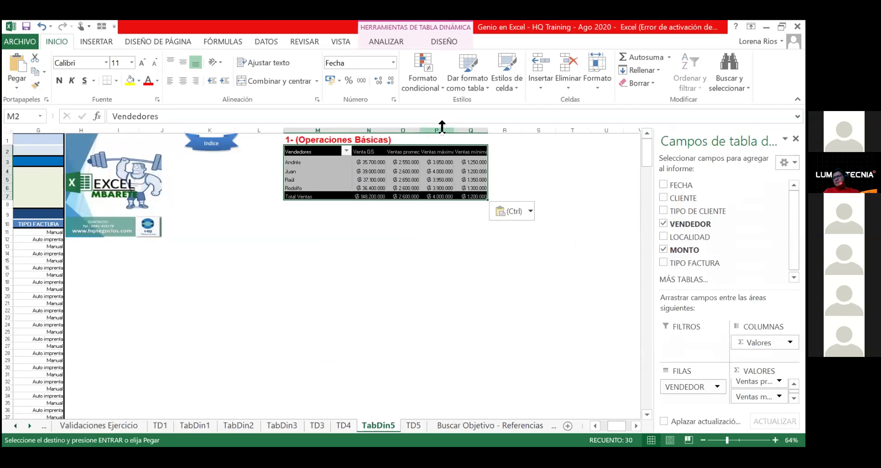
pyautogui.click(352, 213)
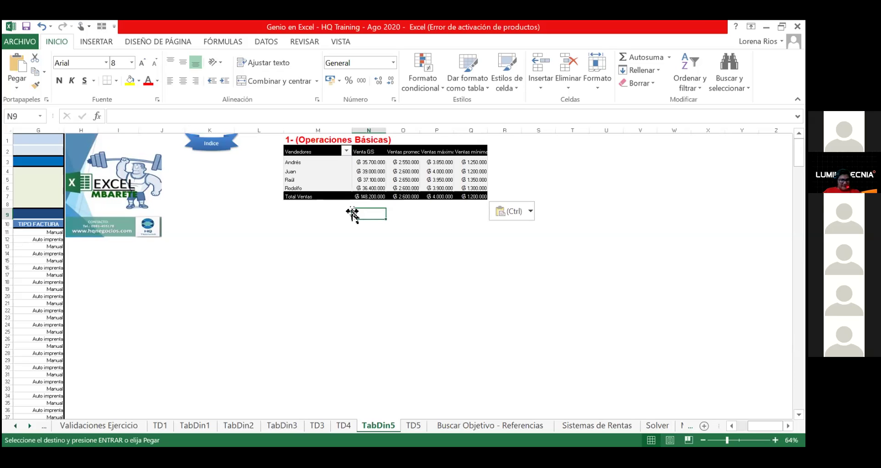
pyautogui.hotkey('ctrl', 'z')
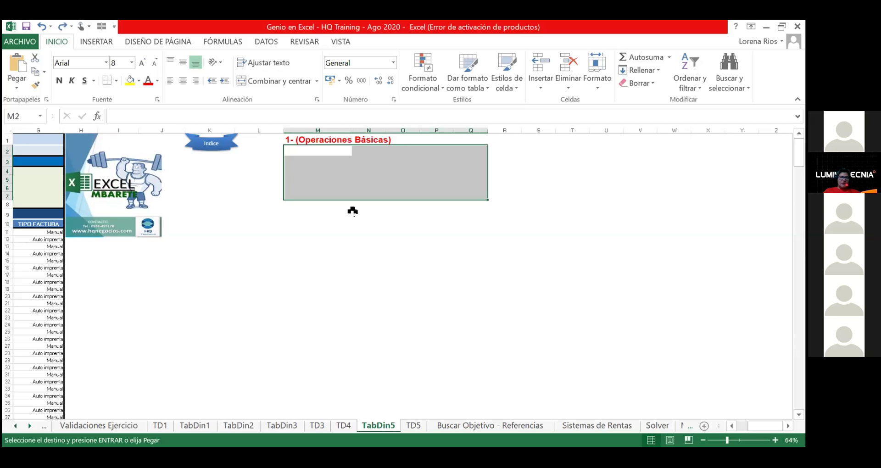
# Step: Paste the copied pivot table at M2 on TabDin5 and show its Paste Options menu
pyautogui.click(328, 152)
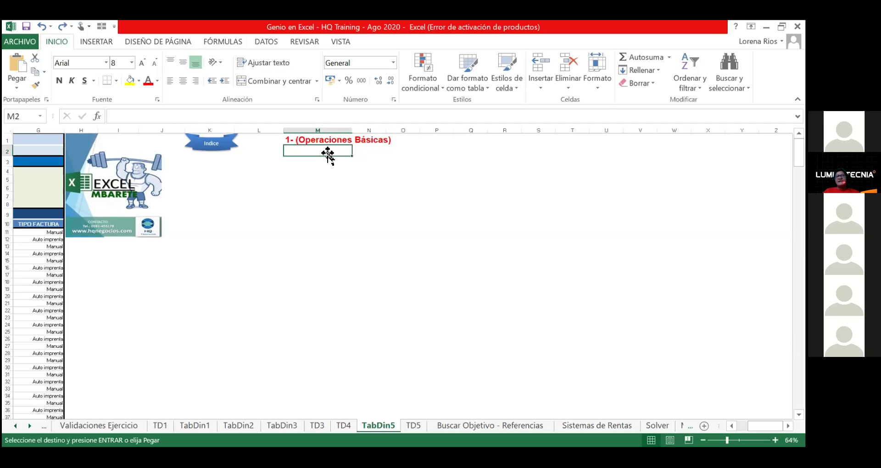
pyautogui.press('Return')
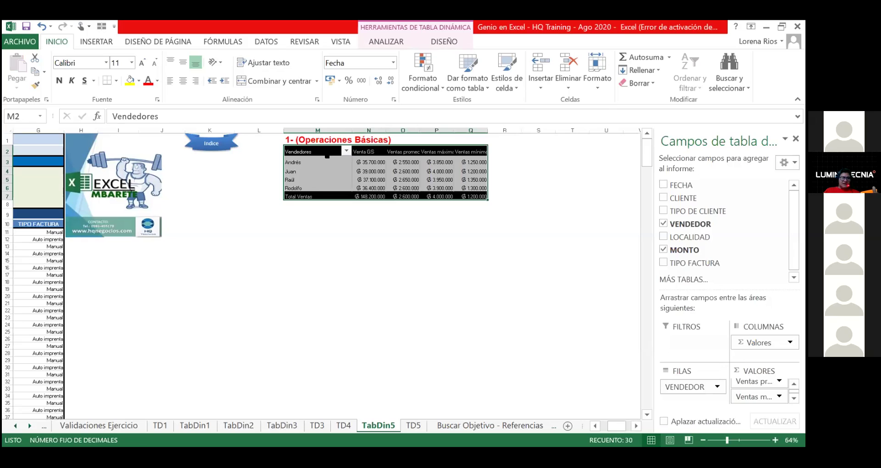
pyautogui.hotkey('ctrl', 'x')
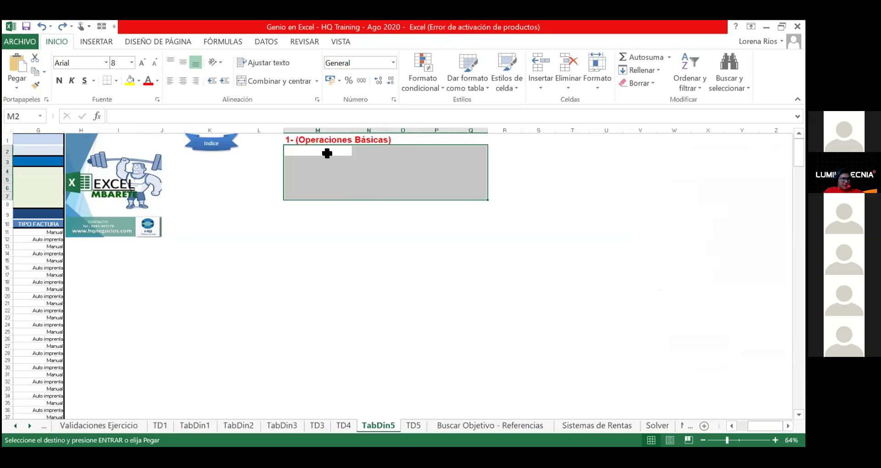
pyautogui.click(16, 88)
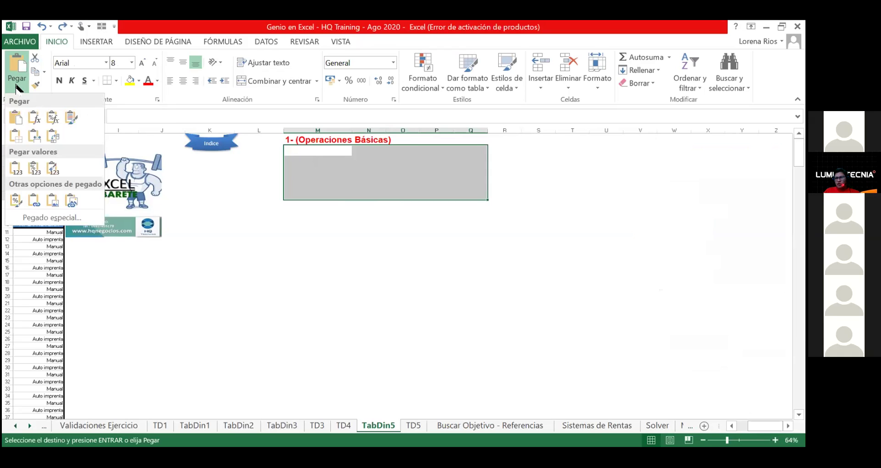
pyautogui.click(308, 151)
pyautogui.hotkey('ctrl', 'v')
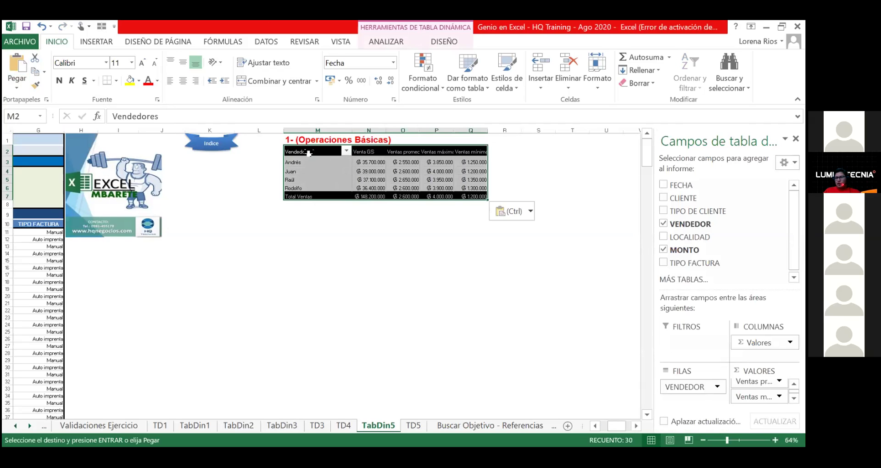
pyautogui.click(524, 214)
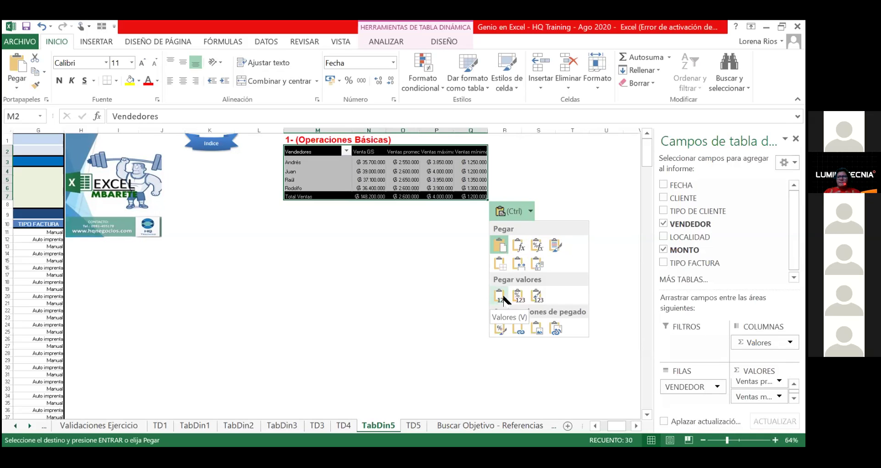
# Step: Paste the pivot at M2 as plain values, then clear it
pyautogui.click(447, 230)
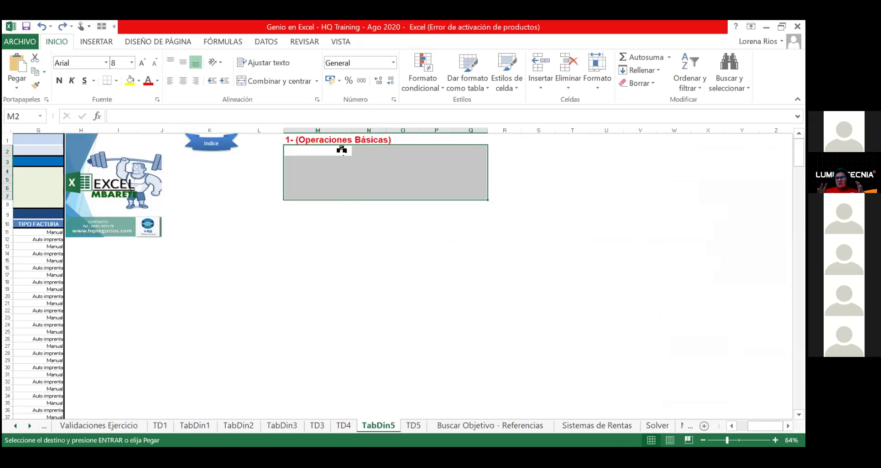
pyautogui.click(342, 149)
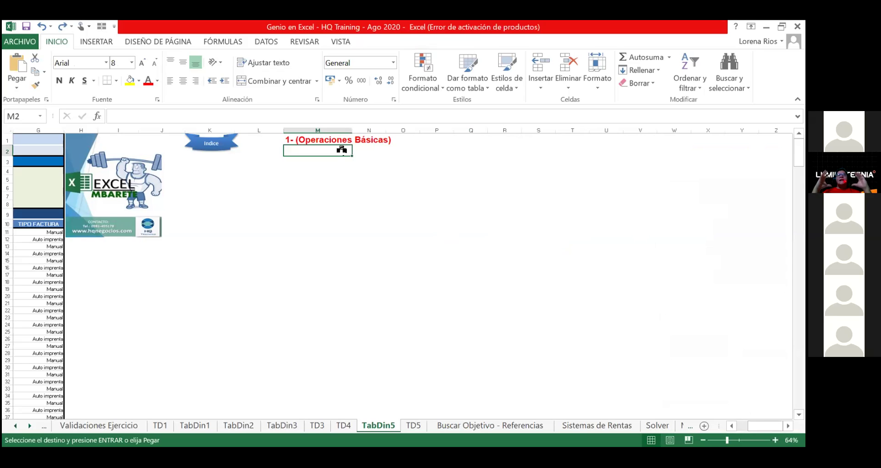
pyautogui.hotkey('ctrl', 'v')
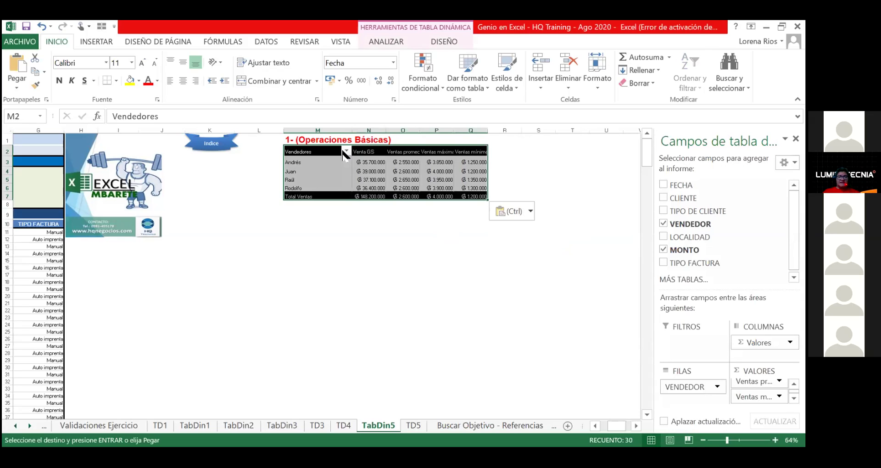
pyautogui.press('ctrl')
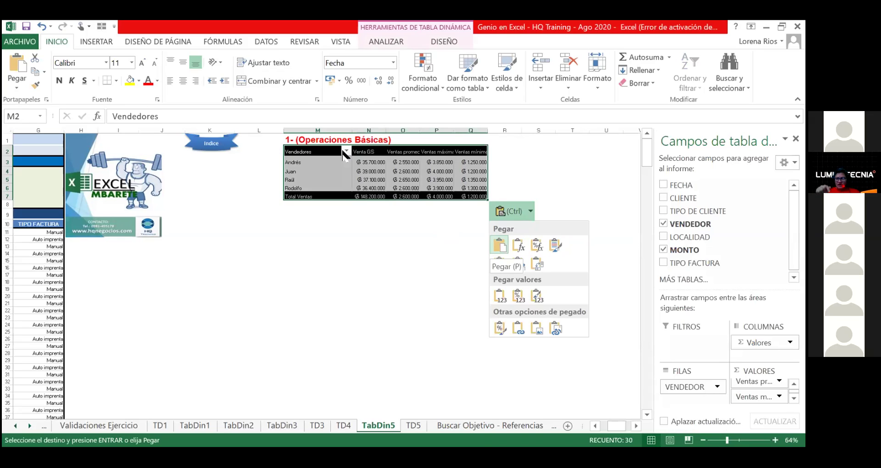
pyautogui.press('v')
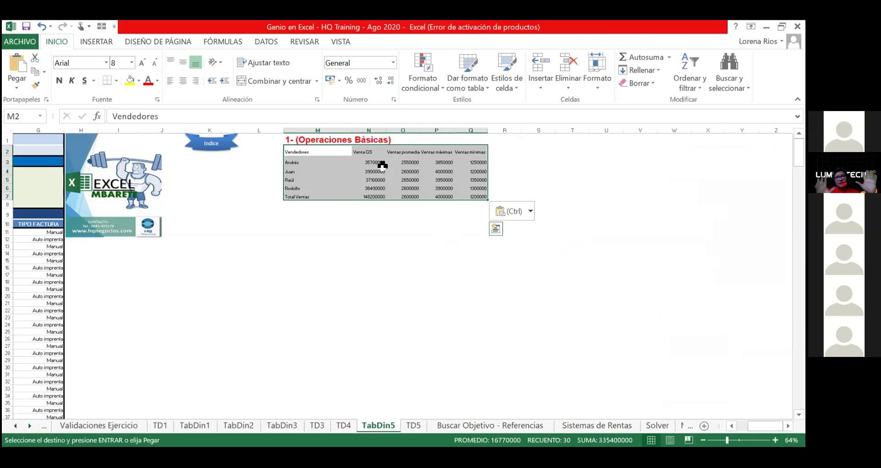
pyautogui.press('Delete')
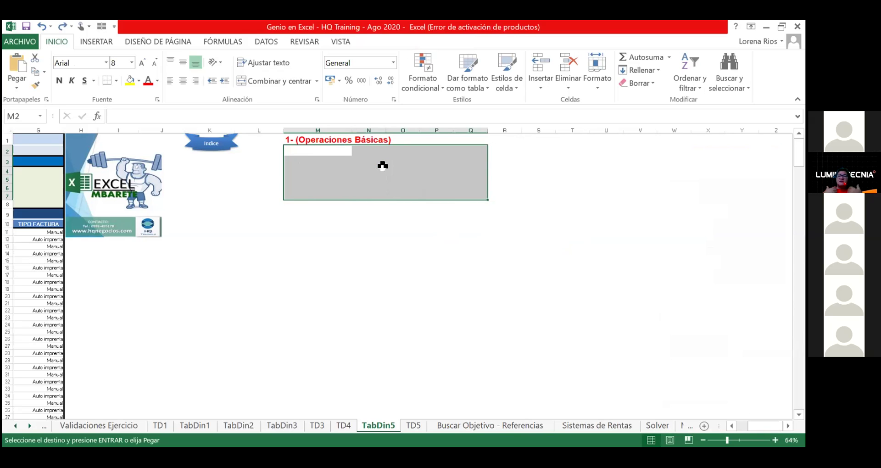
# Step: Try value-with-format paste variants, clear M2:Q7, copy the range, and return to TD5
pyautogui.hotkey('ctrl', 'v')
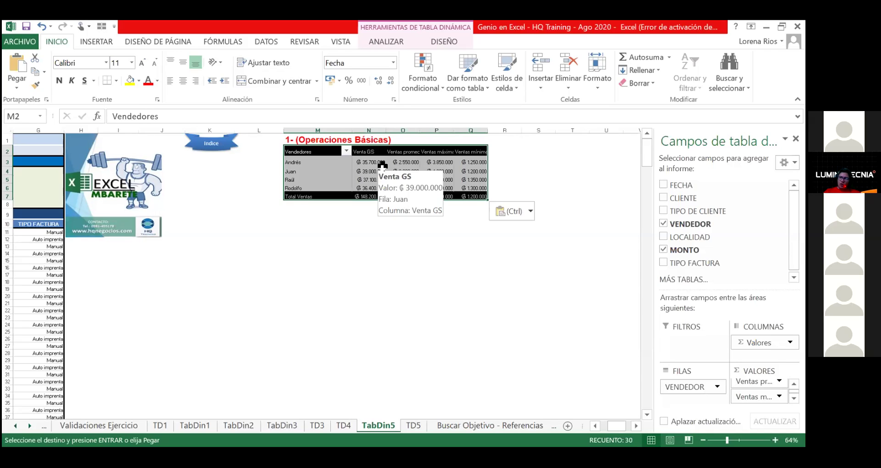
pyautogui.press('ctrl')
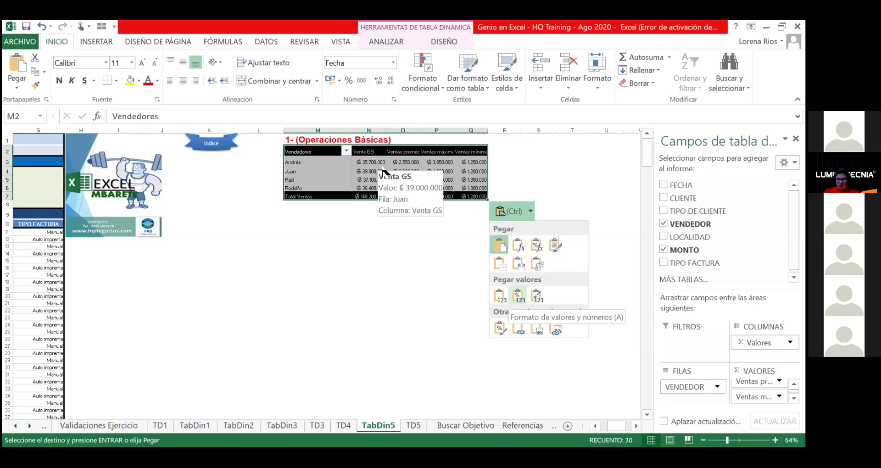
pyautogui.press('Return')
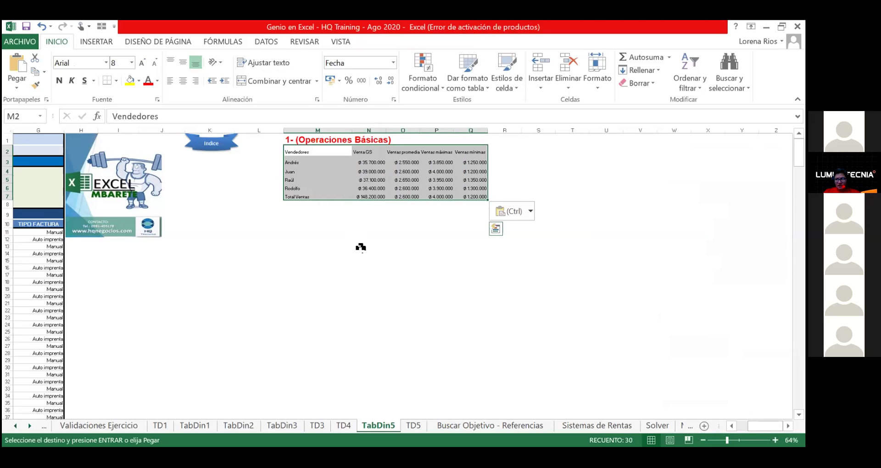
pyautogui.hotkey('ctrl', 'z')
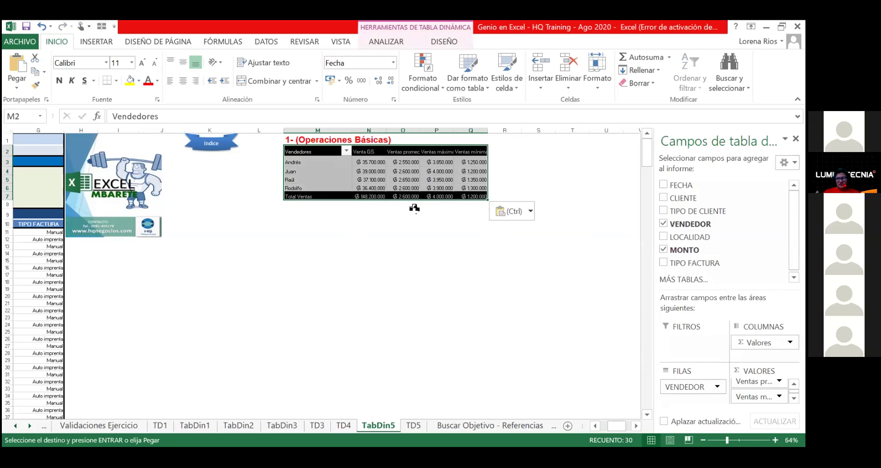
pyautogui.press('ctrl')
pyautogui.press('Return')
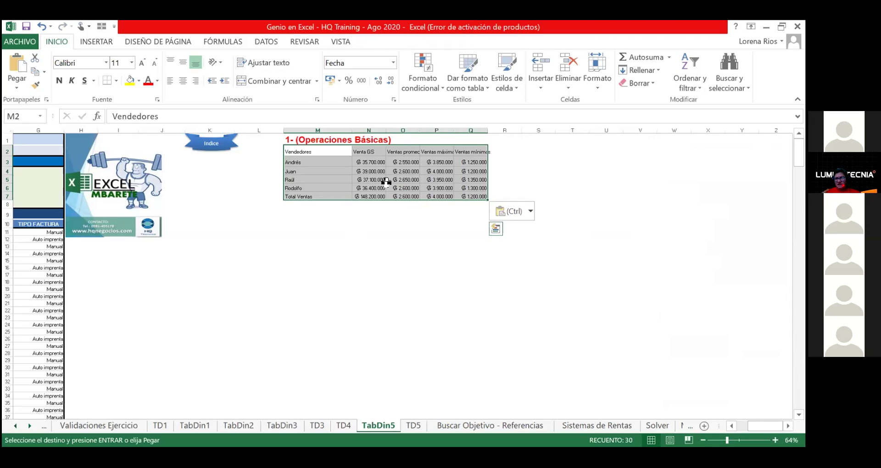
pyautogui.press('Delete')
pyautogui.hotkey('ctrl', 'c')
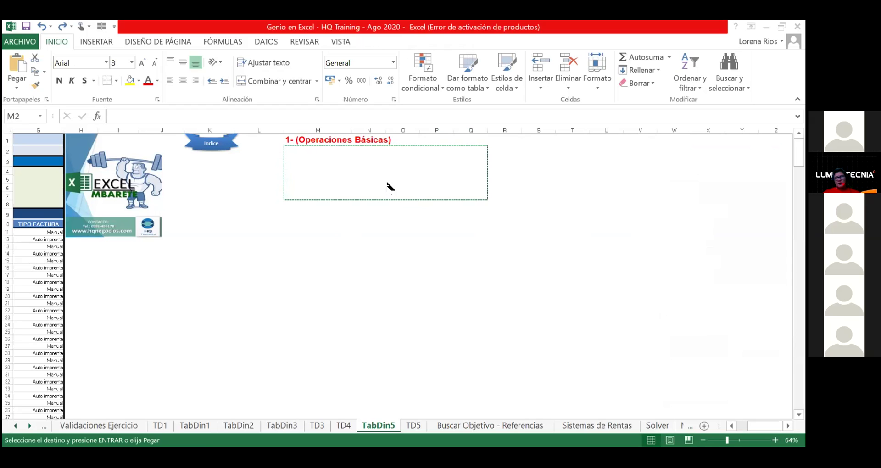
pyautogui.press('Up')
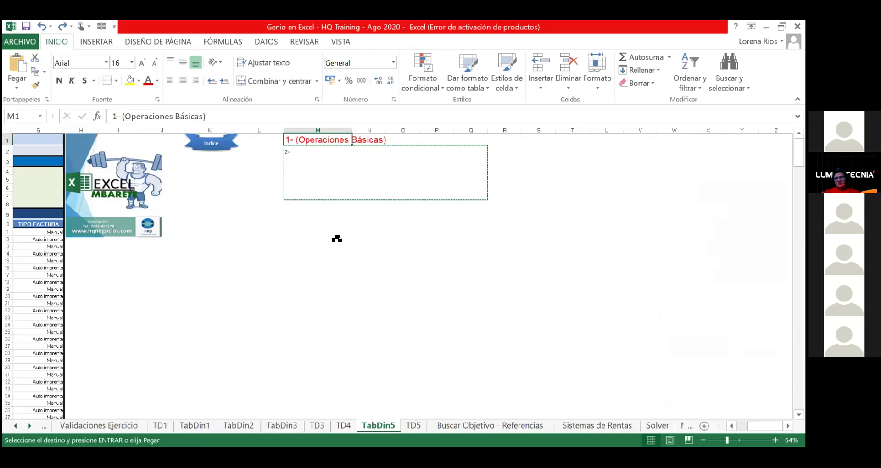
pyautogui.click(417, 427)
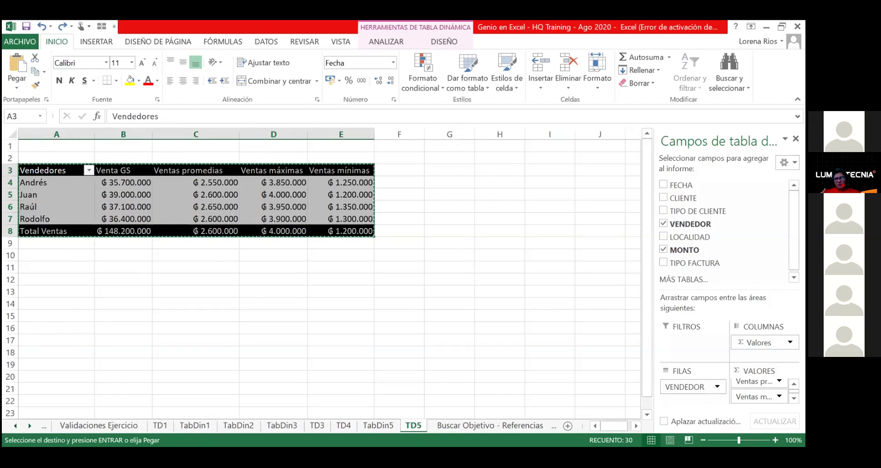
# Step: Paste the copied seller sales table at cell M2 on TabDin5
pyautogui.hotkey('ctrl', 'pageup')
pyautogui.click(306, 155)
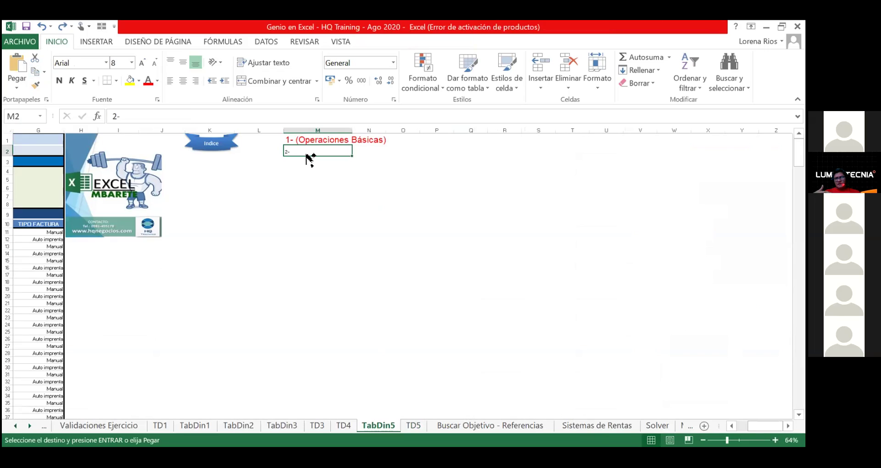
pyautogui.hotkey('ctrl', 'v')
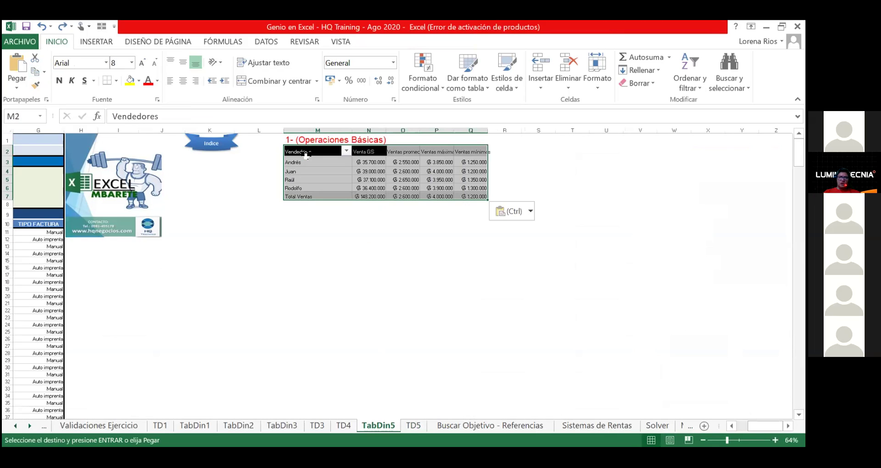
pyautogui.press('ctrl')
pyautogui.write('2-')
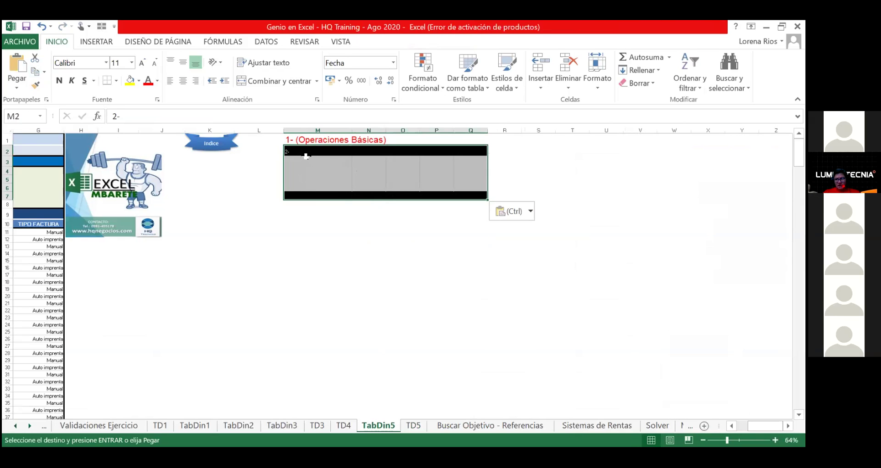
pyautogui.click(306, 155)
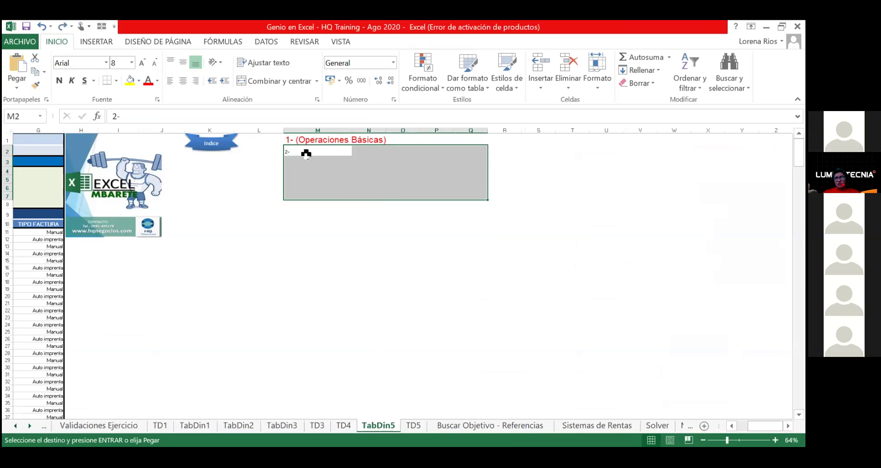
pyautogui.press('Escape')
pyautogui.hotkey('ctrl', 'v')
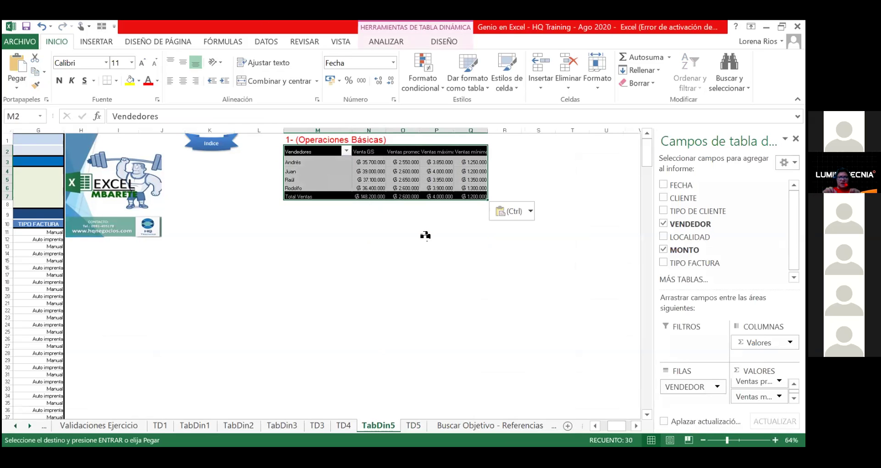
# Step: Try a values-and-formatting paste, then undo it to restore the working pivot table
pyautogui.press('ctrl')
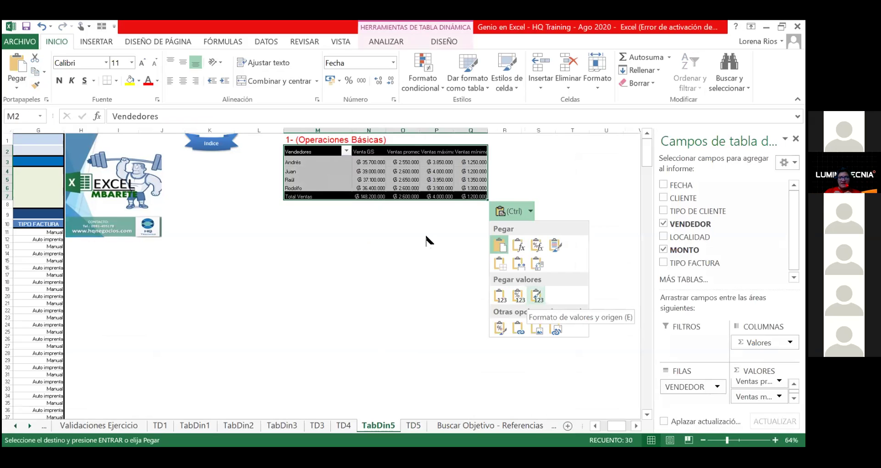
pyautogui.click(538, 296)
pyautogui.click(341, 195)
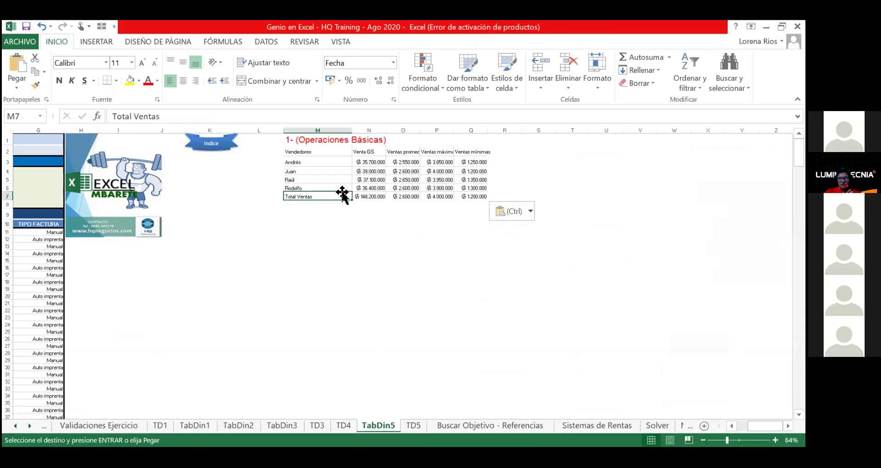
pyautogui.click(330, 151)
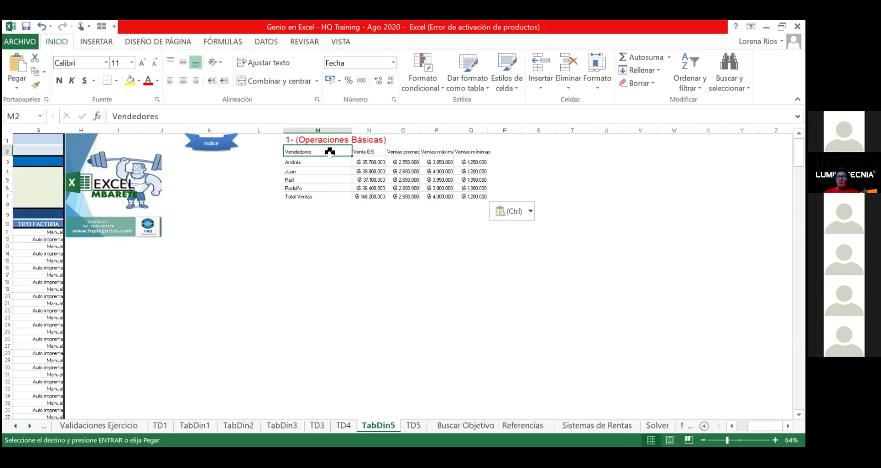
pyautogui.hotkey('ctrl', 'z')
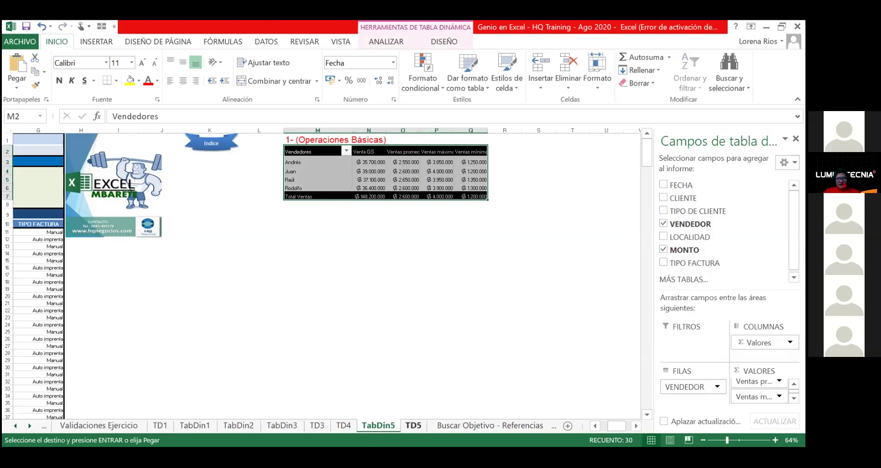
# Step: Copy the whole TD5 pivot block A1:E8, then return to TabDin5 at cell M9
pyautogui.click(413, 425)
pyautogui.click(240, 118)
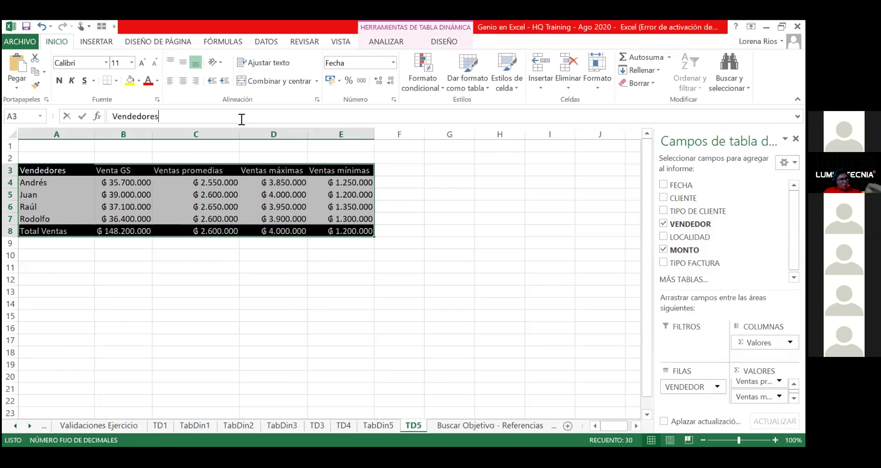
pyautogui.click(271, 253)
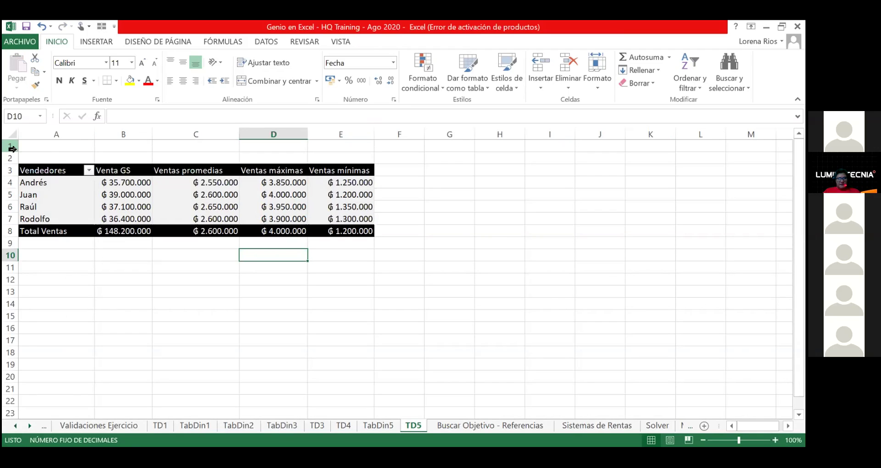
pyautogui.click(11, 147)
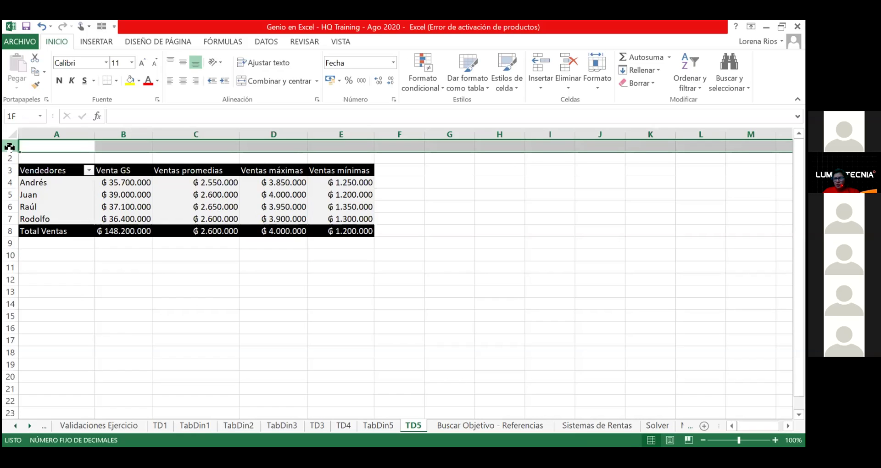
pyautogui.moveTo(10, 146); pyautogui.dragTo(10, 230)
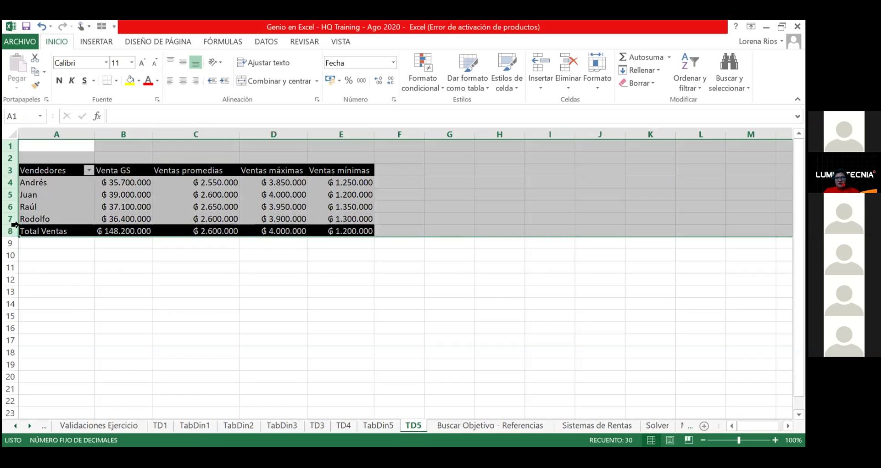
pyautogui.click(121, 178)
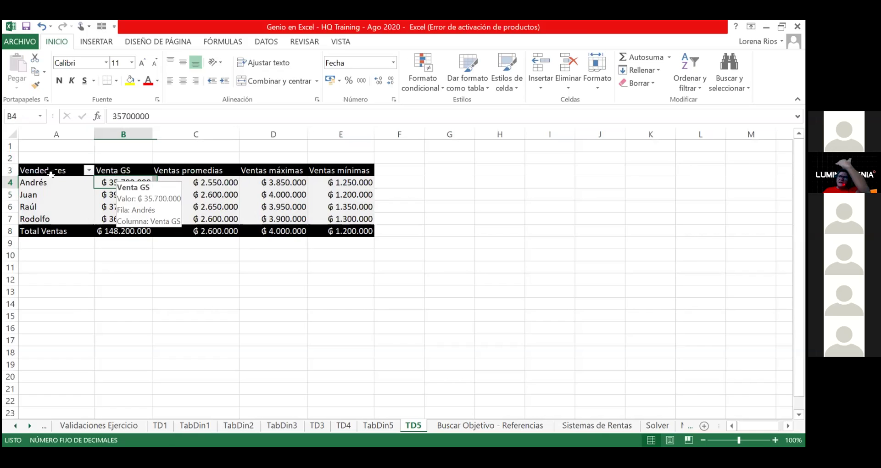
pyautogui.click(50, 170)
pyautogui.moveTo(44, 147); pyautogui.dragTo(354, 224)
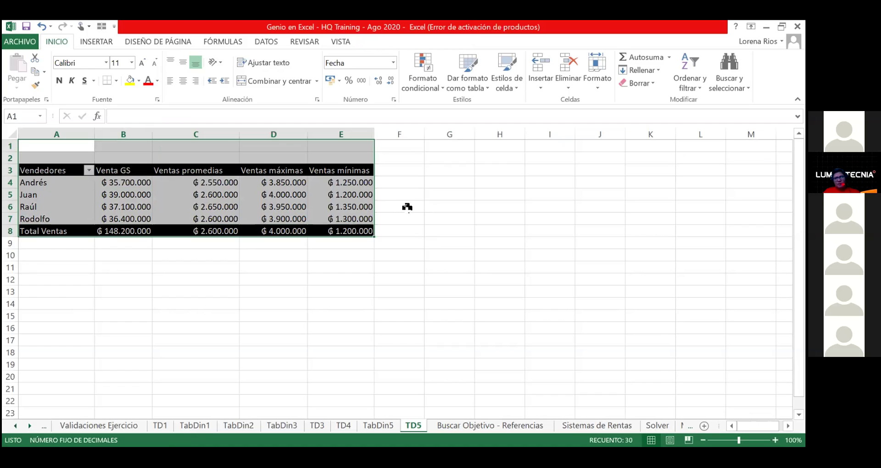
pyautogui.hotkey('ctrl', 'c')
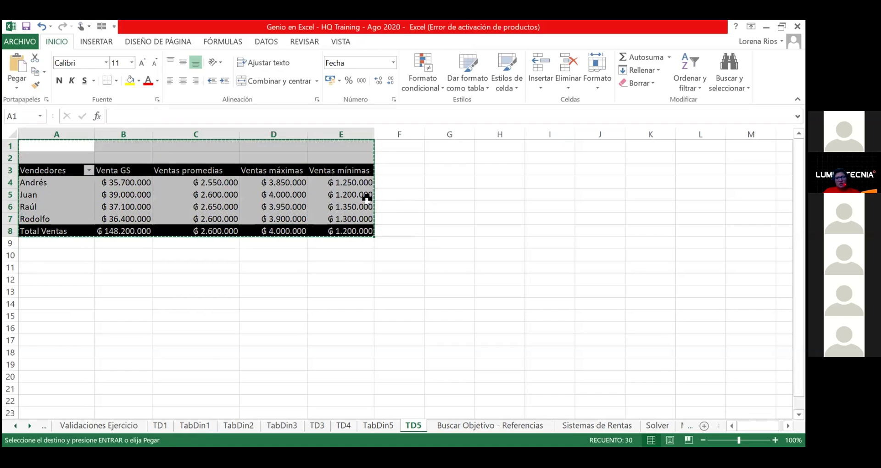
pyautogui.click(376, 426)
pyautogui.click(330, 216)
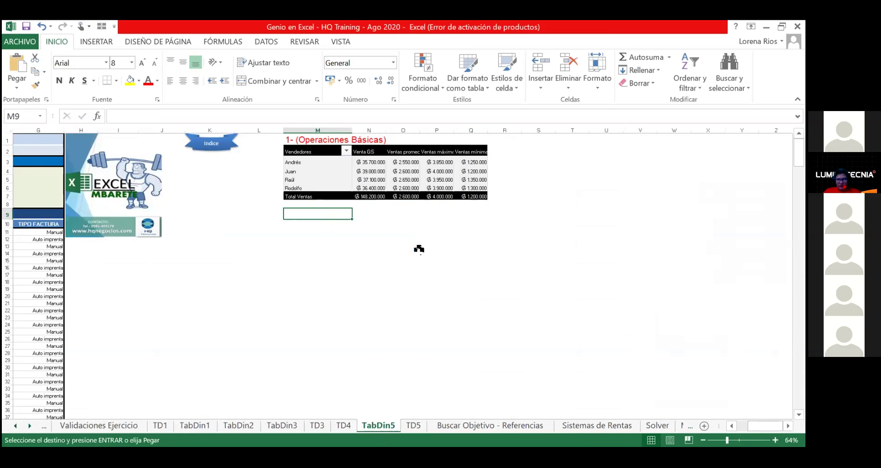
pyautogui.hotkey('ctrl', 'v')
pyautogui.moveTo(418, 249)
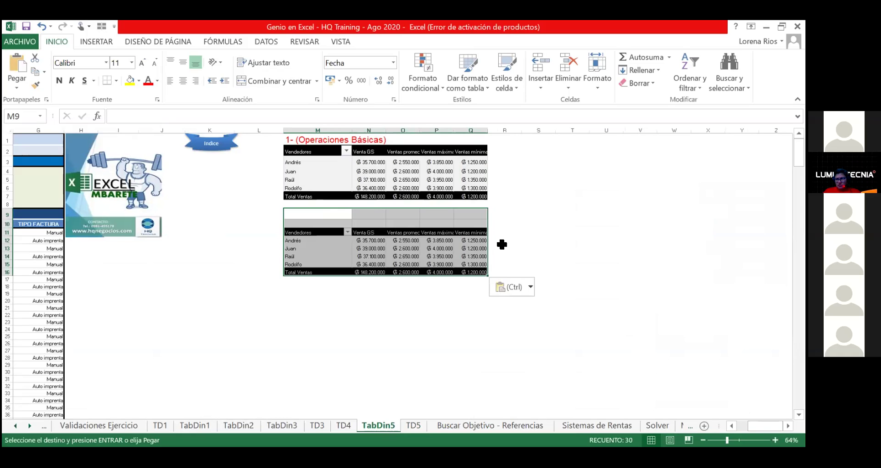
pyautogui.press('ctrl')
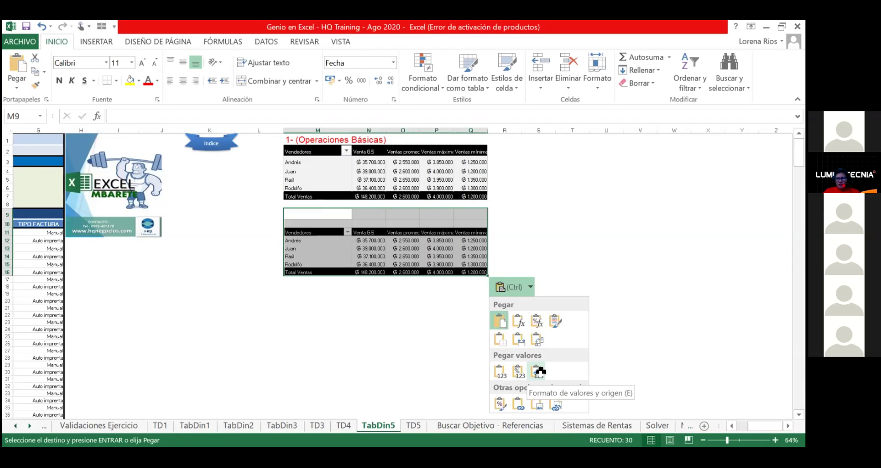
pyautogui.click(541, 373)
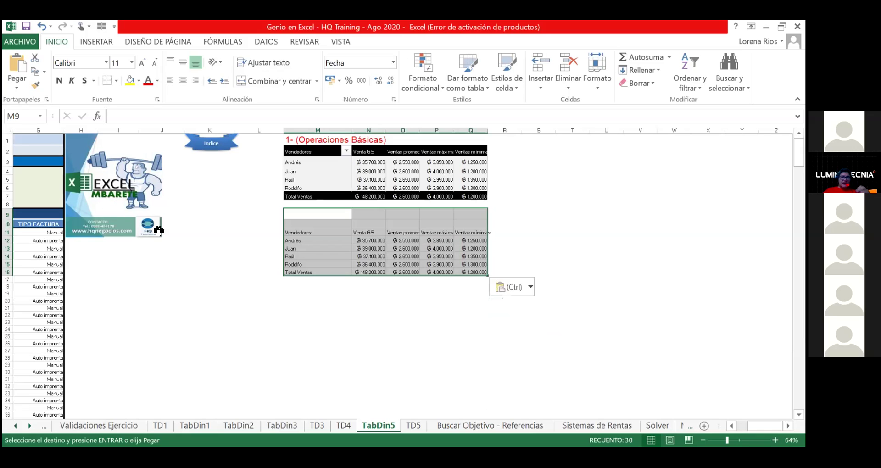
pyautogui.hotkey('ctrl', 'z')
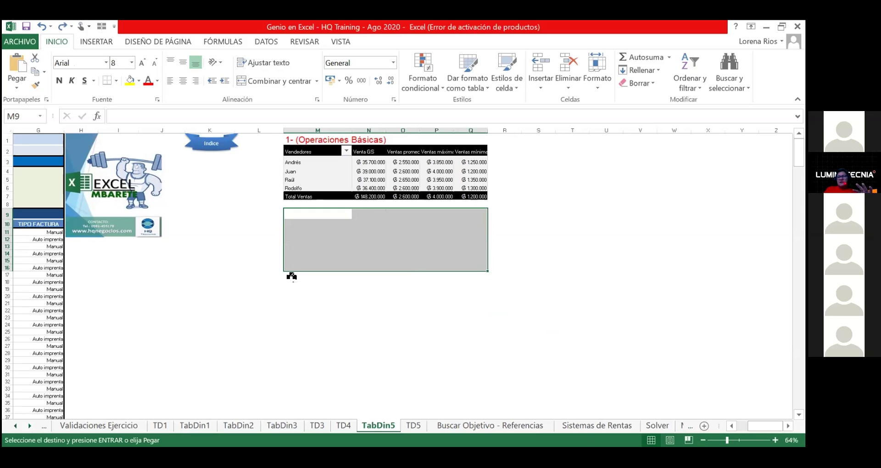
pyautogui.hotkey('ctrl', 'z')
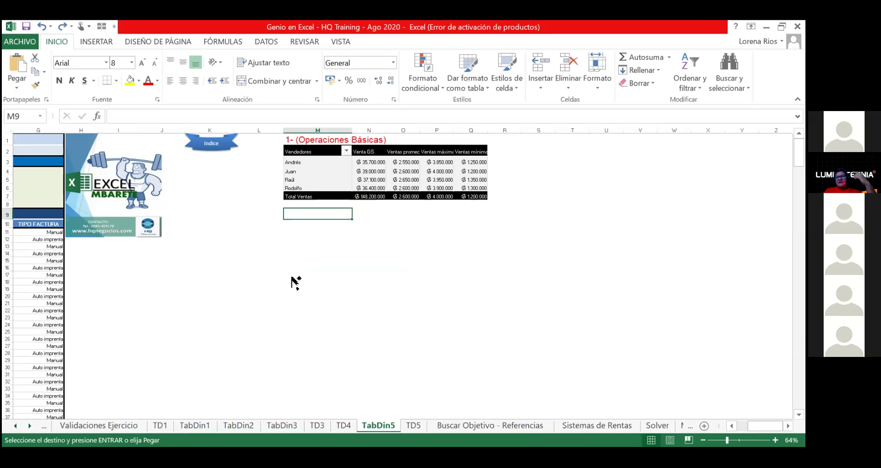
pyautogui.hotkey('ctrl', 'v')
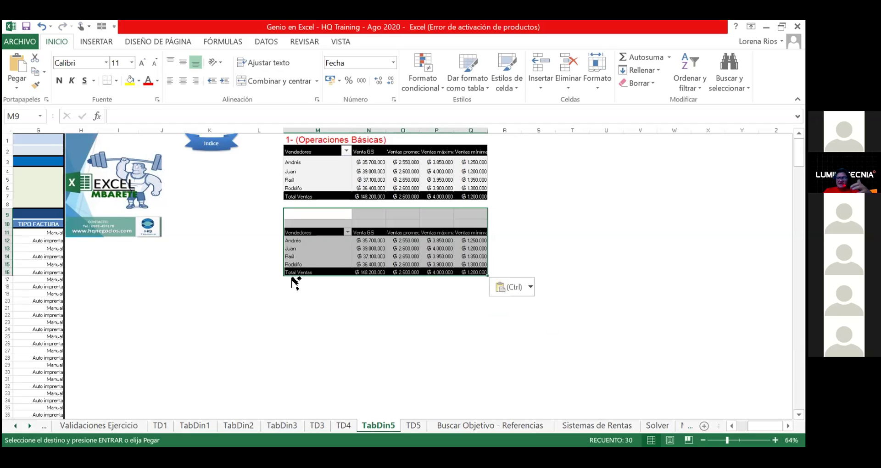
pyautogui.press('ctrl')
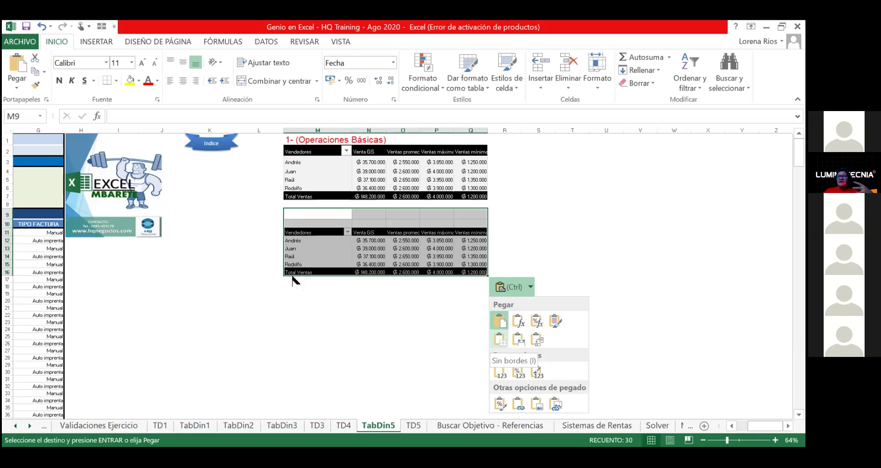
pyautogui.press('Down')
pyautogui.press('Right')
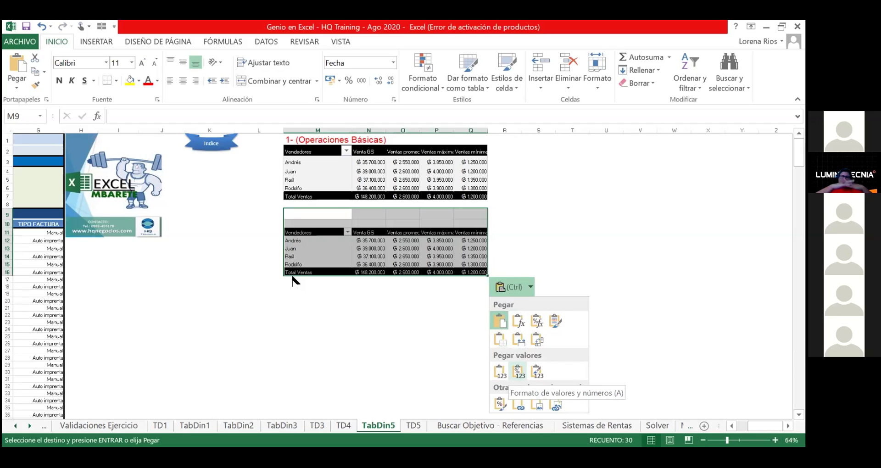
pyautogui.press('Return')
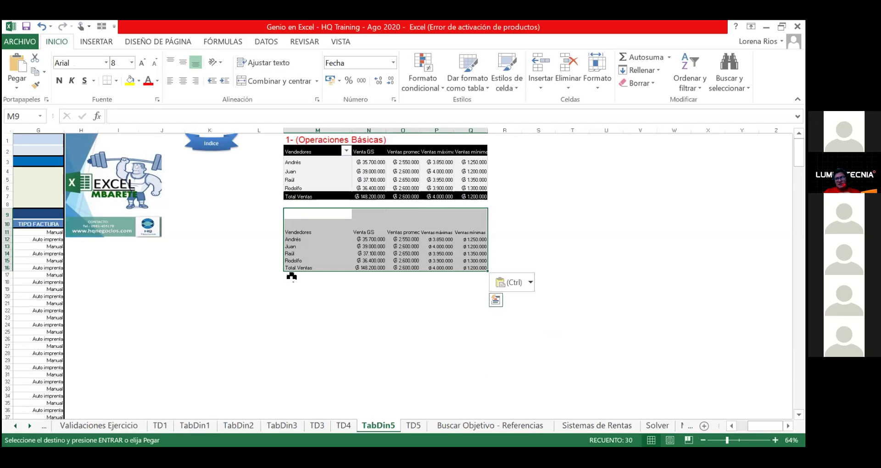
pyautogui.hotkey('ctrl', 'z')
pyautogui.press('Up')
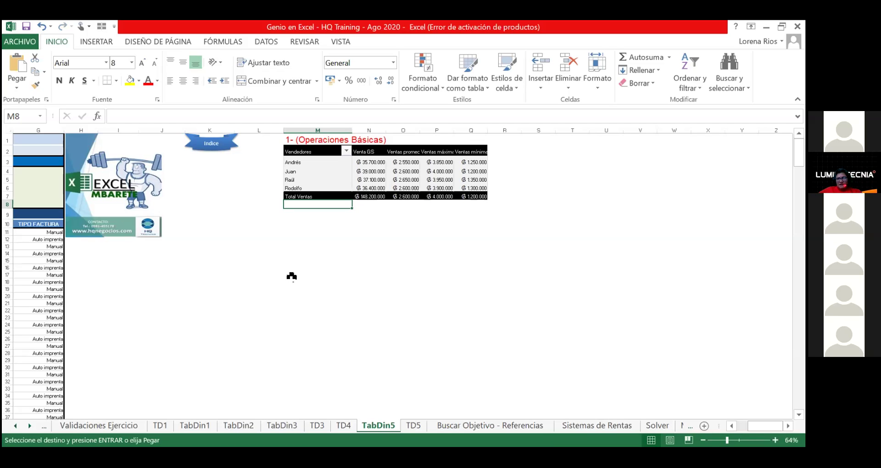
# Step: Copy the titled pivot range M1:Q7 and paste it at M9 below the original
pyautogui.press('Up')
pyautogui.press('Up')
pyautogui.press('Up')
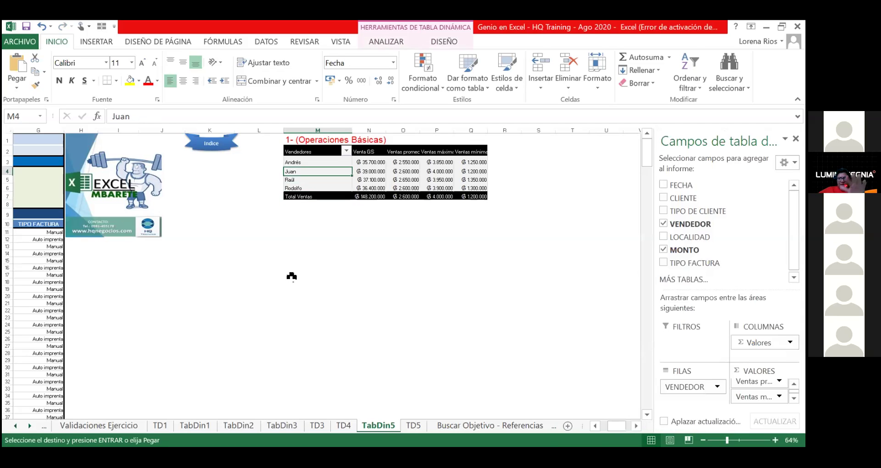
pyautogui.press('Up')
pyautogui.press('Up')
pyautogui.press('Up')
pyautogui.hotkey('shift', 'Down')
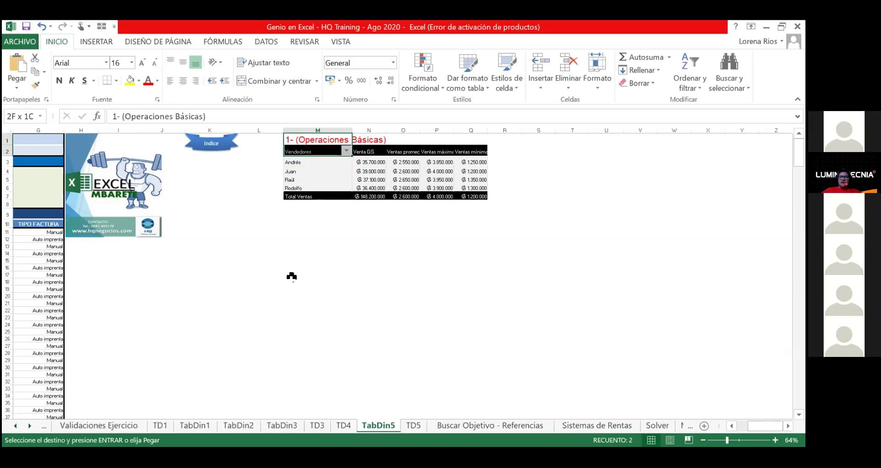
pyautogui.hotkey('shift', 'Down')
pyautogui.hotkey('shift', 'Down')
pyautogui.hotkey('shift', 'Down')
pyautogui.hotkey('shift', 'Down')
pyautogui.hotkey('shift', 'Down')
pyautogui.hotkey('shift', 'Right')
pyautogui.hotkey('shift', 'Right')
pyautogui.hotkey('shift', 'Right')
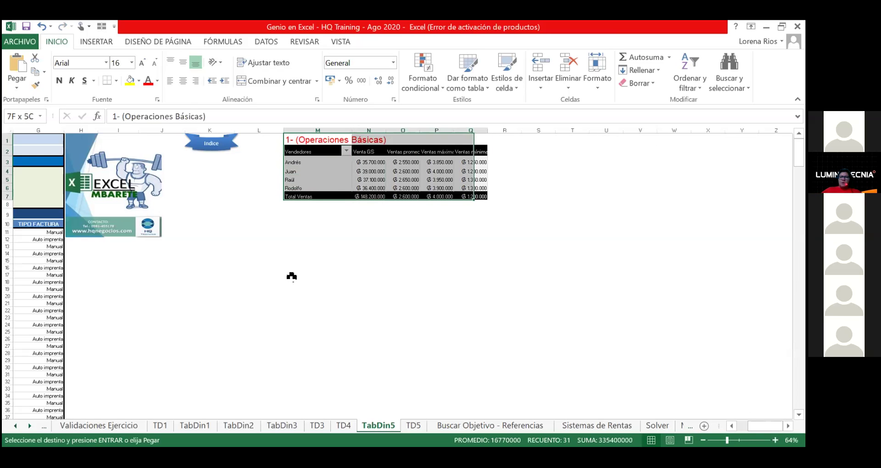
pyautogui.hotkey('shift', 'Right')
pyautogui.hotkey('ctrl', 'c')
pyautogui.press('Down')
pyautogui.press('Down')
pyautogui.press('Down')
pyautogui.press('Down')
pyautogui.press('Down')
pyautogui.press('Down')
pyautogui.hotkey('ctrl', 'v')
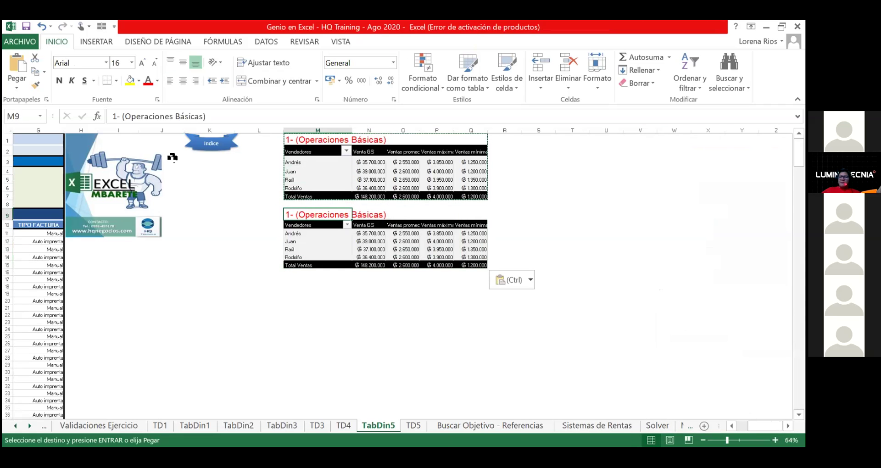
pyautogui.click(204, 116)
# Step: Retype the copied heading at M9 as '2- (Ponderaciones - % del total)'
pyautogui.press('BackSpace')
pyautogui.press('BackSpace')
pyautogui.press('BackSpace')
pyautogui.press('BackSpace')
pyautogui.press('BackSpace')
pyautogui.press('BackSpace')
pyautogui.press('BackSpace')
pyautogui.press('BackSpace')
pyautogui.press('BackSpace')
pyautogui.press('BackSpace')
pyautogui.press('BackSpace')
pyautogui.press('BackSpace')
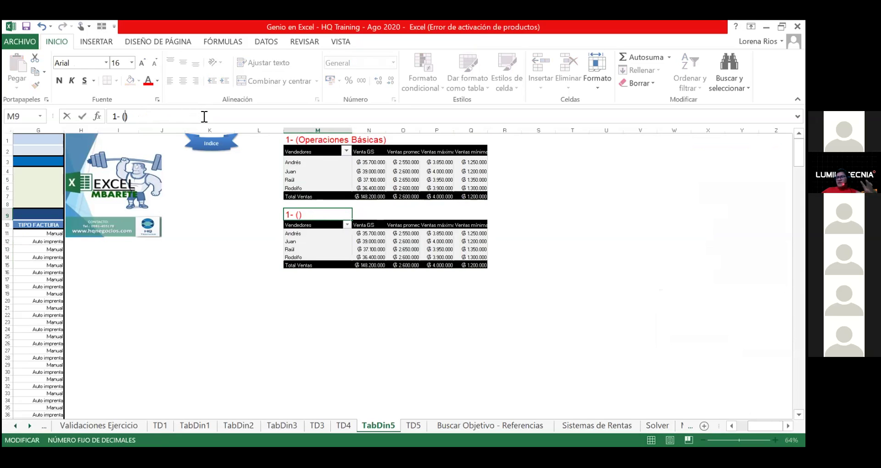
pyautogui.write('Ponderaciones')
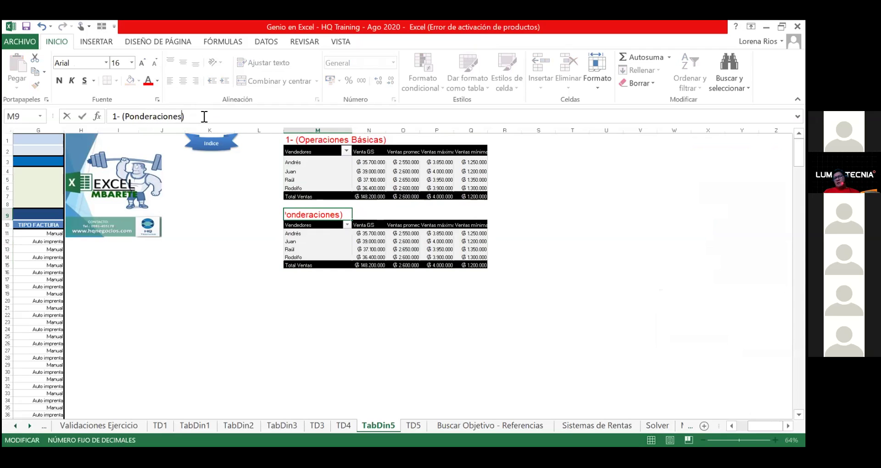
pyautogui.write(' -')
pyautogui.write(' % ed')
pyautogui.press('BackSpace')
pyautogui.press('BackSpace')
pyautogui.write('del total')
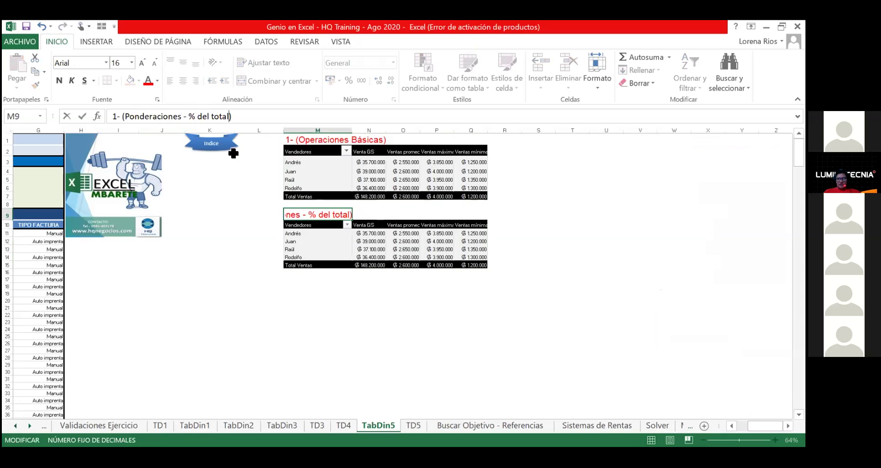
pyautogui.write('2')
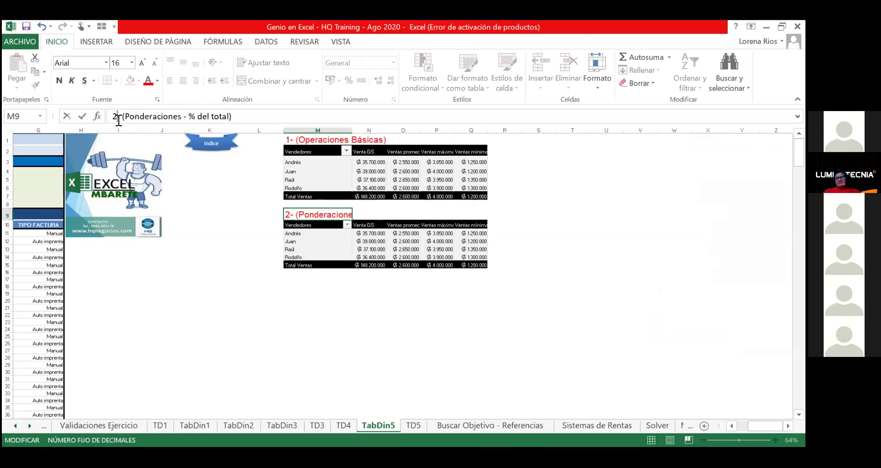
pyautogui.press('Return')
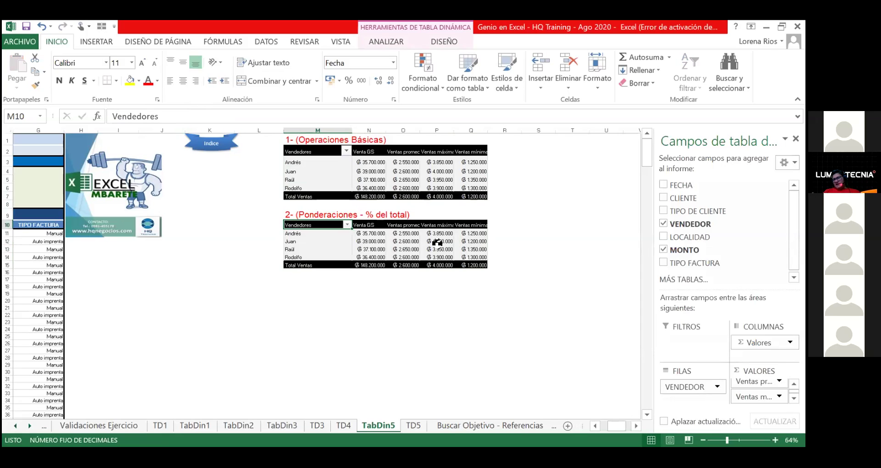
# Step: Drag Ventas máximas and Ventas mínimas out of the second pivot's Values area
pyautogui.click(342, 242)
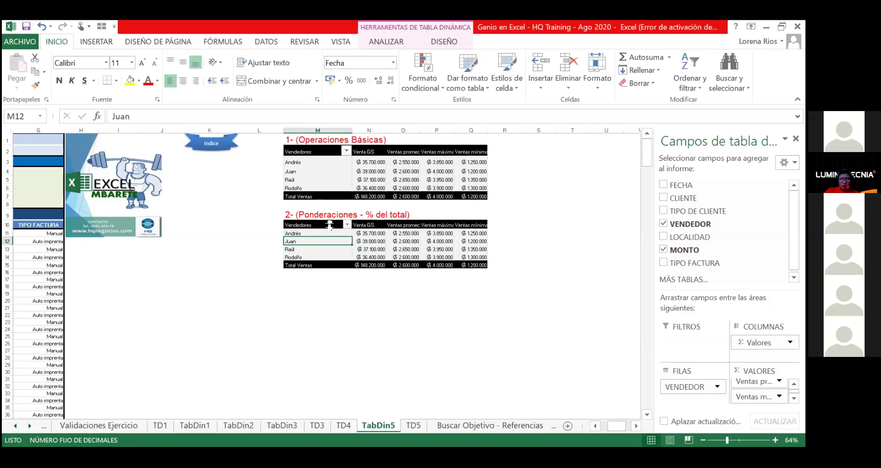
pyautogui.rightClick(330, 226)
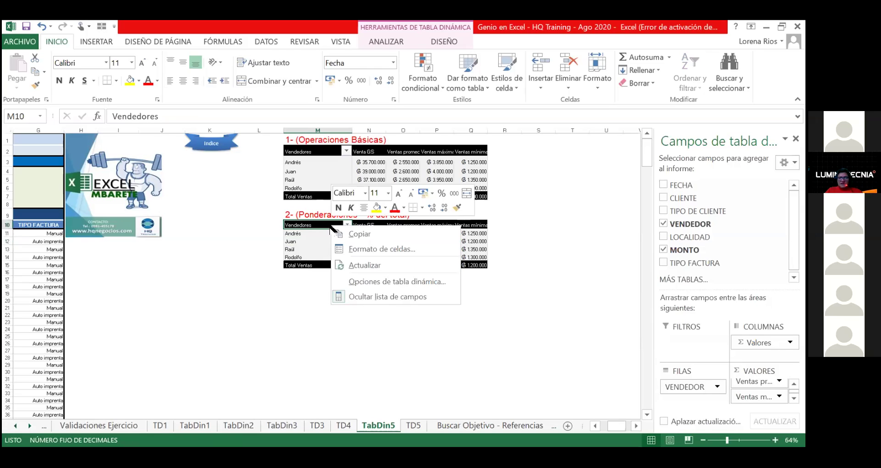
pyautogui.rightClick(366, 224)
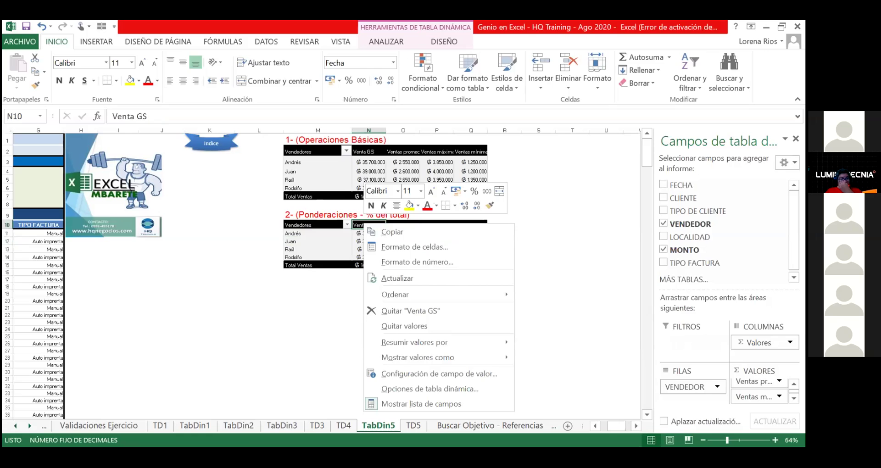
pyautogui.moveTo(757, 396); pyautogui.dragTo(702, 202)
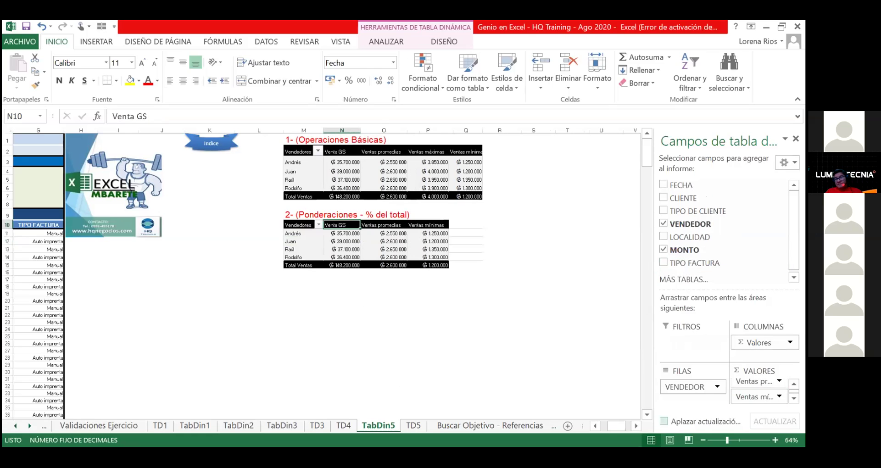
pyautogui.moveTo(757, 396); pyautogui.dragTo(701, 236)
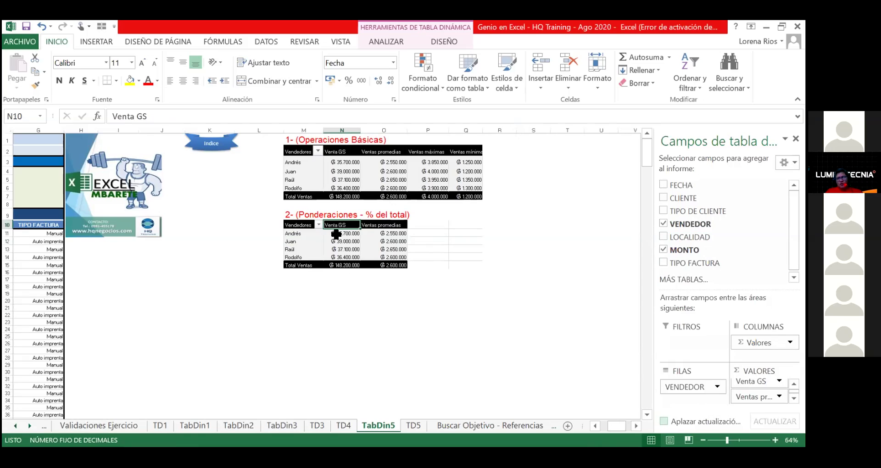
pyautogui.click(390, 233)
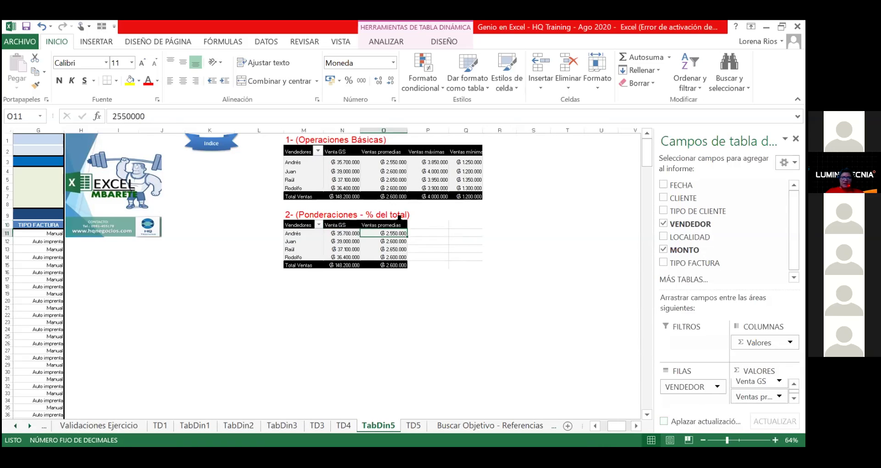
pyautogui.click(397, 225)
# Step: Change the Ventas promedias field to Suma, shown as % del total general
pyautogui.doubleClick(398, 227)
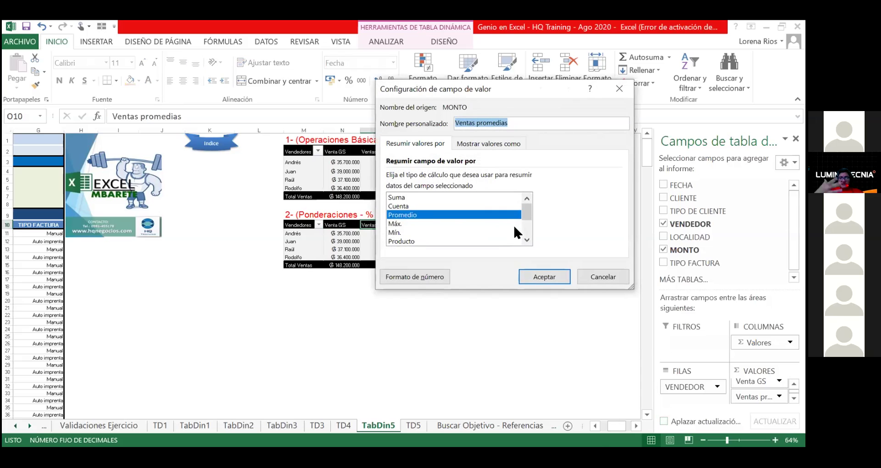
pyautogui.click(528, 225)
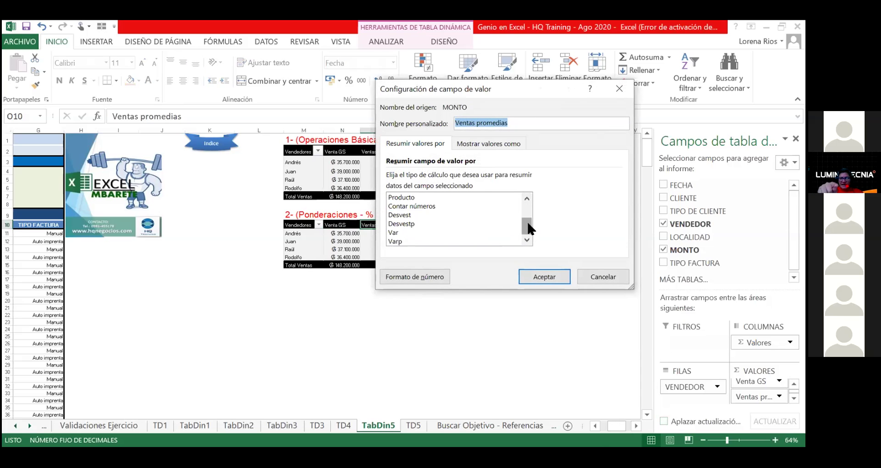
pyautogui.moveTo(528, 229); pyautogui.dragTo(526, 224)
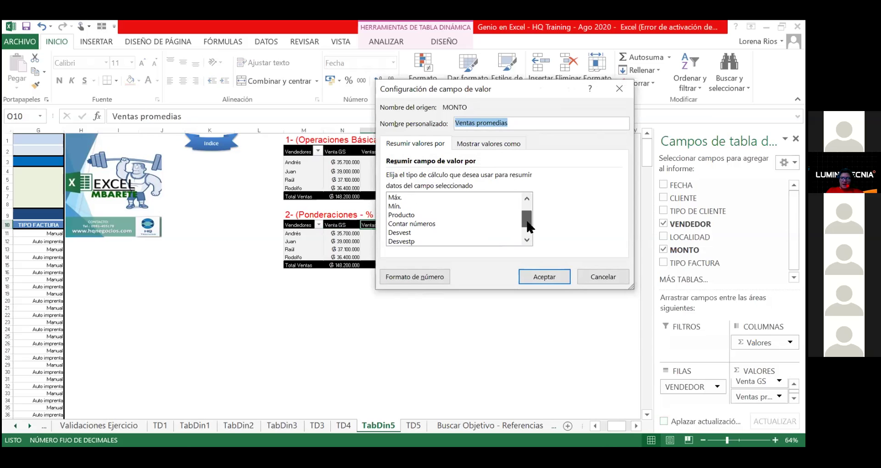
pyautogui.moveTo(527, 227); pyautogui.dragTo(528, 205)
pyautogui.click(398, 198)
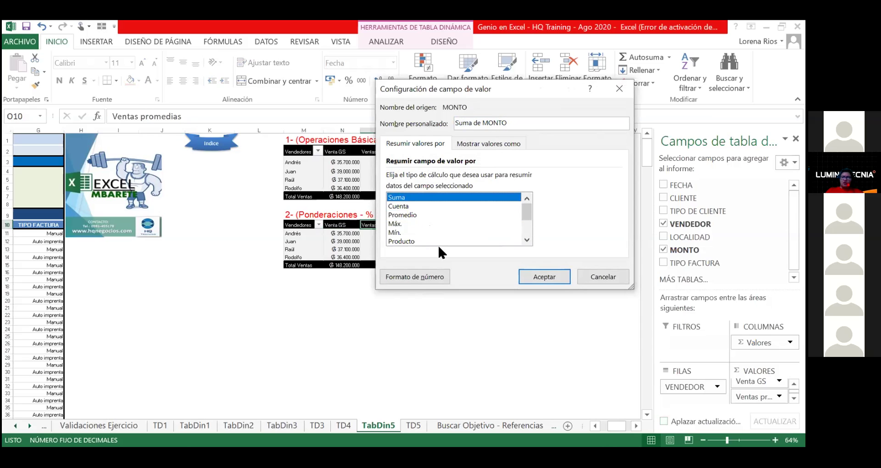
pyautogui.click(461, 144)
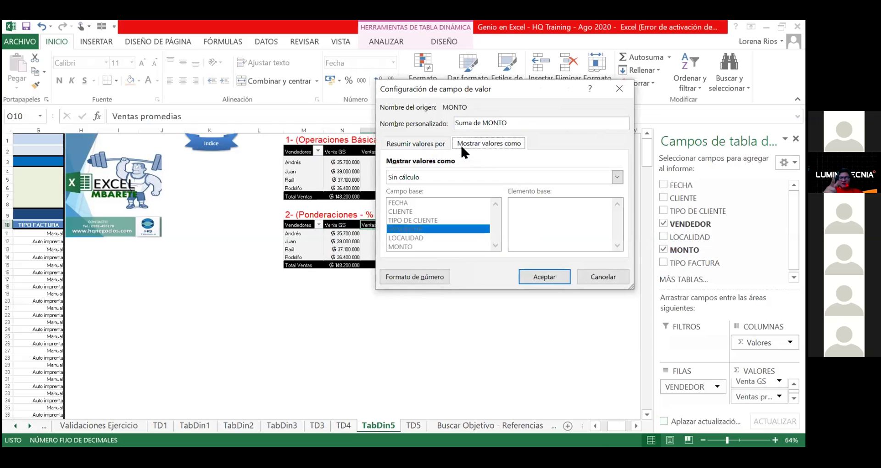
pyautogui.click(438, 142)
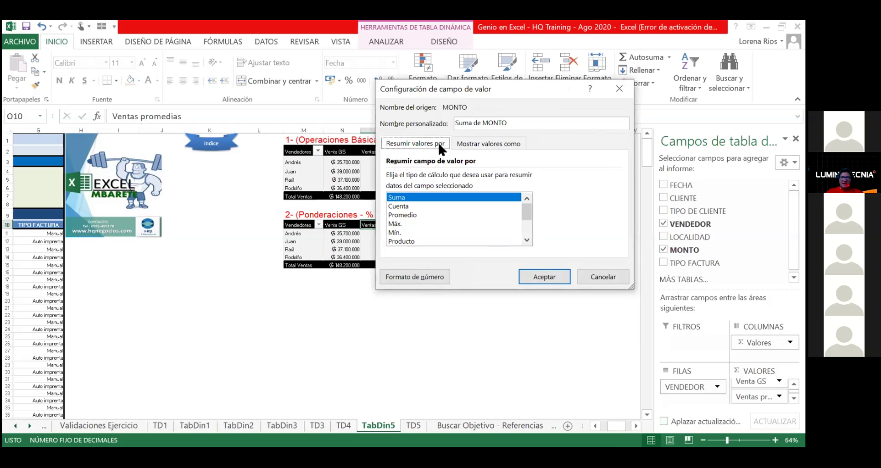
pyautogui.click(475, 138)
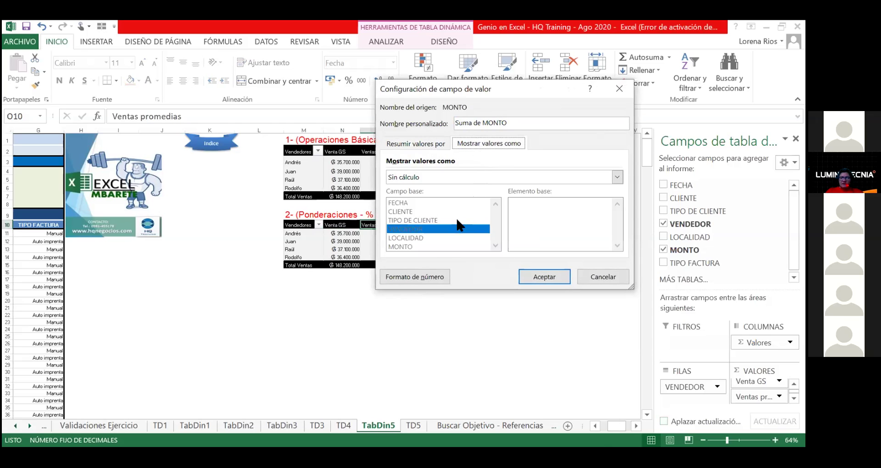
pyautogui.click(471, 177)
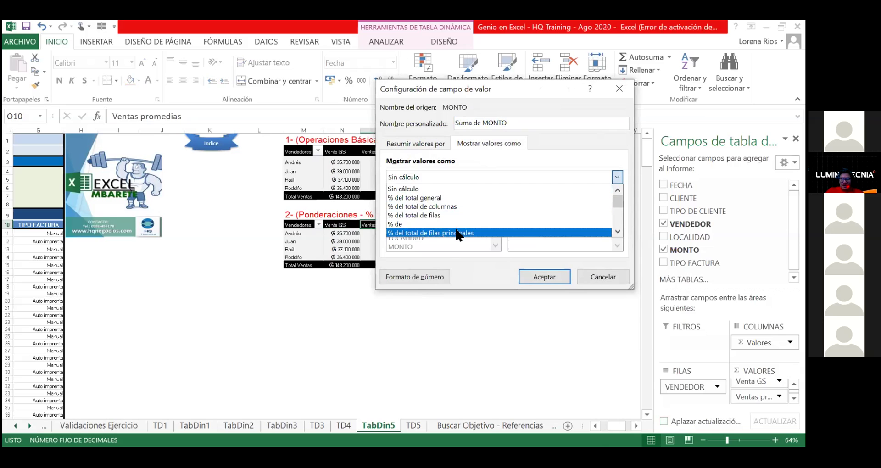
pyautogui.click(449, 197)
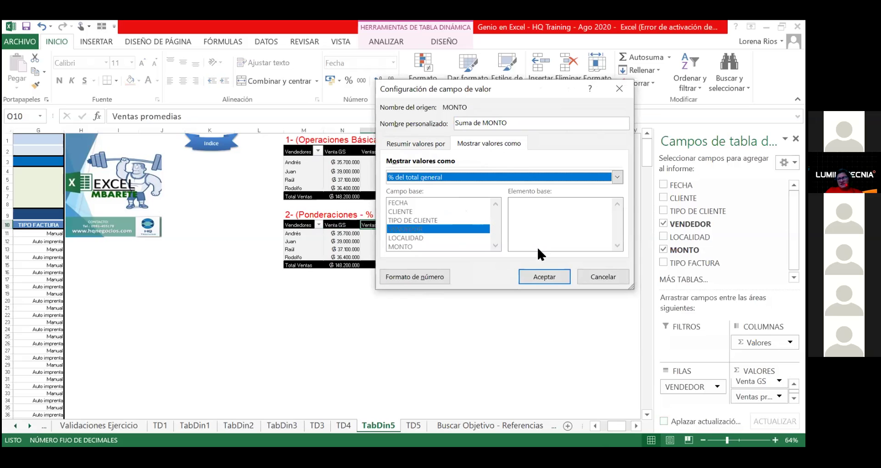
pyautogui.click(531, 272)
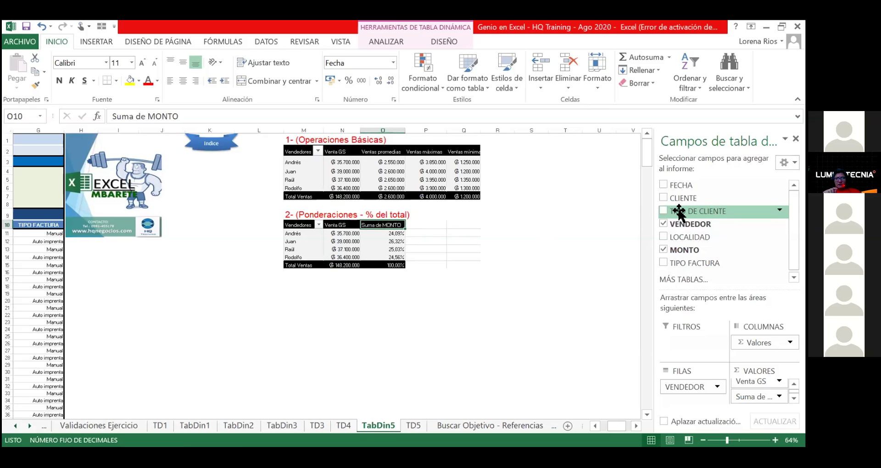
# Step: Add TIPO DE CLIENTE to the second pivot, splitting sellers into Potencial, Secundario and Vip
pyautogui.click(663, 211)
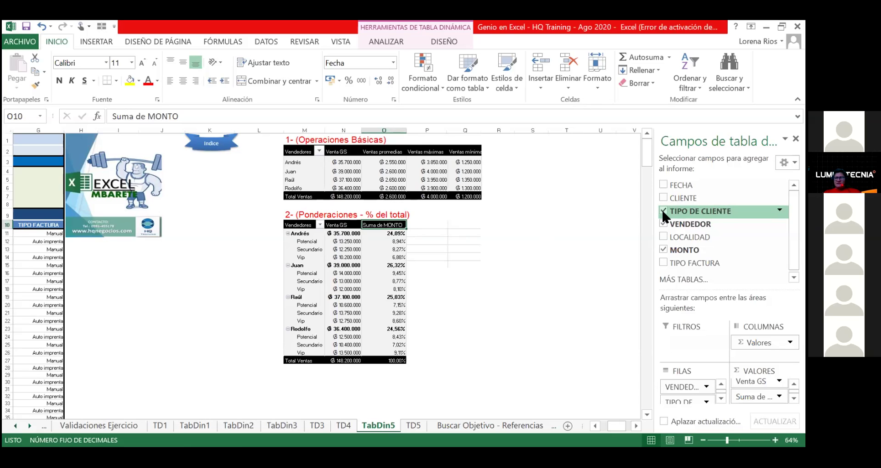
pyautogui.scroll(-1, 691, 392)
pyautogui.moveTo(679, 400); pyautogui.dragTo(765, 351)
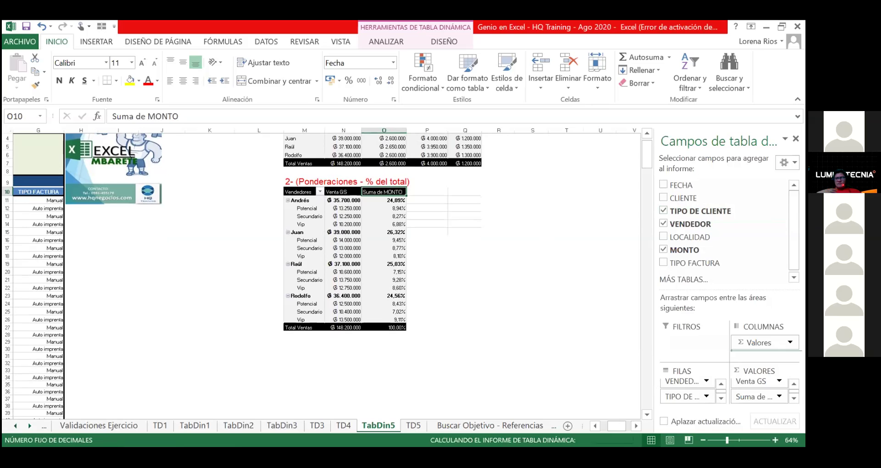
# Step: Put TIPO DE CLIENTE in columns and Valores above VENDEDOR in rows, then save
pyautogui.moveTo(752, 357)
pyautogui.mouseDown()
pyautogui.moveTo(706, 404)
pyautogui.moveTo(800, 350)
pyautogui.mouseUp()
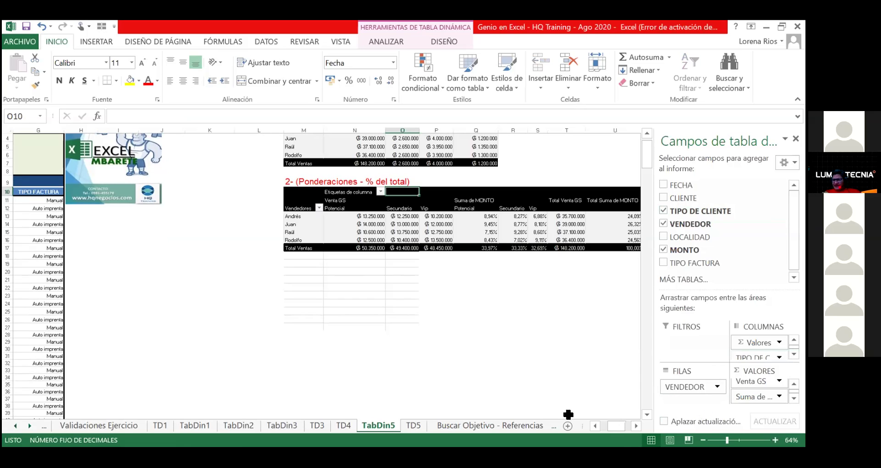
pyautogui.moveTo(621, 431); pyautogui.dragTo(624, 432)
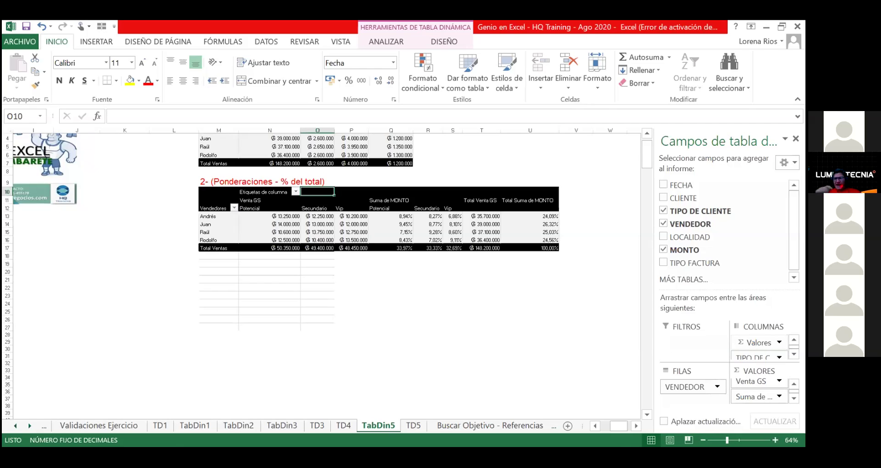
pyautogui.moveTo(756, 342); pyautogui.dragTo(706, 398)
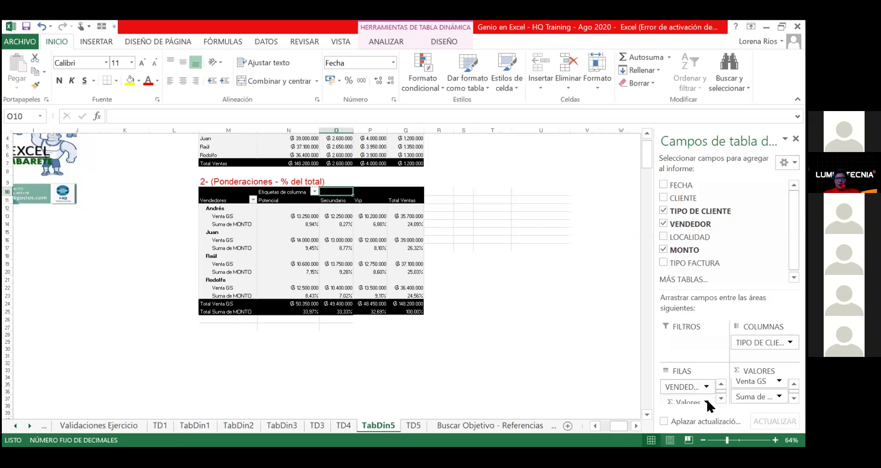
pyautogui.moveTo(707, 401); pyautogui.dragTo(693, 386)
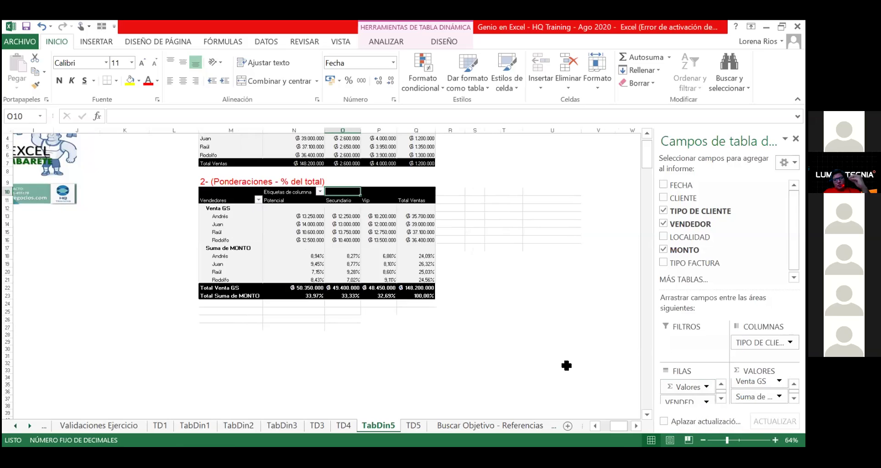
pyautogui.click(694, 388)
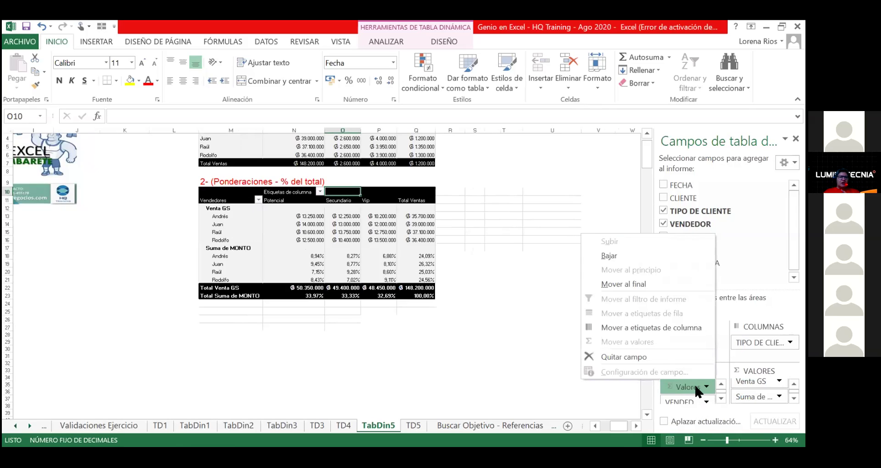
pyautogui.moveTo(695, 388); pyautogui.dragTo(588, 355)
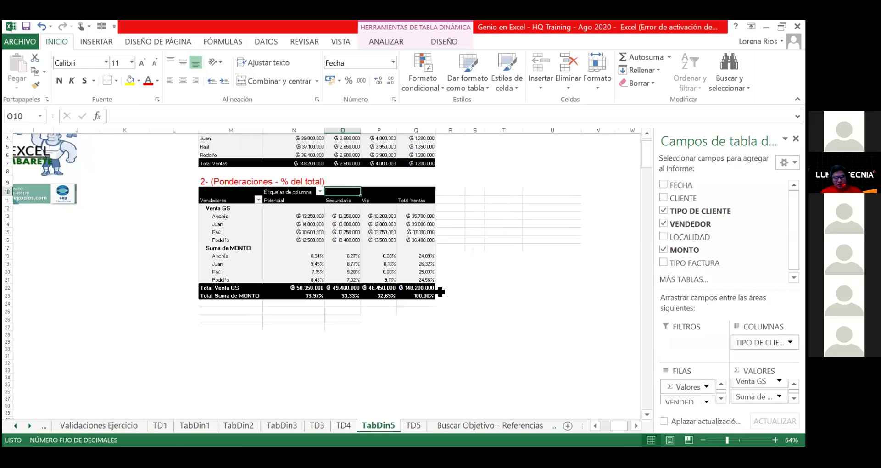
pyautogui.click(244, 250)
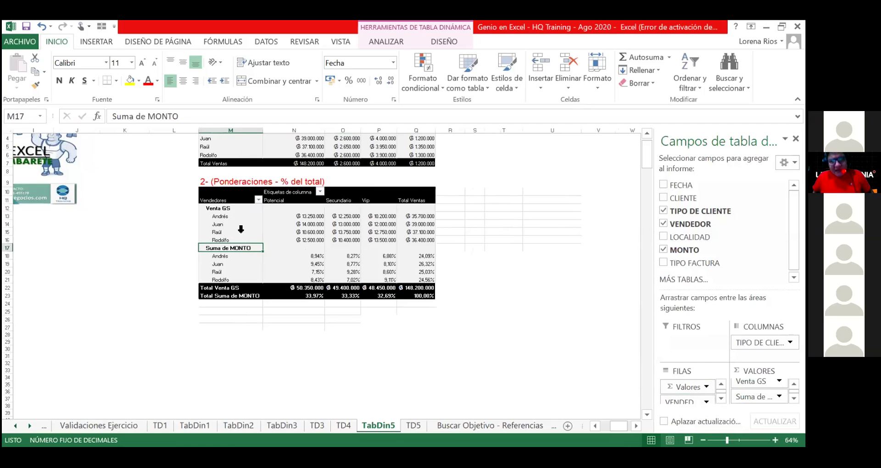
pyautogui.click(27, 26)
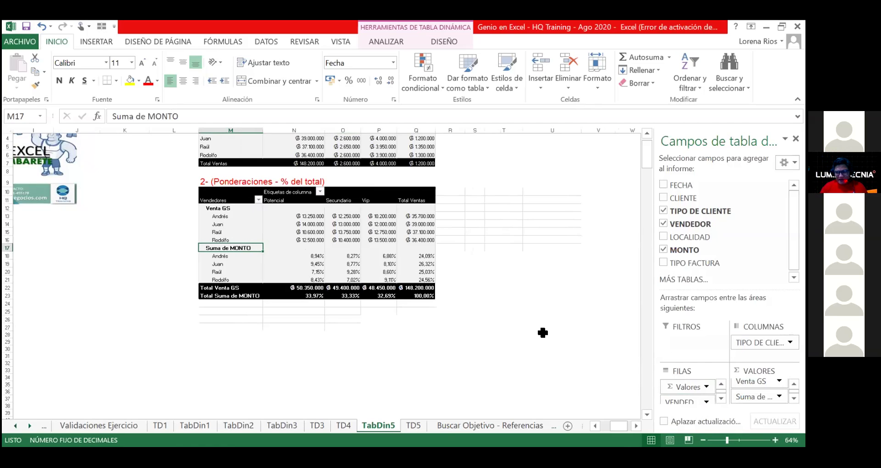